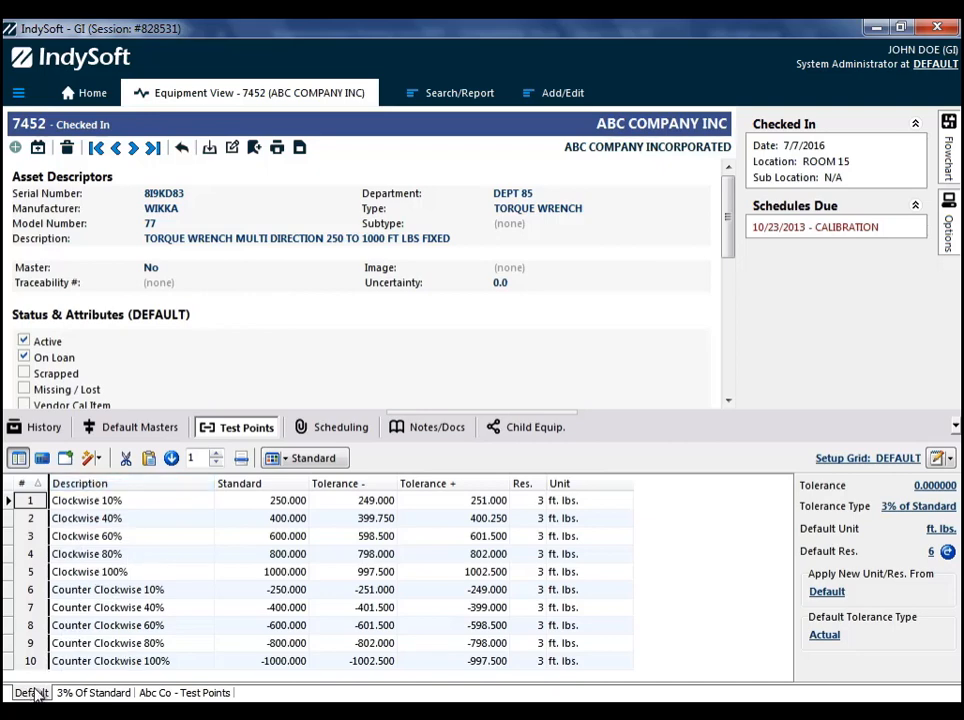
- Review the test points in the 3% Of Standard and Abc Co - Test Points sets
left_click(92, 694)
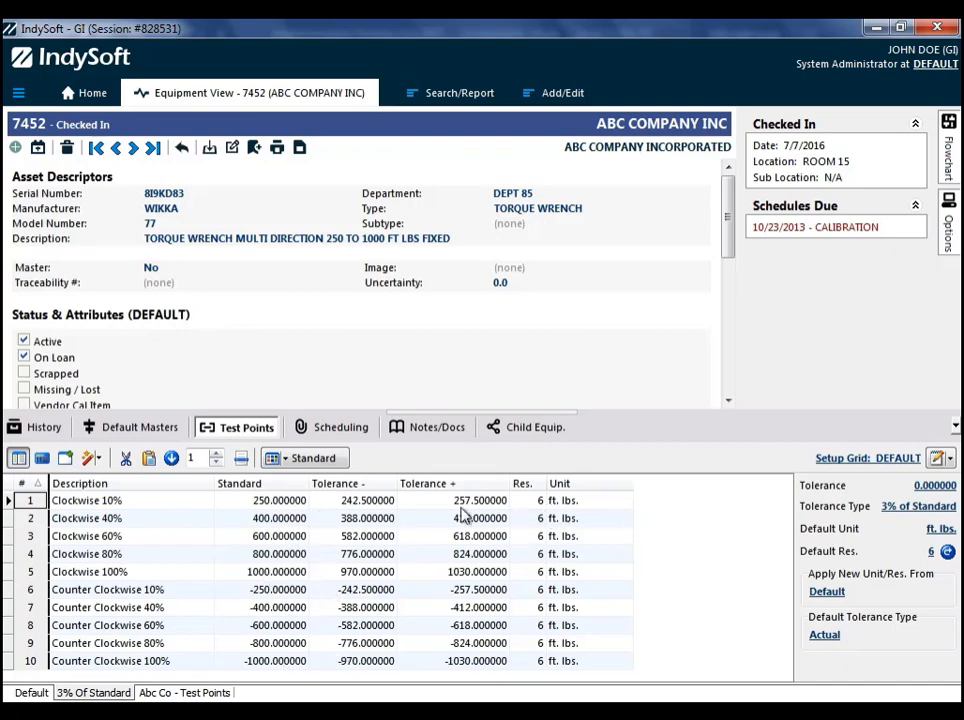
left_click(173, 695)
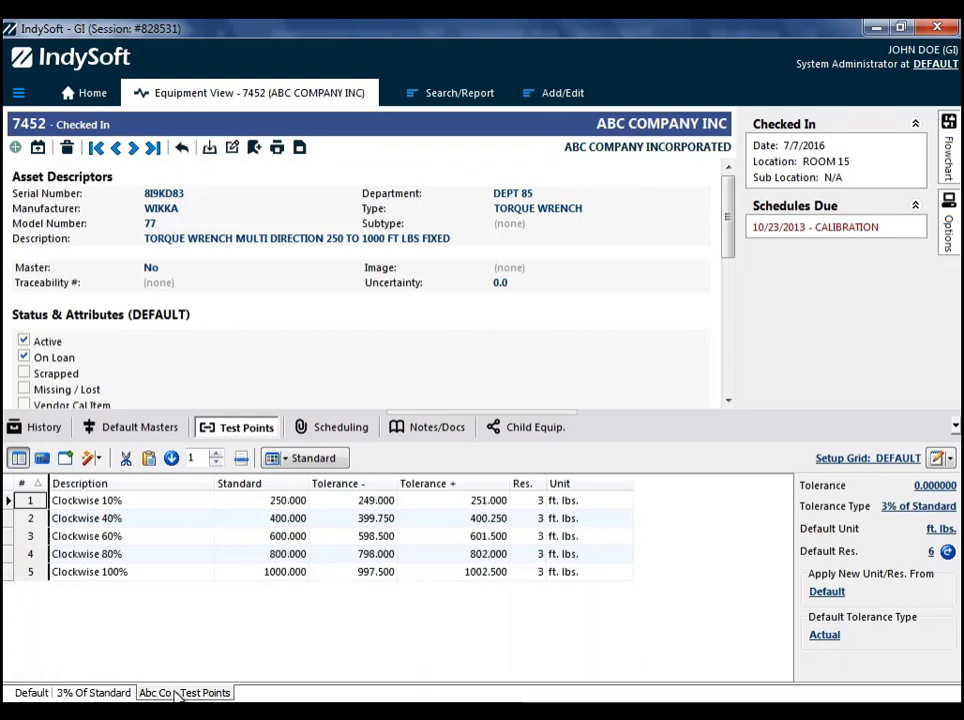
left_click(140, 641)
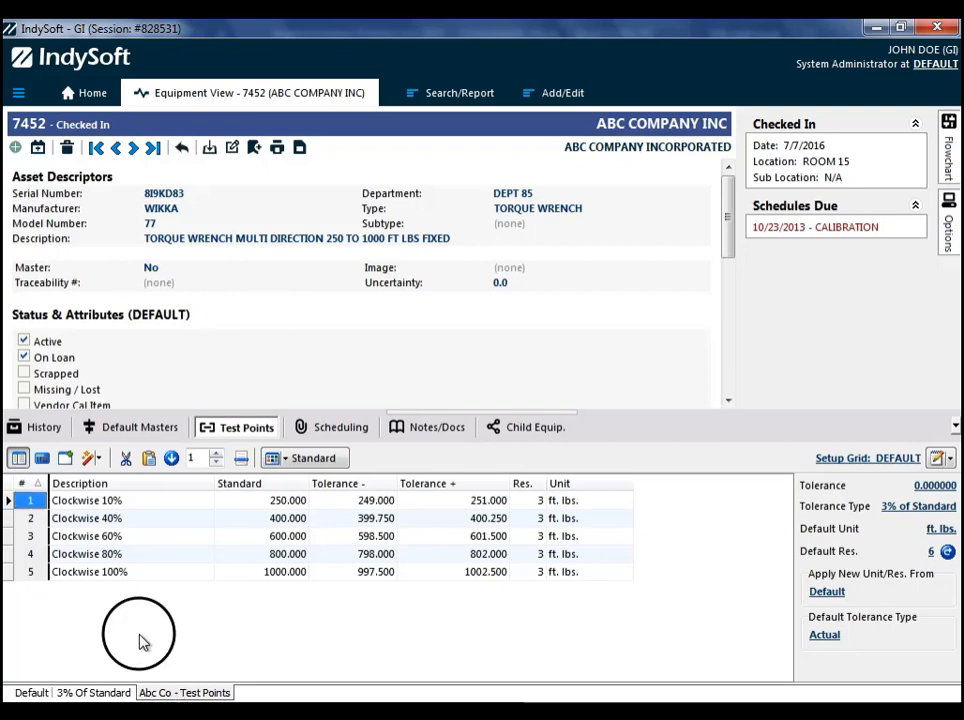
- Create a new test point tab named SPECIFIC CUSTOMER REQ, copied from Default
left_click(65, 459)
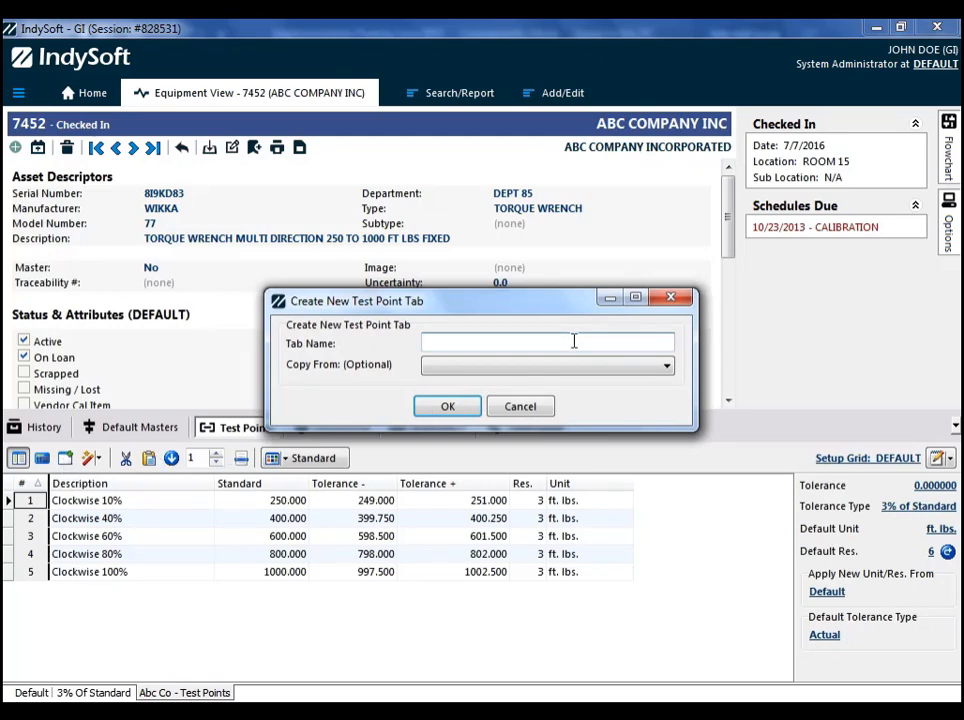
type("SPECIFIC CUSTOMER REQ")
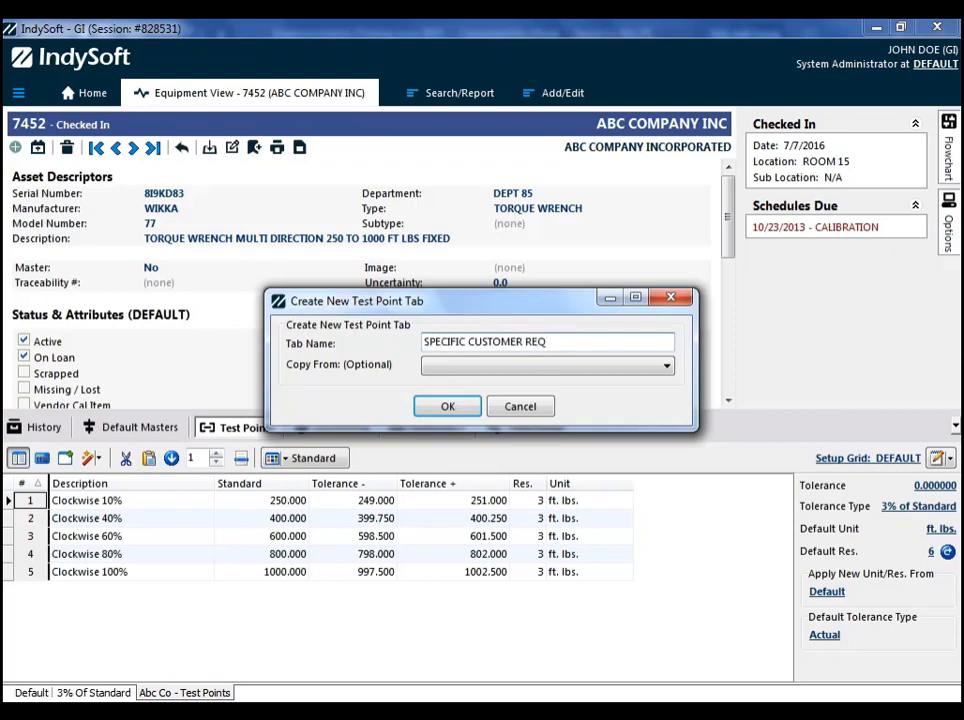
left_click(552, 366)
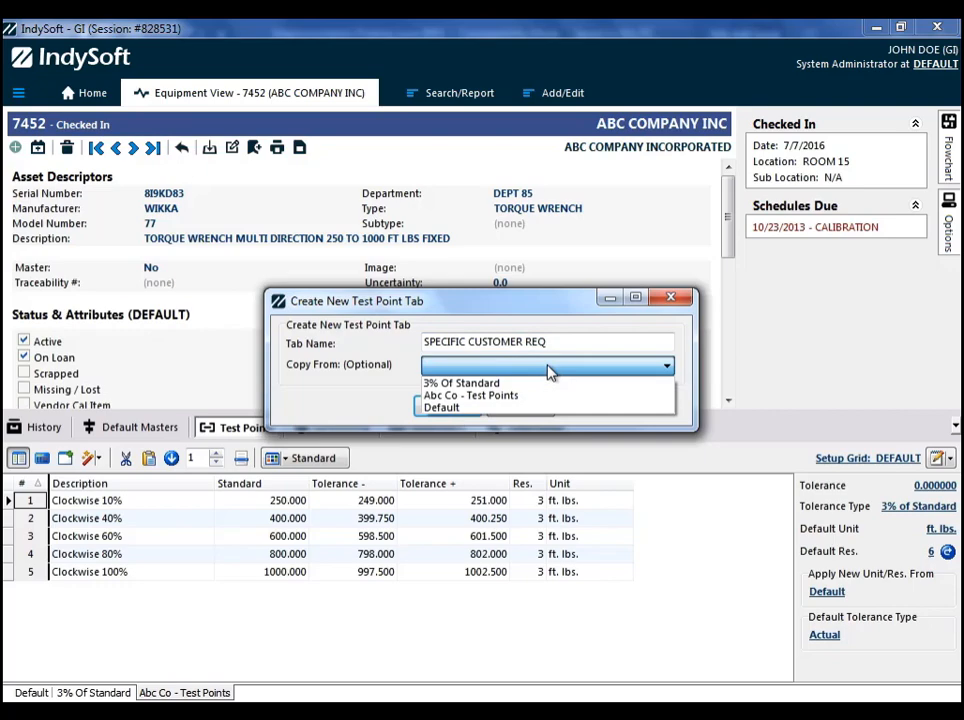
left_click(460, 408)
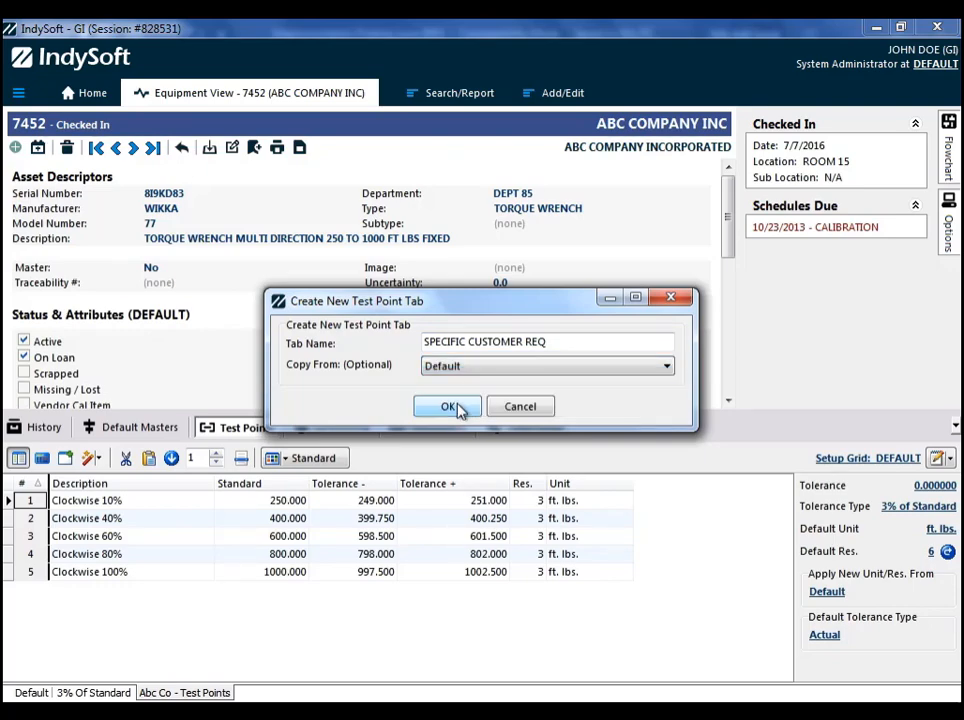
left_click(449, 407)
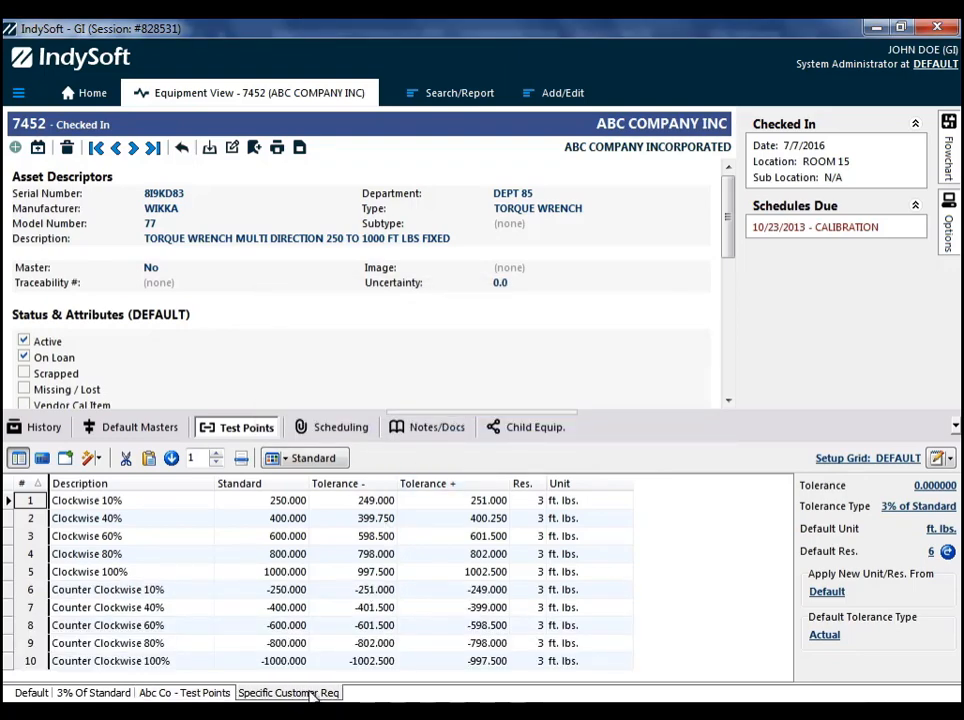
- Set the tolerance type for the Specific Customer Req test points to Bi-Lateral
left_click(918, 506)
left_click(590, 372)
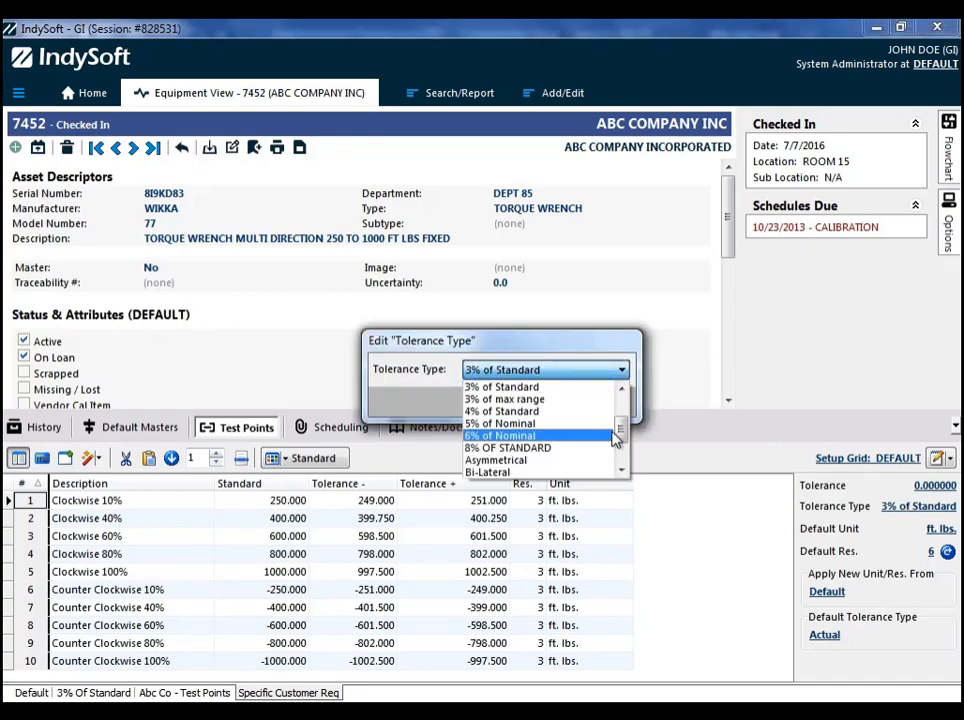
left_click_drag(617, 430, 624, 436)
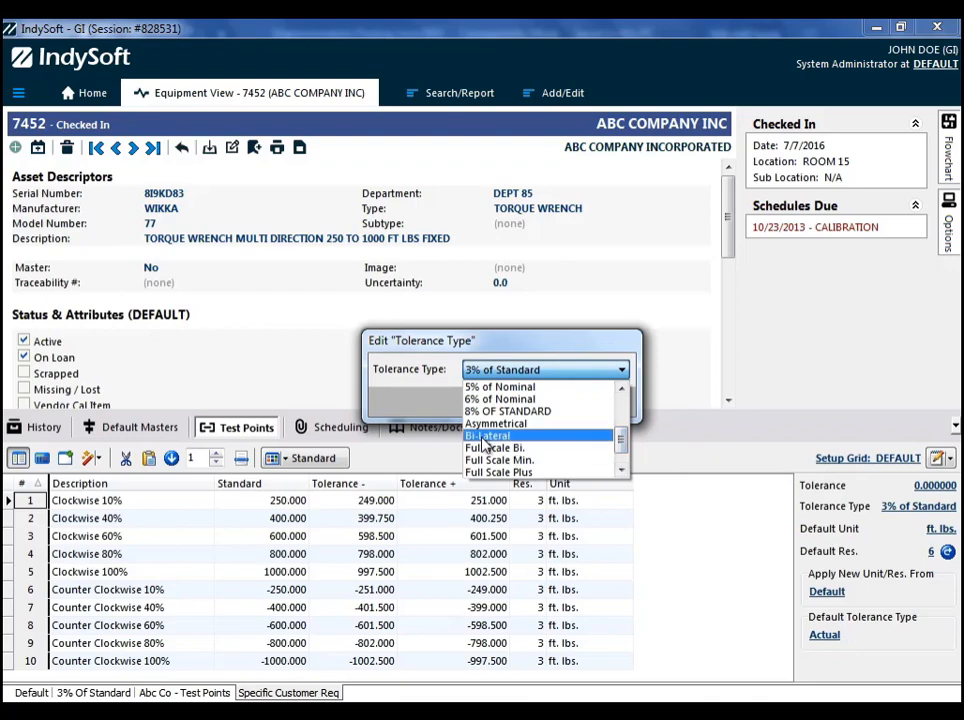
left_click(485, 435)
left_click(593, 403)
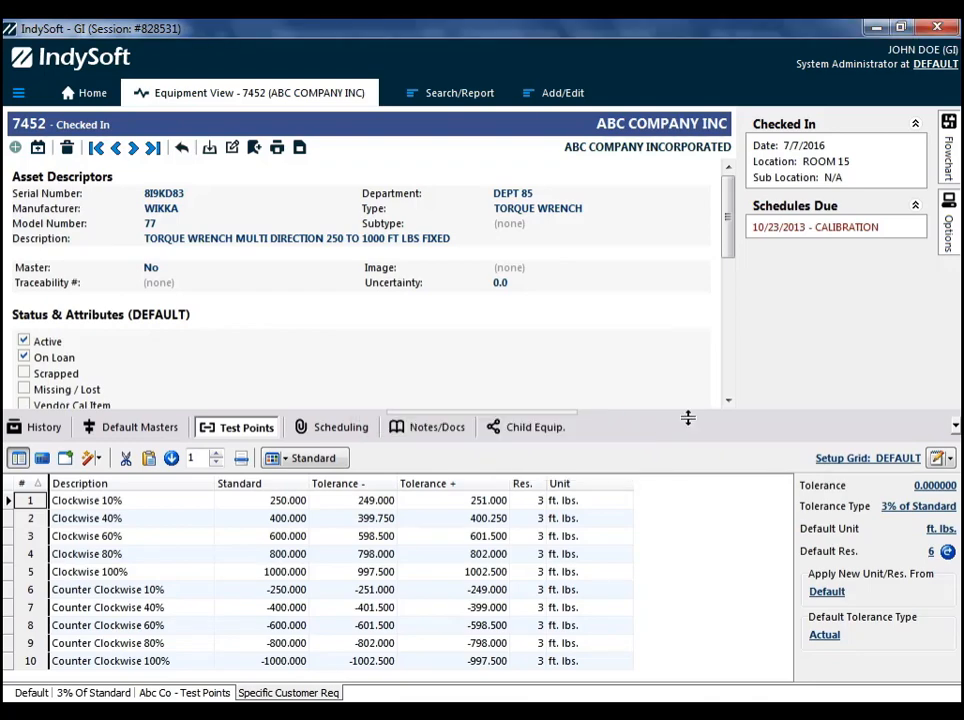
- Set the tolerance to 0.8 and reapply all tolerances and formulas to the Specific Customer Req test points
left_click(925, 486)
type(".8")
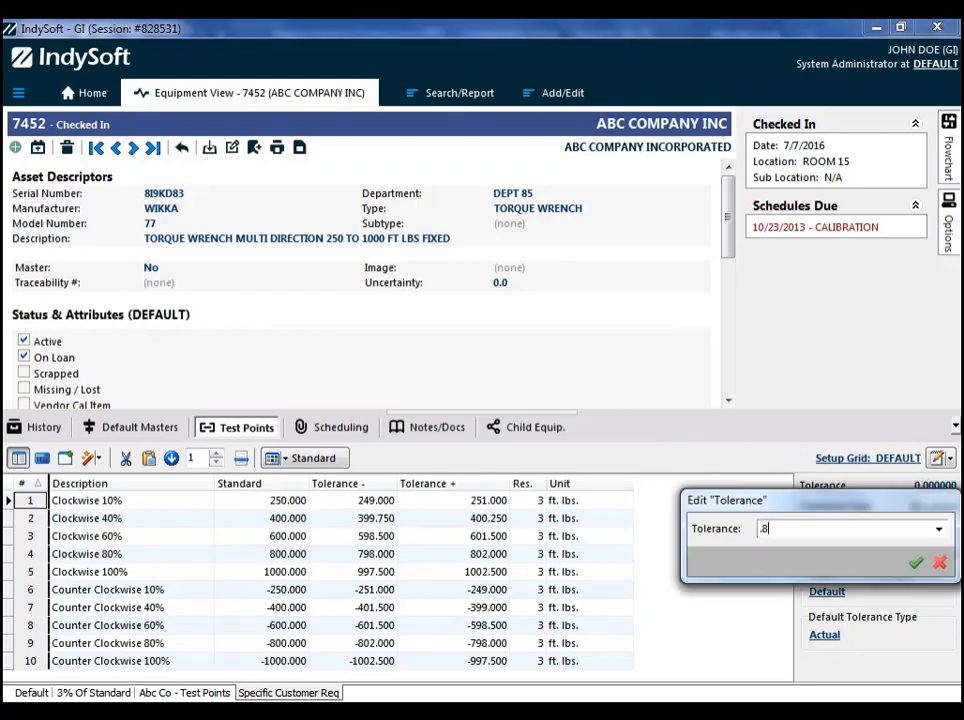
key("Return")
right_click(418, 538)
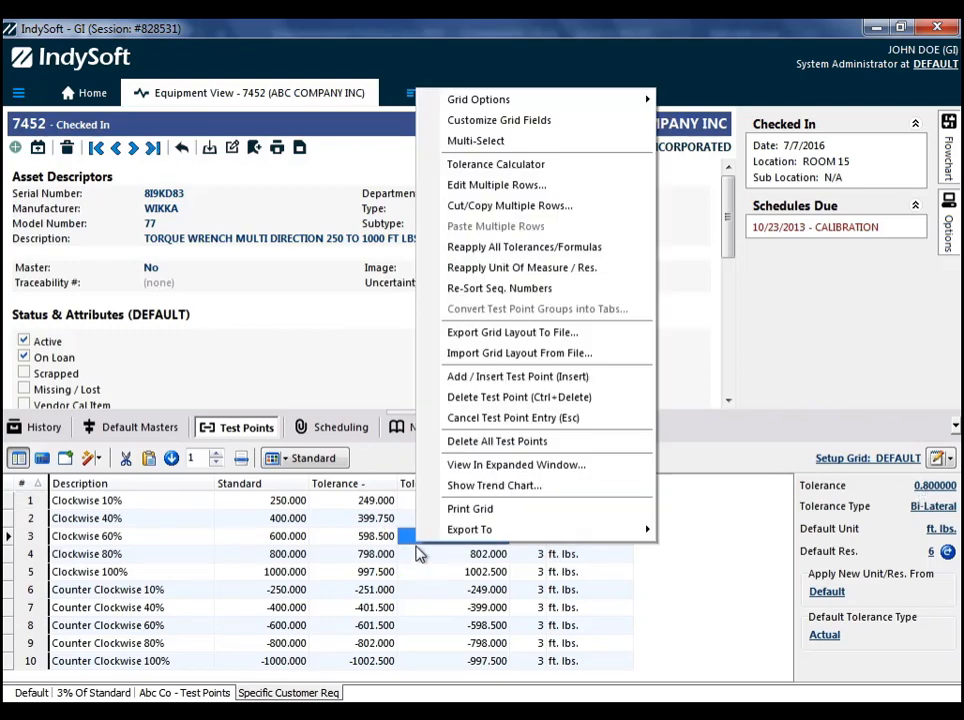
left_click(510, 247)
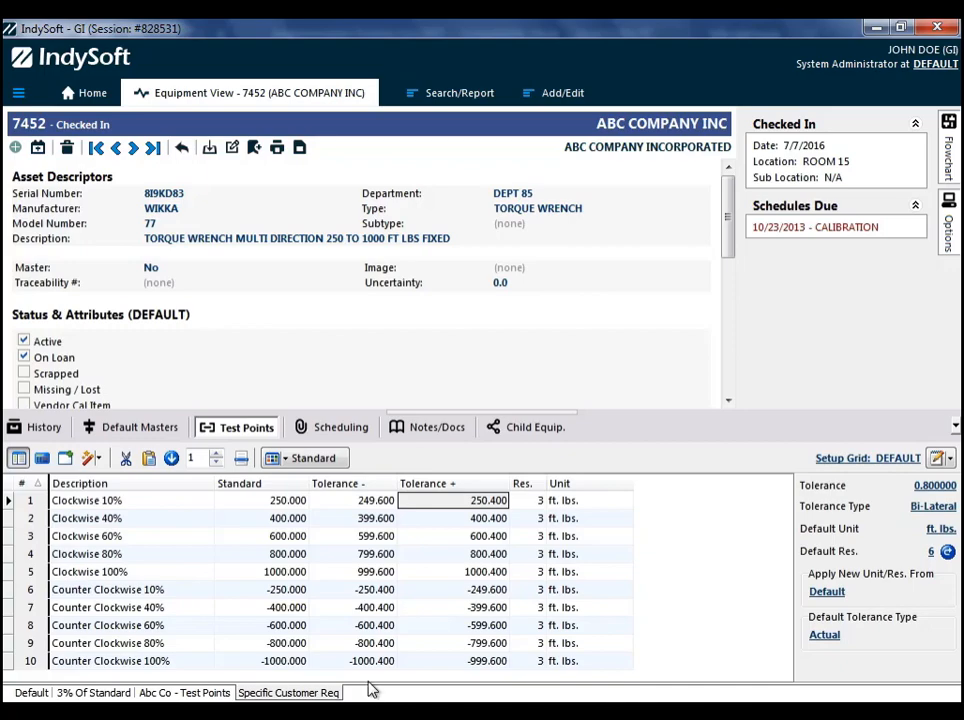
- Start a Calibration event from the equipment flowchart using the SPECIFIC CUSTOMER REQ test point type, enlarging the upper pane to reach it
mouse_move(950, 155)
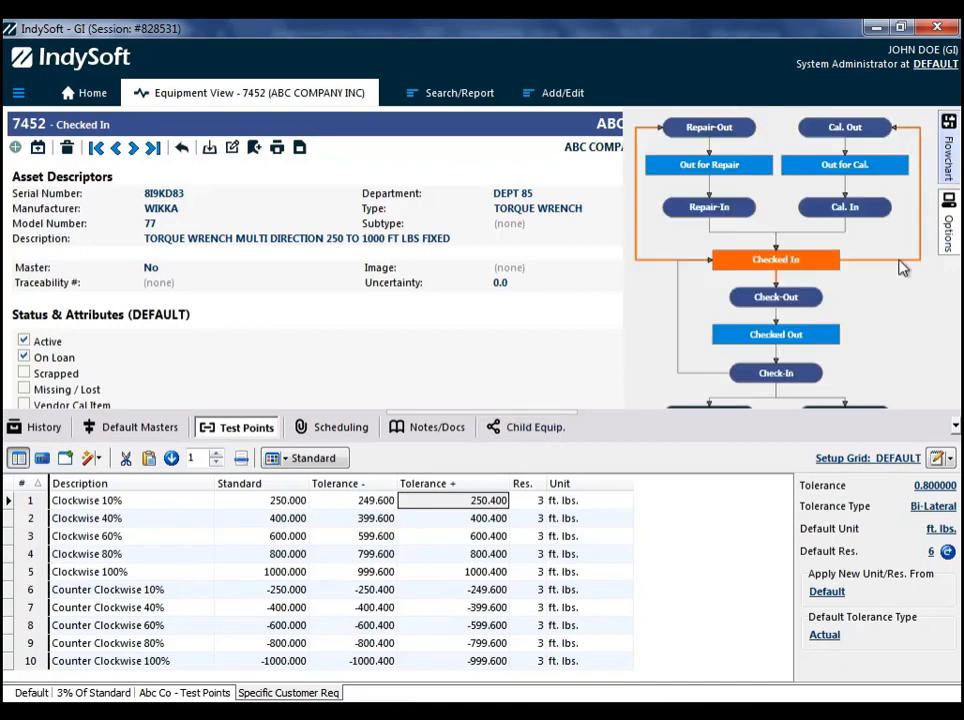
left_click(514, 411)
left_click_drag(510, 412, 503, 443)
mouse_move(948, 230)
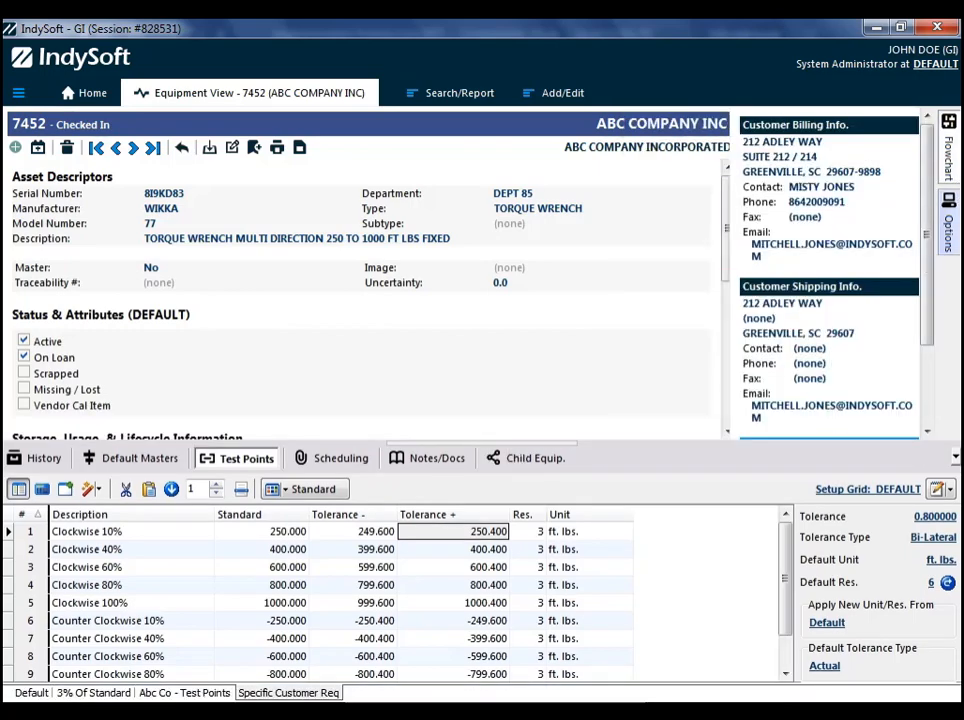
mouse_move(949, 155)
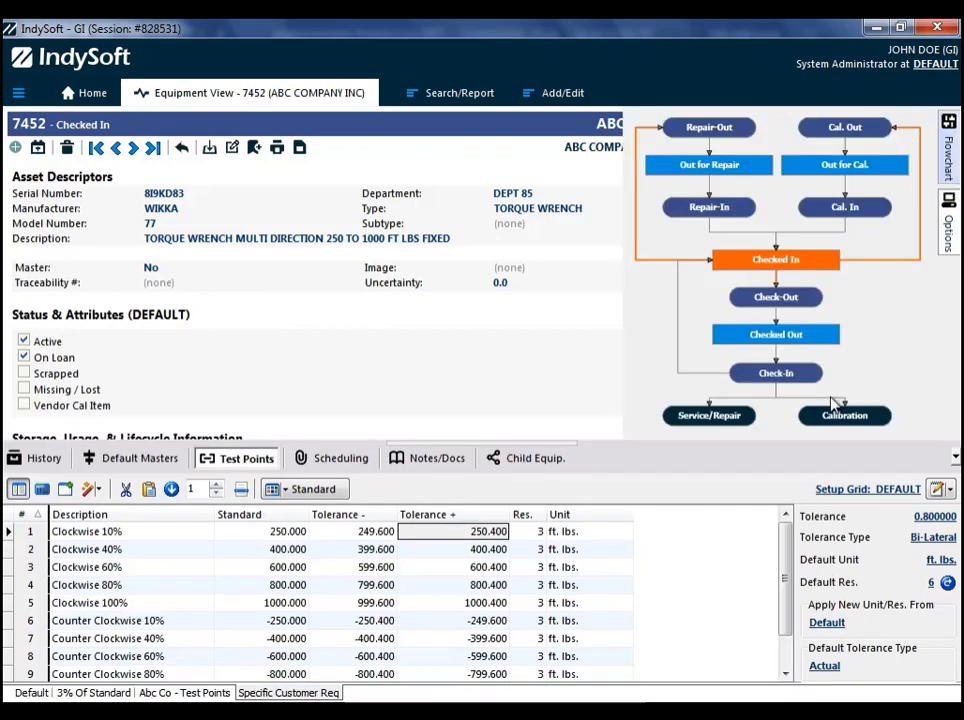
left_click(828, 415)
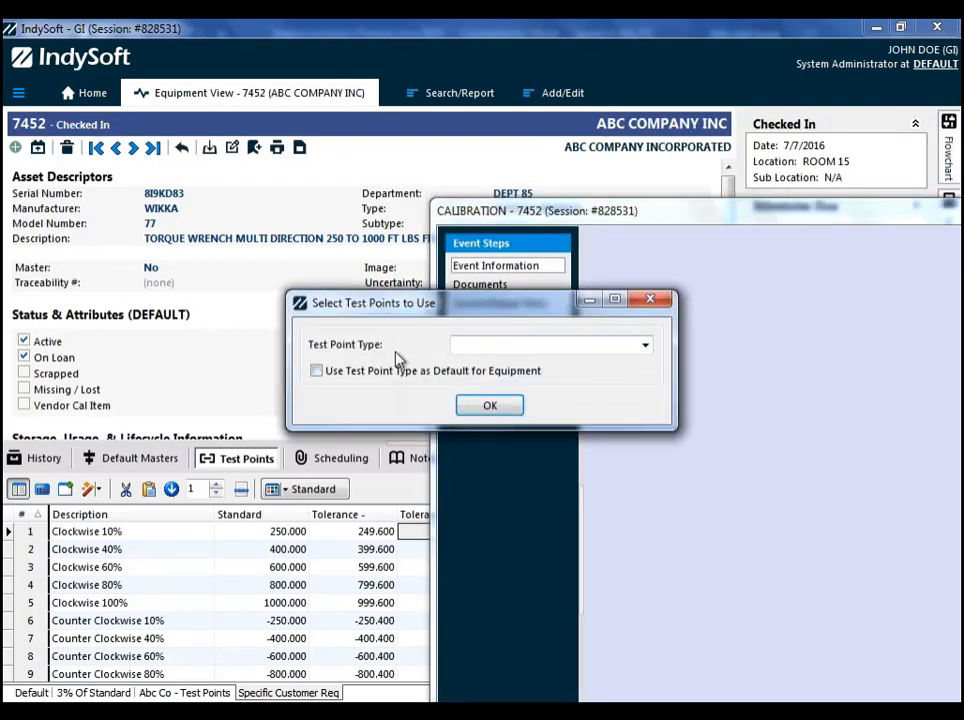
left_click(645, 345)
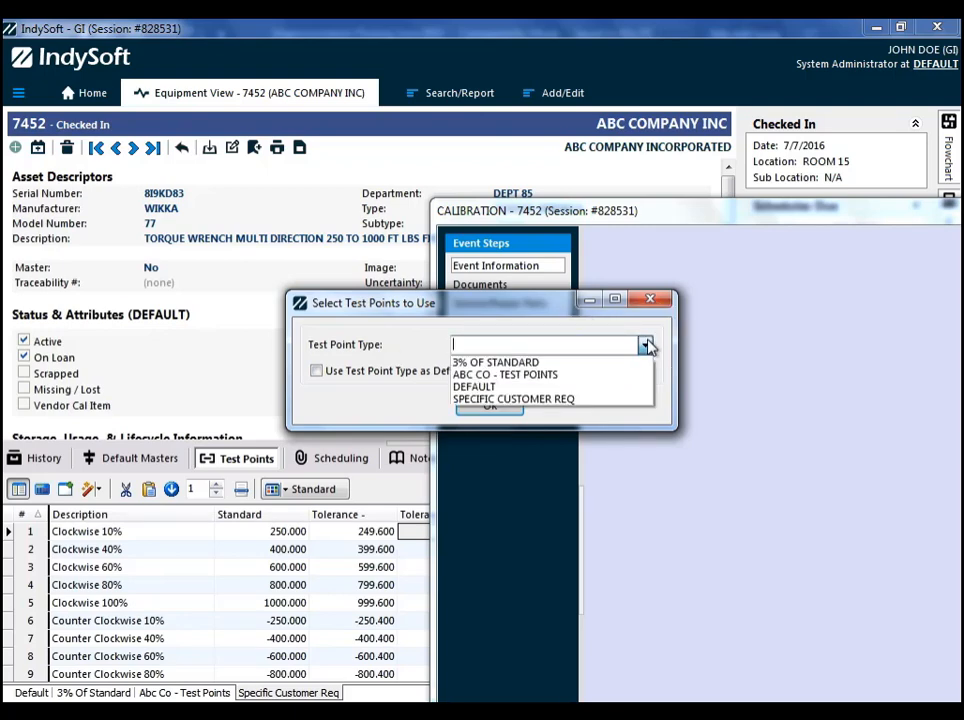
left_click(510, 399)
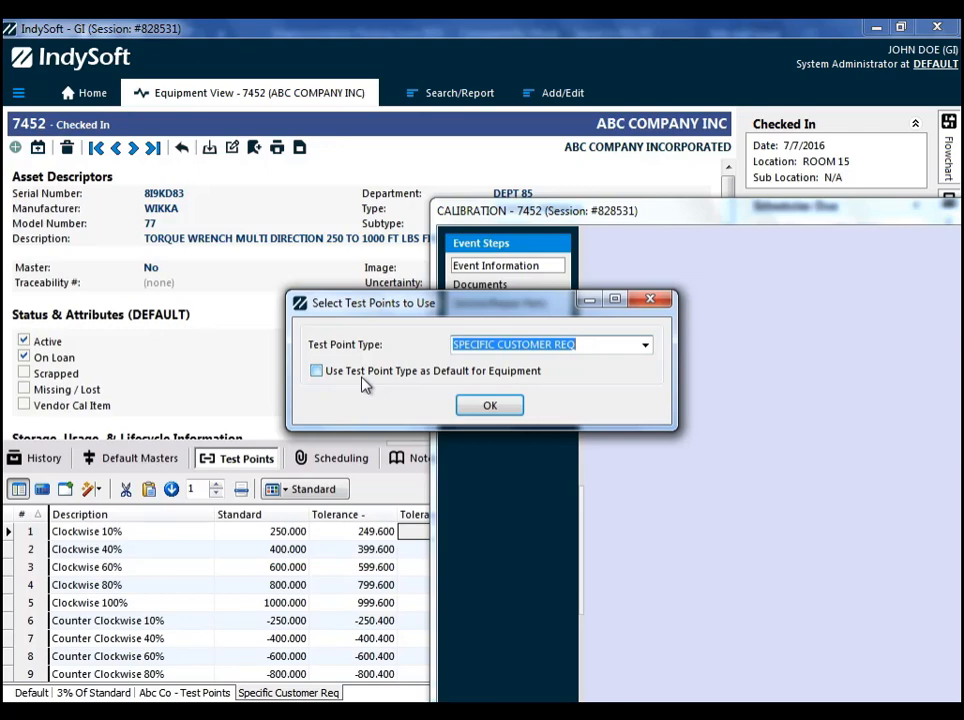
left_click(486, 408)
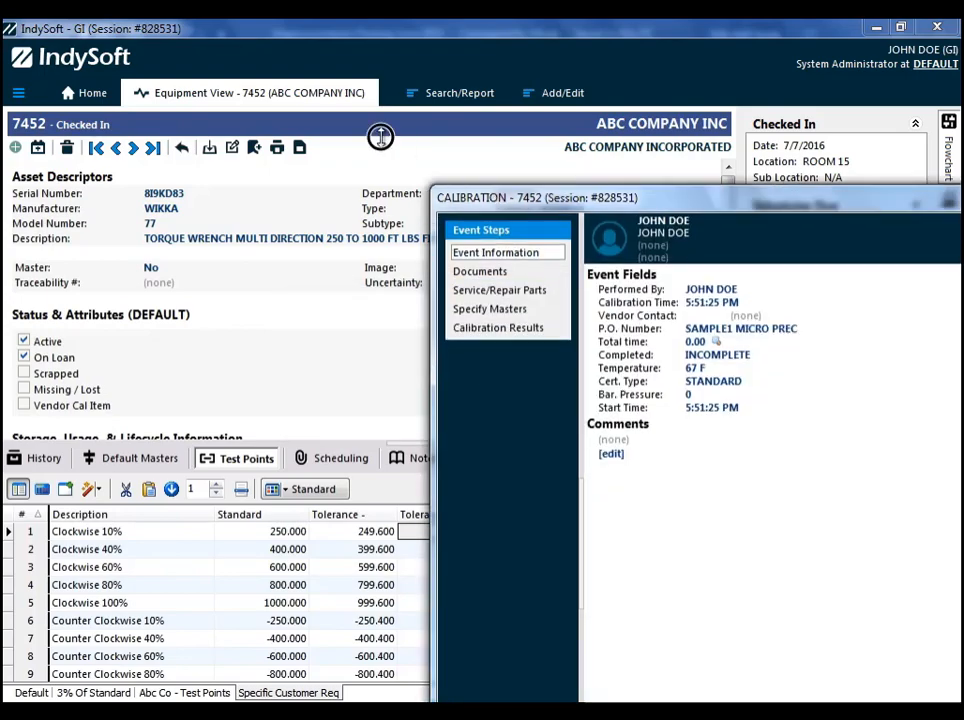
- Check the test points in the event's Calibration Results and cancel the calibration event
left_click_drag(438, 197, 200, 246)
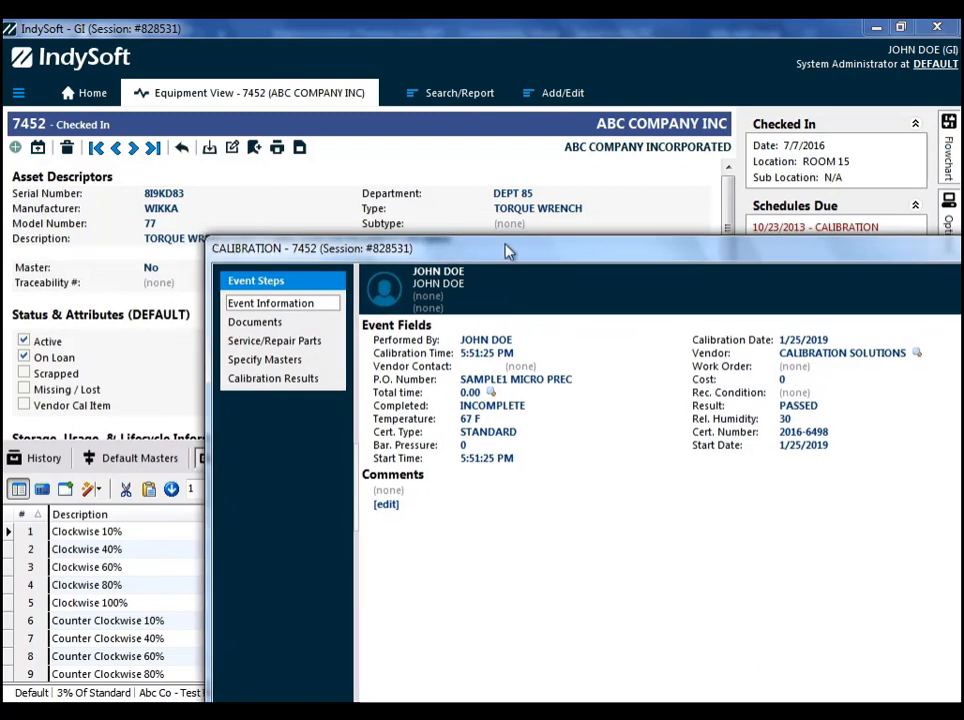
left_click_drag(507, 251, 430, 92)
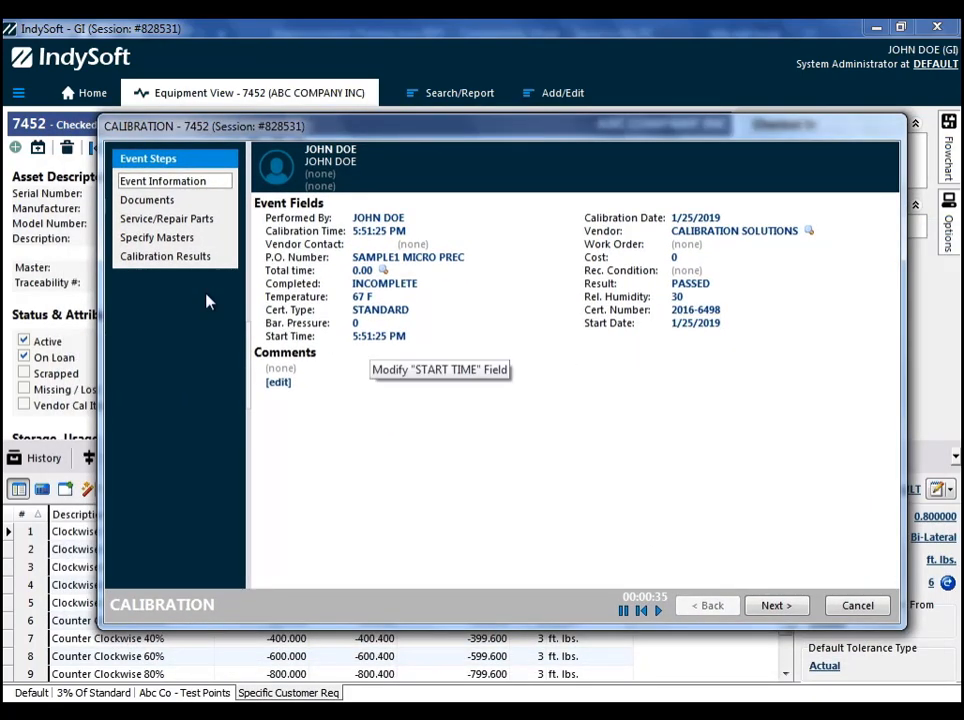
left_click(166, 262)
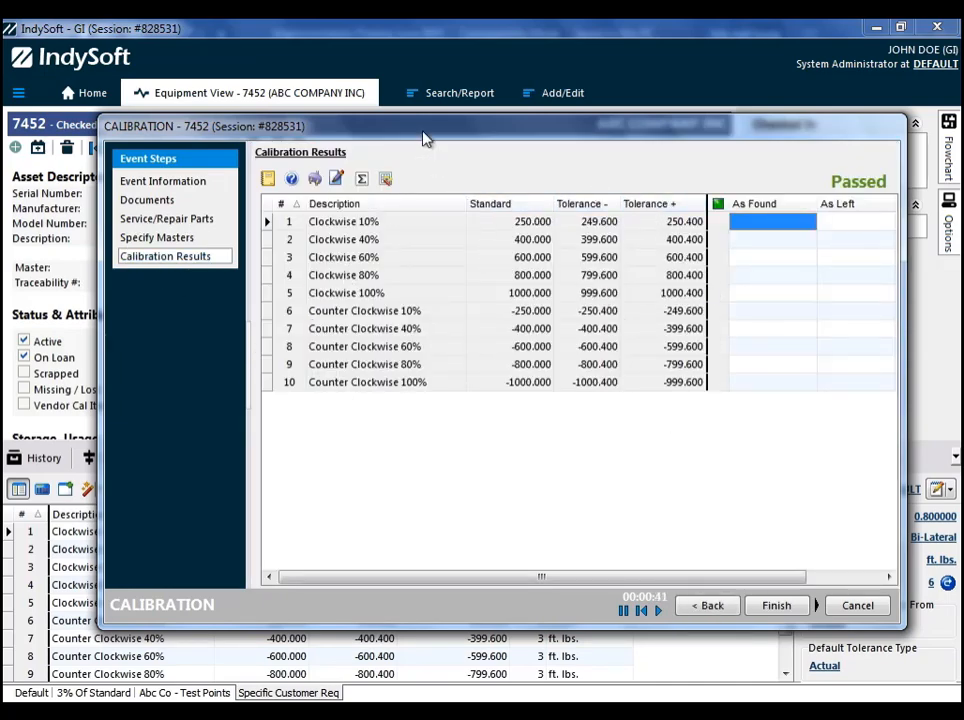
left_click_drag(422, 129, 394, 114)
left_click(840, 595)
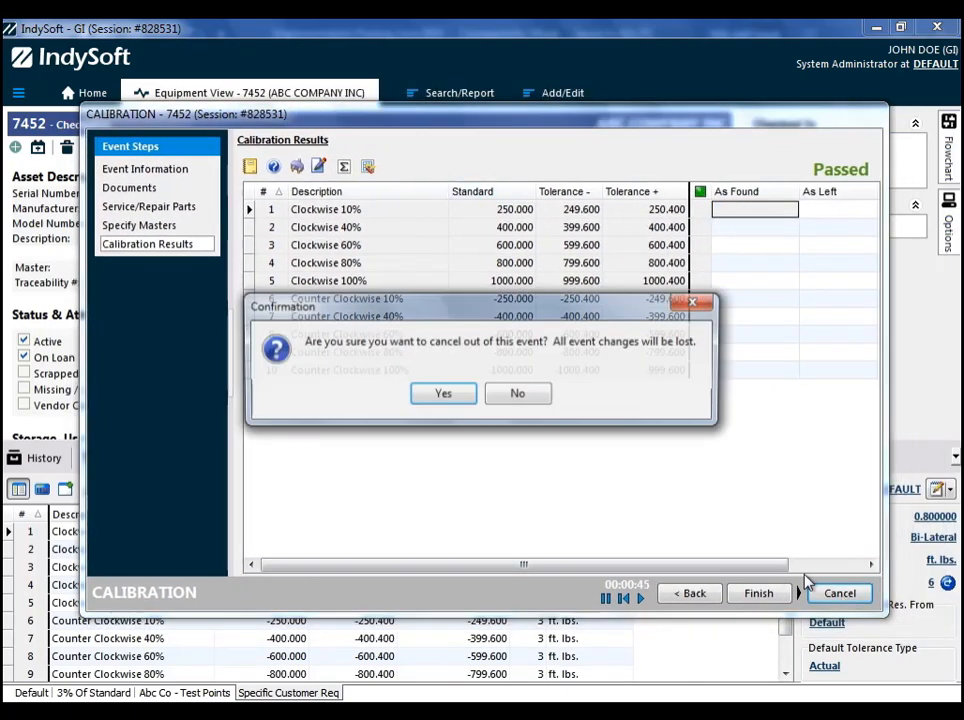
left_click(441, 396)
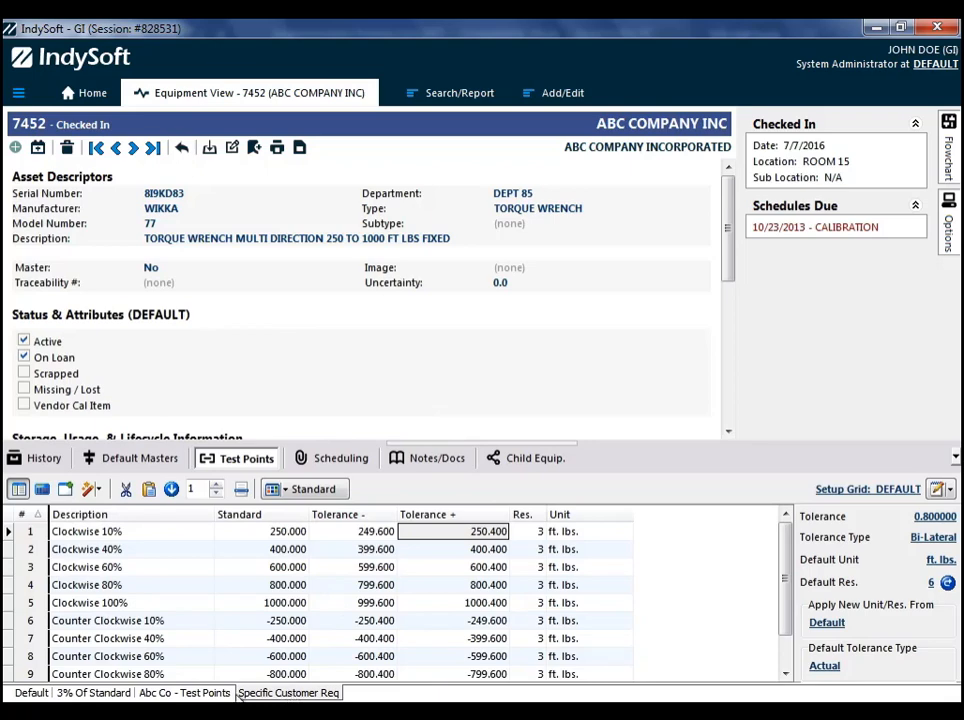
- Make the Abc Co - Test Points tab the default for calibrations
left_click(177, 695)
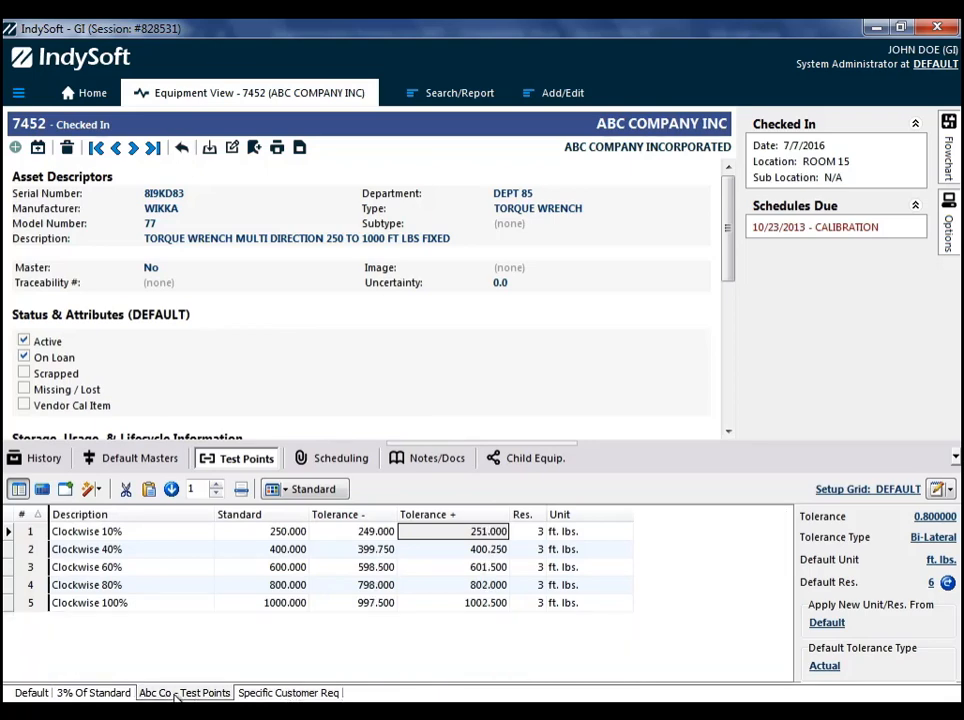
right_click(176, 695)
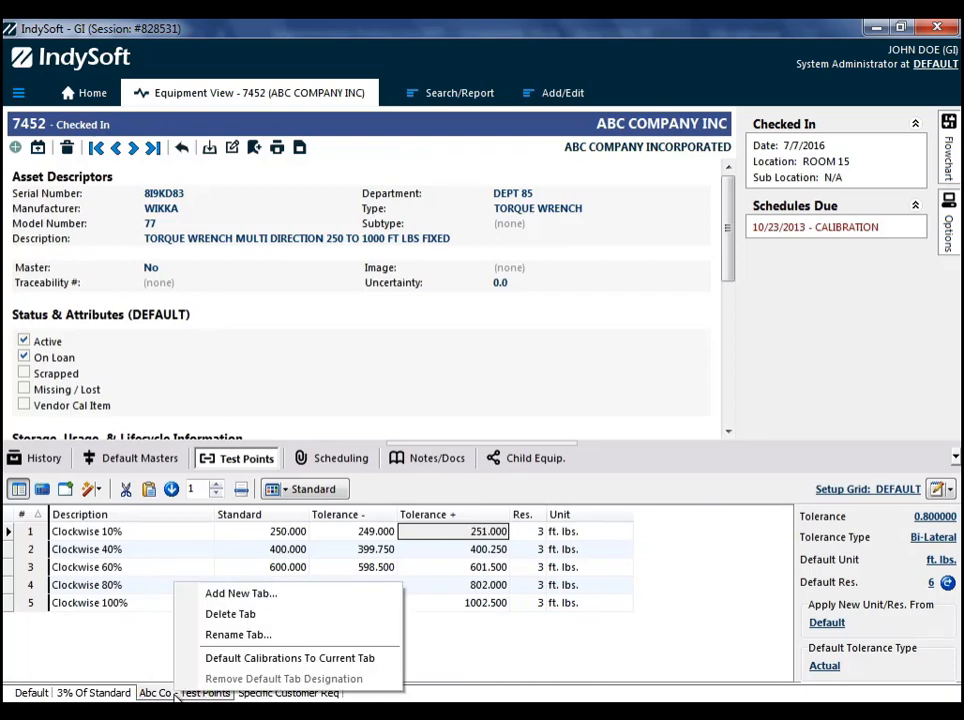
left_click(257, 661)
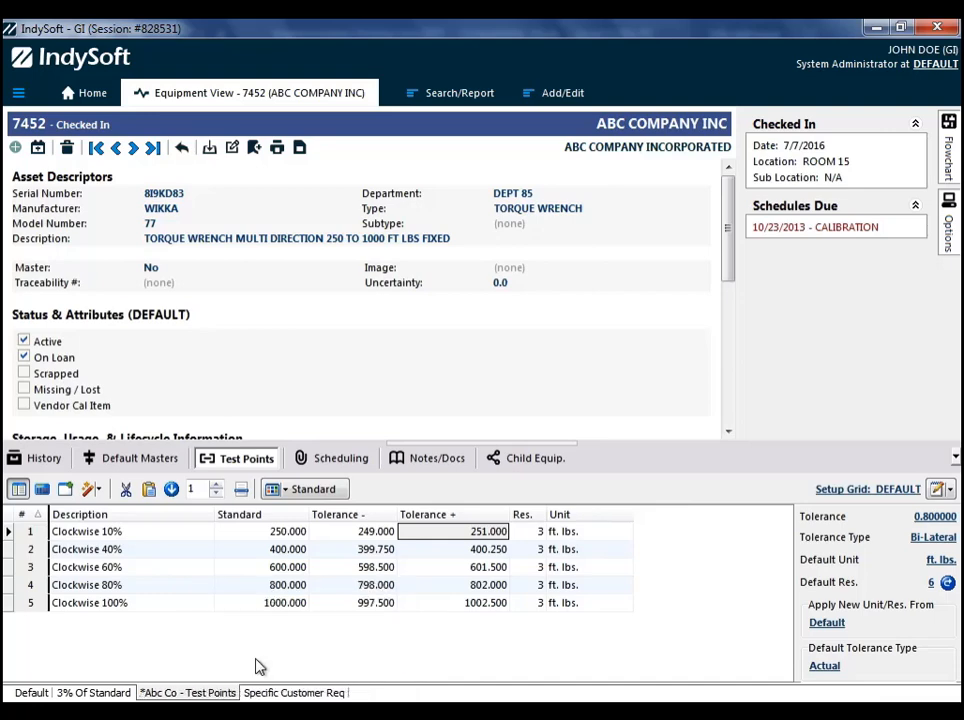
right_click(195, 697)
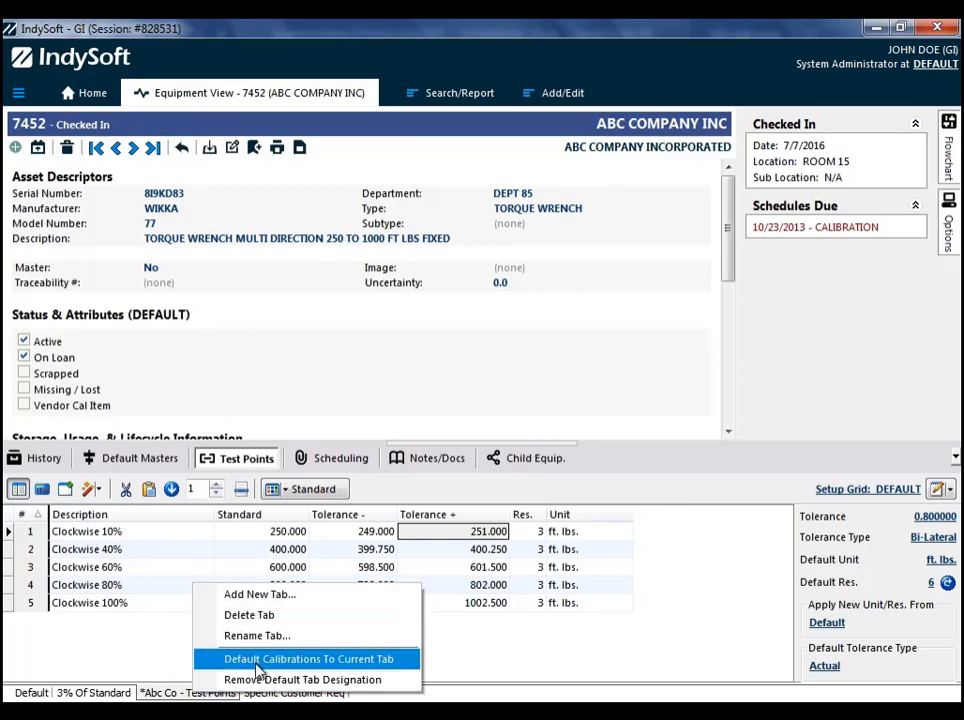
left_click(727, 262)
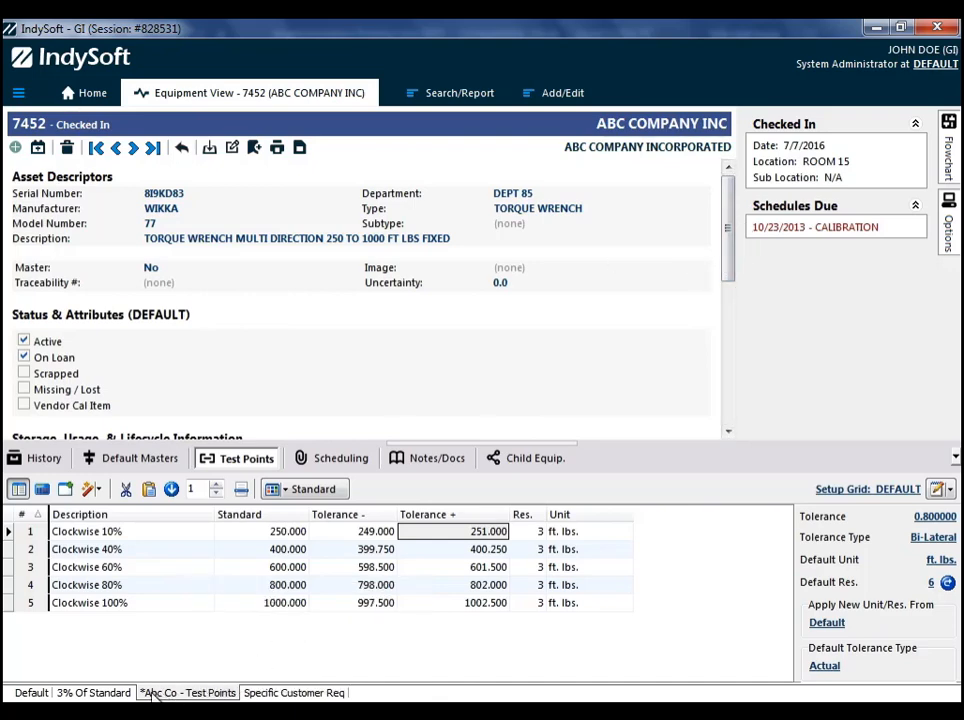
- Start a new Calibration event with the default test points and display its Calibration Results beside the equipment record
mouse_move(947, 160)
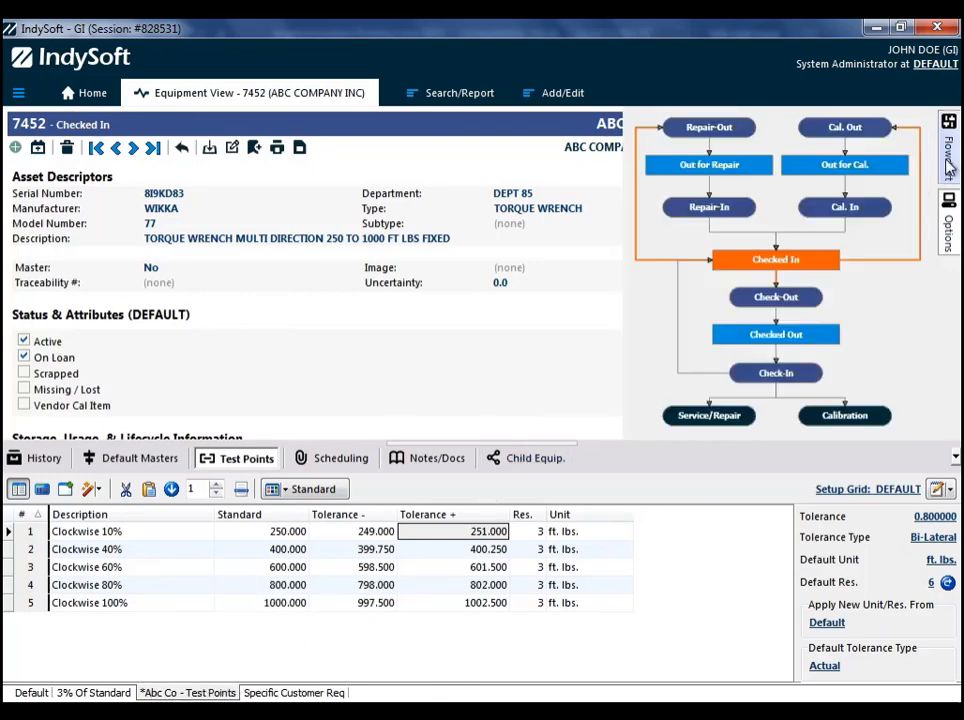
left_click(835, 413)
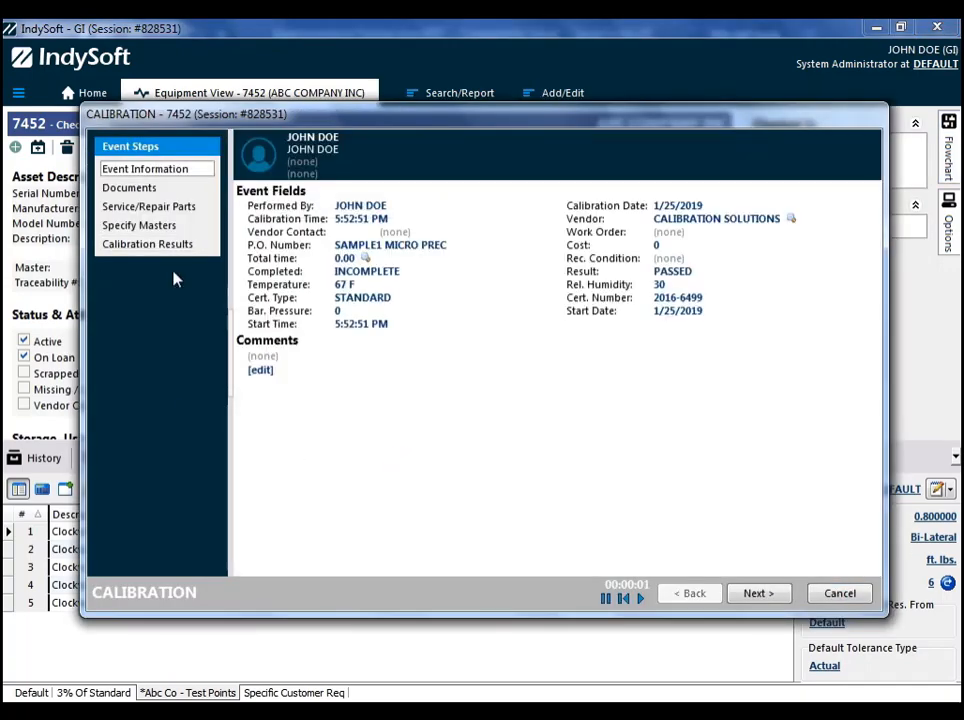
left_click(147, 244)
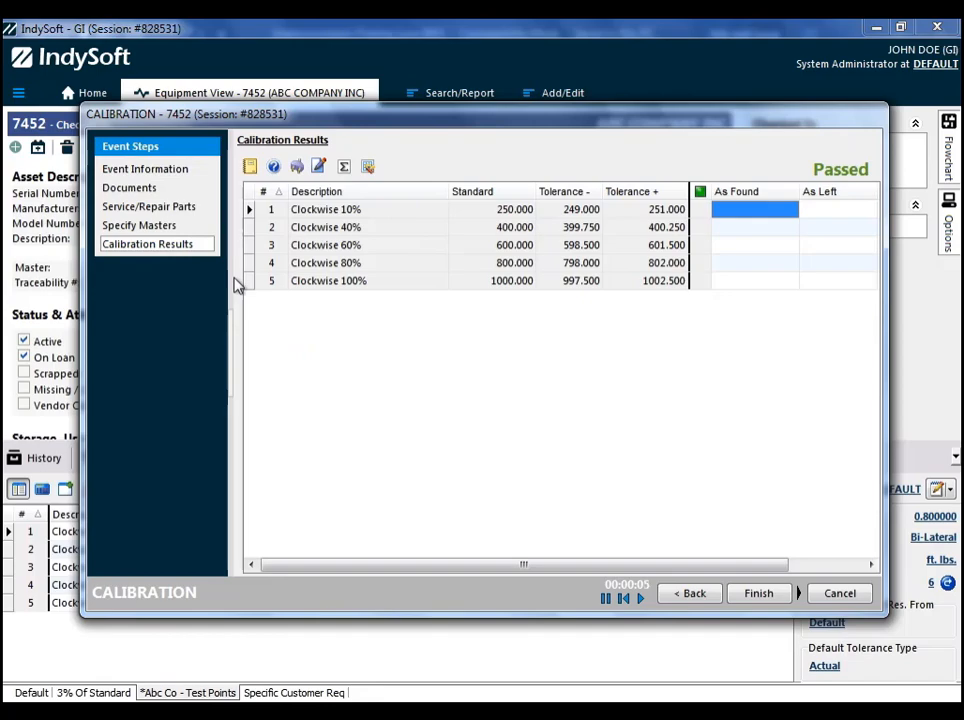
left_click_drag(378, 117, 516, 126)
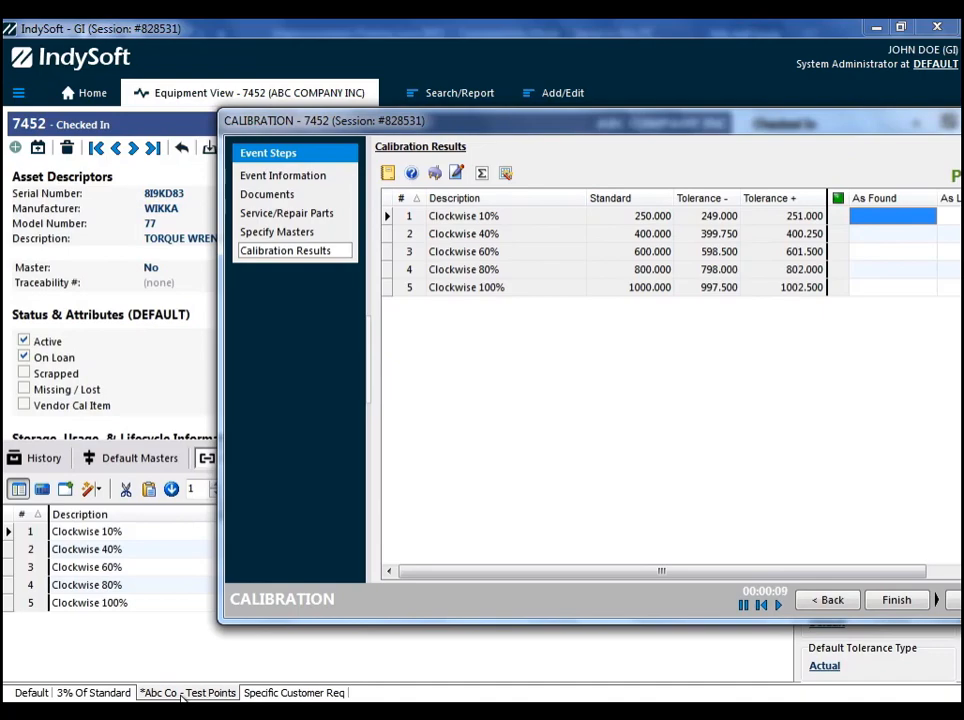
- Compare the event's Calibration Results with the equipment's default test points and cancel the calibration event
left_click_drag(525, 123, 393, 137)
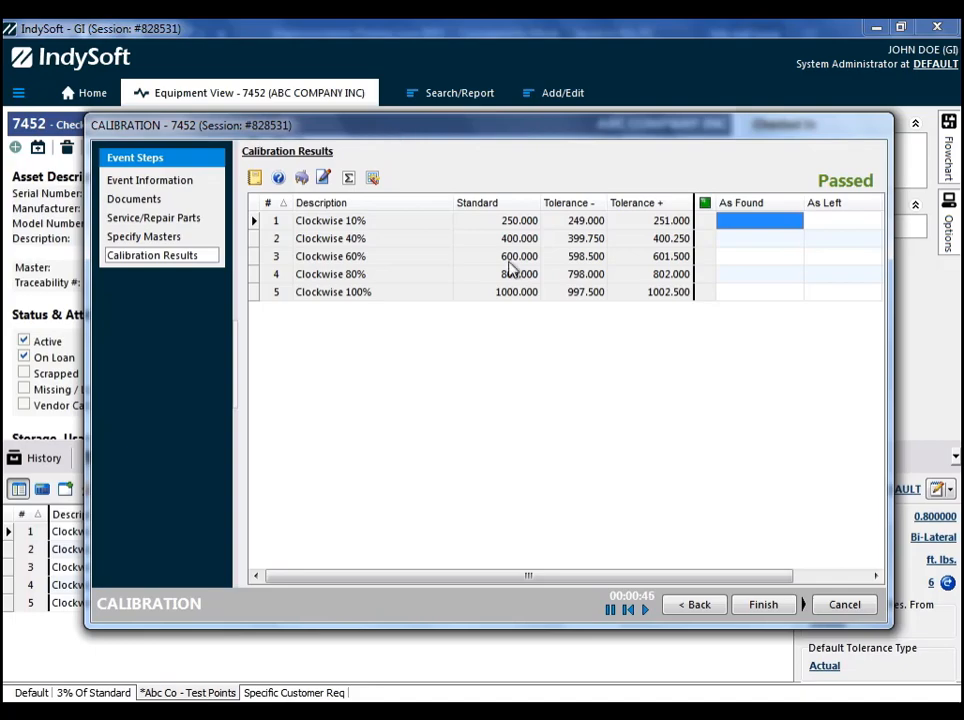
left_click(843, 606)
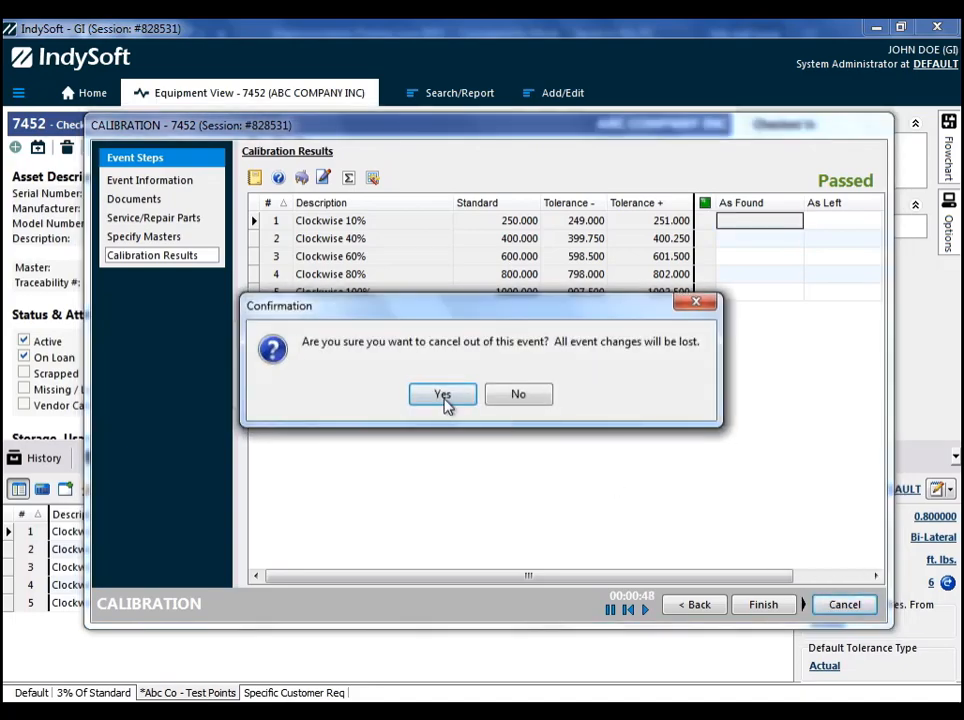
left_click(444, 397)
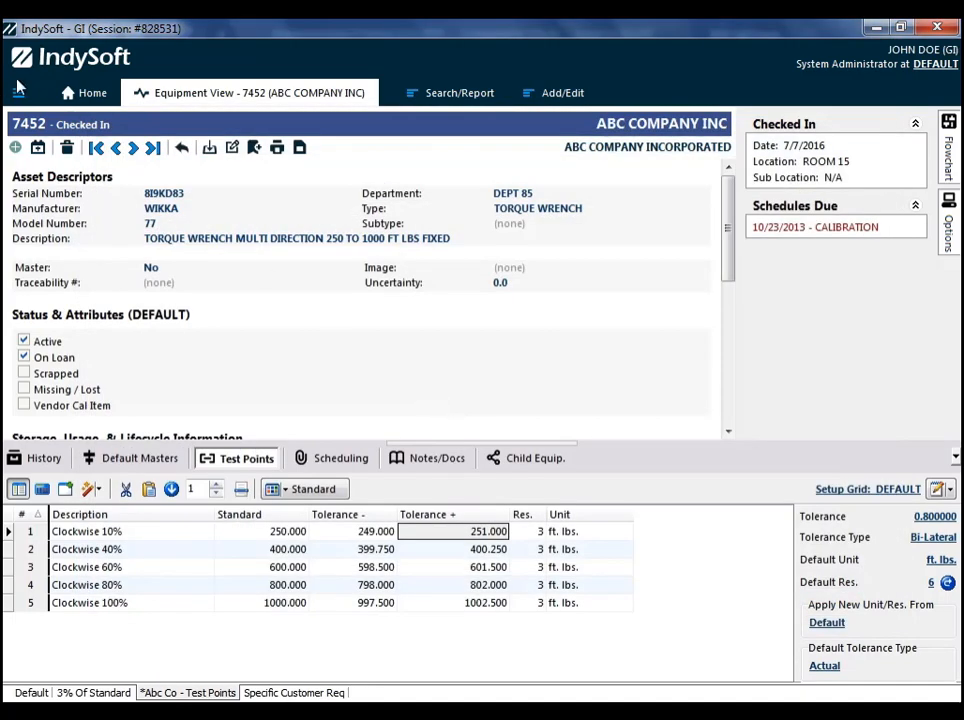
- Load the FLUKE 8846A template in the Template Editor and display its test points
left_click(18, 92)
left_click(45, 144)
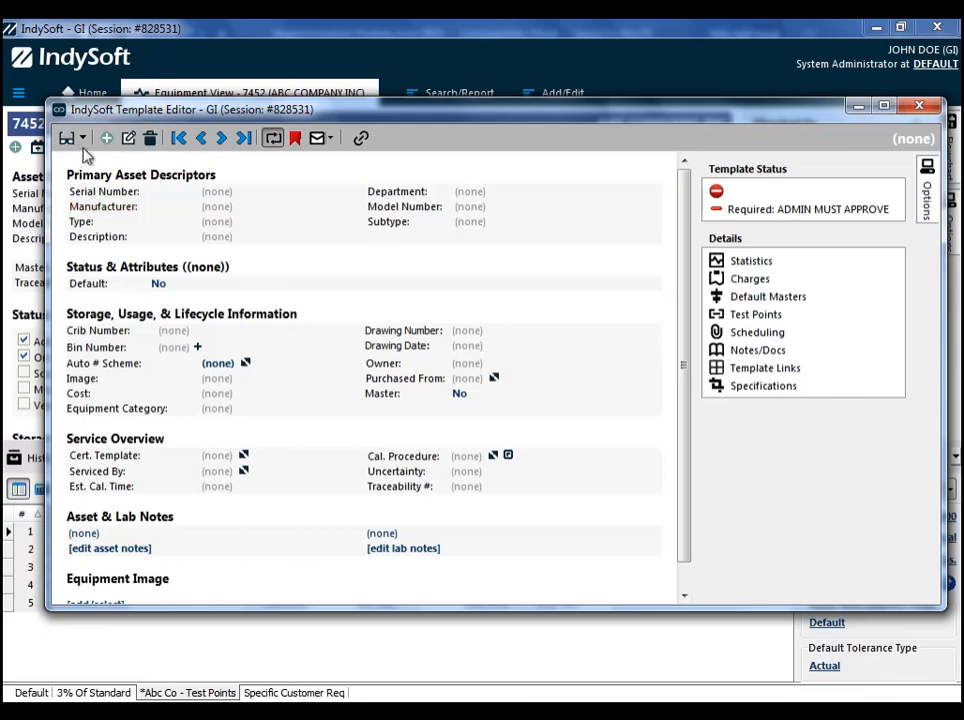
left_click(83, 138)
left_click(122, 159)
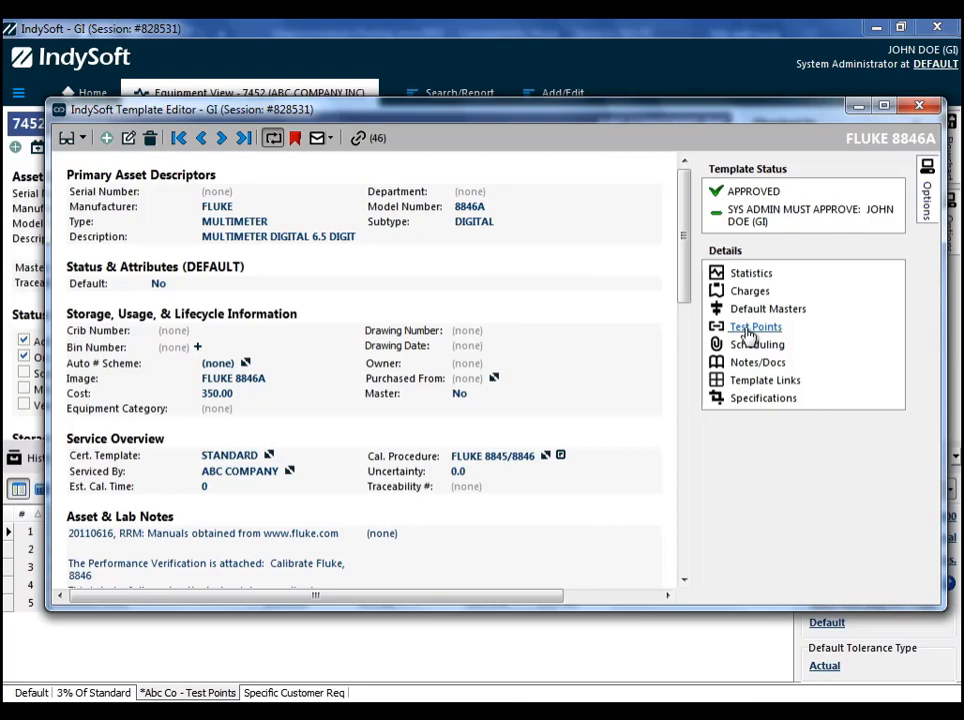
left_click(750, 330)
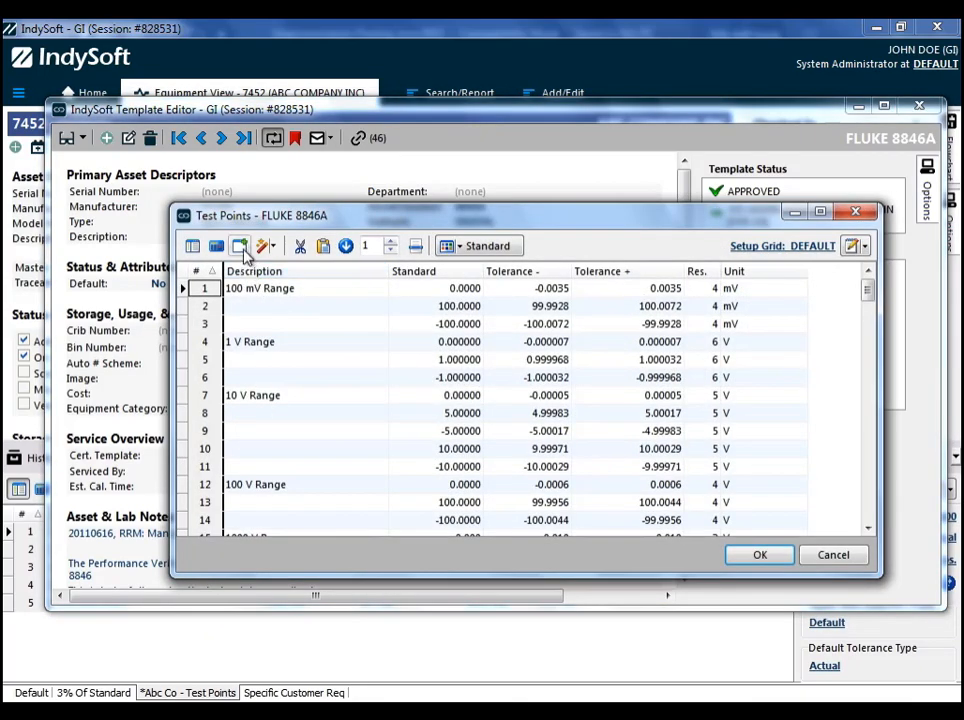
- Create a template test point tab named MITCHELLS ROCKET CO copied from Default, and save the test points
left_click(240, 246)
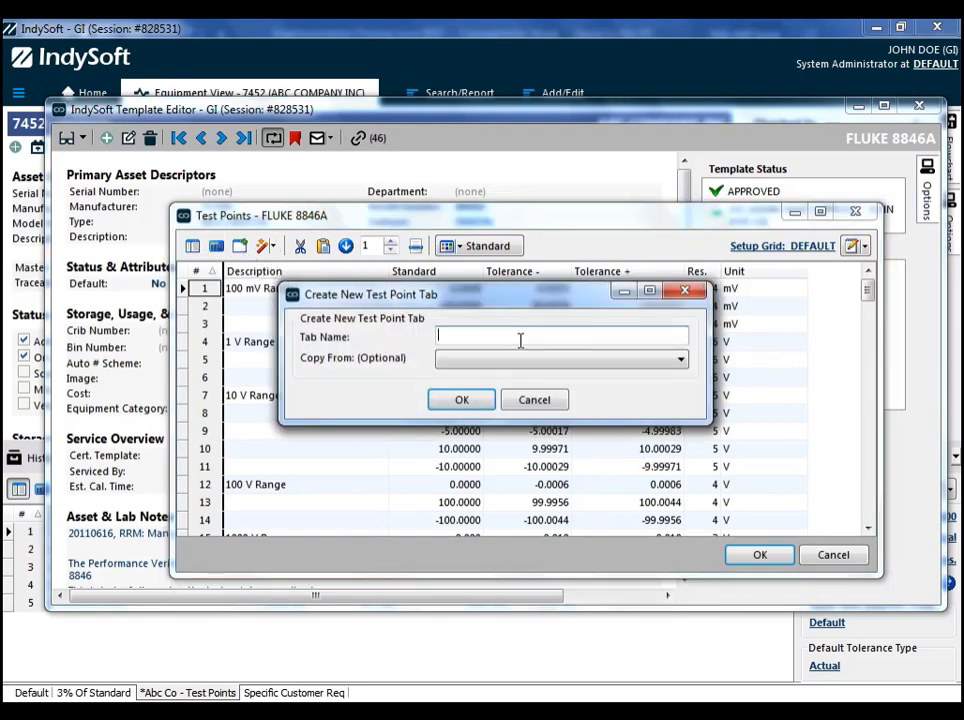
type("MITCHELLS ROCKET CO")
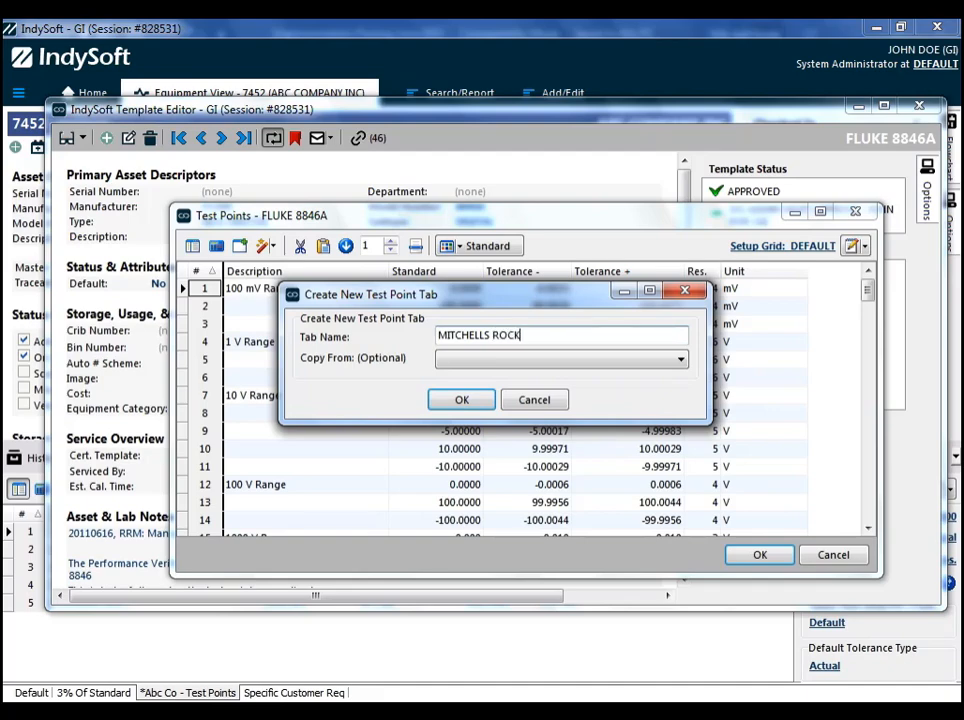
left_click(568, 355)
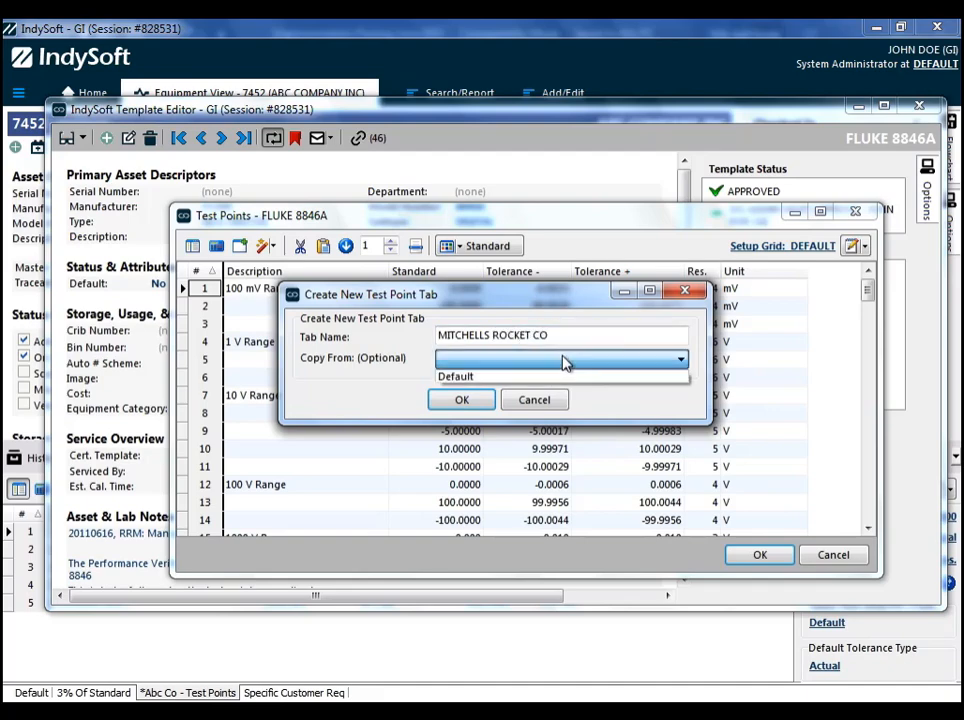
left_click(497, 377)
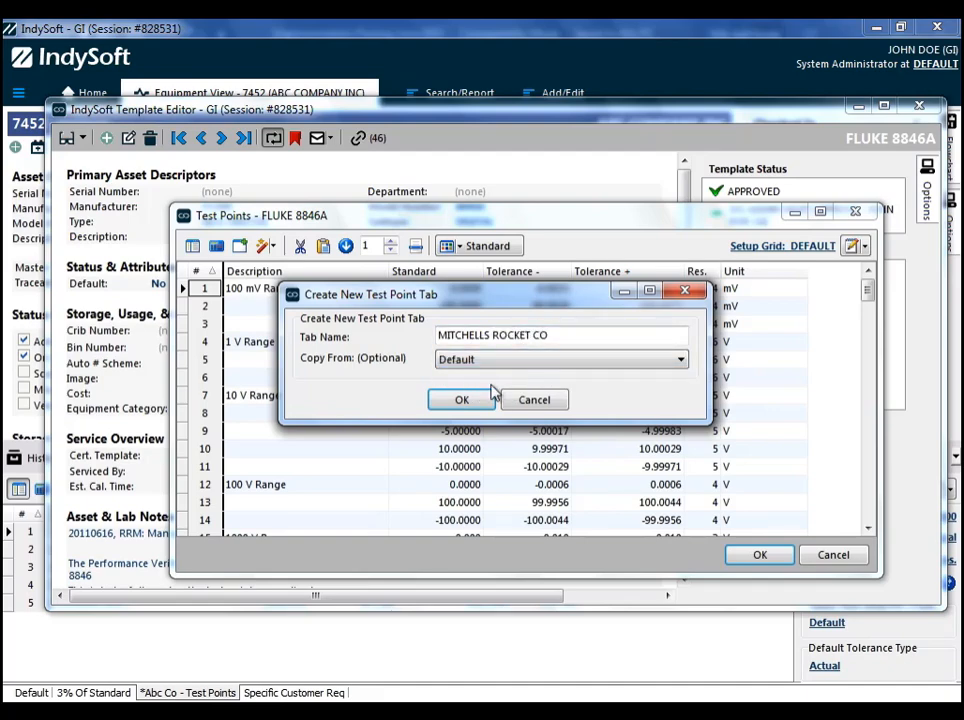
left_click(476, 402)
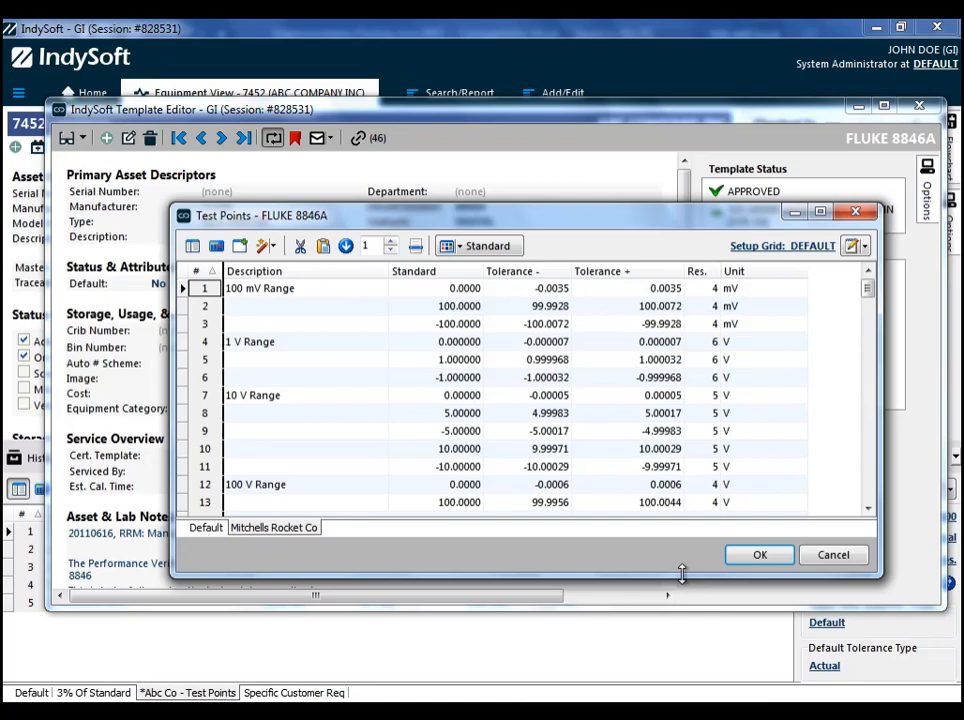
left_click(745, 558)
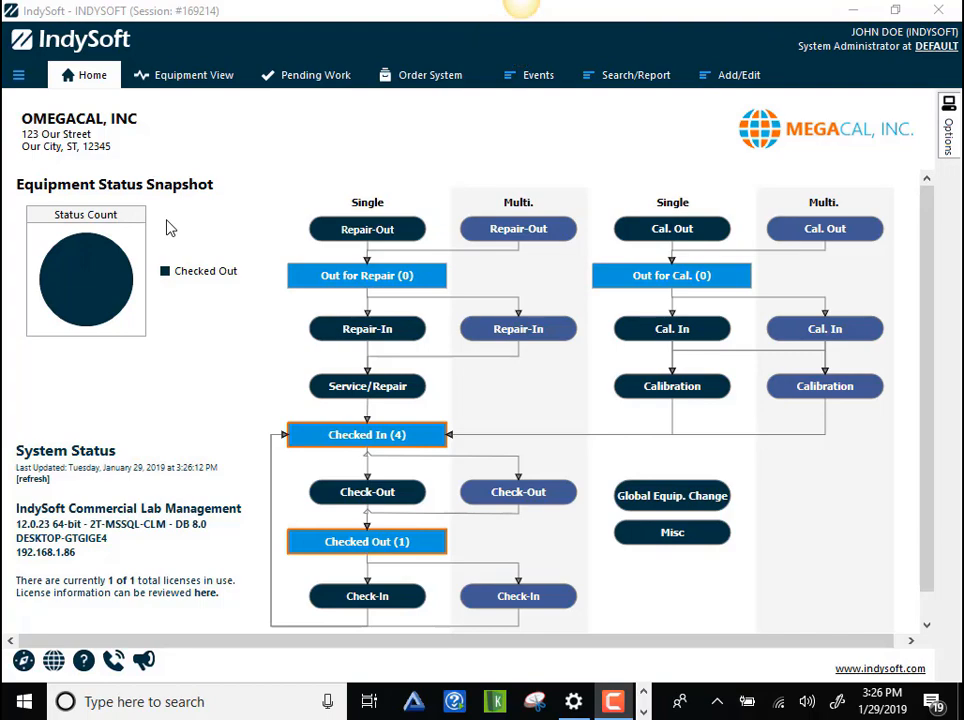
- Launch the User/Profile Manager, logging in with the user name INDYSOFT and the account password
left_click(955, 142)
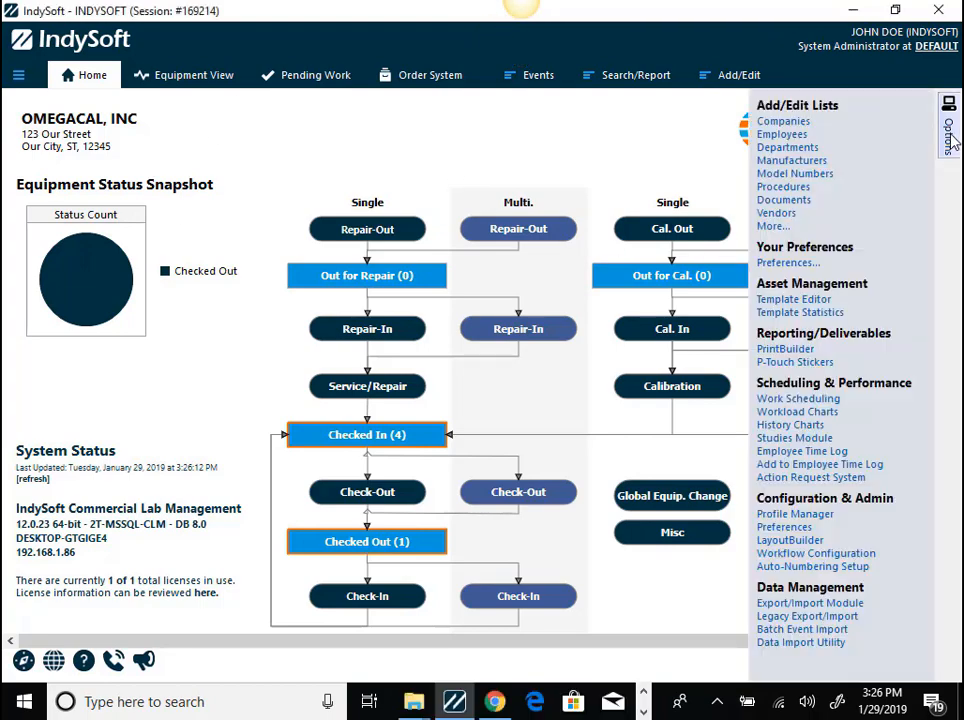
left_click(801, 525)
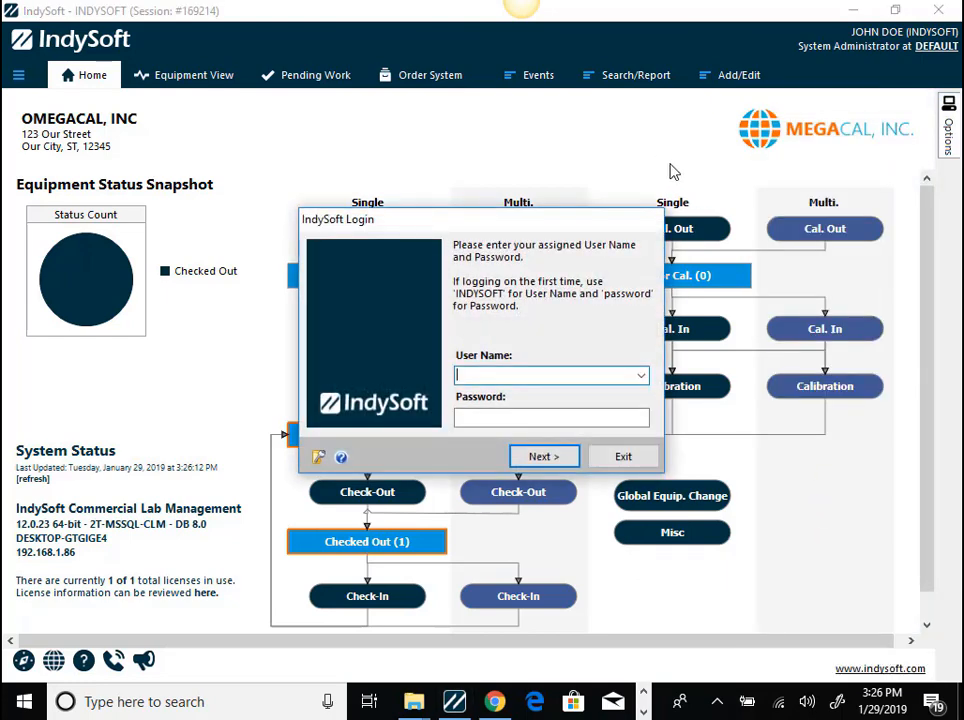
type("INDYSOFT")
key("Tab")
type("passw")
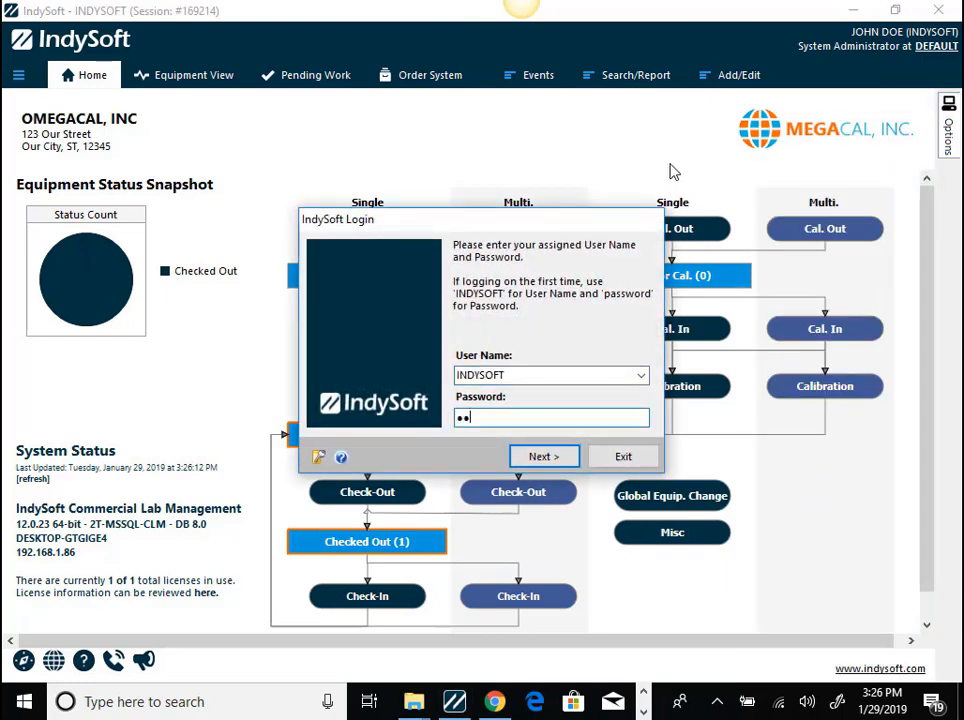
type("ord")
key("Return")
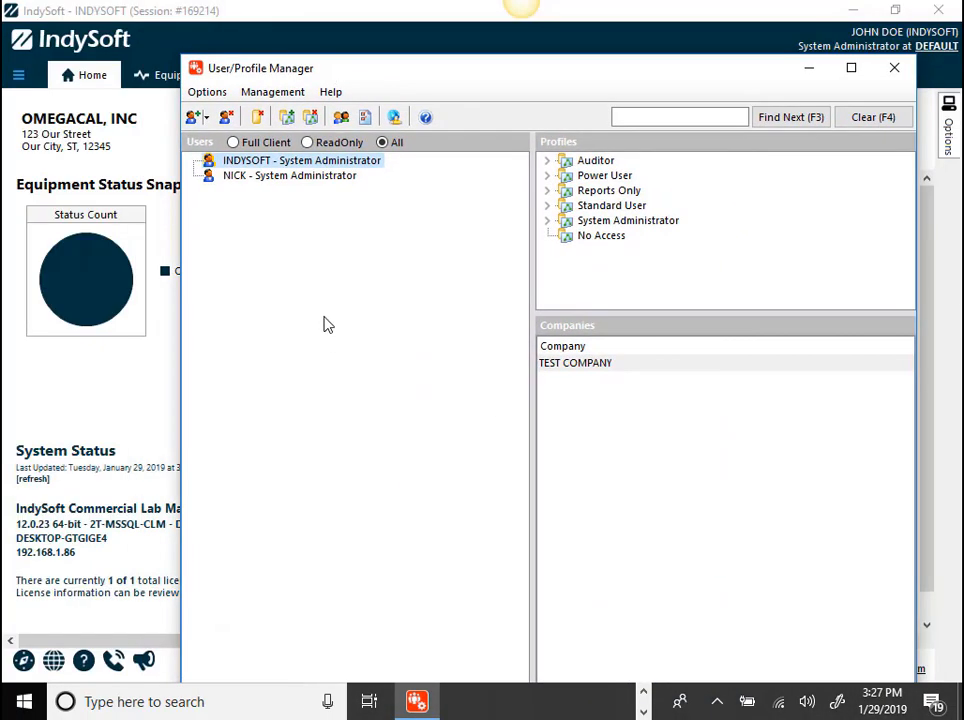
- Email a pin code for the INDYSOFT user to the recipient's e-mail address
right_click(265, 160)
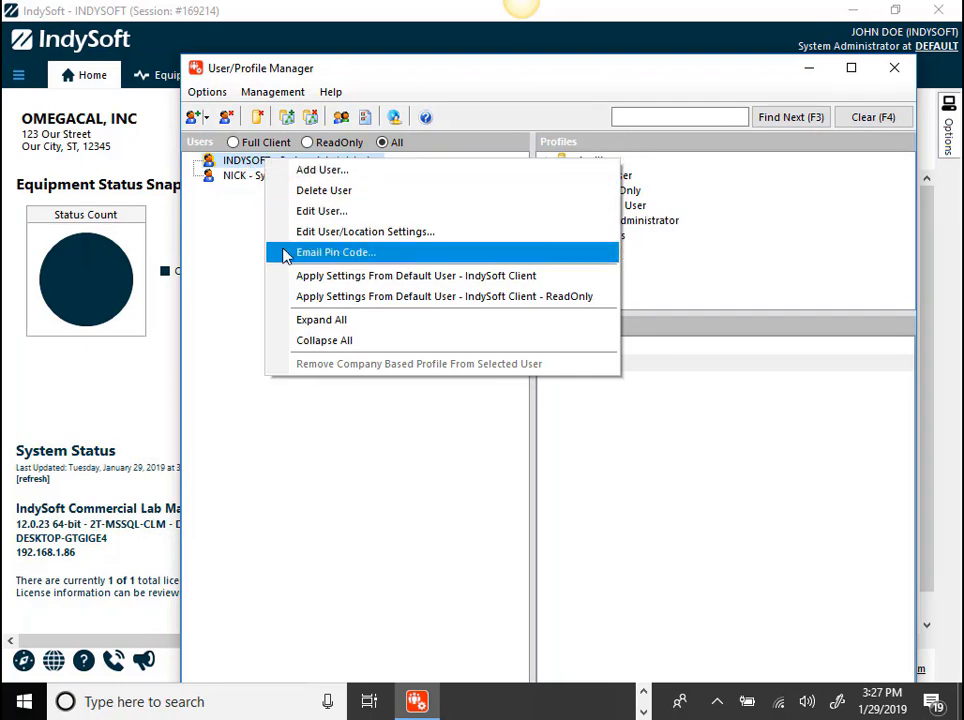
left_click(349, 254)
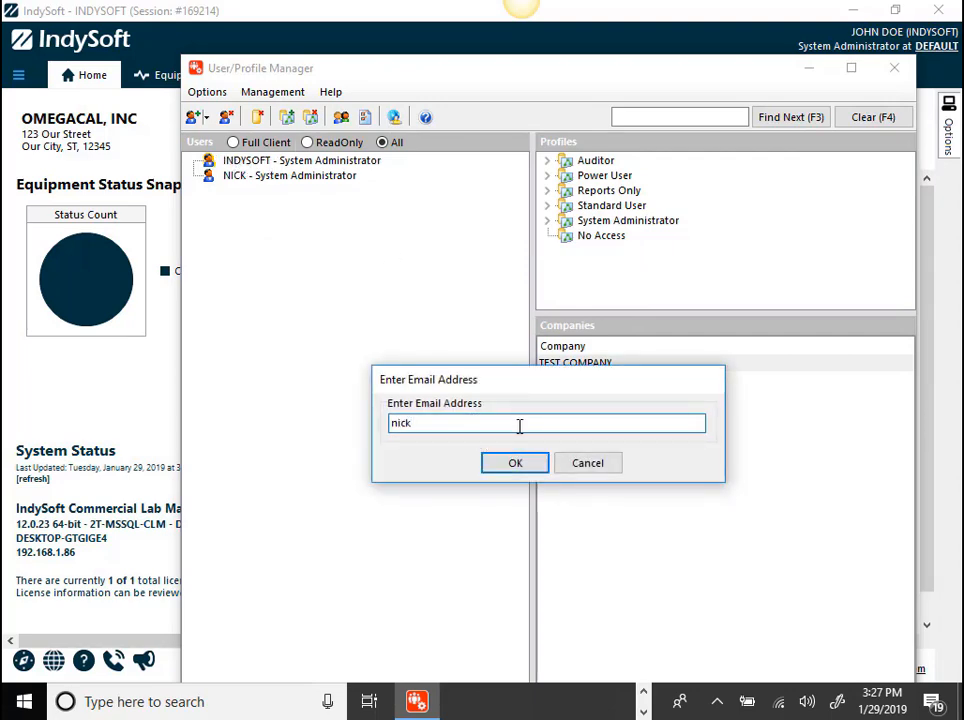
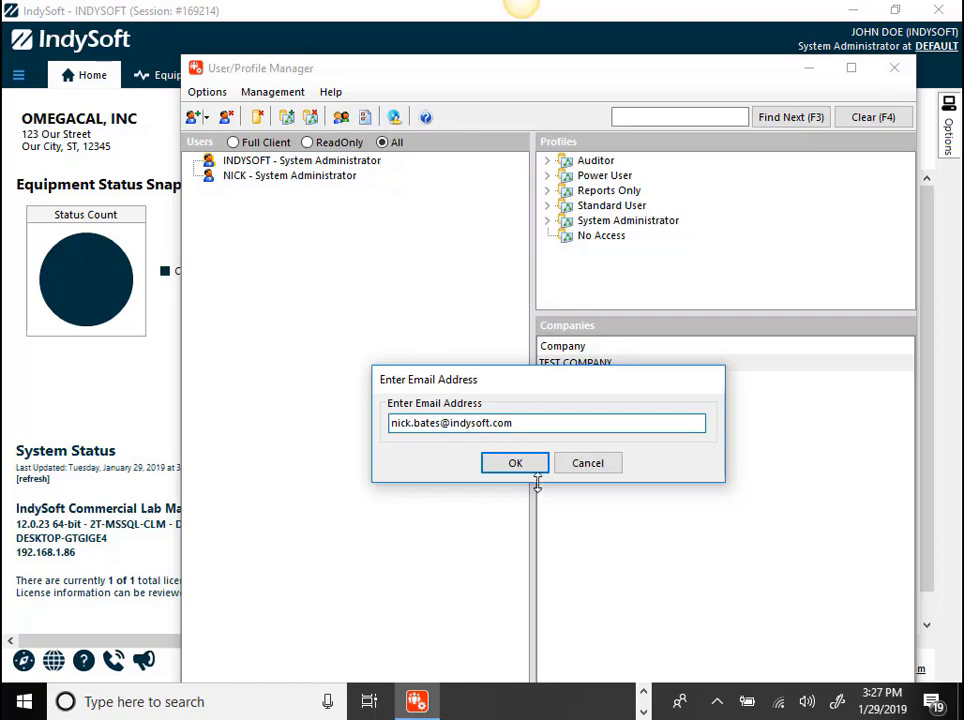
left_click(528, 467)
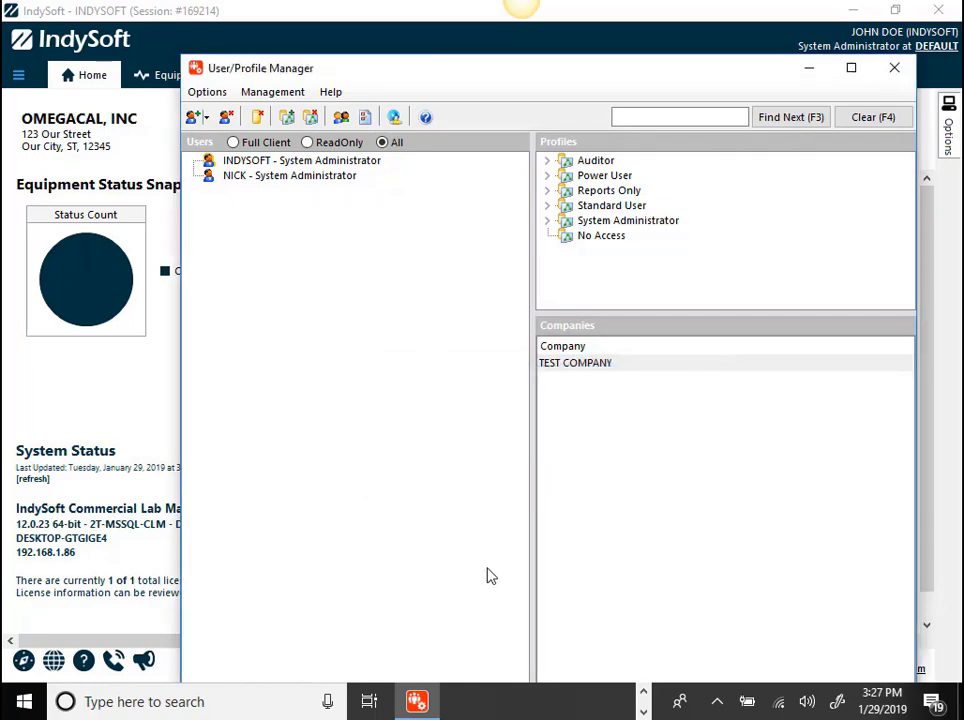
- Switch to Gmail in Chrome, read the new Login Information message and copy its pin code
left_click(645, 693)
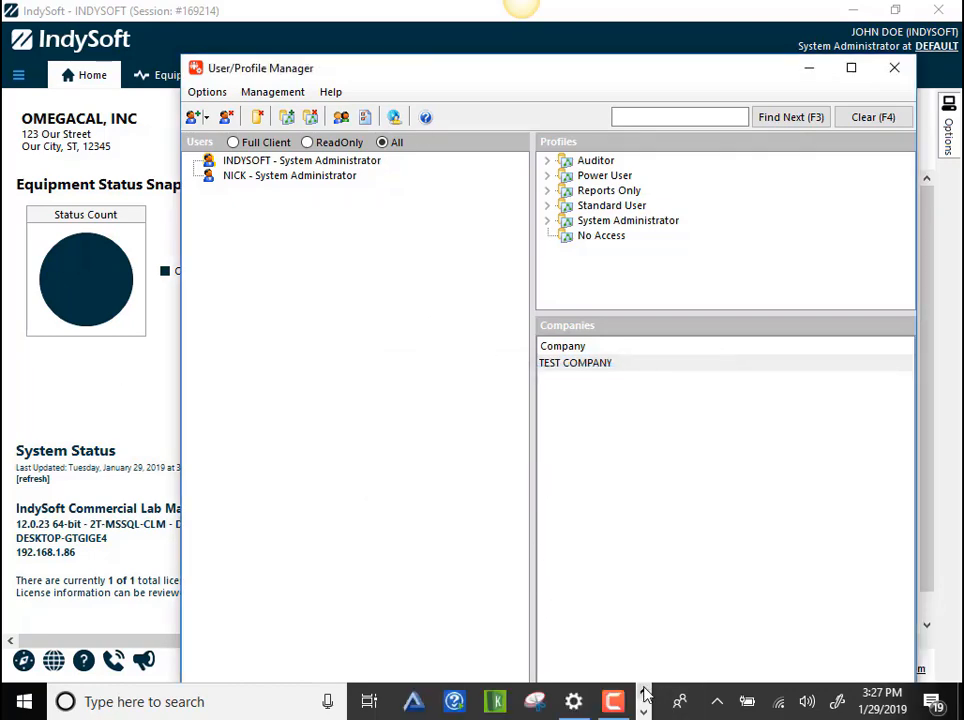
left_click(645, 693)
left_click(645, 697)
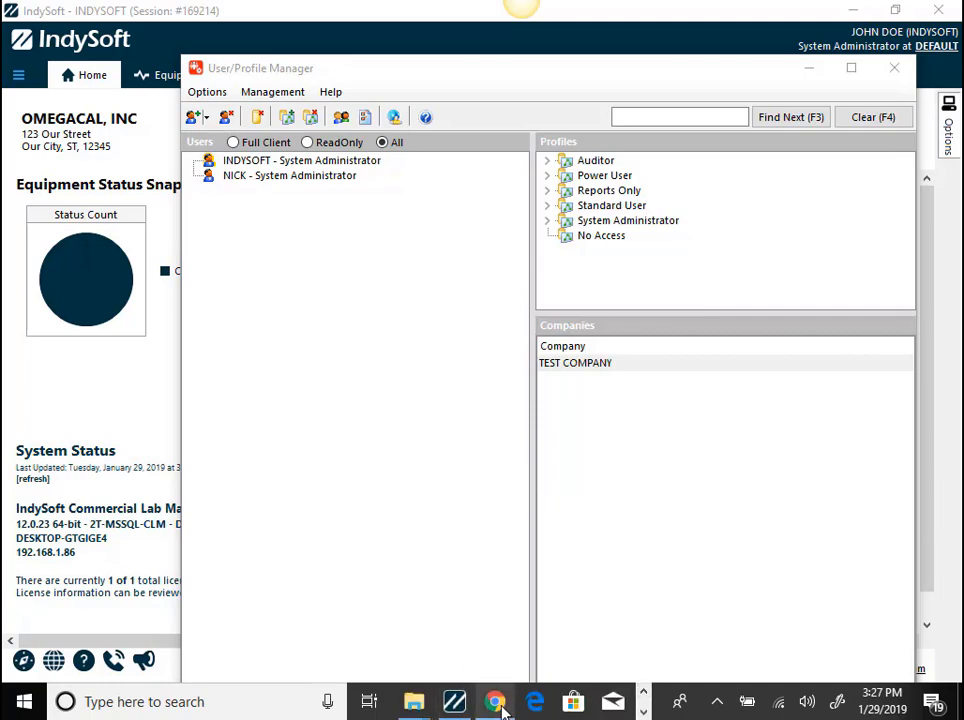
left_click(494, 702)
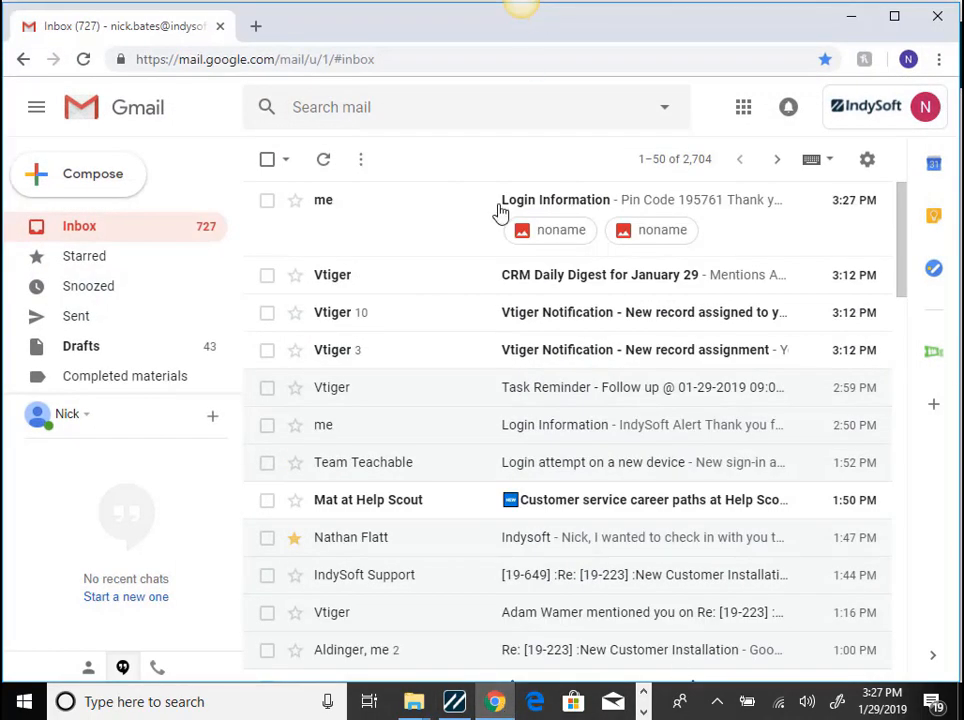
left_click(414, 228)
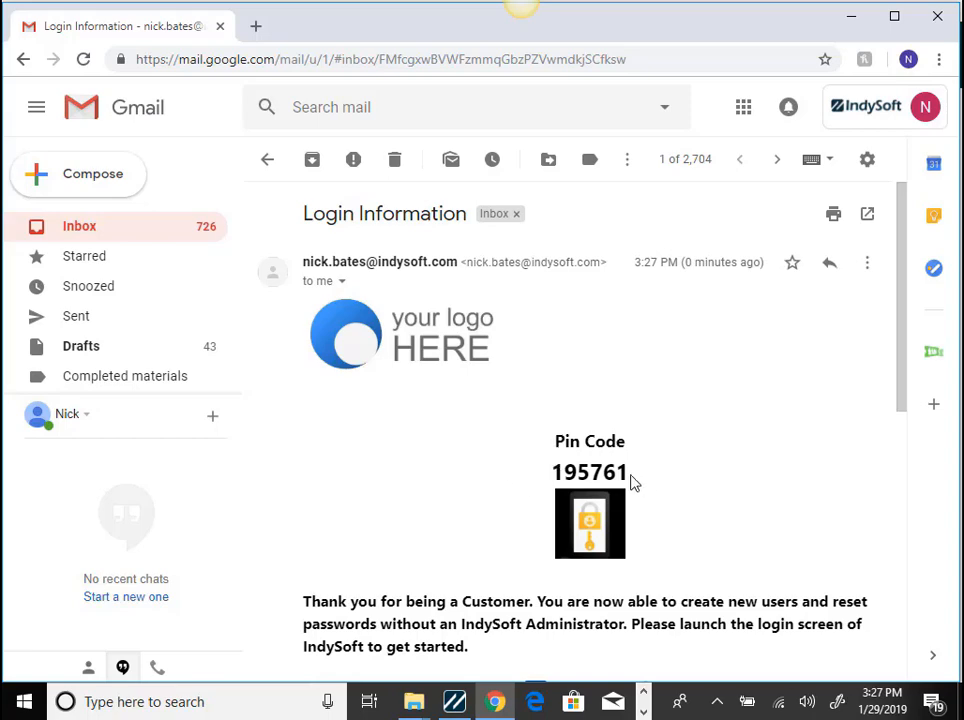
left_click_drag(630, 472, 554, 472)
right_click(568, 476)
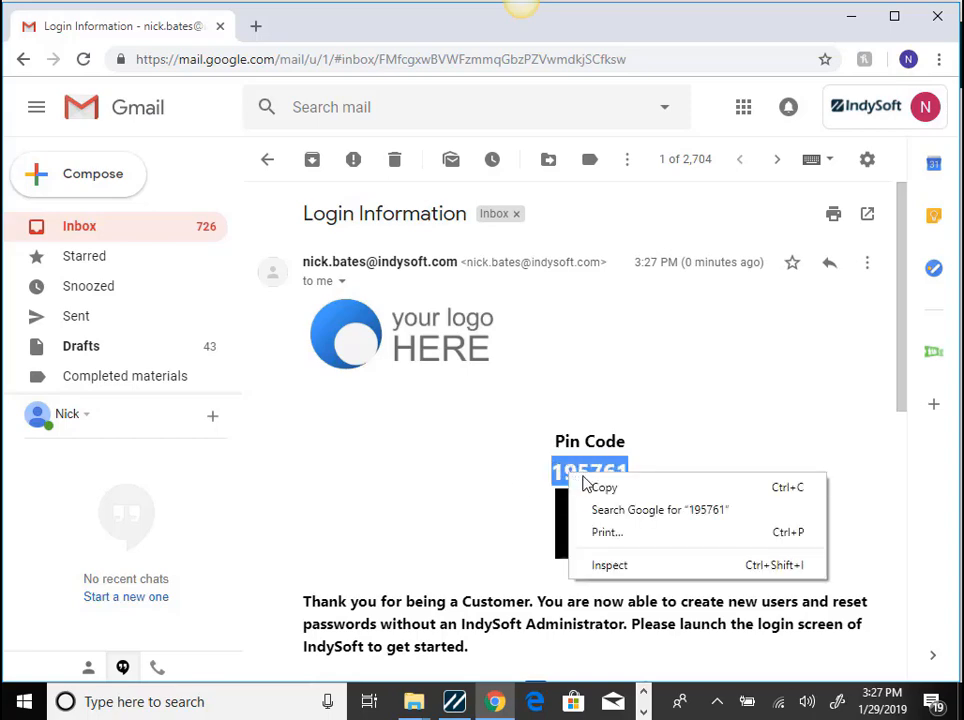
left_click(603, 488)
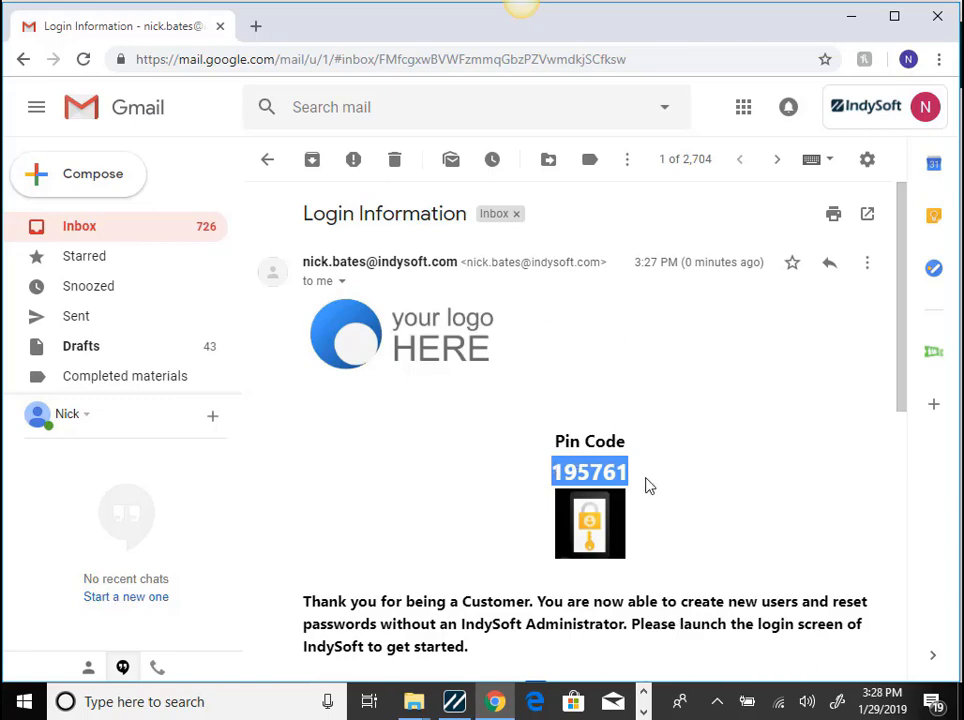
- Switch back to IndySoft and log out of the current session
left_click(455, 703)
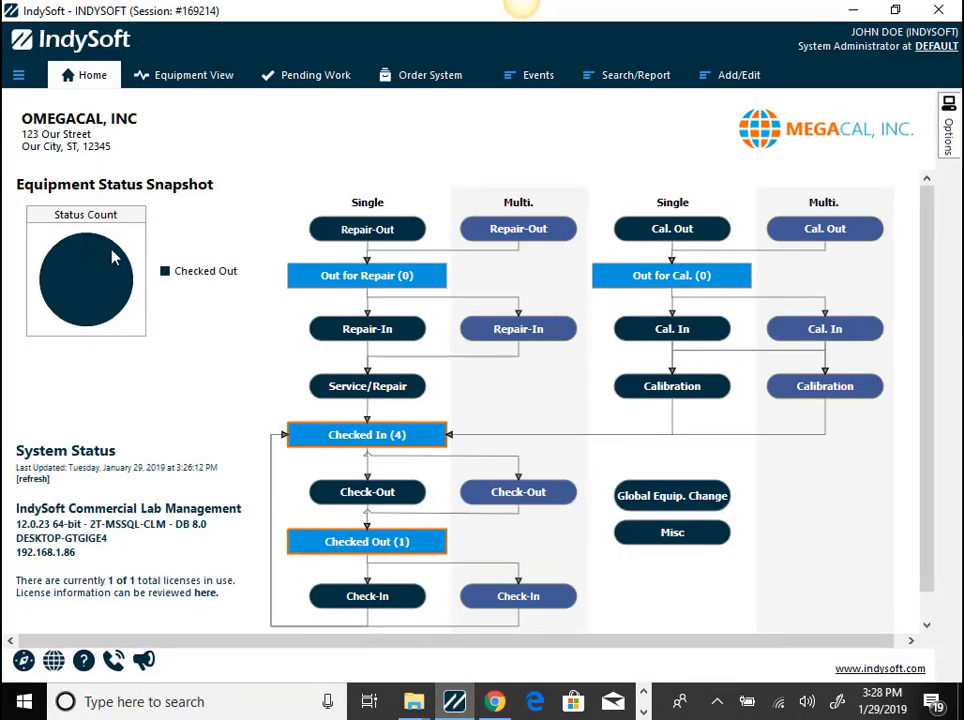
left_click(17, 75)
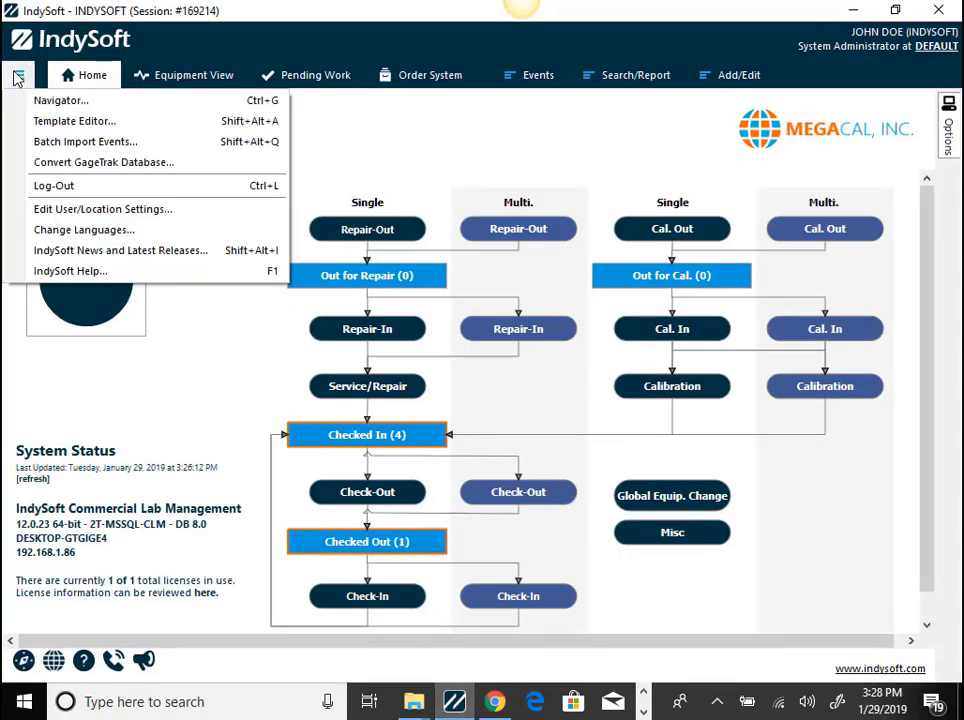
left_click(55, 187)
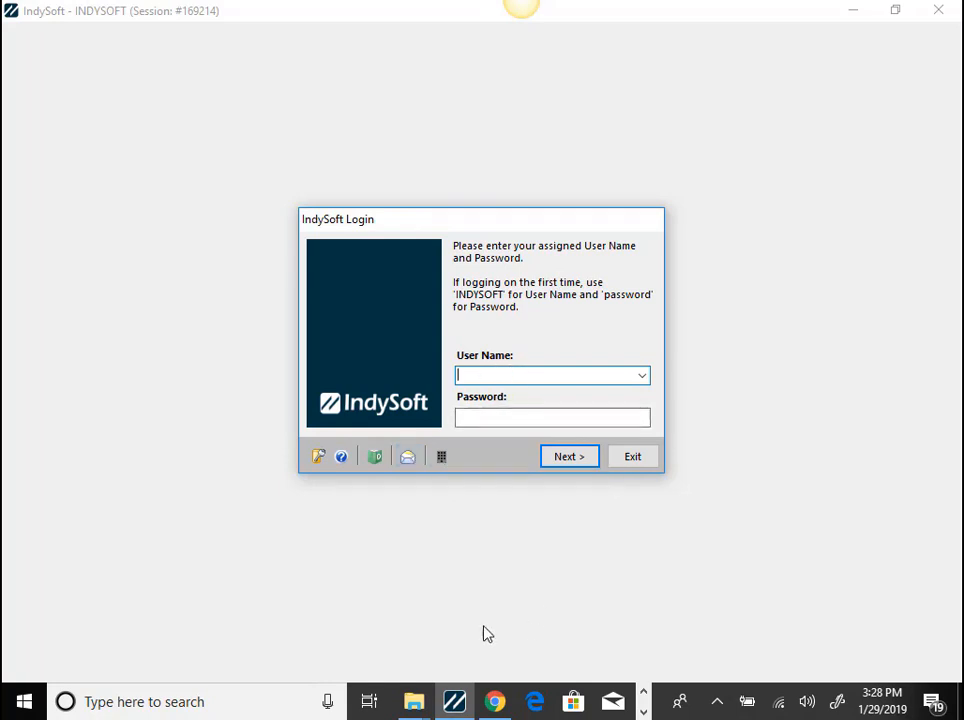
- Create a new user from pin at the login screen with the copied pin code, a user name and the user's e-mail
left_click(442, 457)
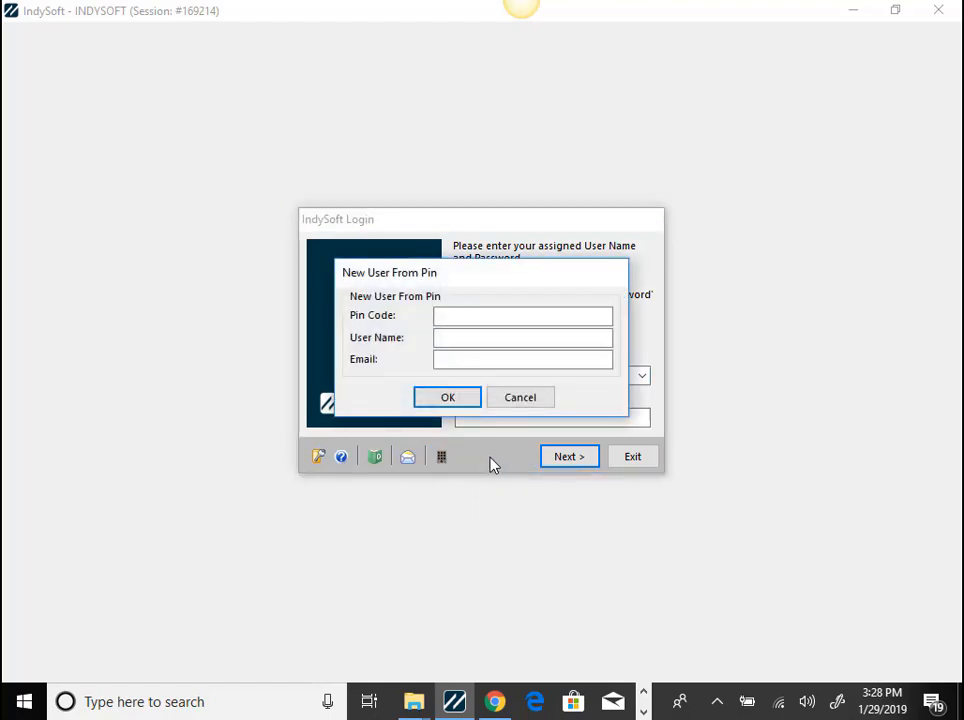
right_click(448, 313)
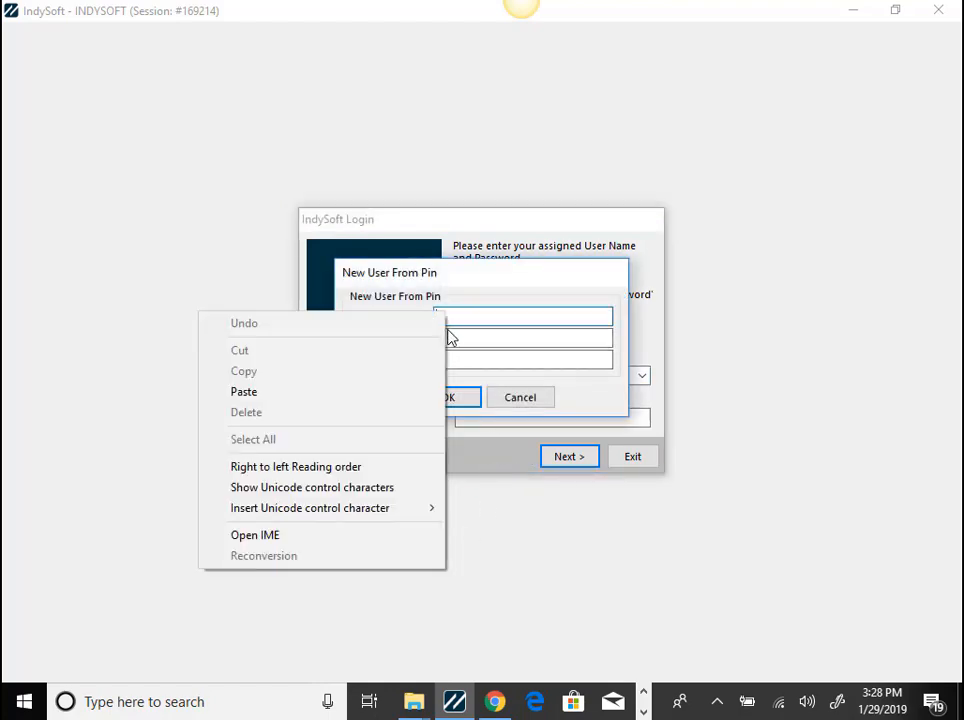
left_click(402, 392)
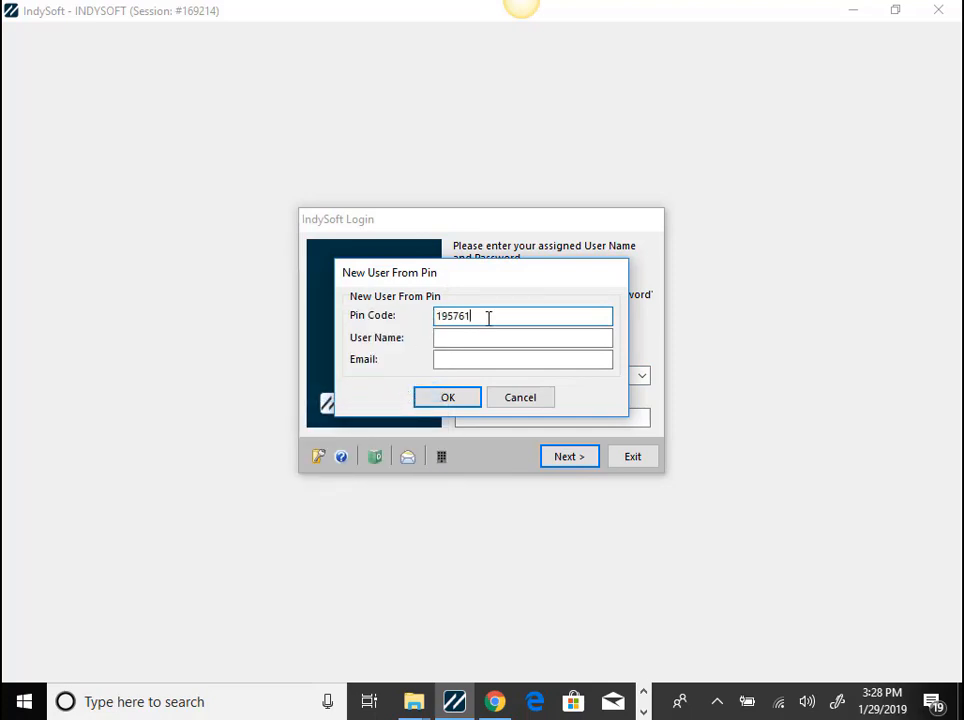
left_click(478, 343)
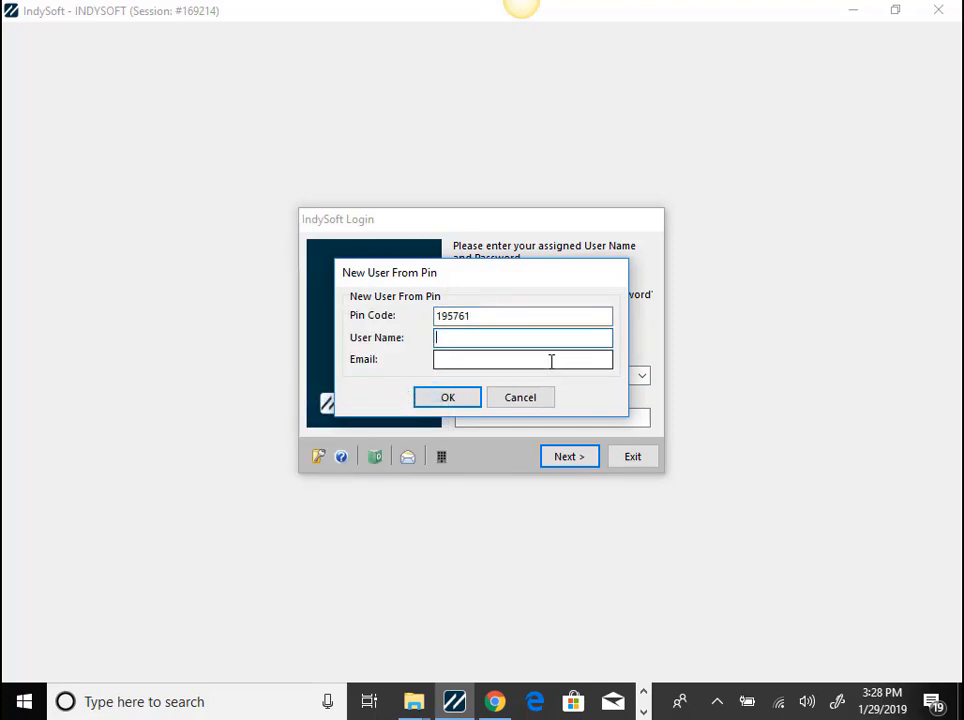
left_click(551, 361)
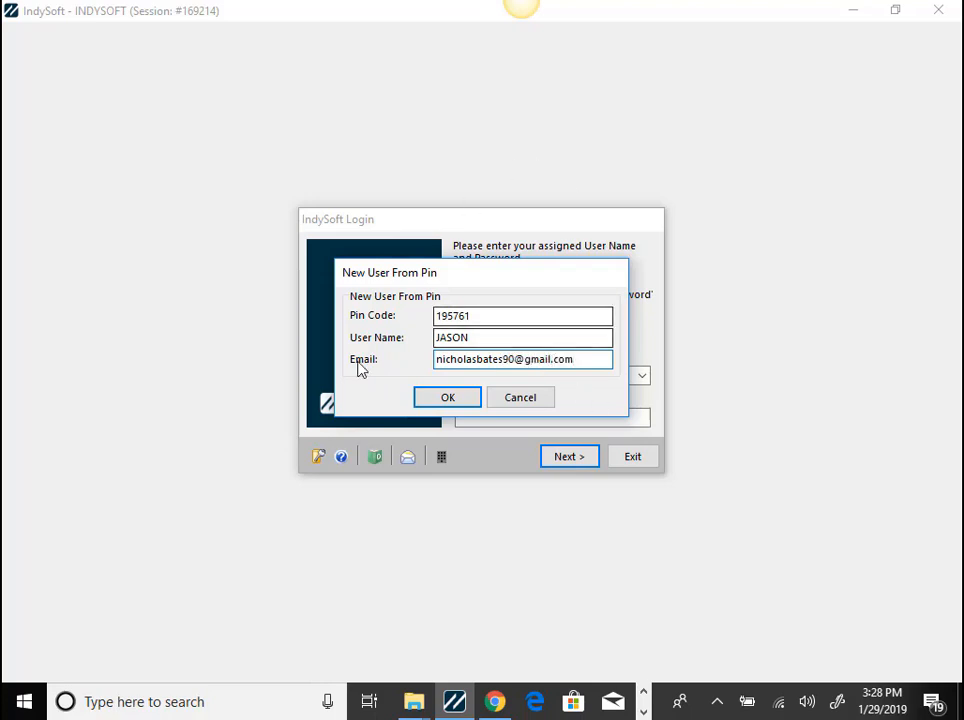
left_click(450, 403)
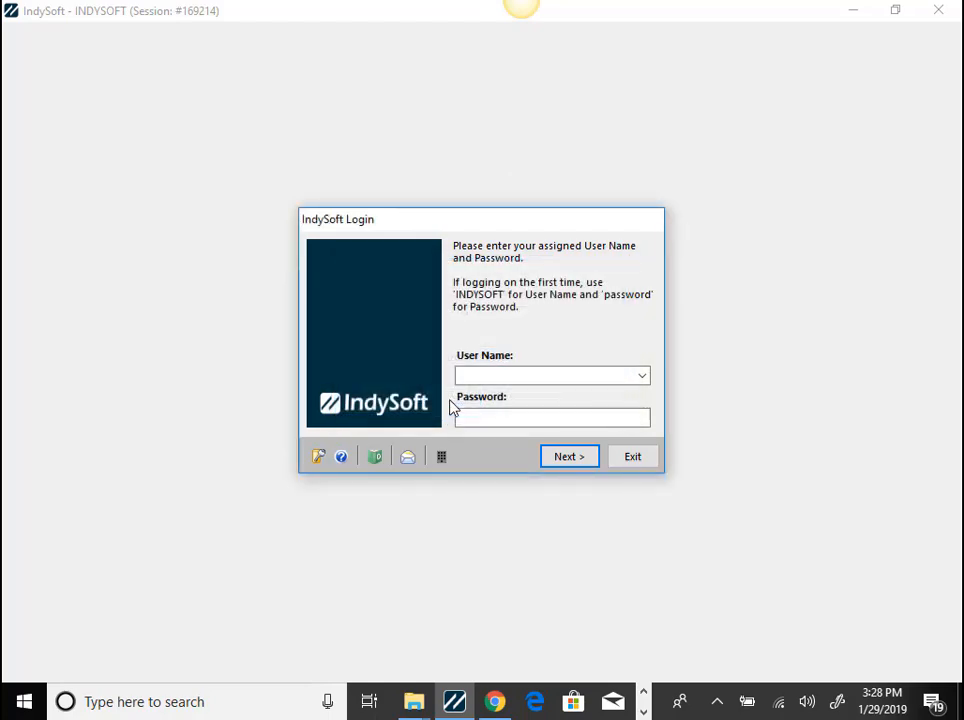
- Switch to Gmail in Chrome, change to the default Gmail account and copy the temporary password from the new Password Reset message
key("alt+Tab")
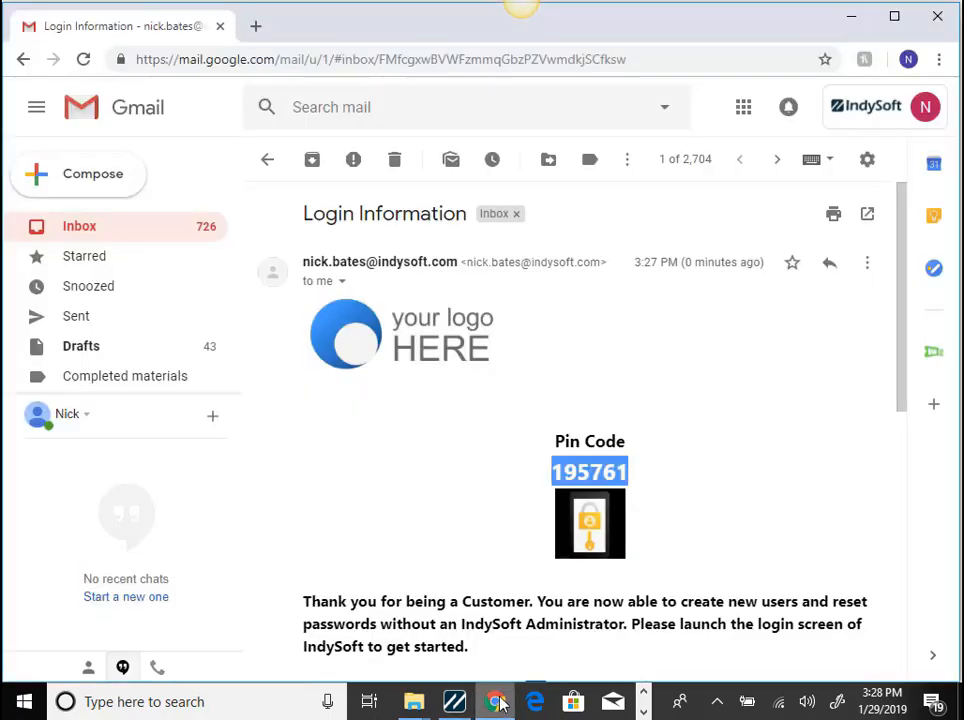
left_click(866, 108)
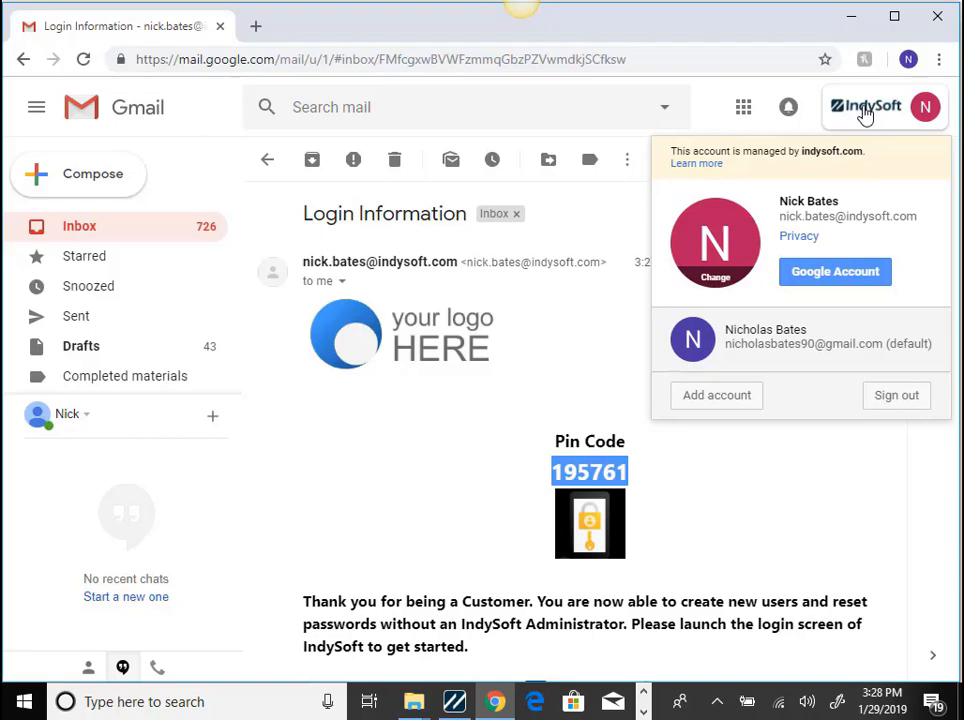
left_click(776, 346)
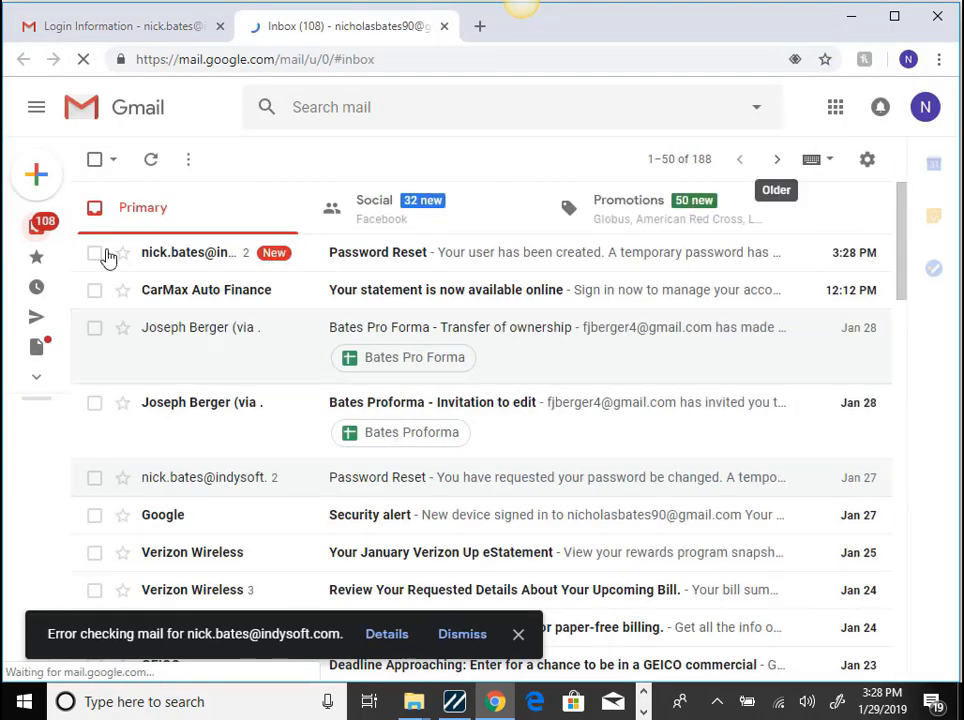
left_click(179, 260)
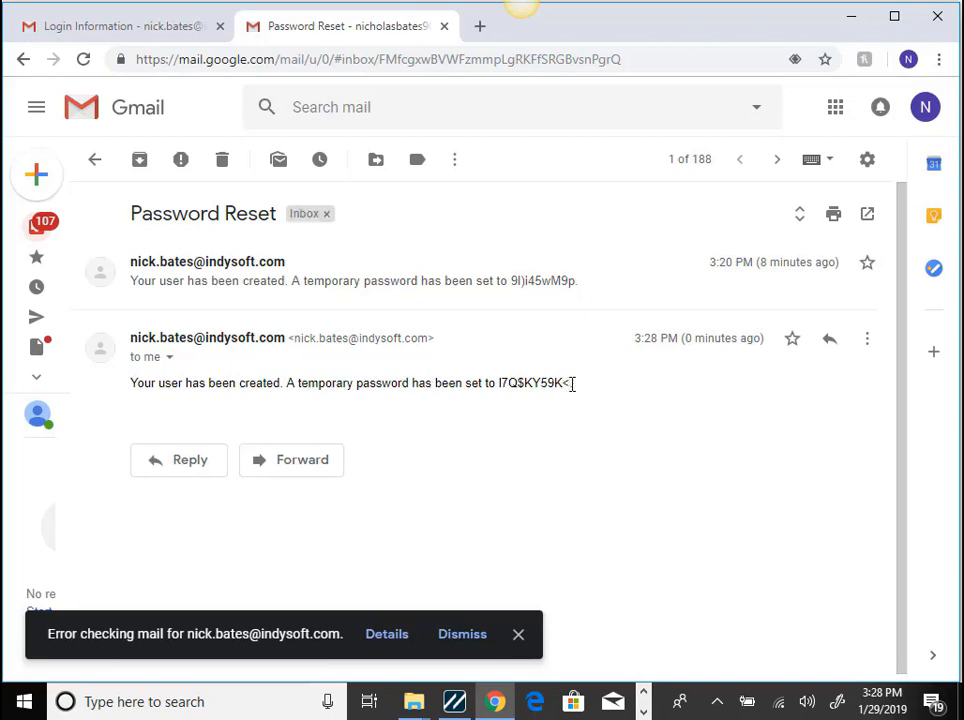
left_click_drag(562, 385, 505, 384)
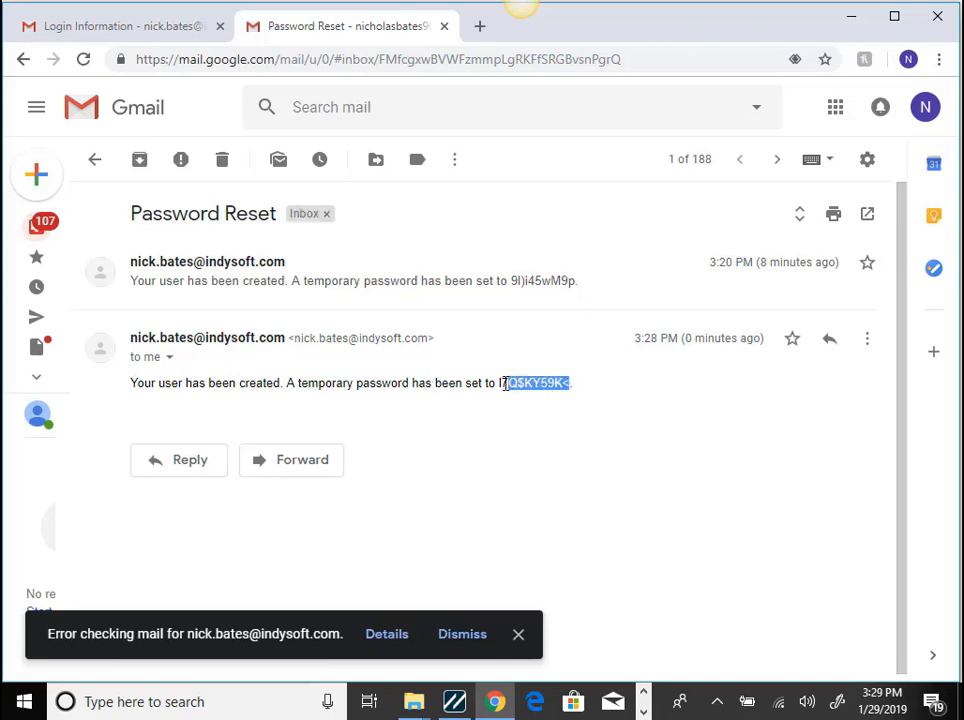
right_click(516, 388)
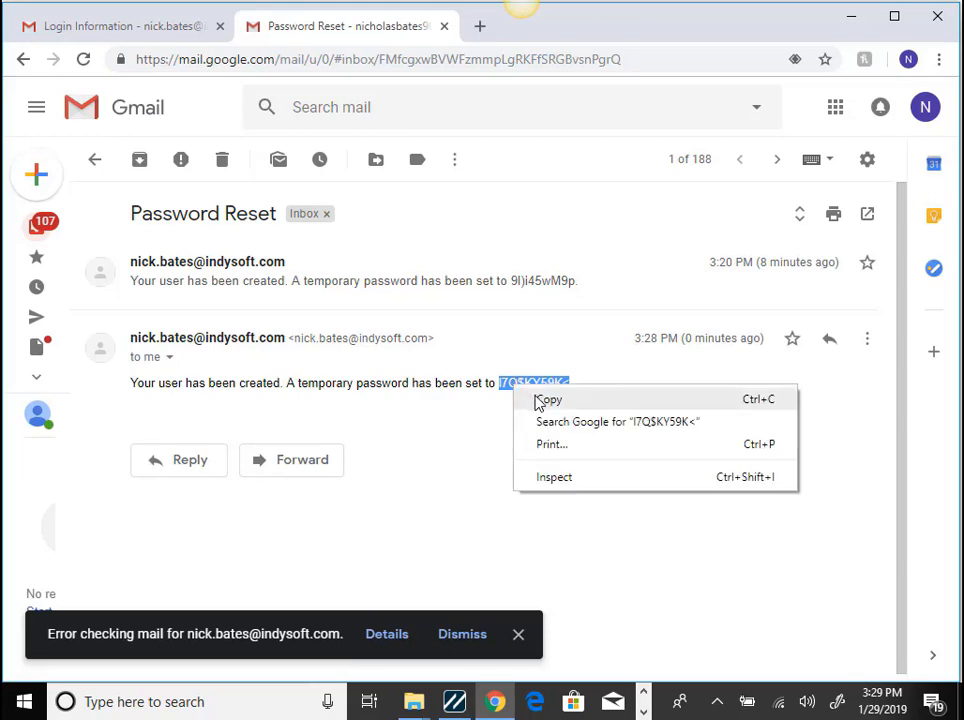
left_click(536, 397)
- Switch back to IndySoft and log in as the newly created user with the copied temporary password
left_click(453, 706)
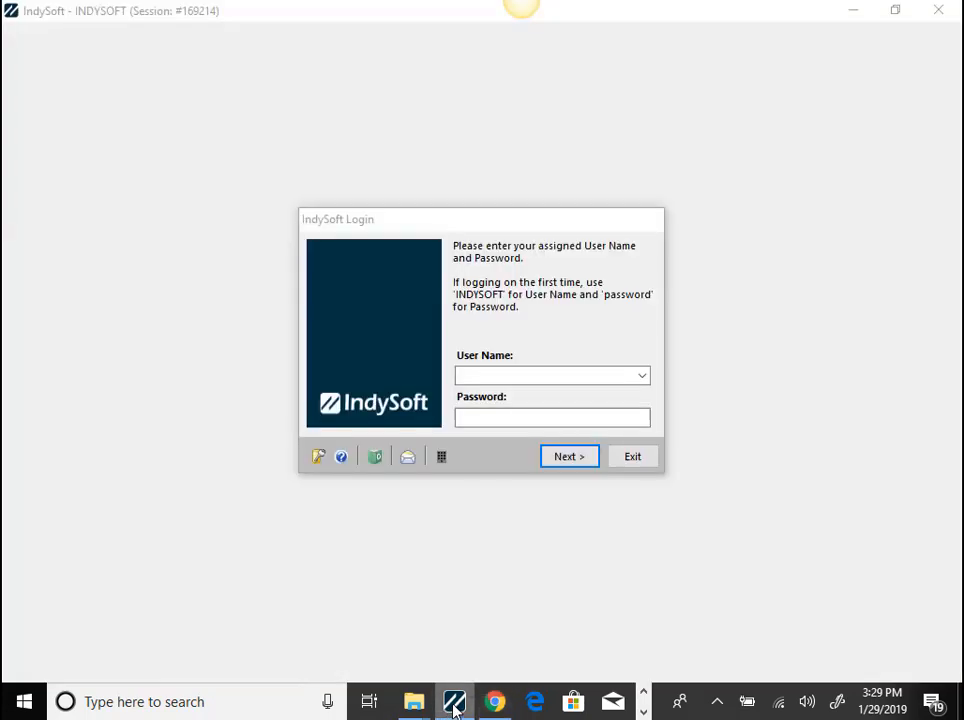
left_click(641, 377)
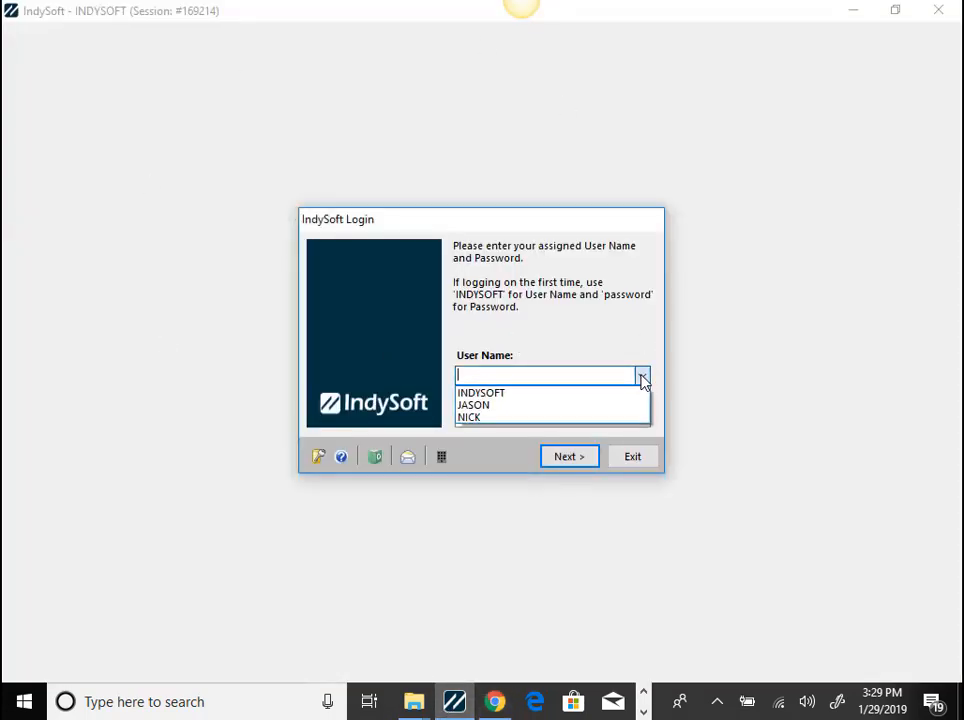
left_click(475, 405)
left_click(465, 417)
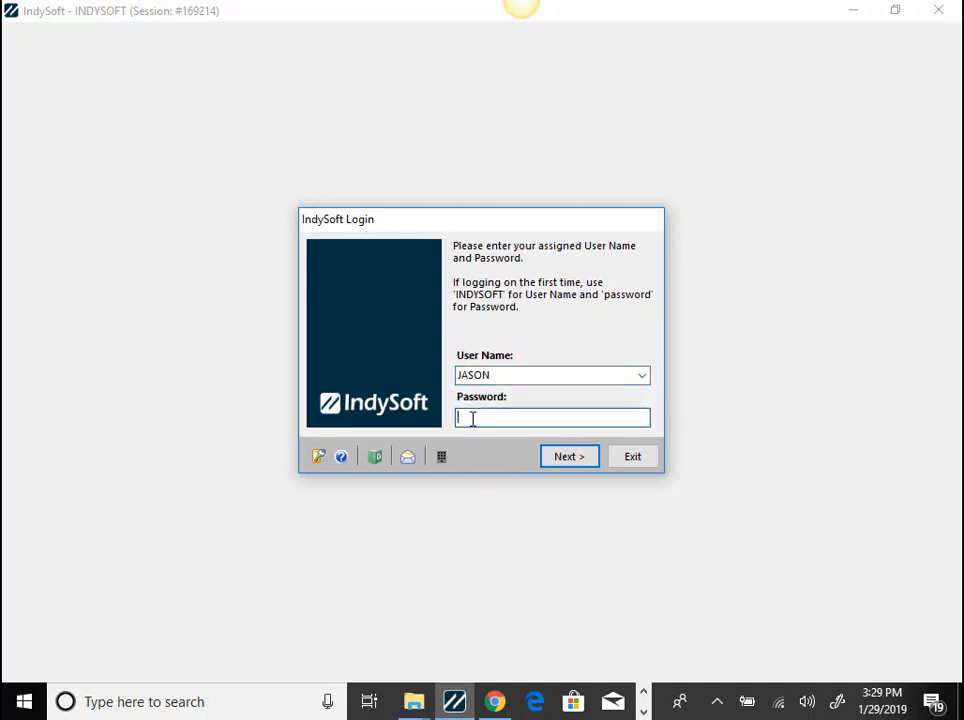
right_click(469, 420)
left_click(446, 500)
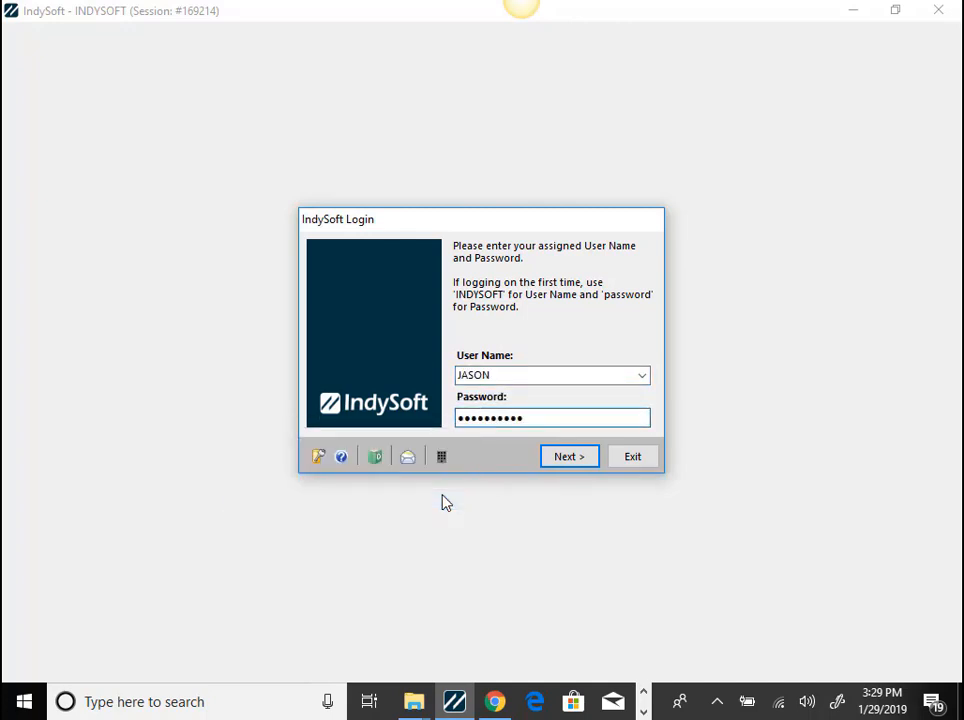
left_click(568, 457)
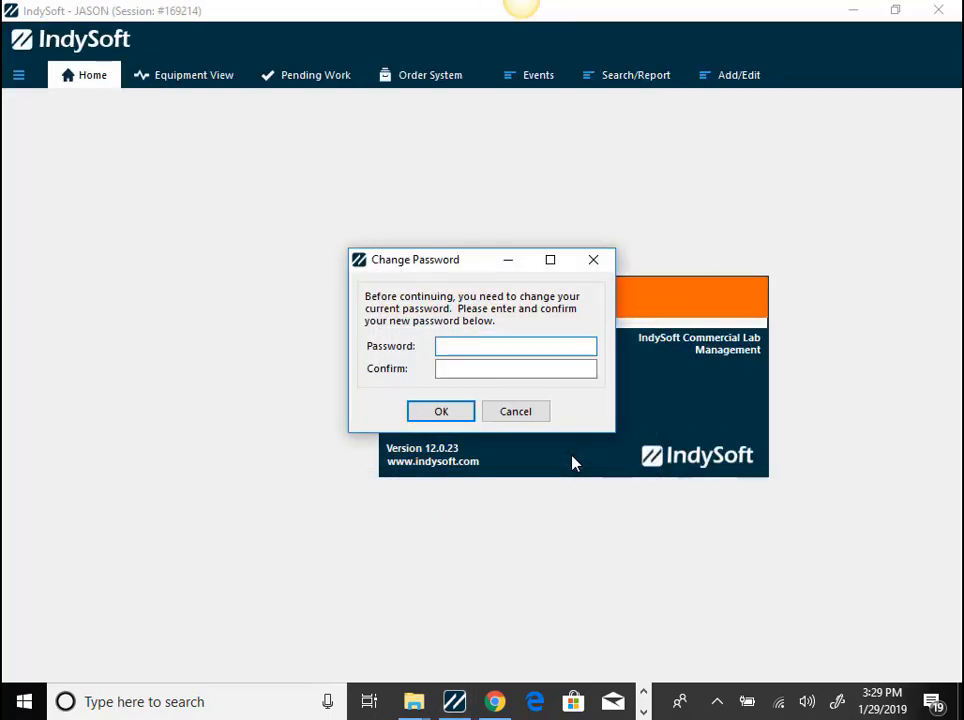
- Enter and confirm a new account password in the Change Password prompt
type("********")
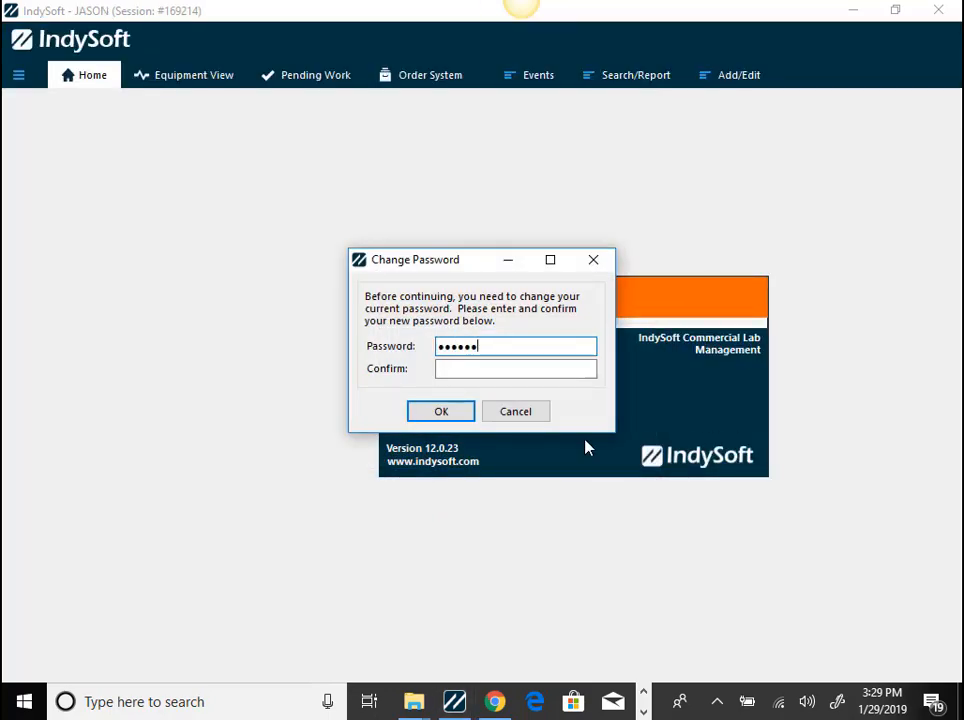
key("Tab")
type("********")
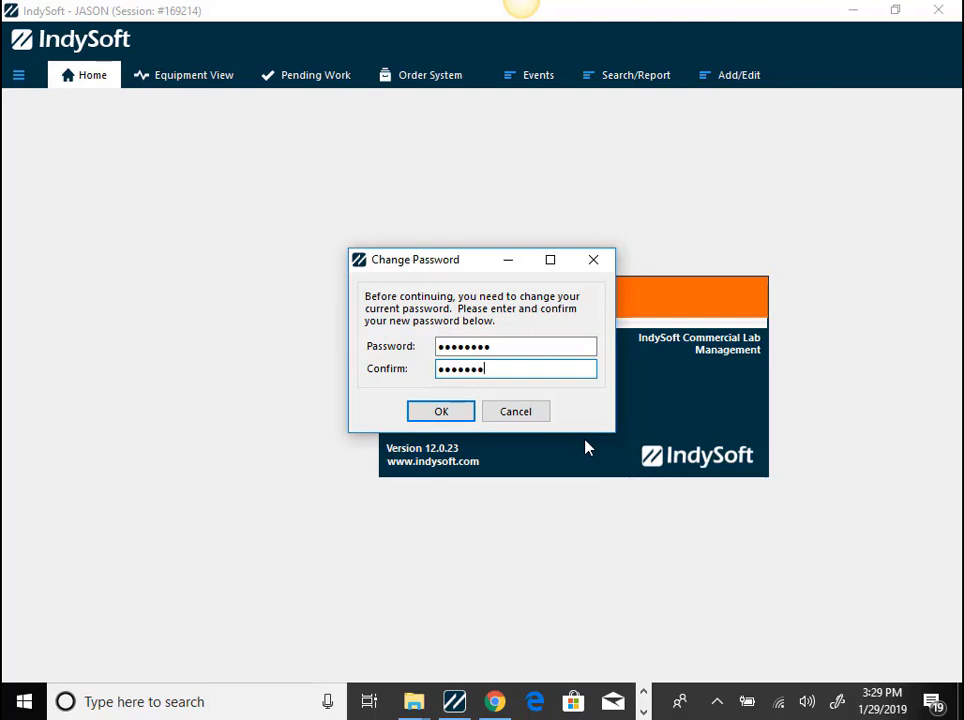
key("Return")
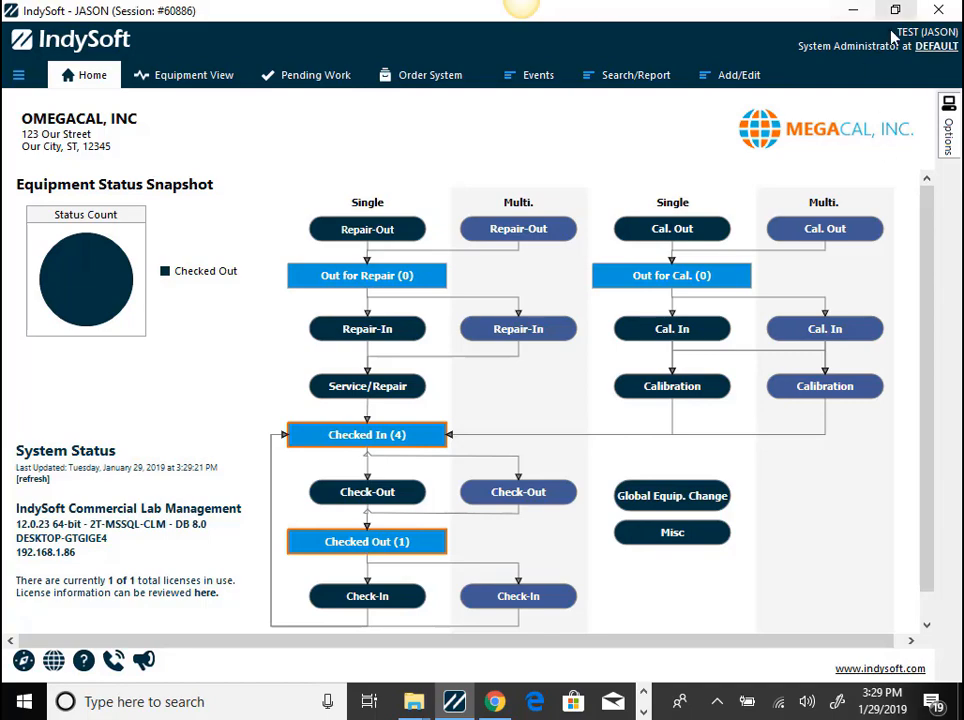
- Log out of the session and request a password reset for the new user's user name at the login screen
left_click(18, 75)
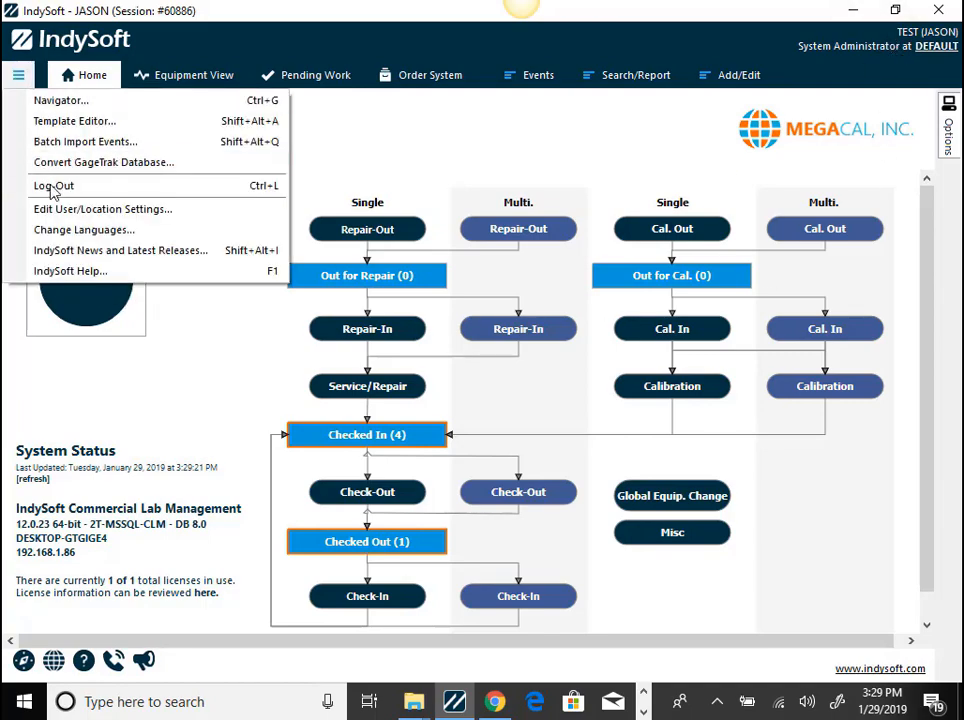
left_click(55, 188)
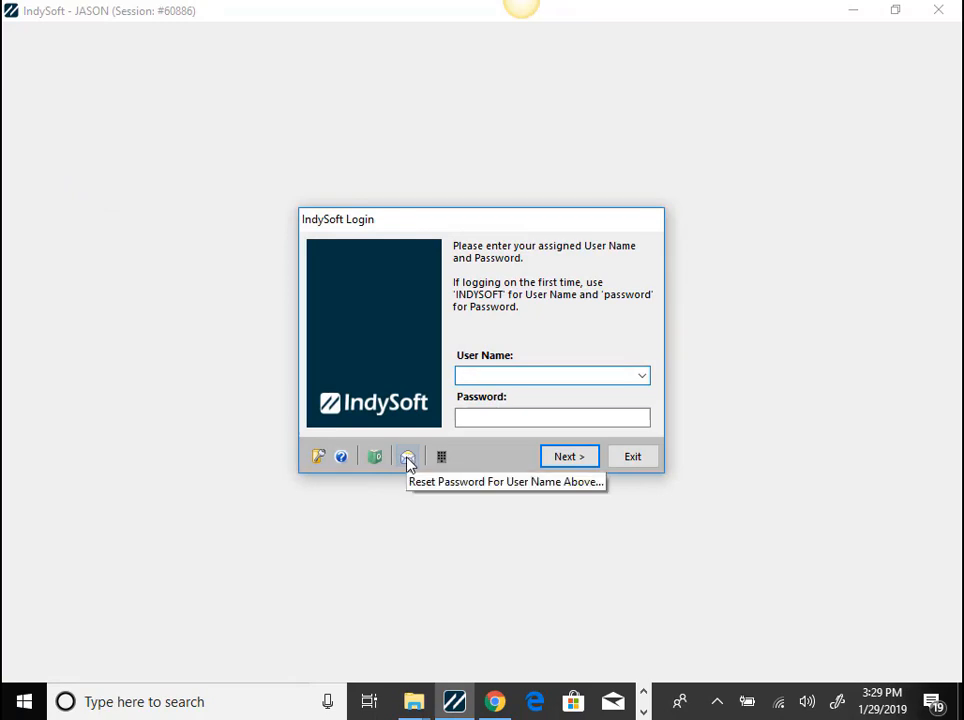
type("JASON")
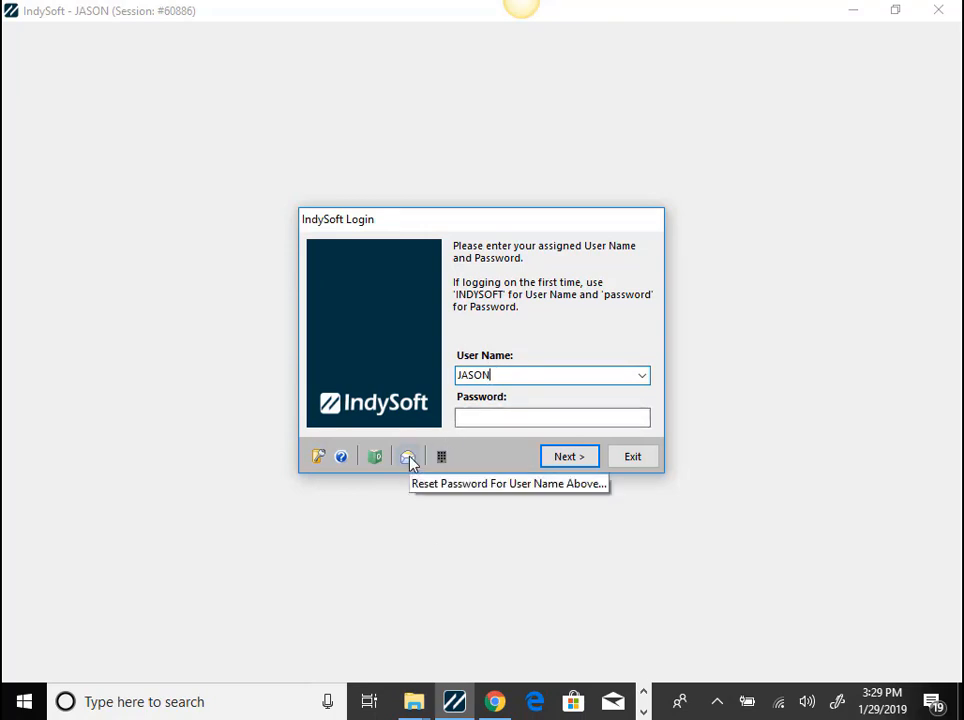
left_click(408, 457)
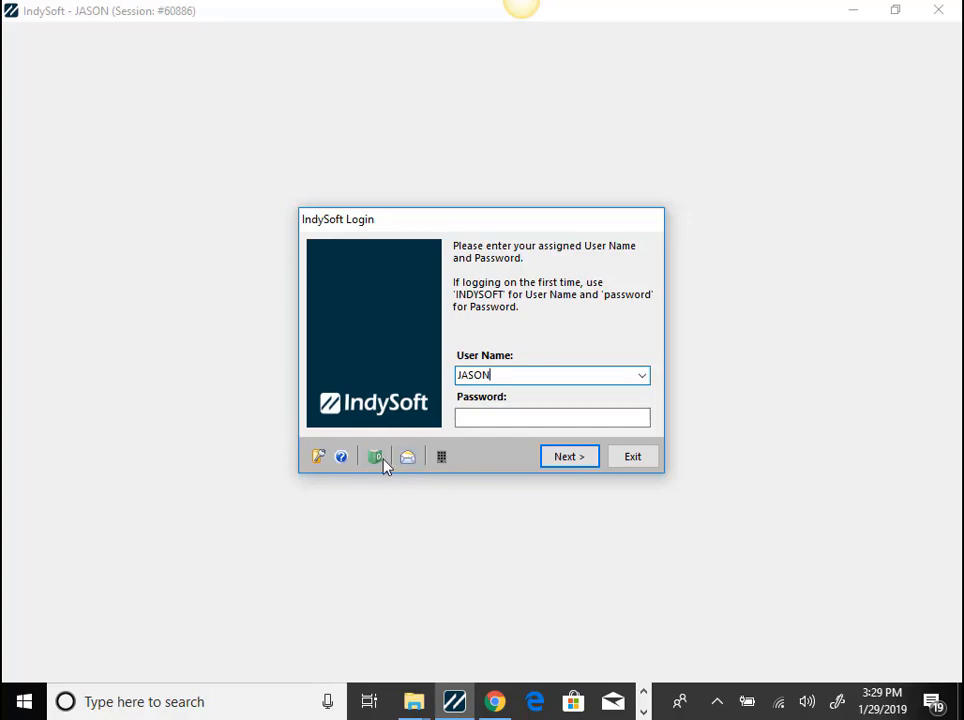
- Switch to Gmail in Chrome and copy the temporary password from the latest message in the Password Reset conversation
left_click(495, 702)
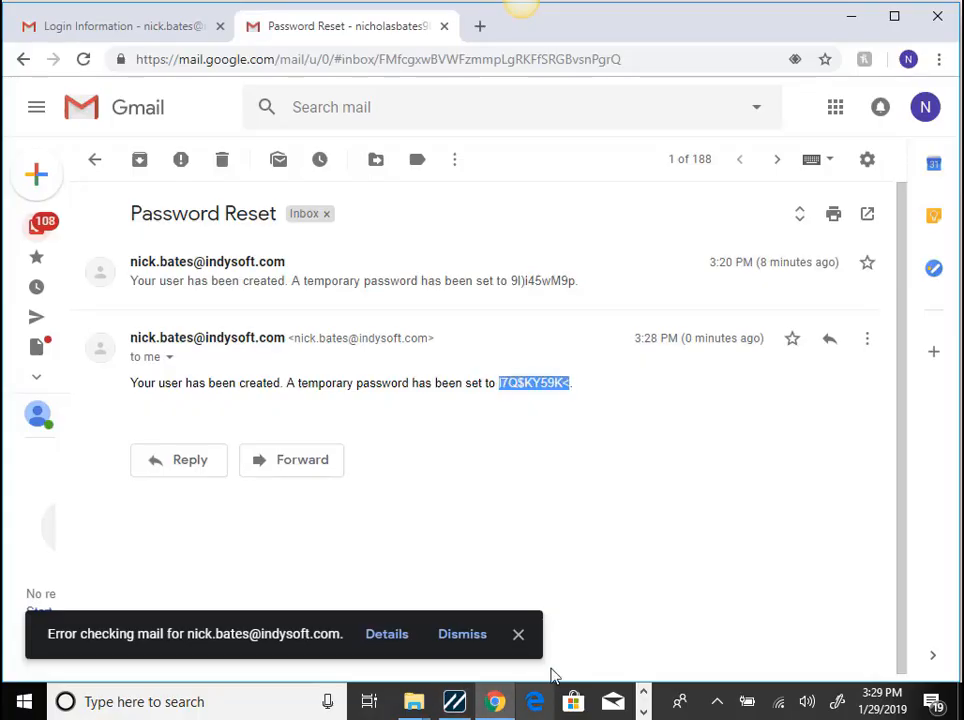
left_click(407, 548)
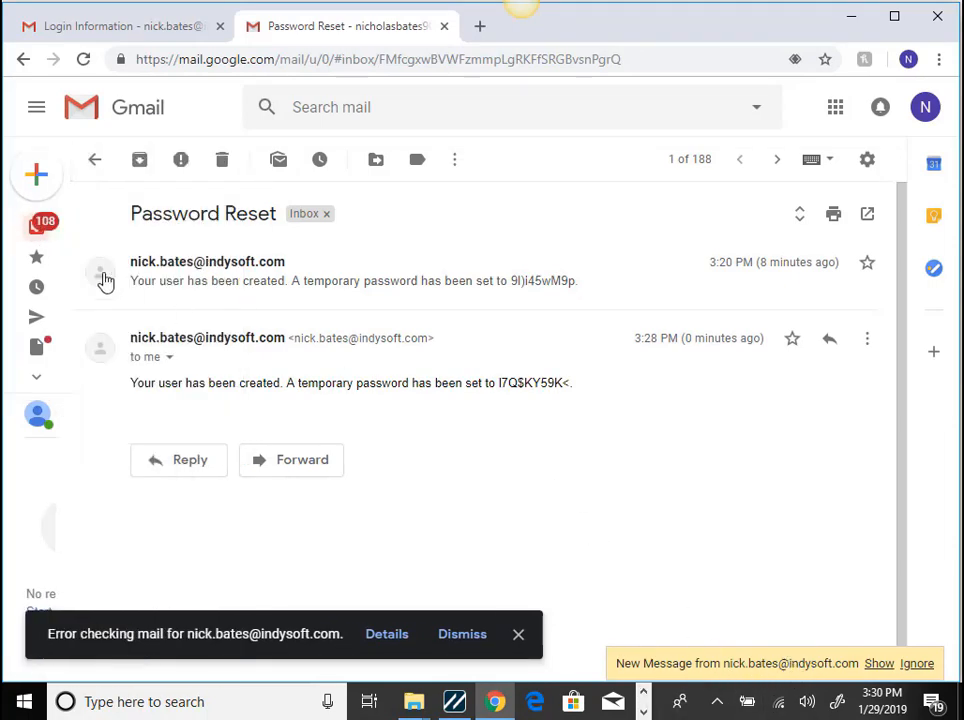
left_click(36, 226)
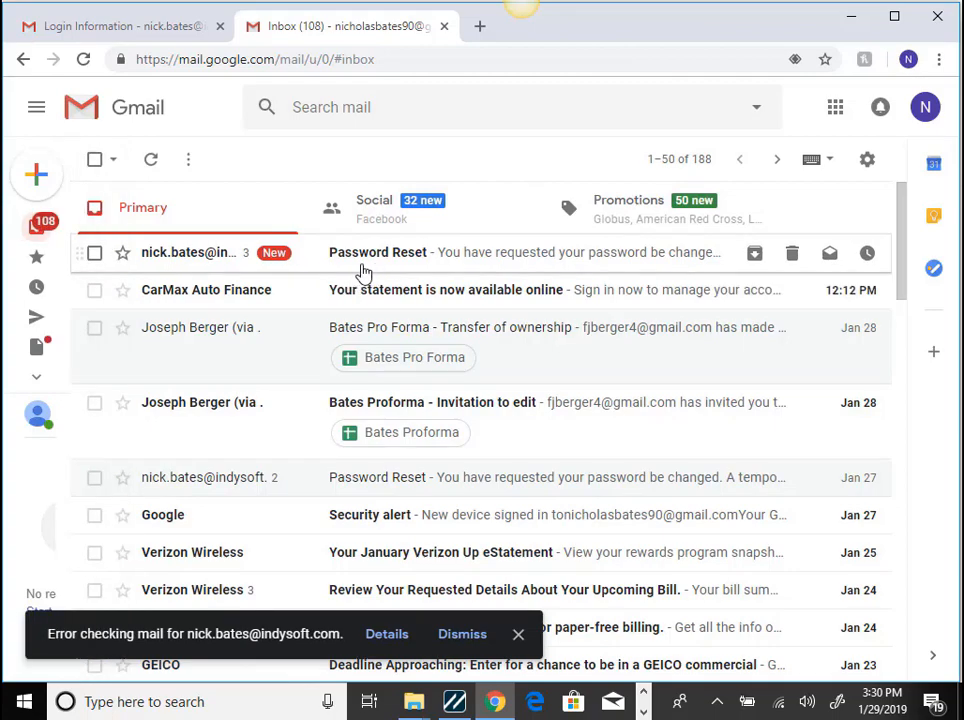
left_click(213, 259)
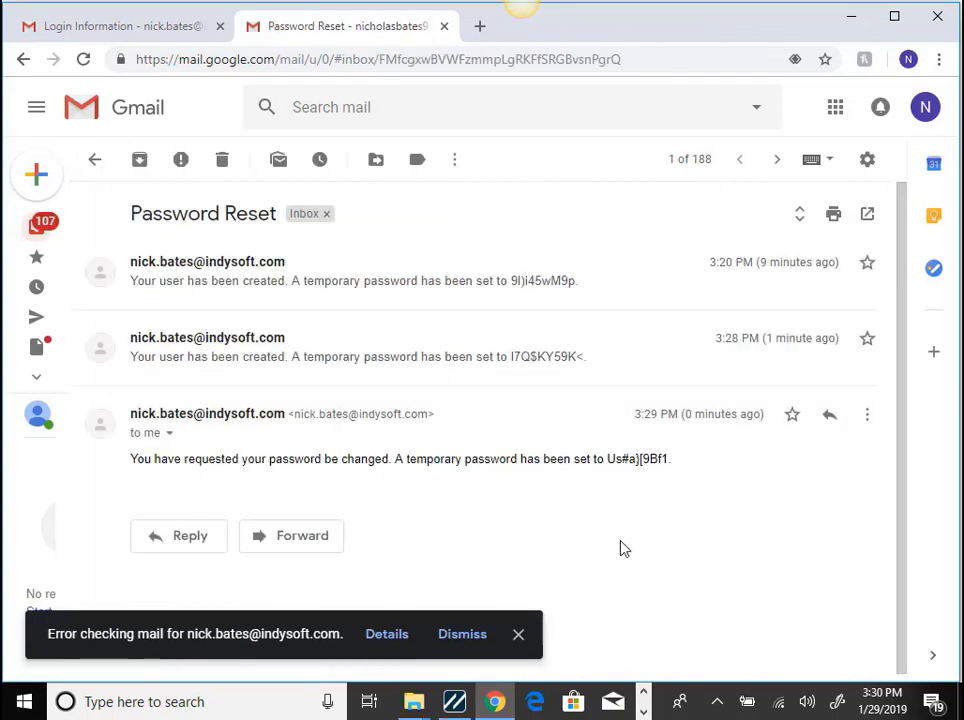
mouse_move(609, 459)
left_mouse_down()
mouse_move(667, 459)
mouse_move(617, 461)
left_mouse_up()
triple_click(667, 459)
left_click(670, 459)
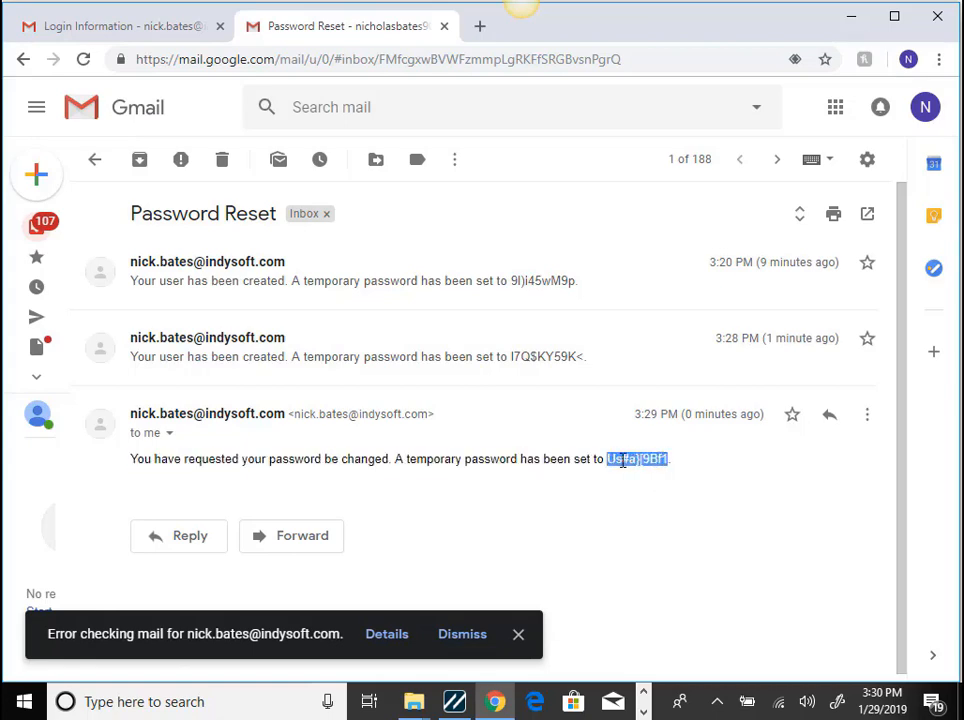
right_click(618, 461)
left_click(646, 477)
- Switch back to IndySoft and log in with the temporary password issued by the reset
left_click(454, 701)
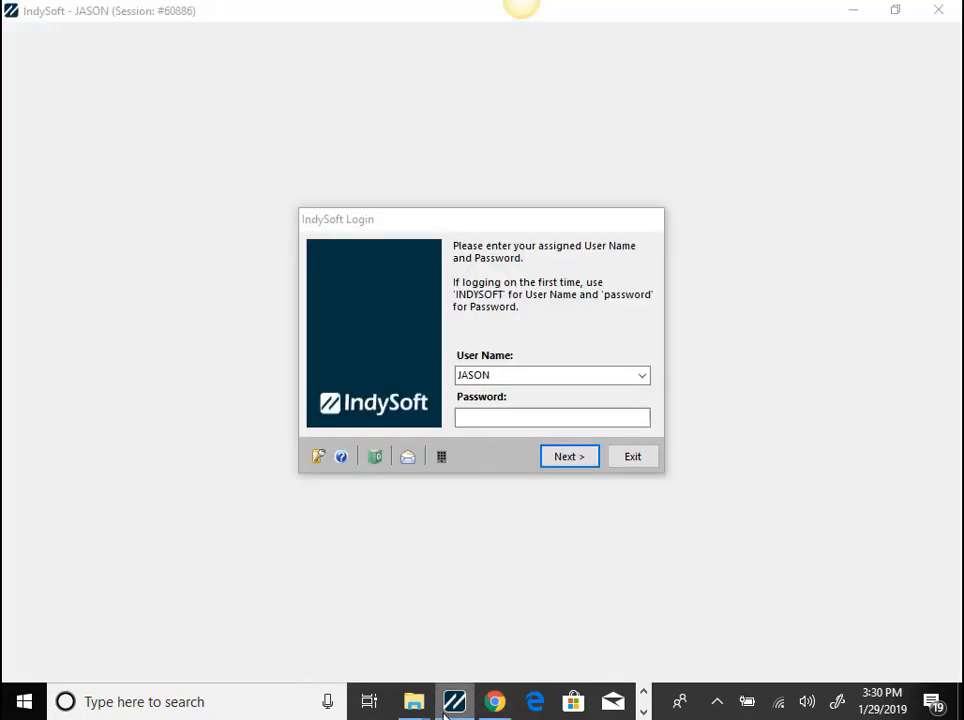
left_click(478, 415)
right_click(473, 419)
left_click(412, 498)
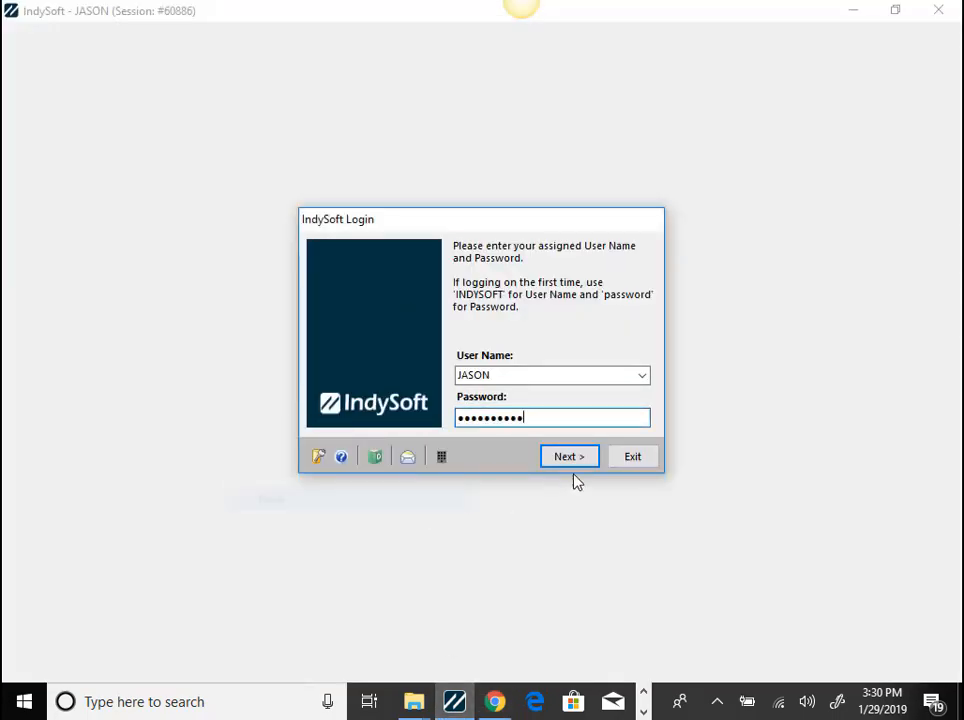
left_click(572, 457)
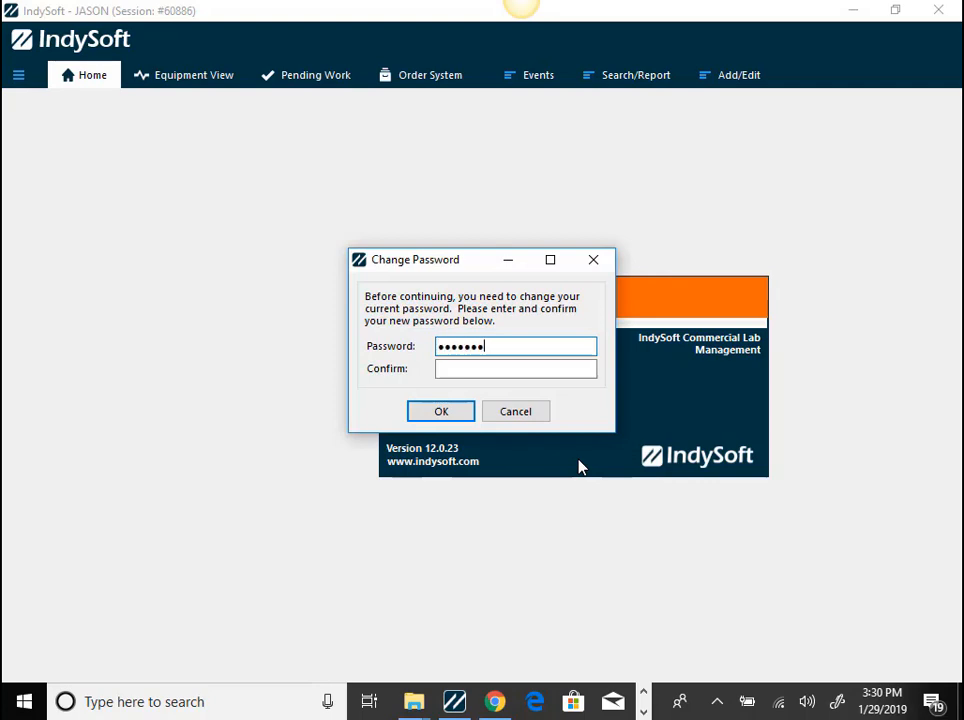
- Enter and confirm a replacement password for the user whose password was reset
type("•")
key("Tab")
type("••••••••")
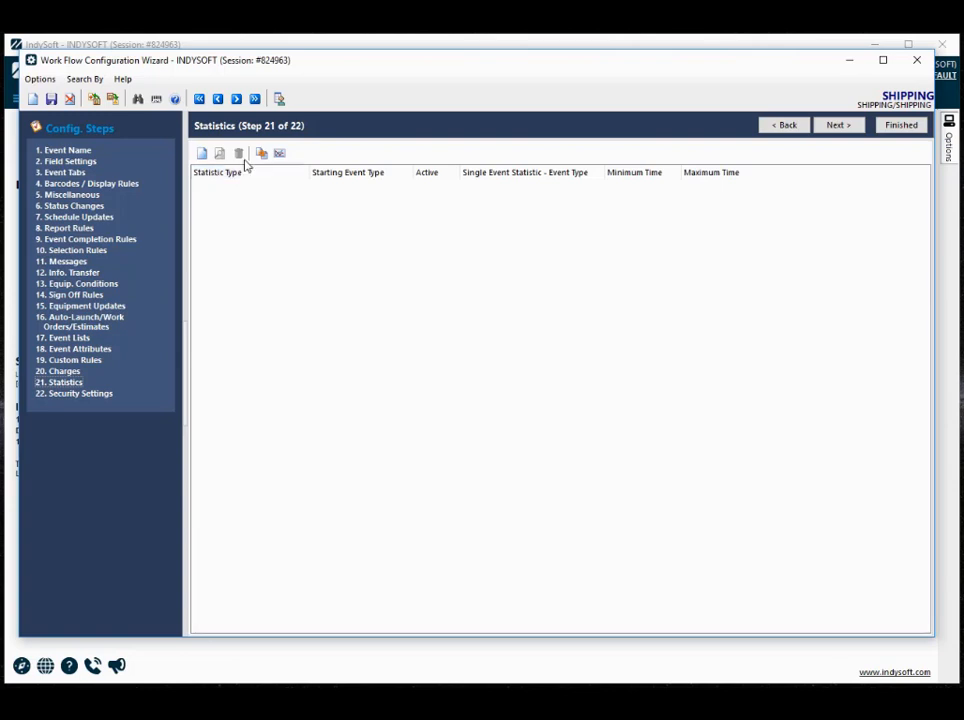
- Start a new statistic for the SHIPPING event with statistic type LAB TAT and starting event type RECEIVING
left_click(203, 155)
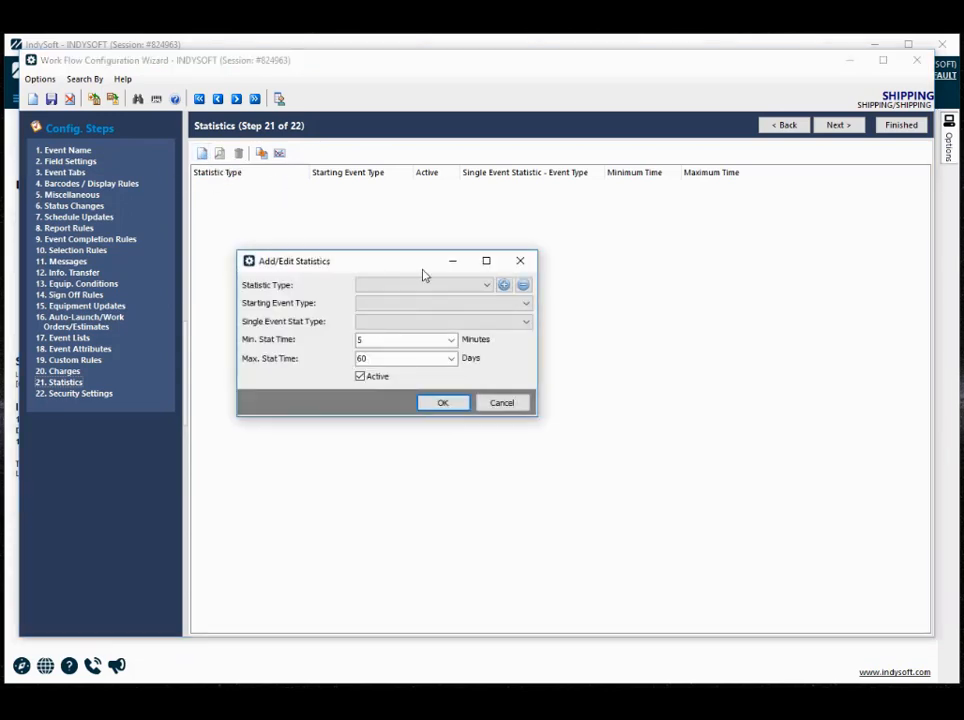
left_click(487, 285)
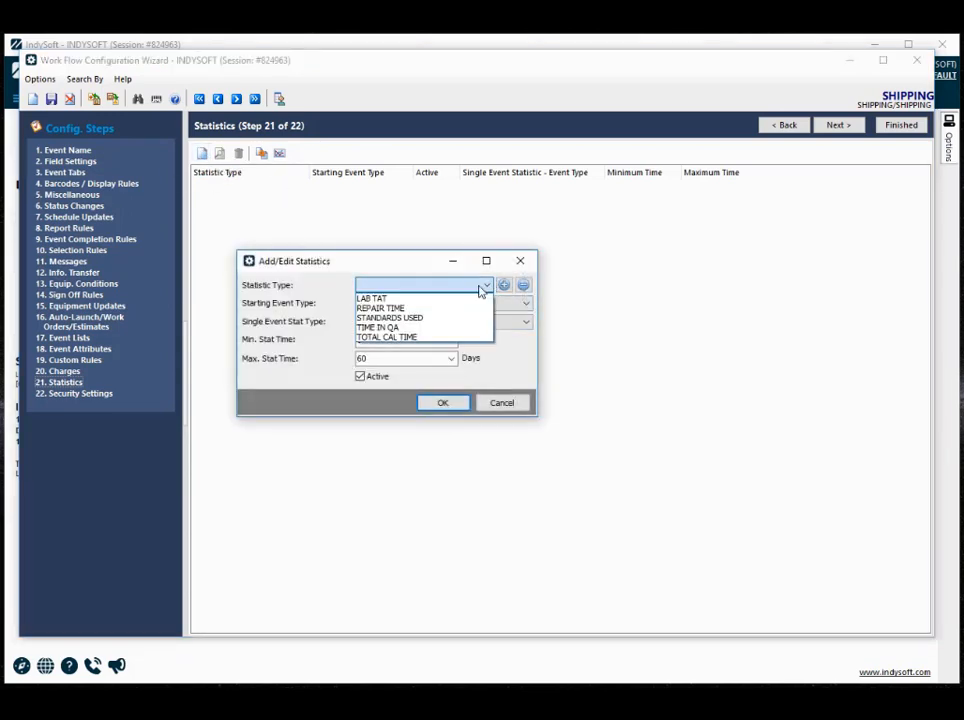
left_click(398, 298)
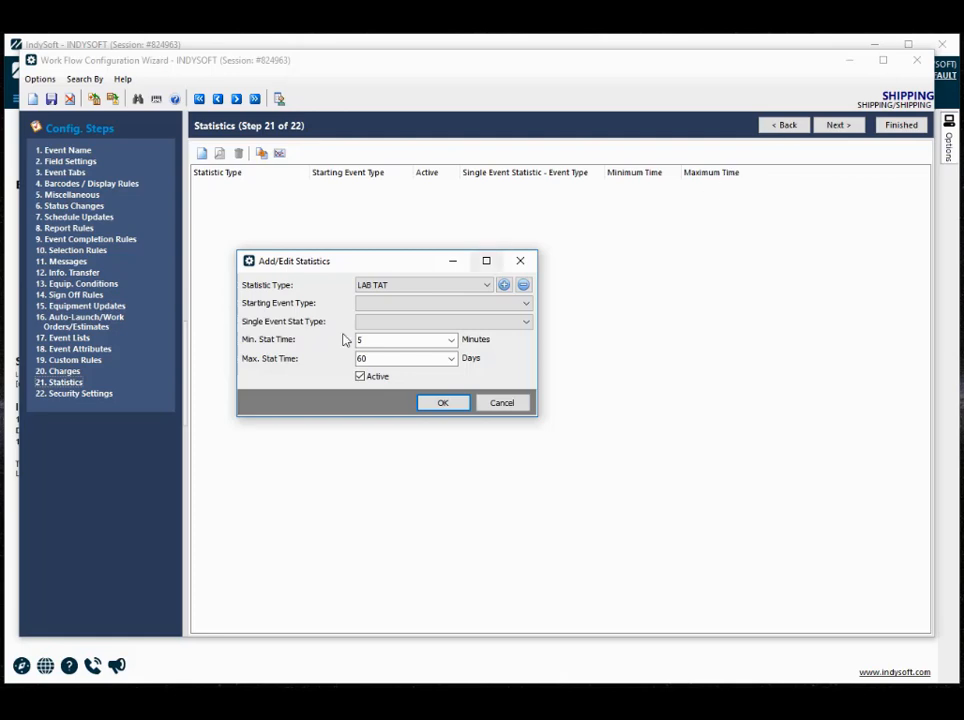
left_click(372, 303)
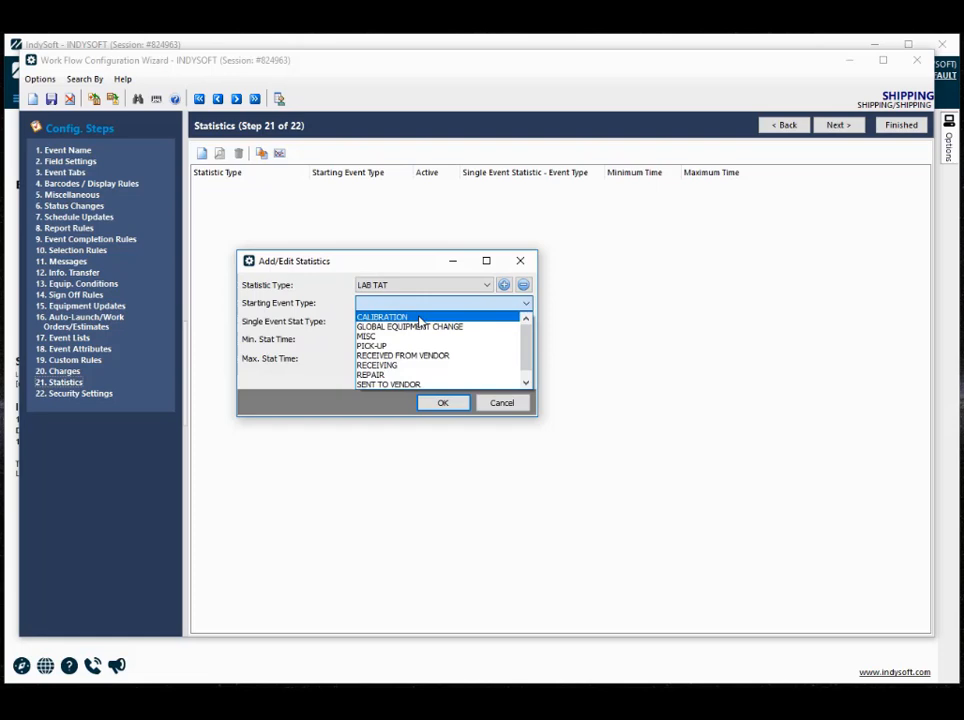
left_click(380, 366)
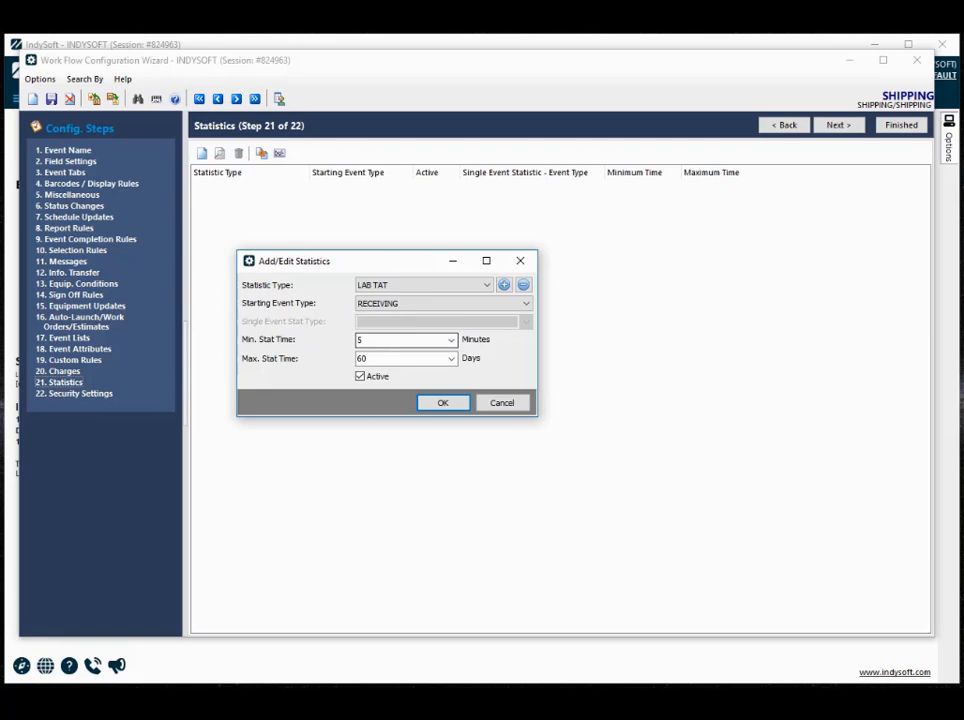
- Set the LAB TAT statistic's maximum time to 100 days and add it to the SHIPPING event's statistics
left_click(361, 340)
left_click_drag(356, 358, 362, 358)
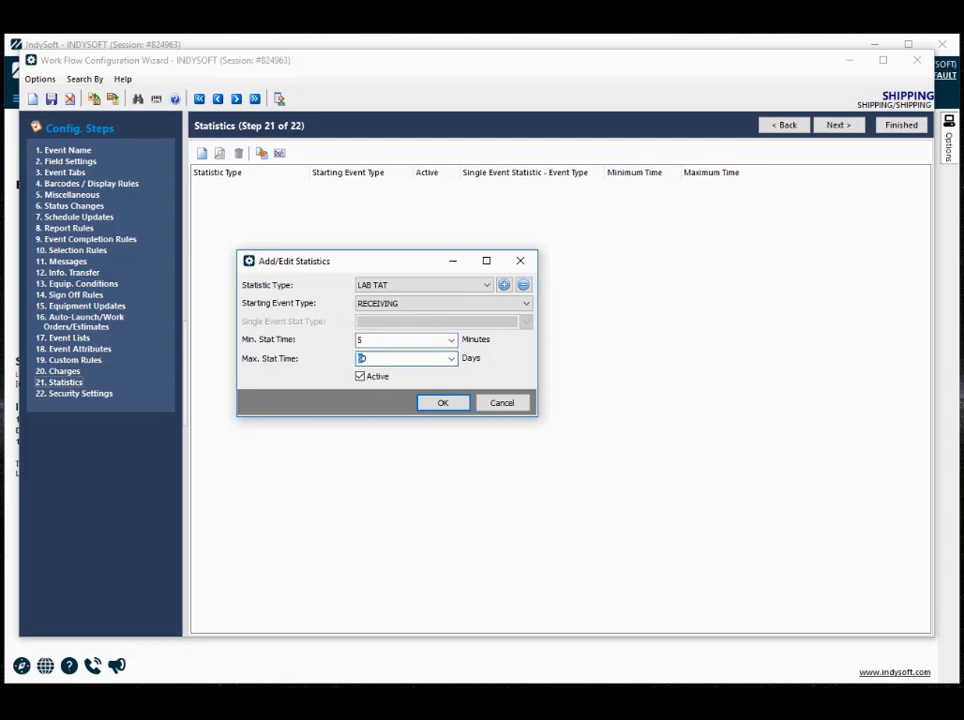
double_click(360, 358)
type("100")
left_click(493, 361)
left_click(440, 404)
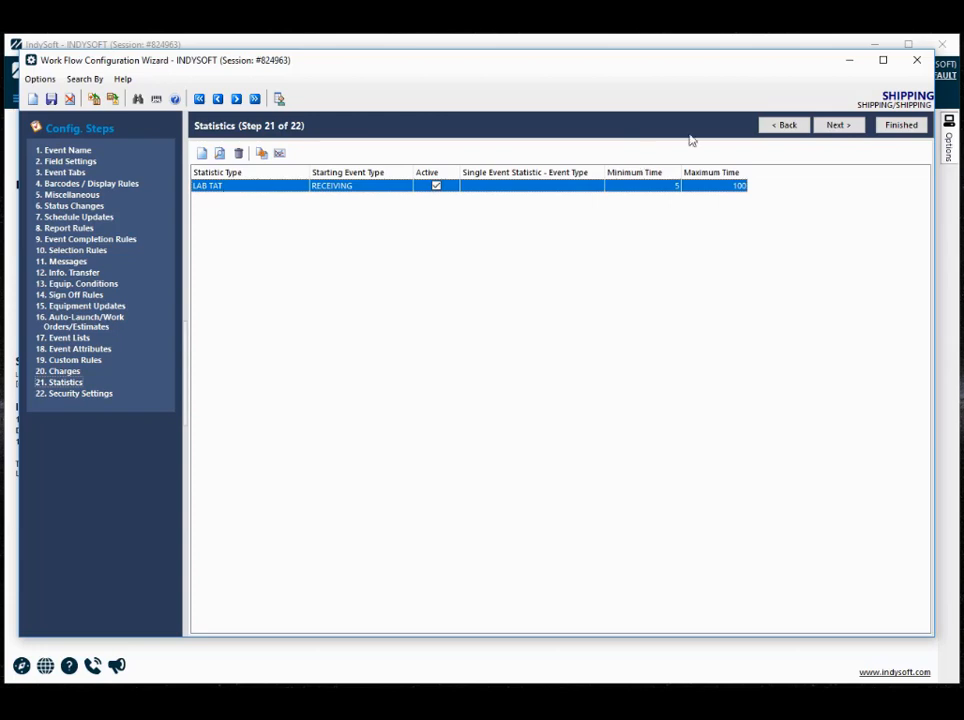
left_click(279, 98)
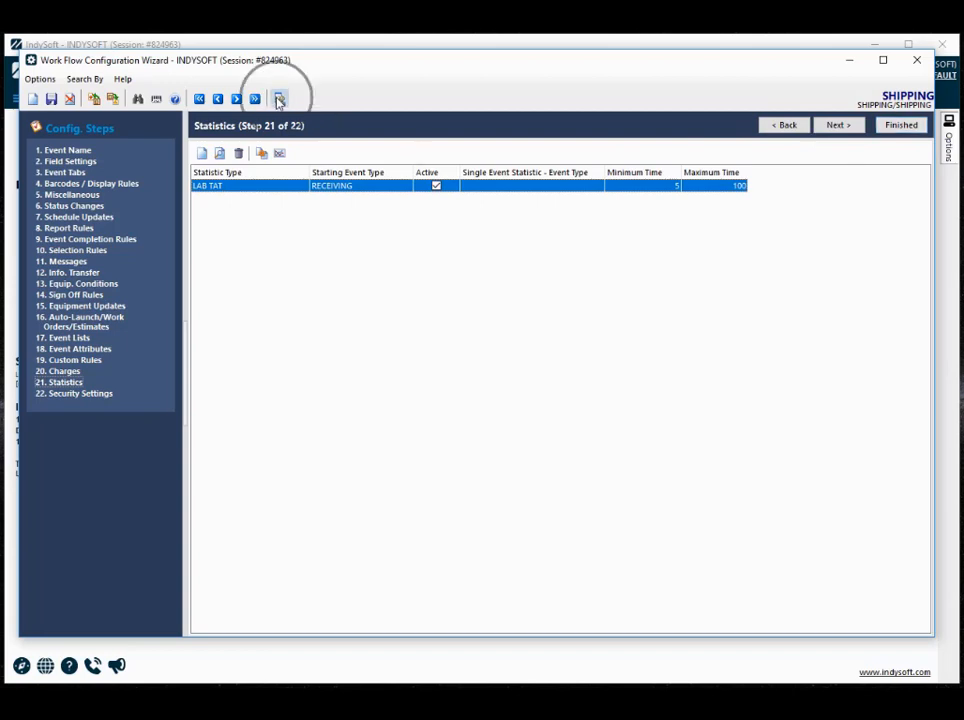
- Save the changes to the SHIPPING event and load the CALIBRATION event's statistics configuration
left_click(828, 214)
double_click(828, 214)
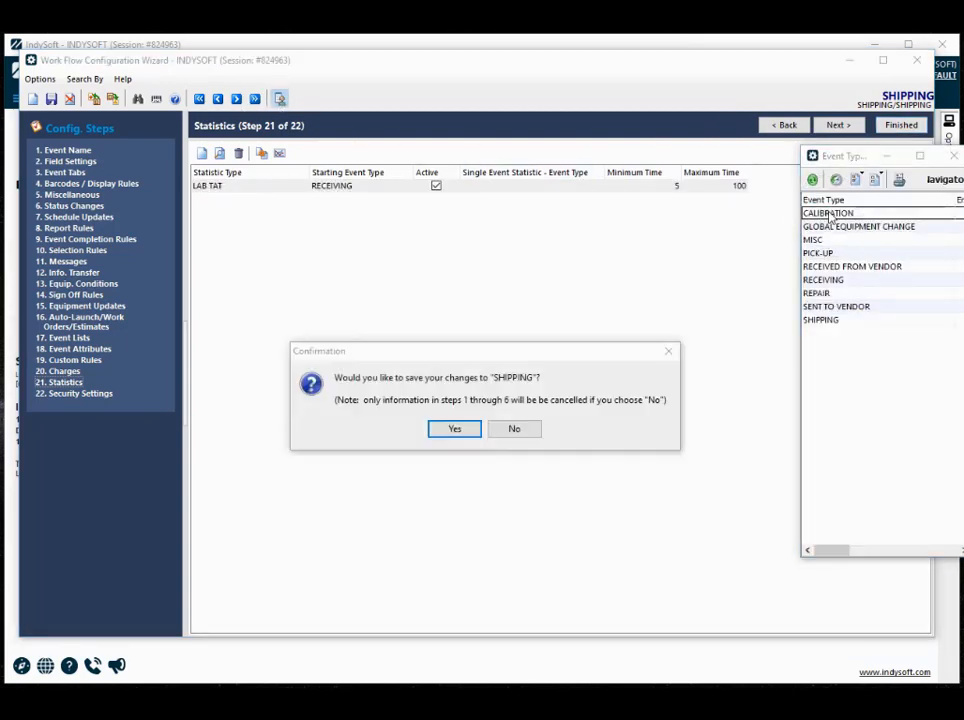
left_click(475, 430)
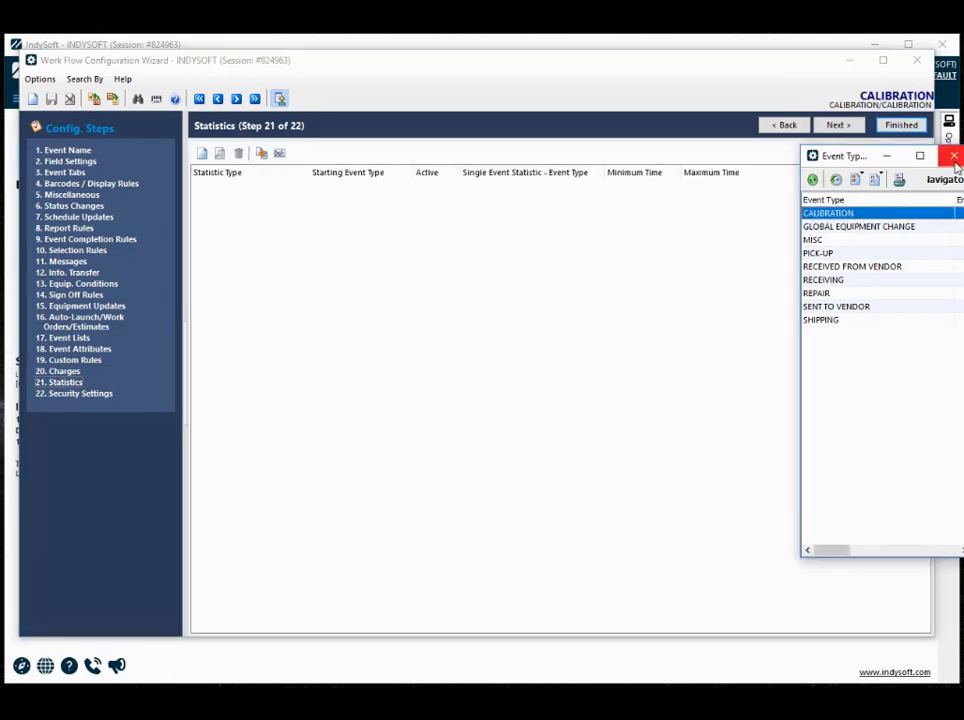
left_click(954, 157)
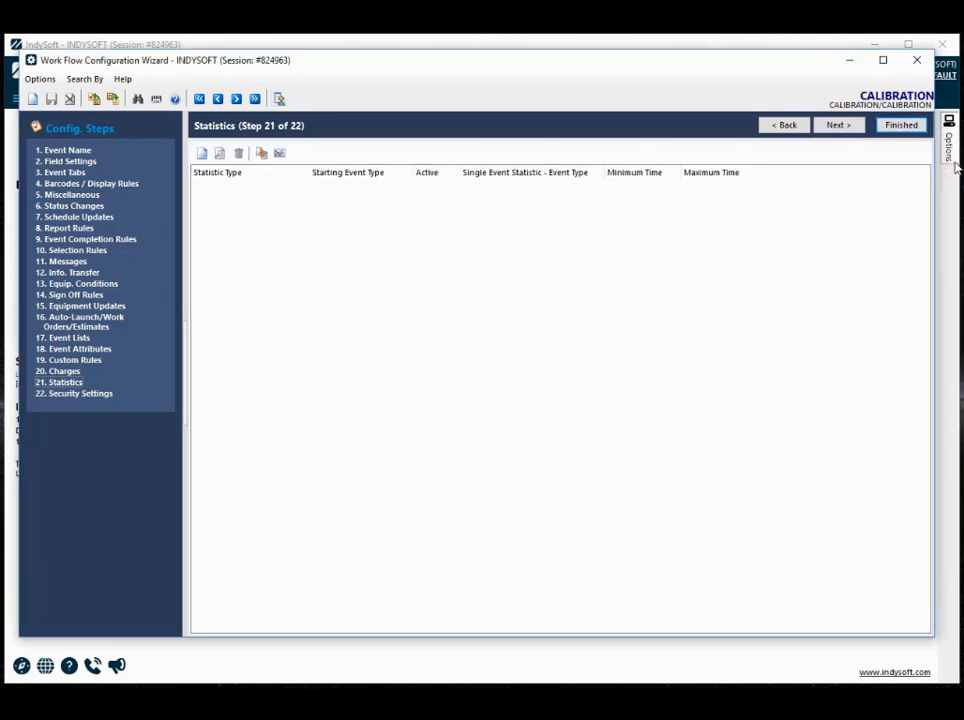
- Start a new statistic for the CALIBRATION event with statistic type TOTAL CAL TIME and starting event type CALIBRATION
left_click(200, 155)
left_click(428, 289)
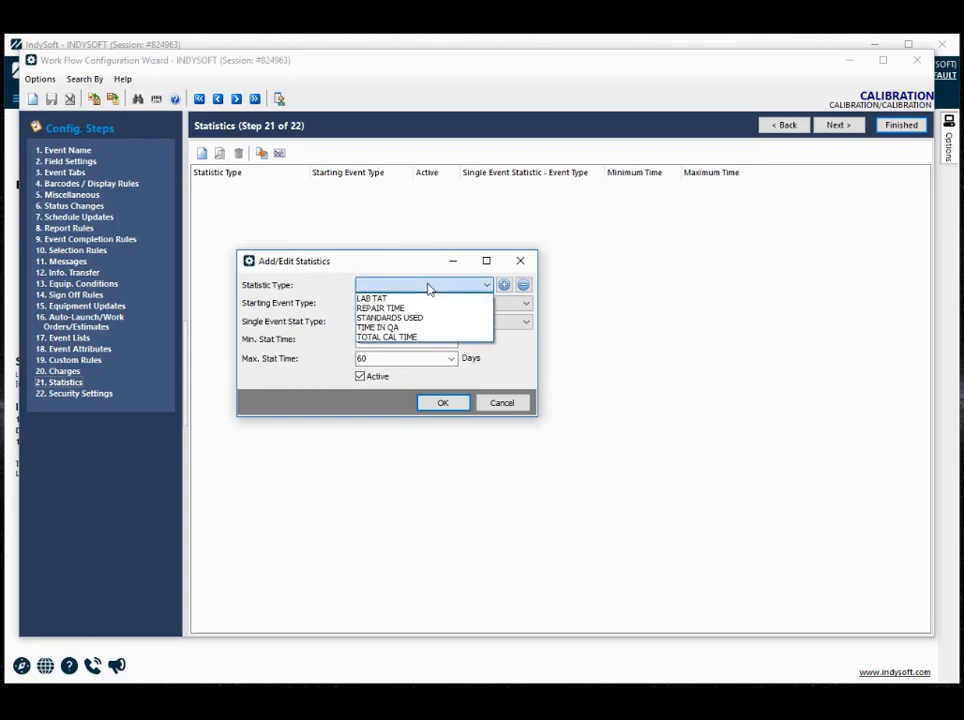
left_click(390, 339)
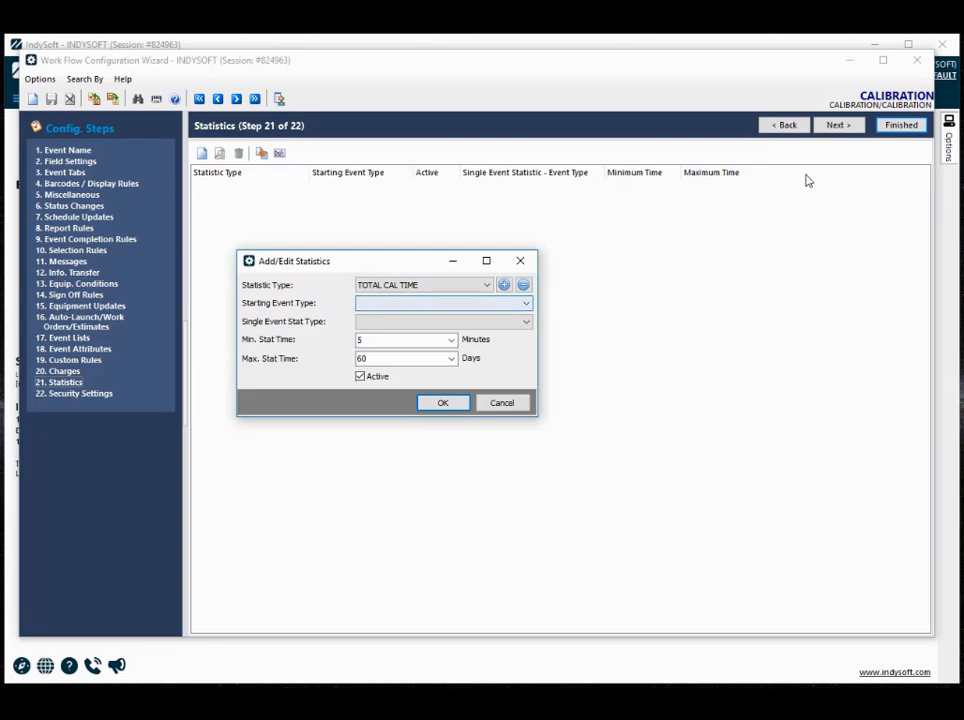
left_click(528, 304)
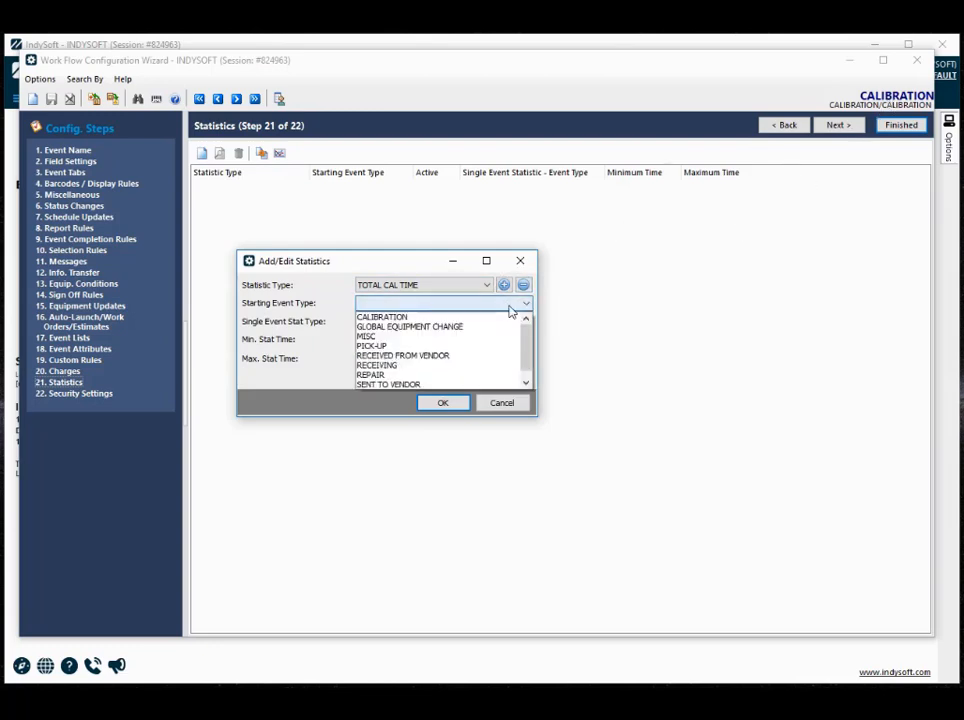
left_click(393, 319)
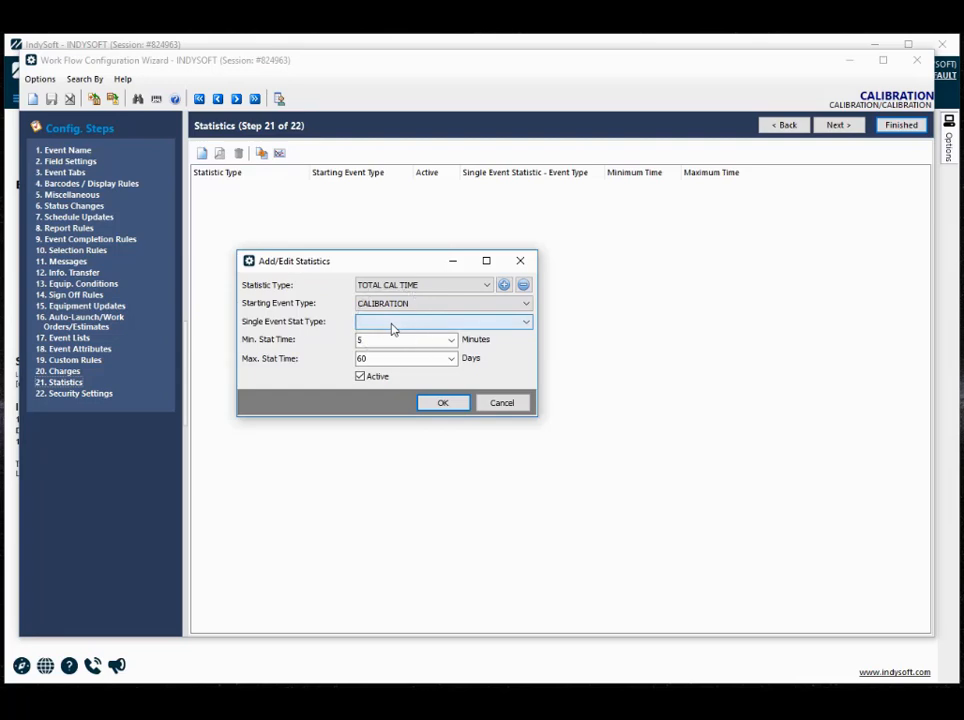
- Set the single event stat type to Total Event Time and add the statistic to the CALIBRATION event
left_click(393, 324)
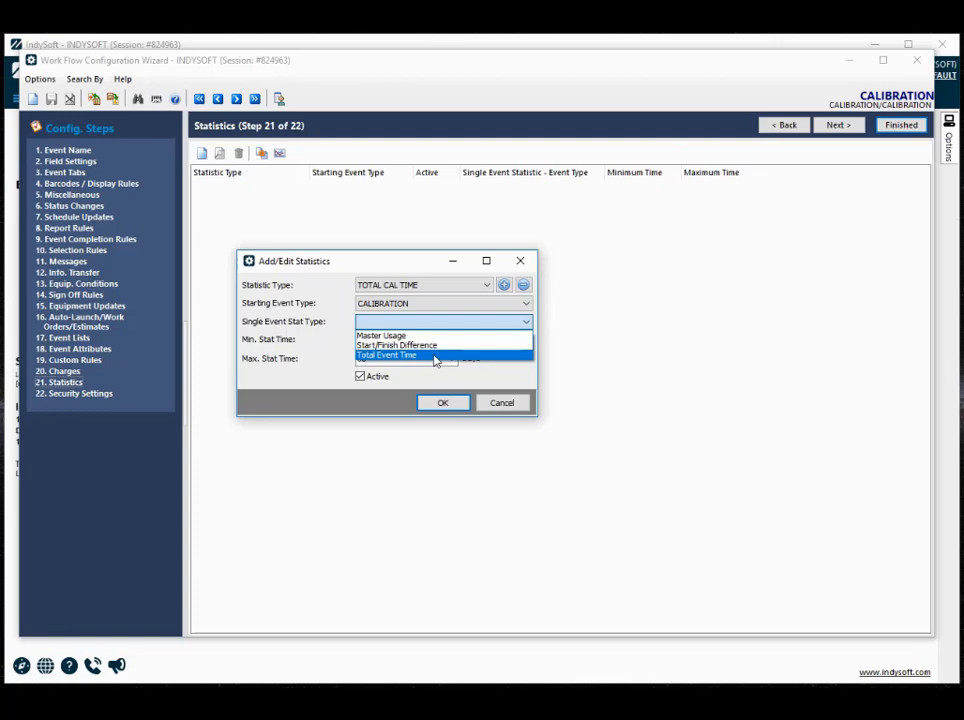
left_click(440, 402)
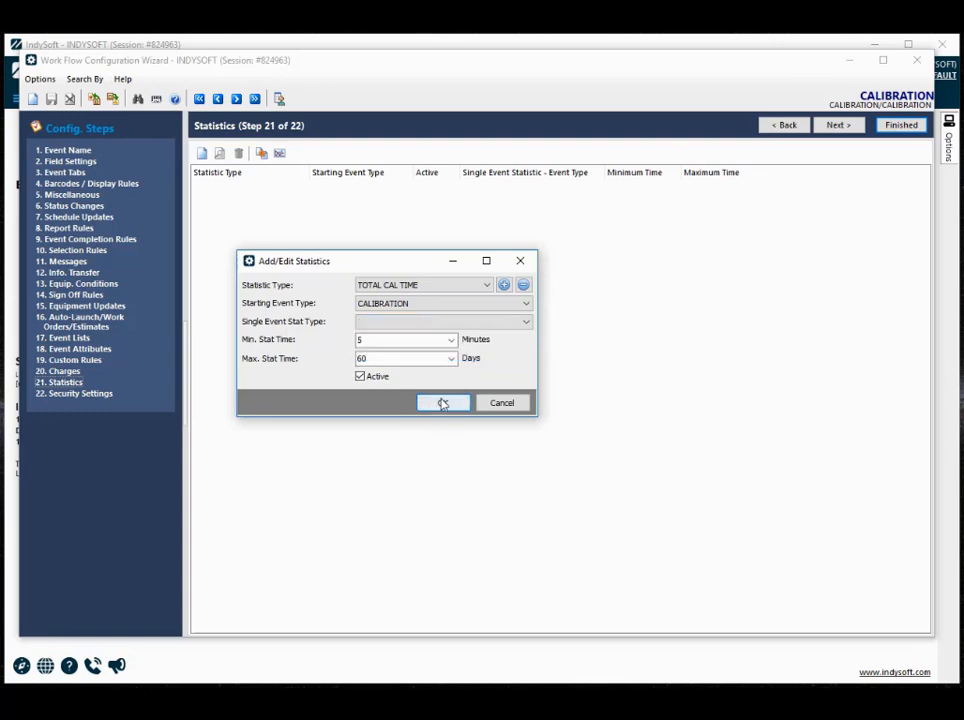
left_click(482, 424)
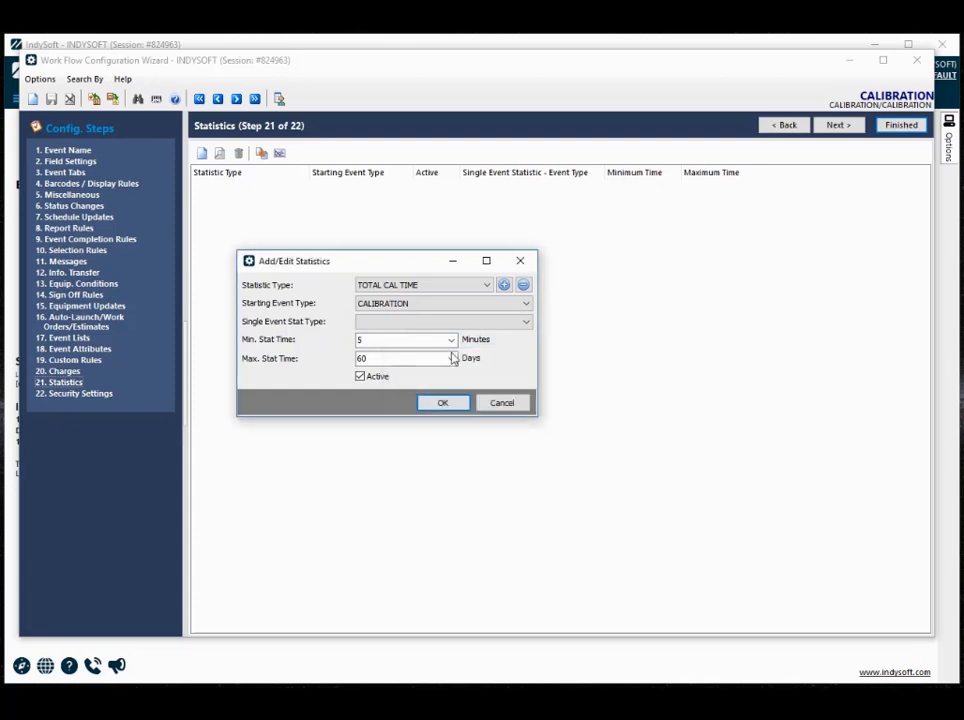
left_click(452, 322)
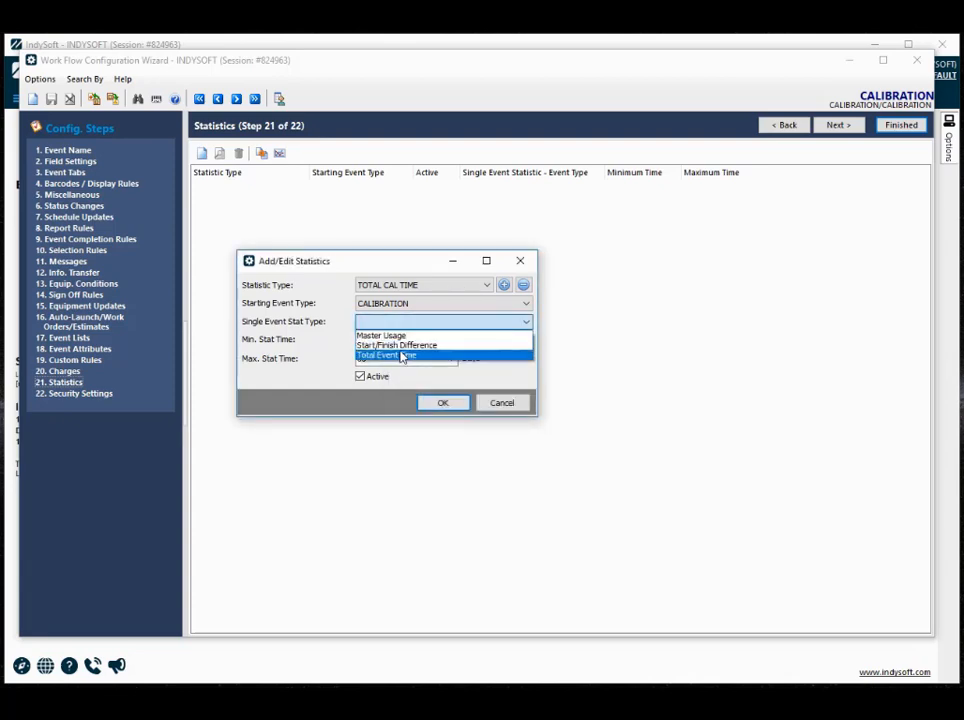
left_click(401, 356)
left_click(446, 404)
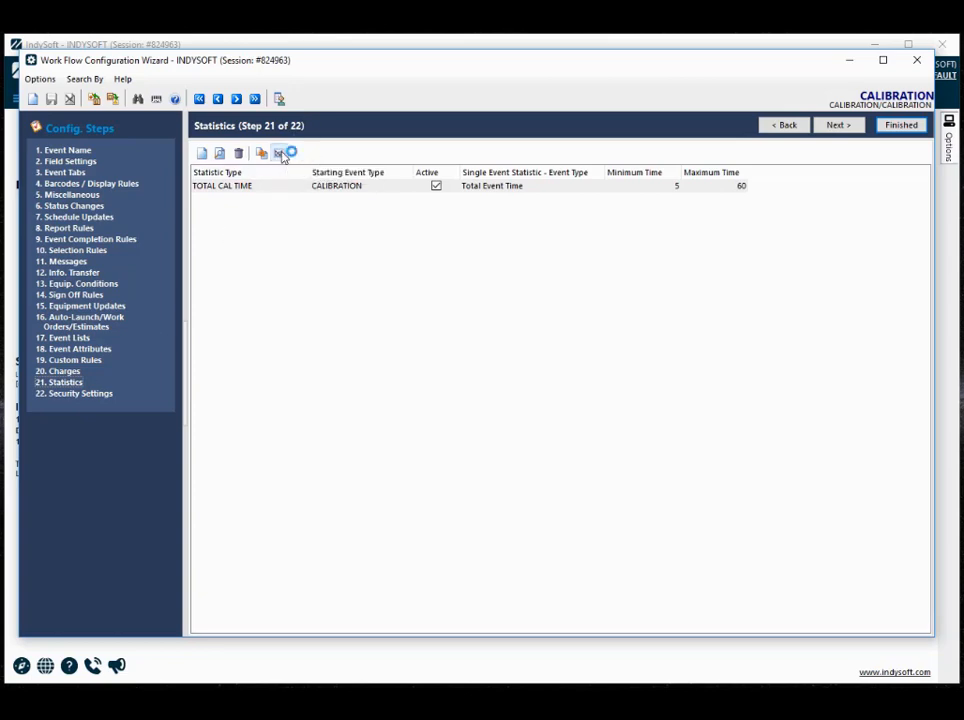
- Open the IndySoft statistics viewer from the CALIBRATION event's statistics and choose LAB TAT as the statistic type
left_click(281, 154)
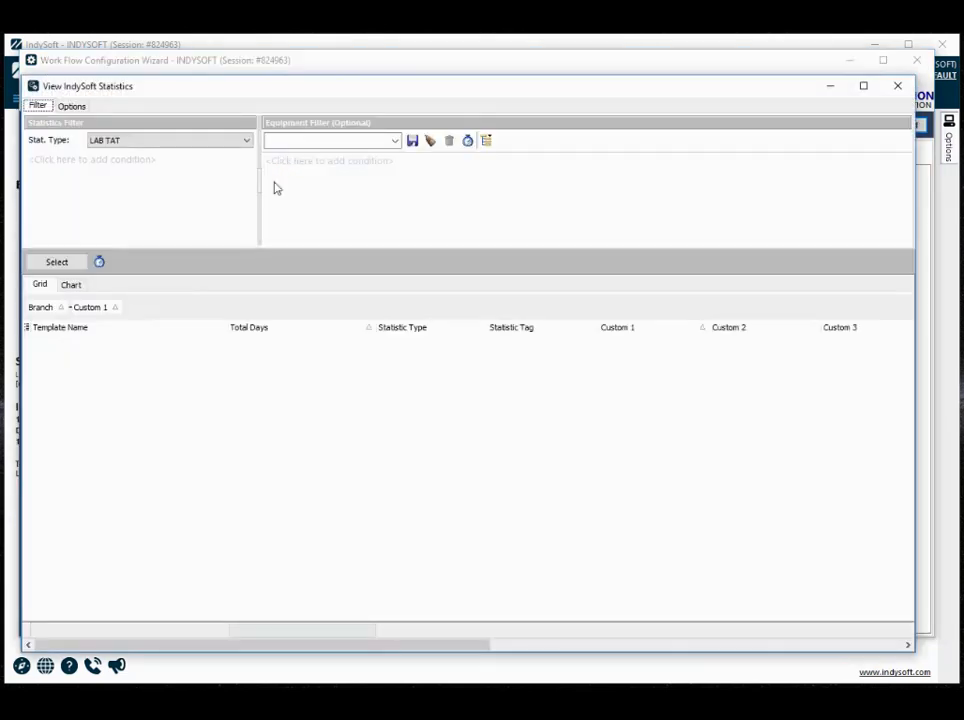
left_click(118, 142)
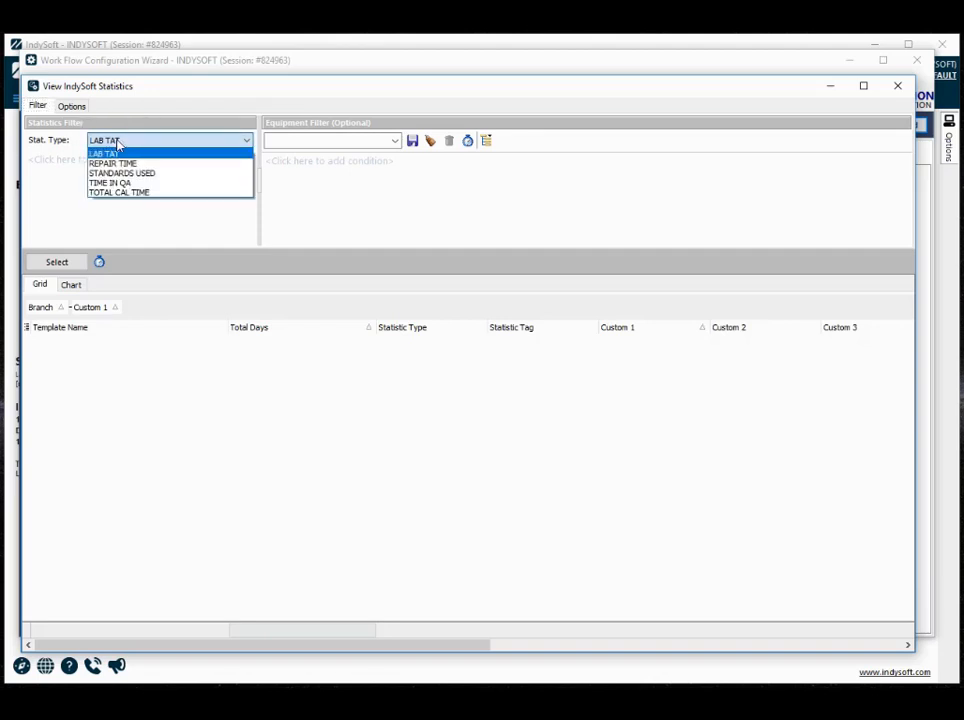
left_click(117, 155)
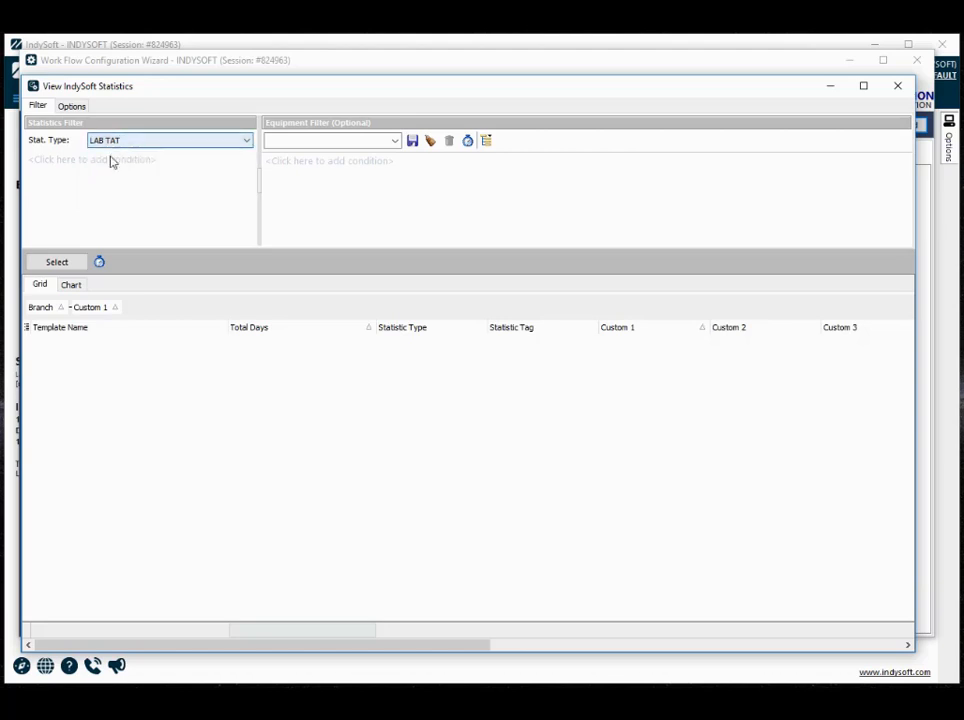
- Add a trial condition to the statistics filter to examine its available fields, and clear it again
left_click(81, 164)
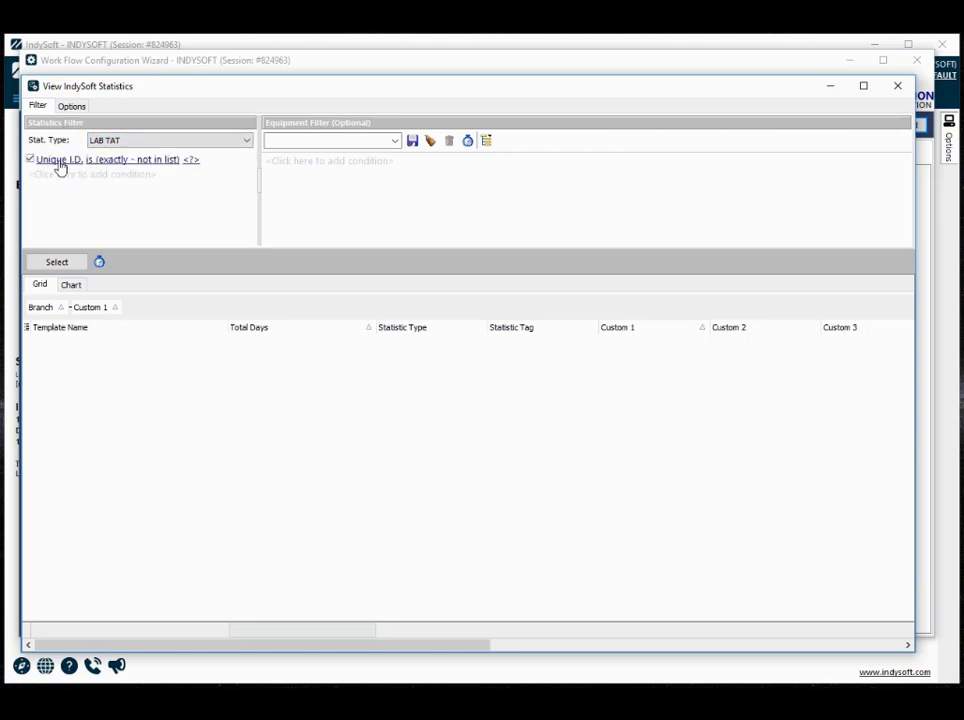
left_click(60, 162)
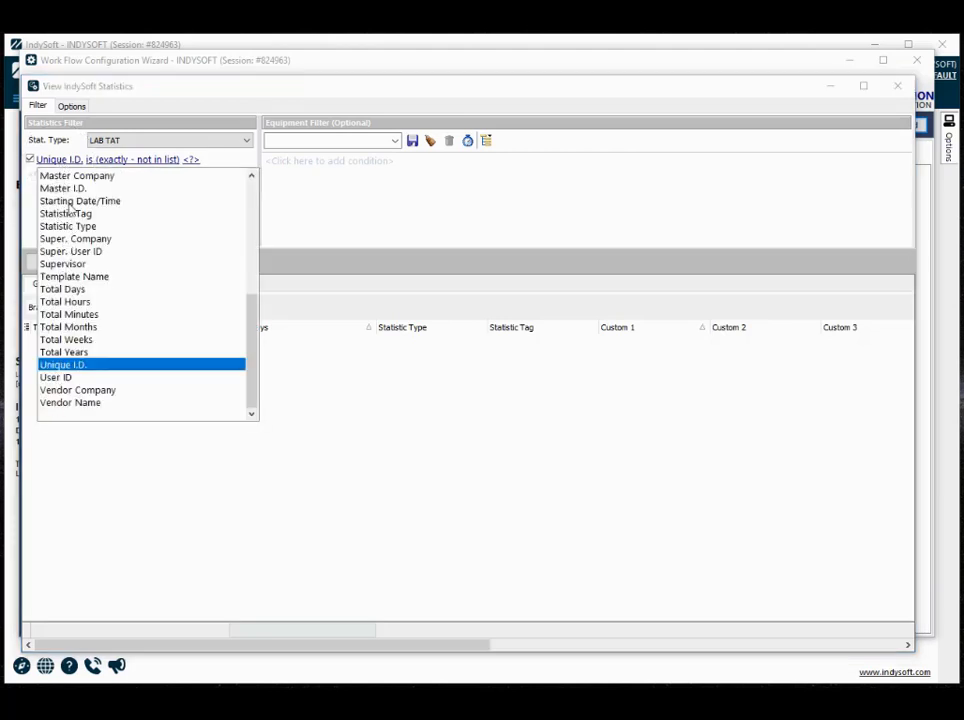
left_click(49, 160)
right_click(49, 160)
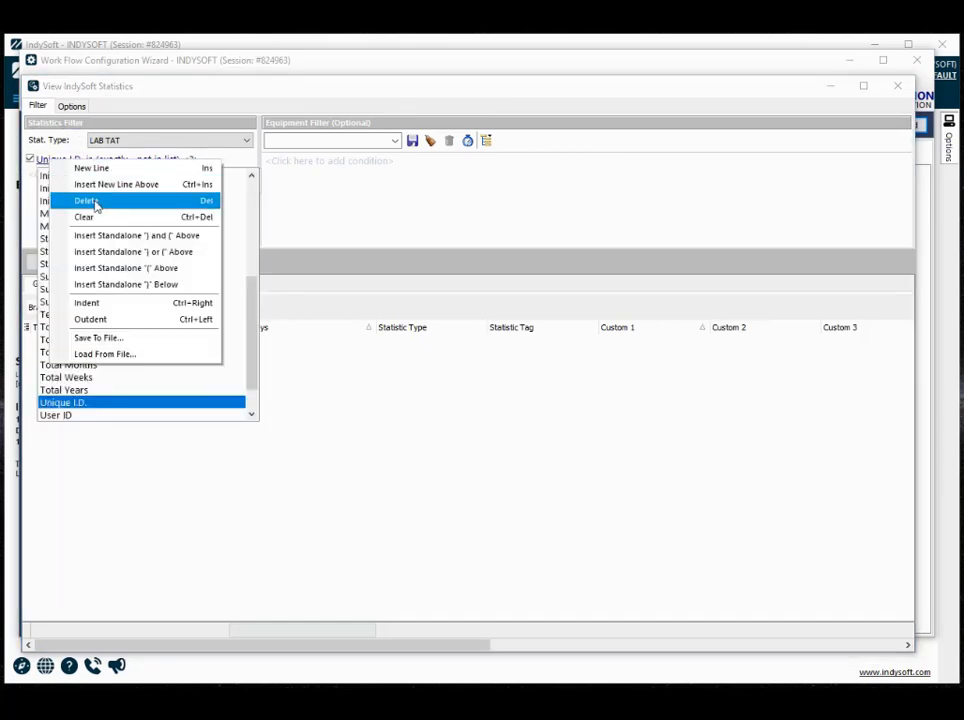
left_click(90, 217)
left_click(331, 181)
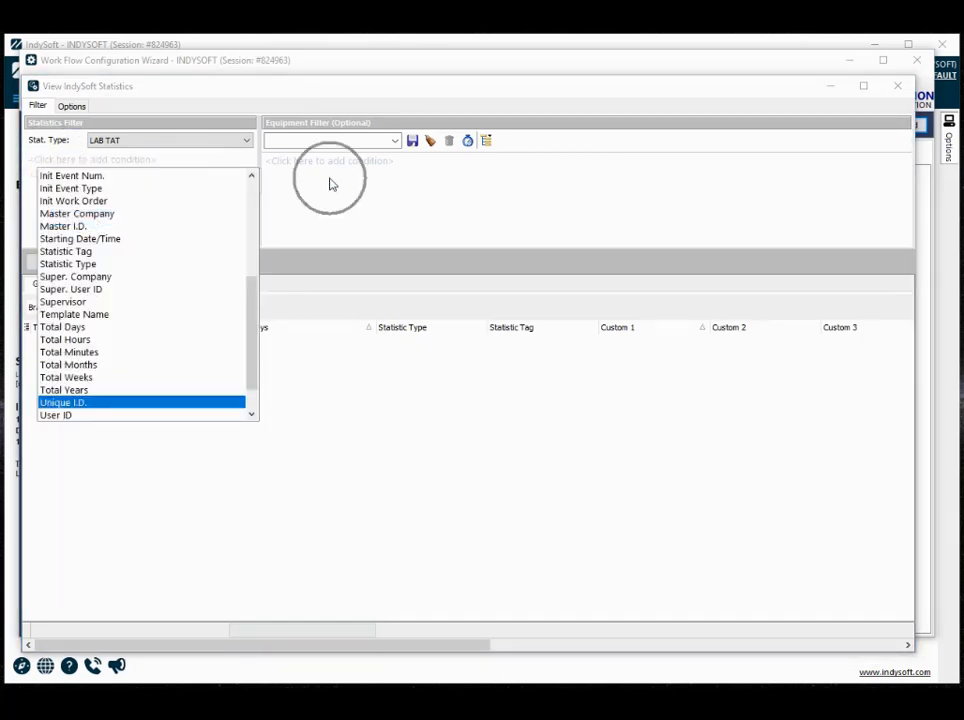
- Add a trial condition to the optional equipment filter to browse its available fields, and clear it again
left_click(336, 166)
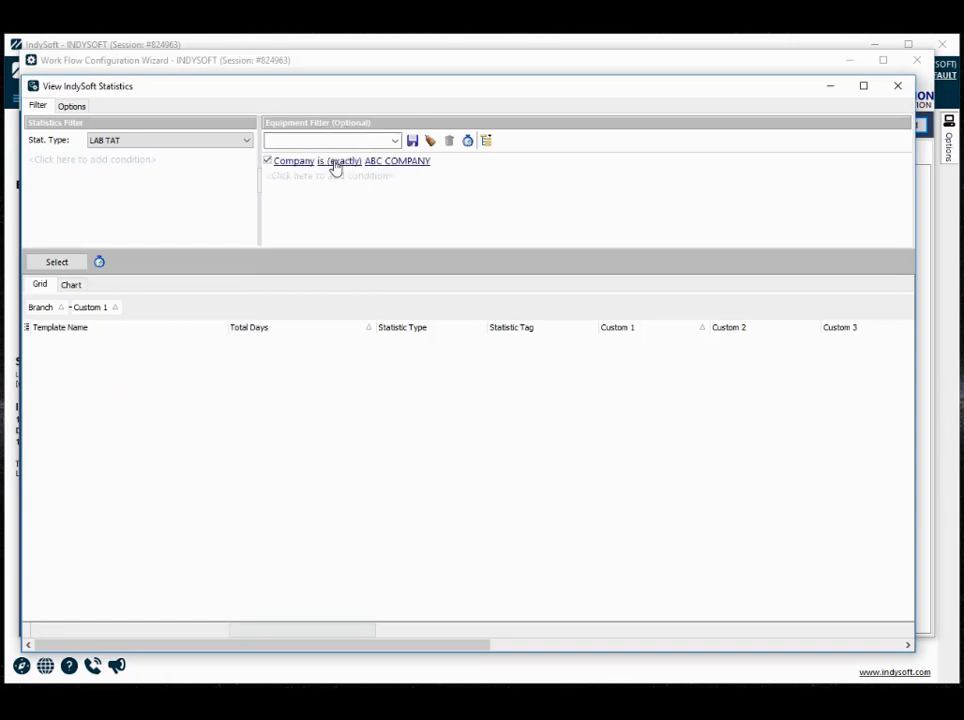
left_click(296, 162)
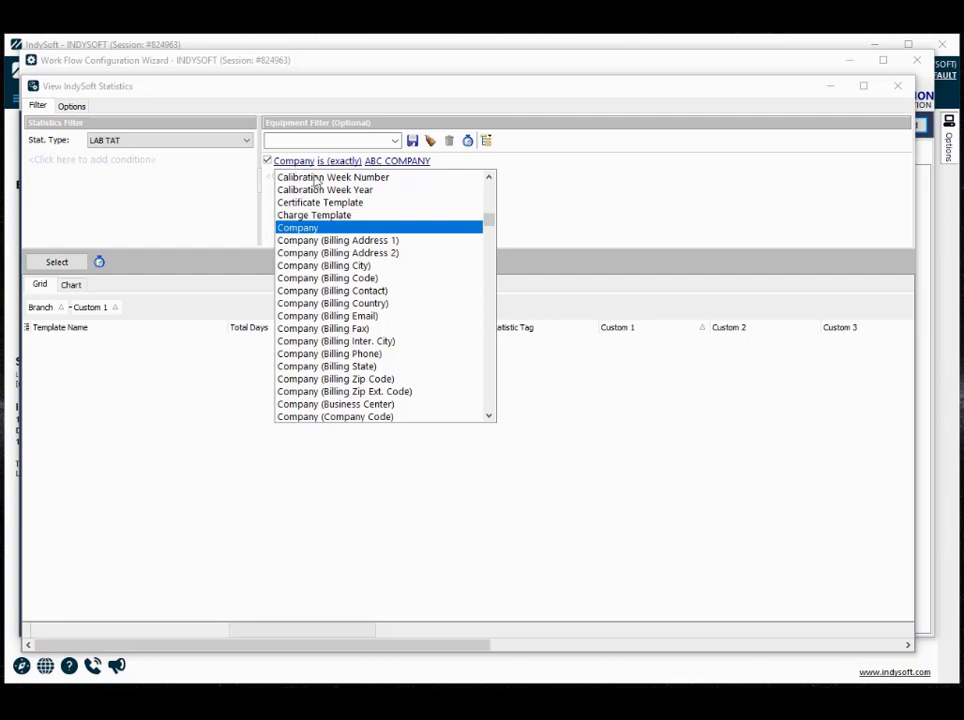
left_click(489, 222)
mouse_move(489, 222)
left_mouse_down()
mouse_move(488, 189)
mouse_move(489, 409)
mouse_move(490, 198)
left_mouse_up()
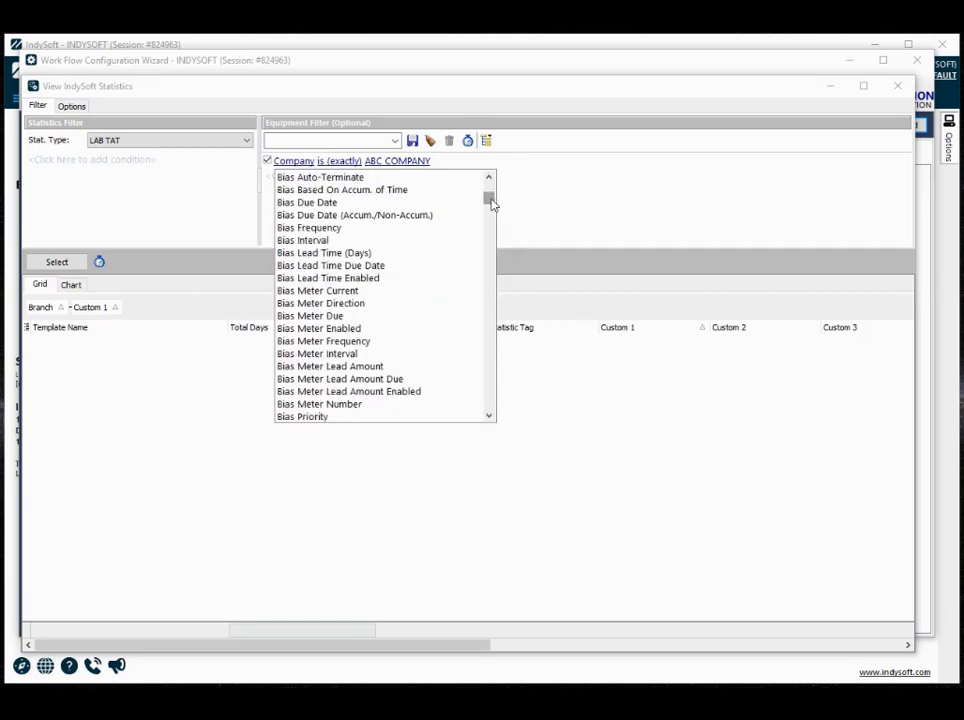
left_click_drag(488, 202, 490, 222)
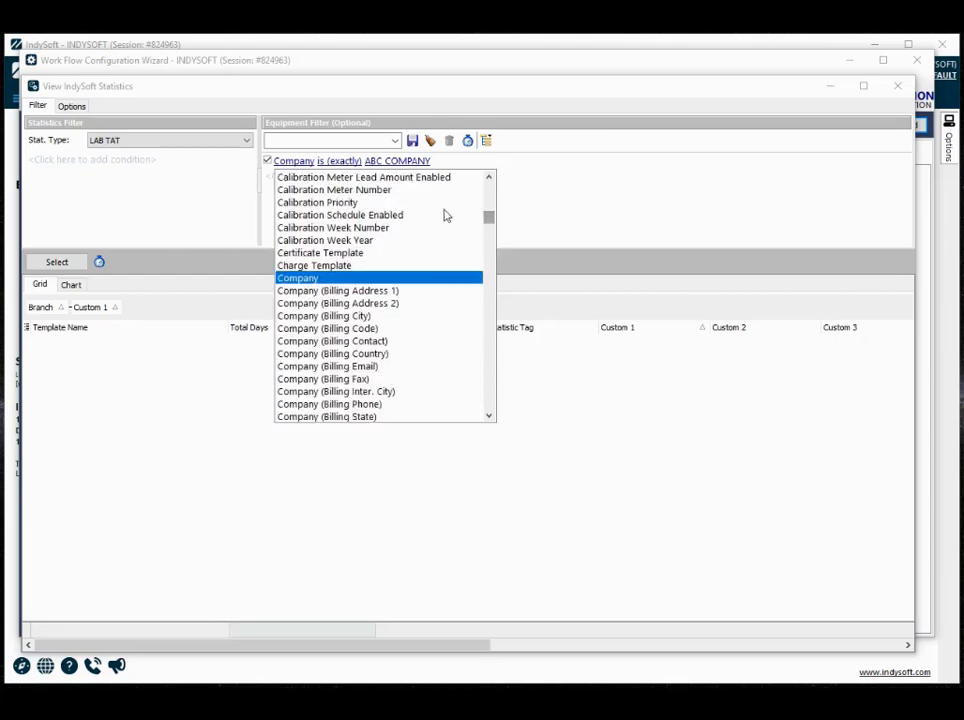
scroll(280, 172, "up", 3)
right_click(297, 163)
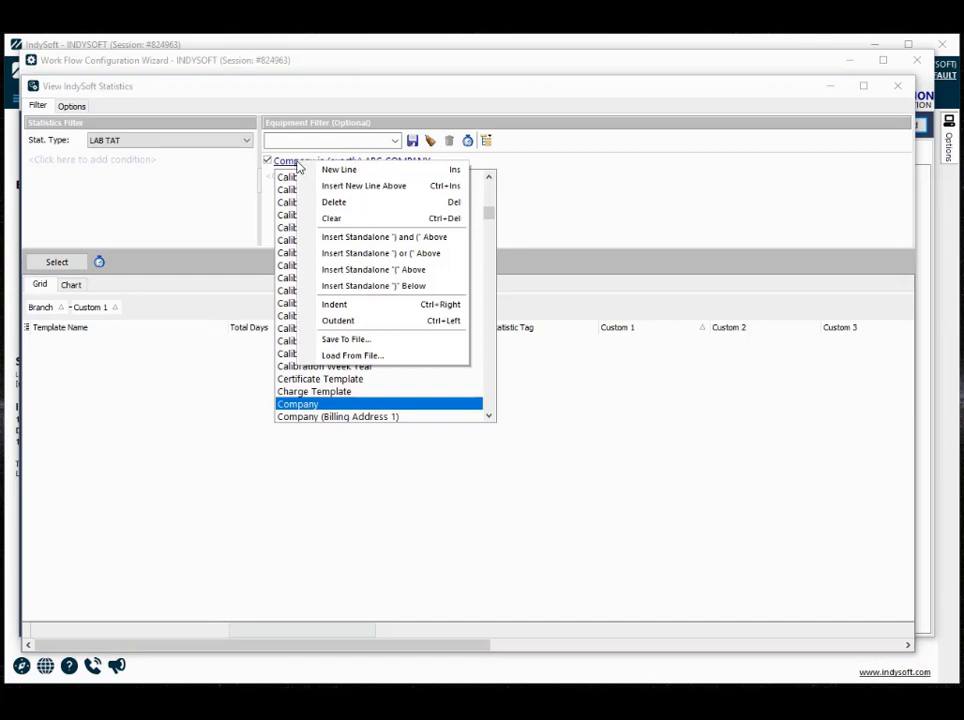
left_click(334, 220)
left_click(551, 188)
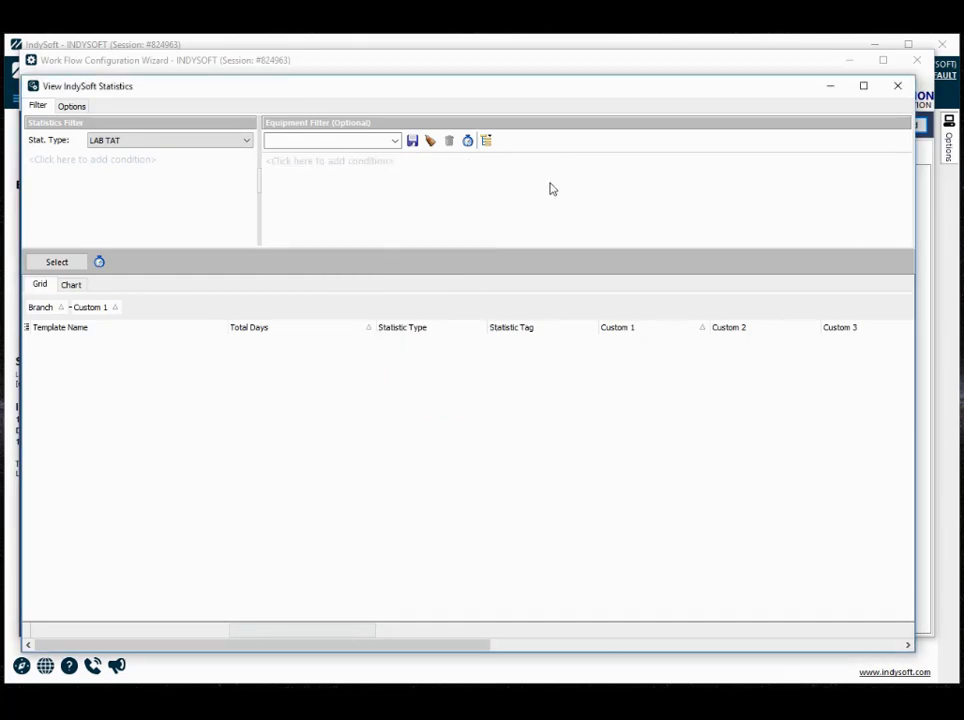
- Review the statistics display options for records per page, sort order and the first two grouping levels
left_click(80, 107)
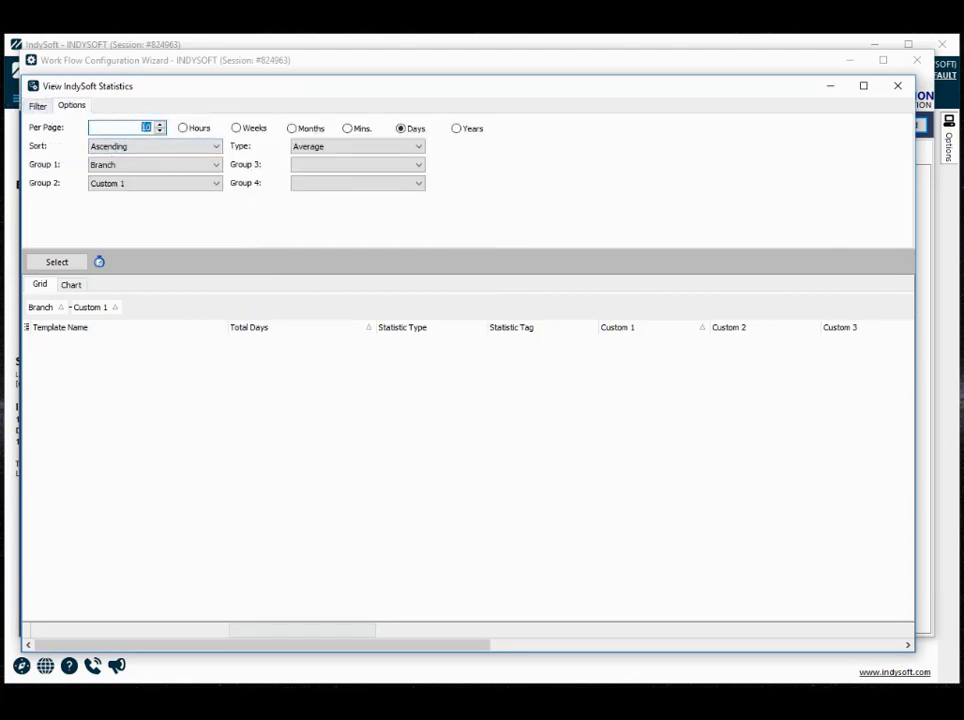
left_click_drag(141, 129, 150, 129)
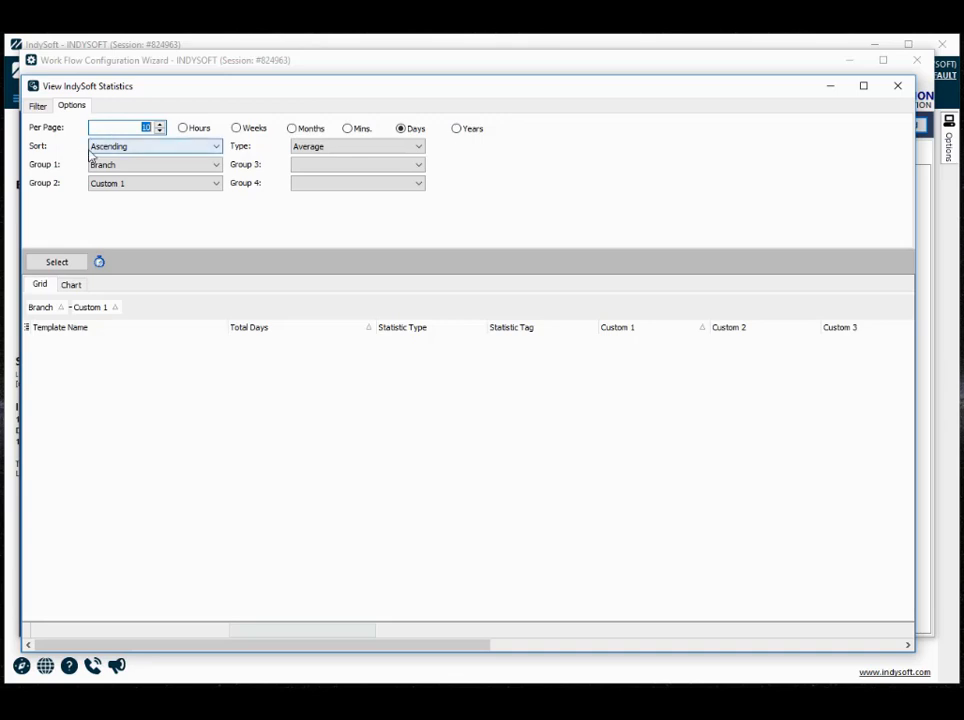
left_click(180, 154)
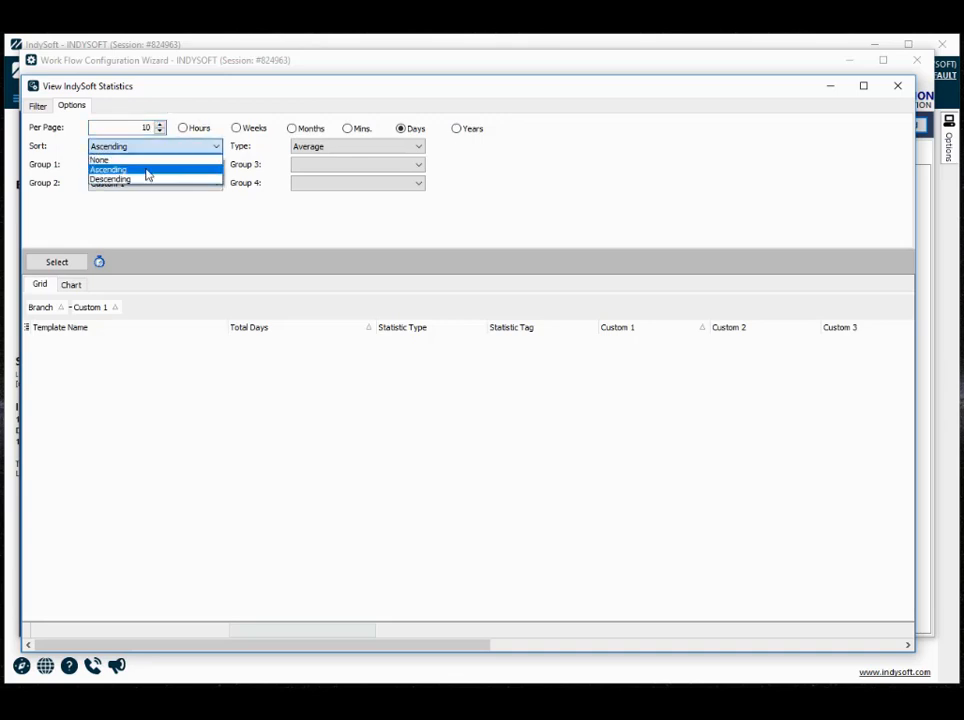
left_click(145, 172)
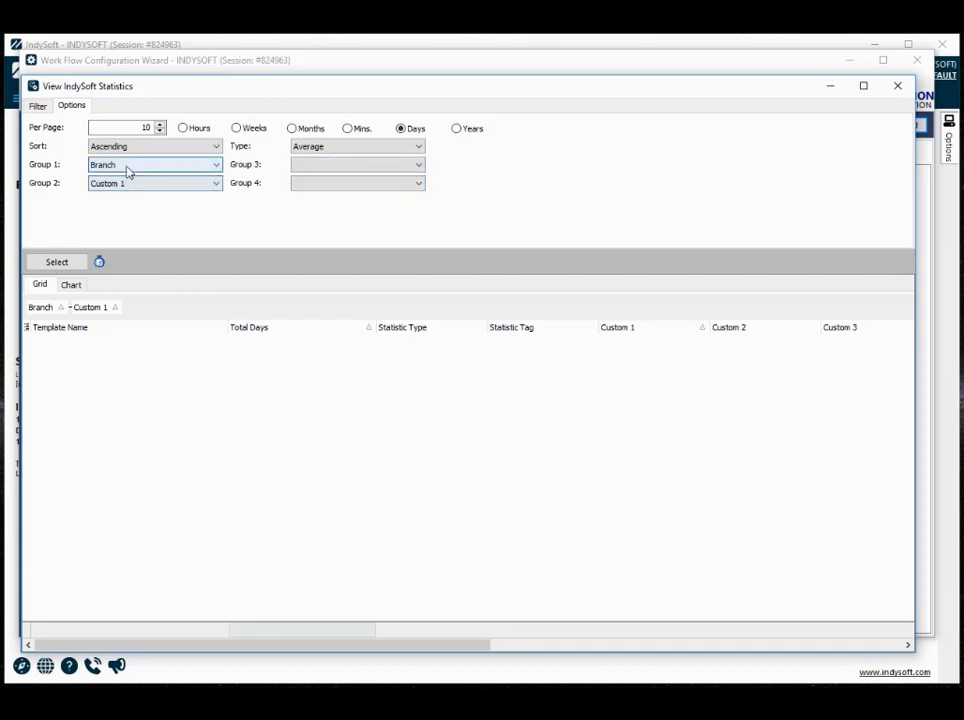
left_click(216, 166)
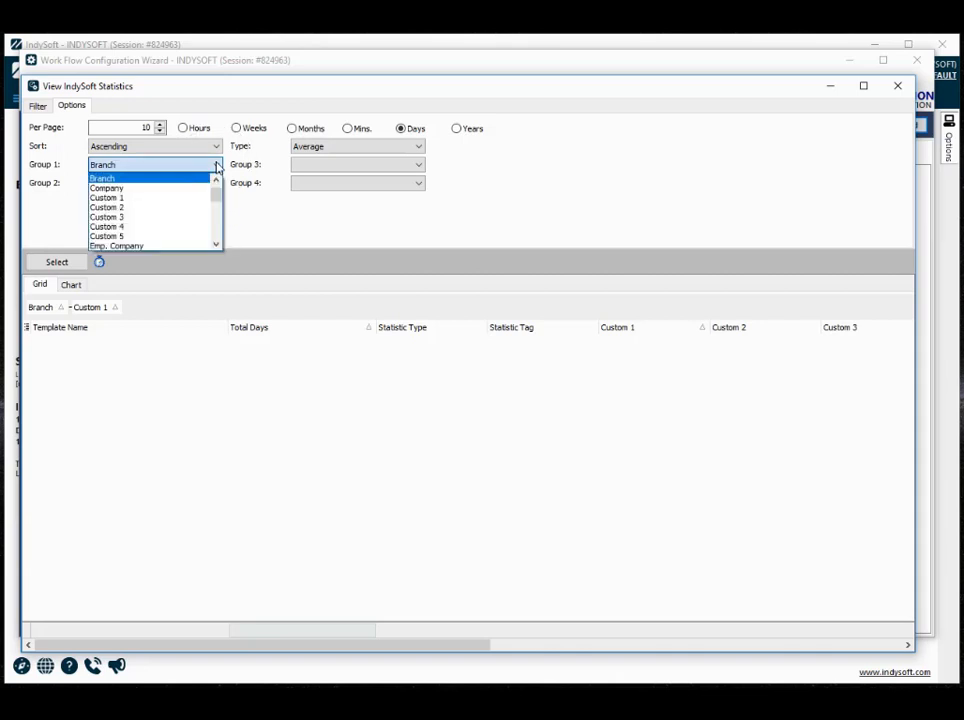
left_click(216, 166)
left_click(214, 185)
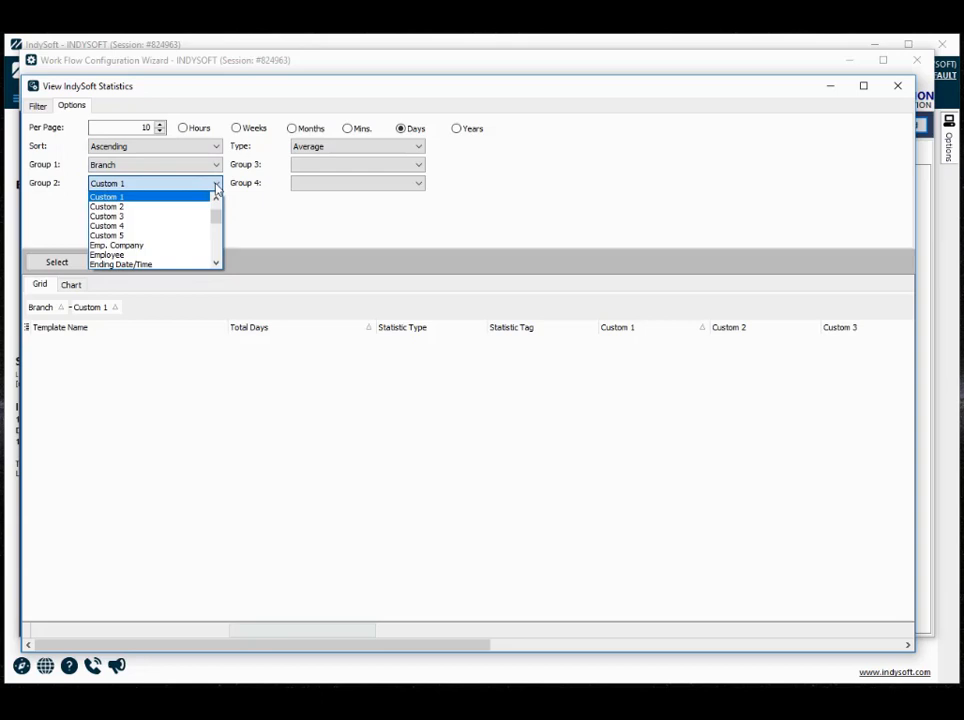
left_click(130, 198)
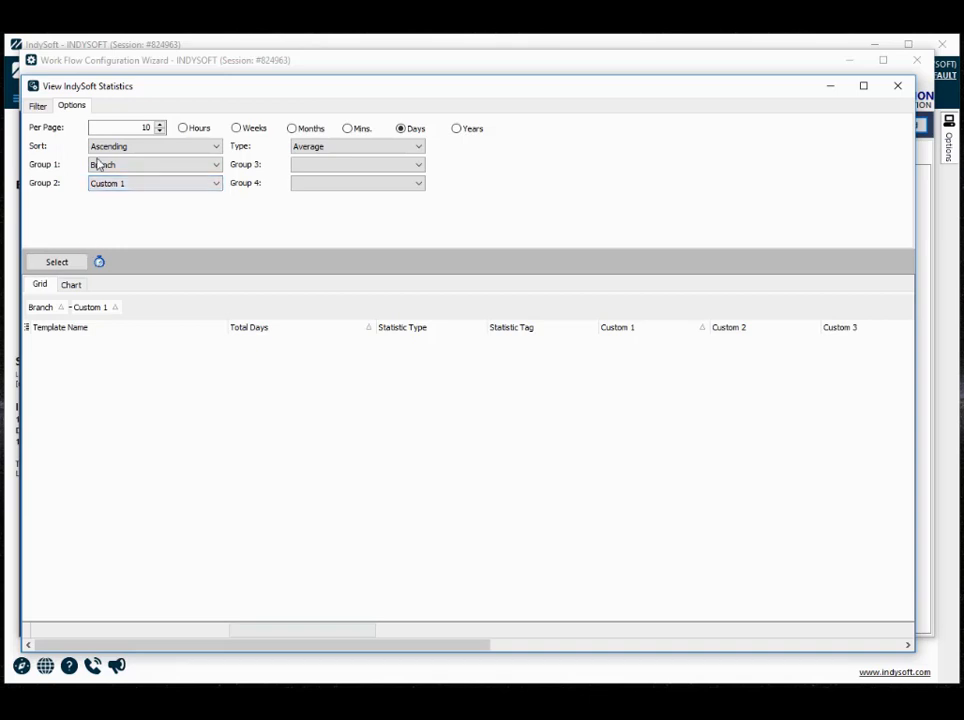
- Return to the filter settings and check how many records the LAB TAT statistics filter returns
left_click(38, 106)
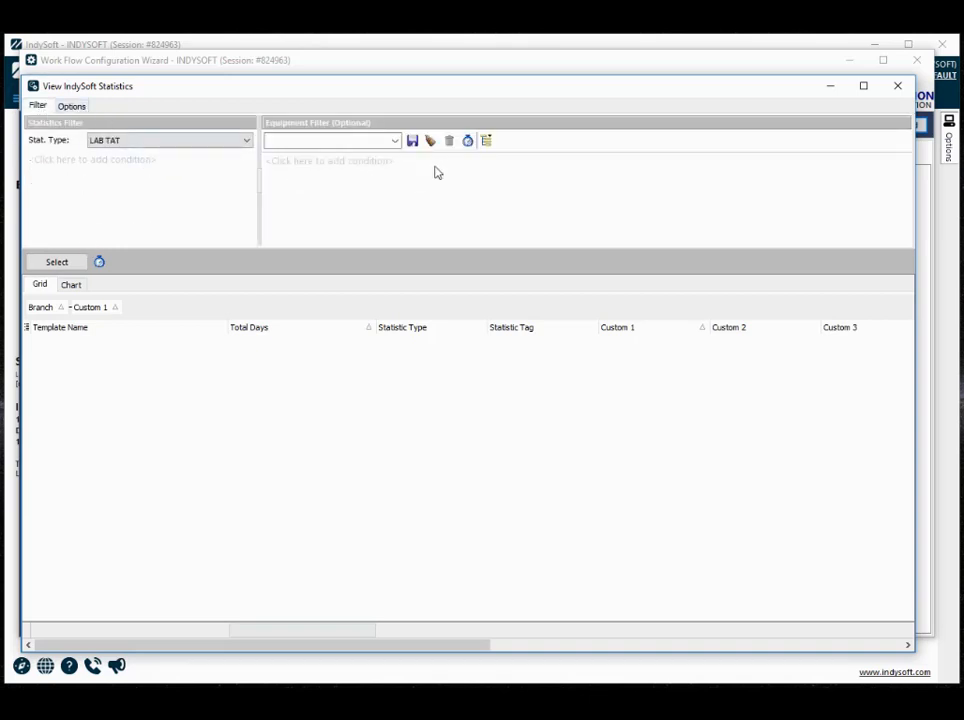
left_click(99, 262)
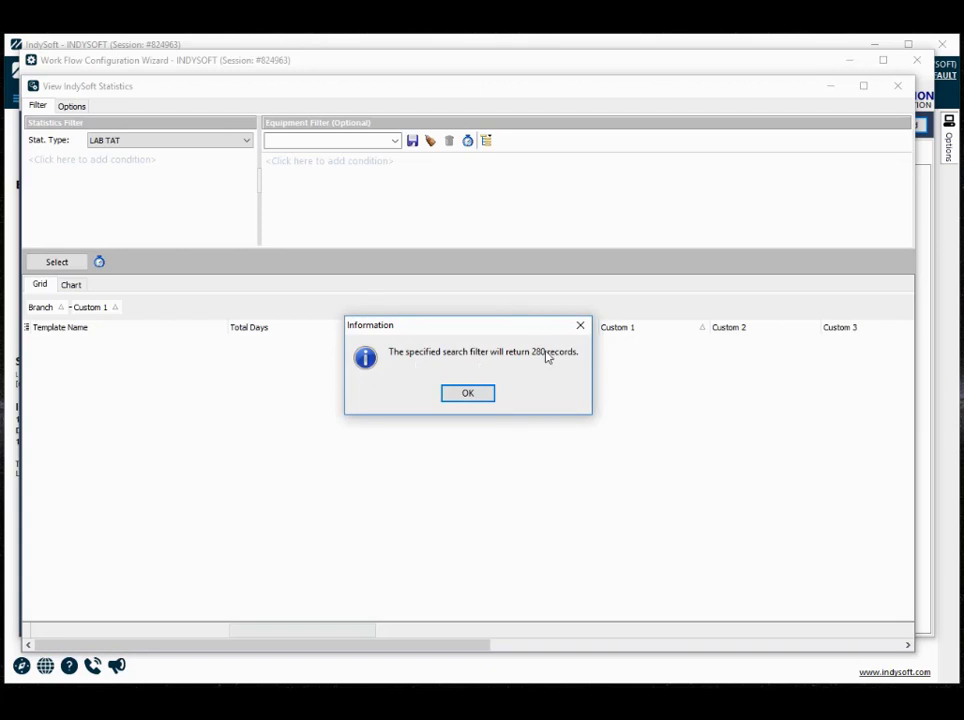
left_click(485, 394)
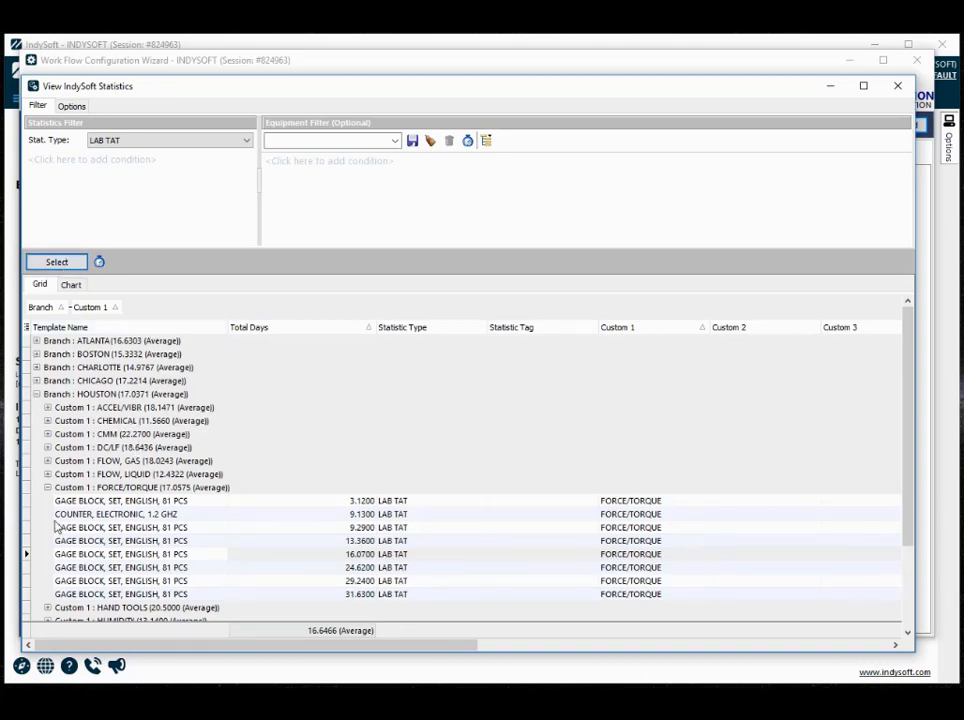
- Collapse the HOUSTON group and inspect the CHARLOTTE branch's ACCEL/VIBR records in the statistics grid, collapsing both levels again
left_click(36, 395)
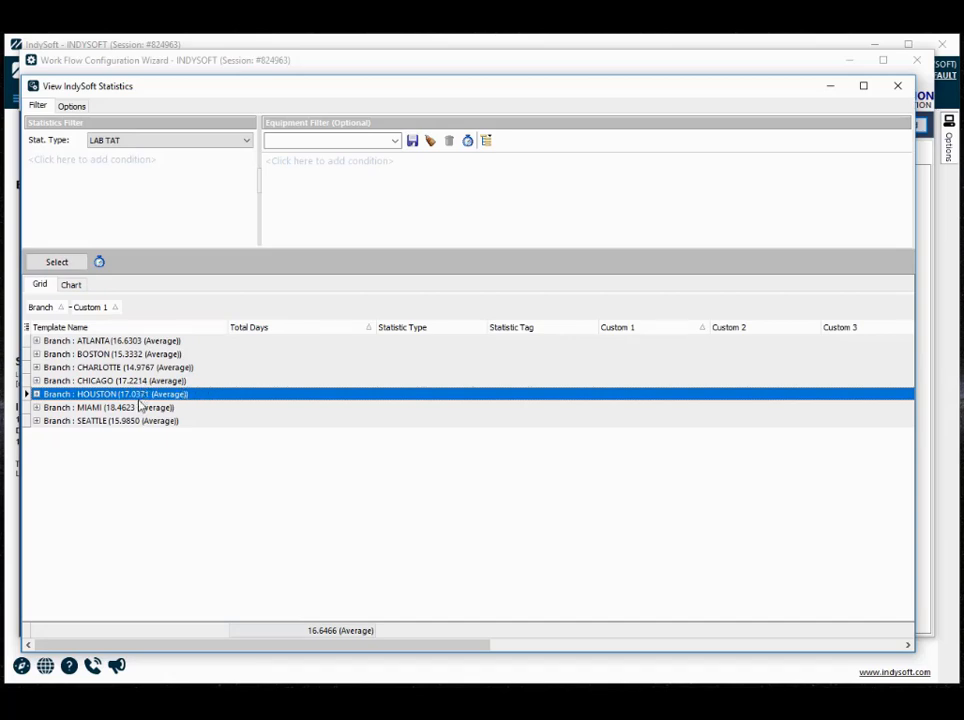
left_click(37, 368)
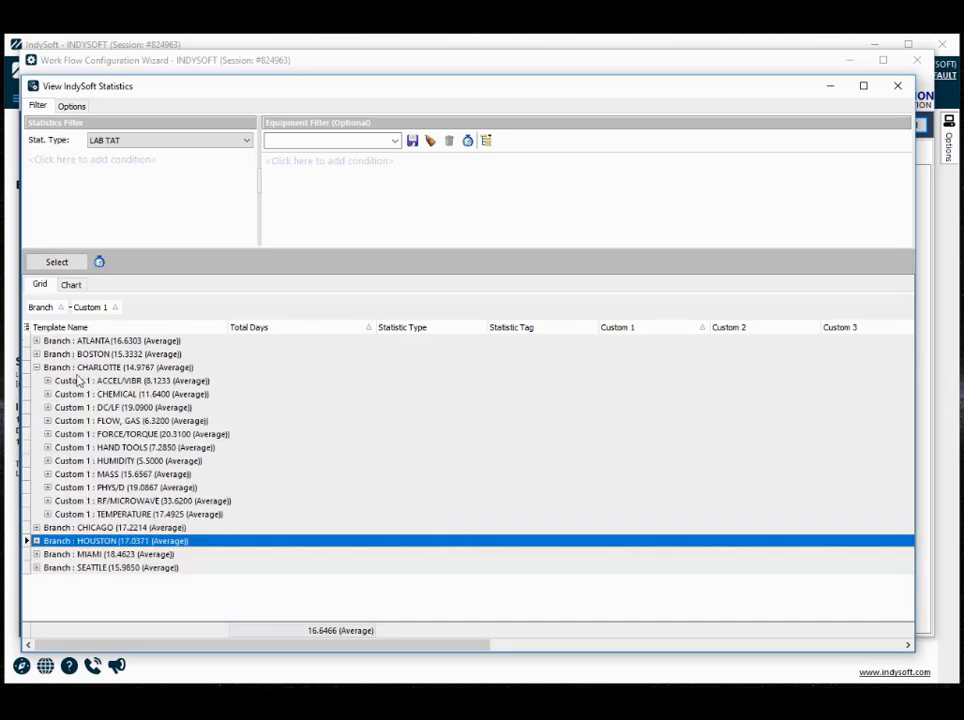
left_click(47, 381)
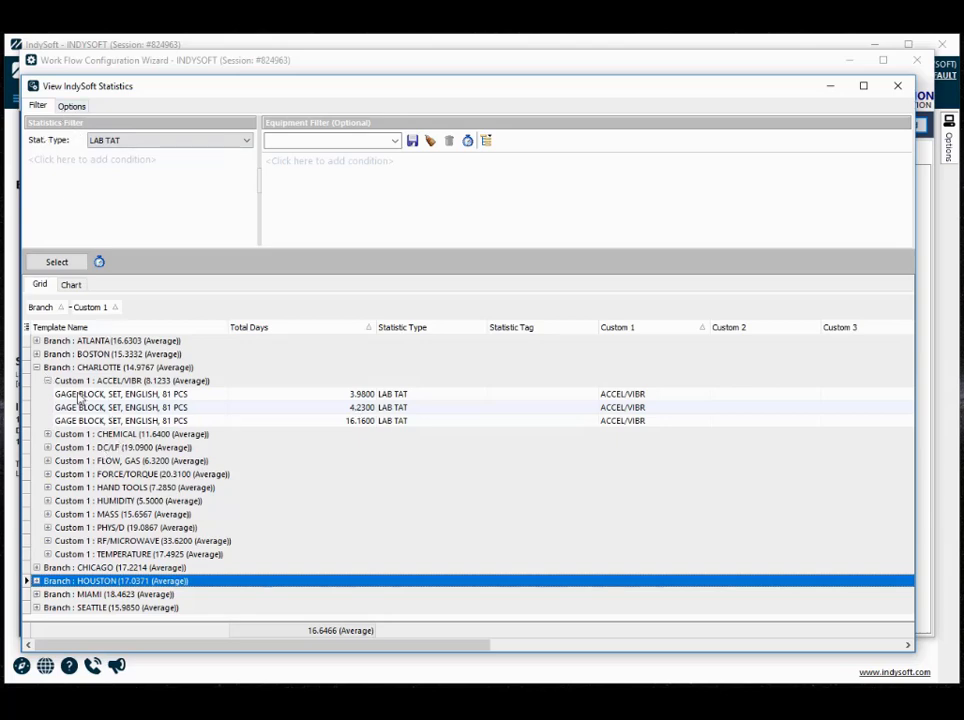
left_click(47, 381)
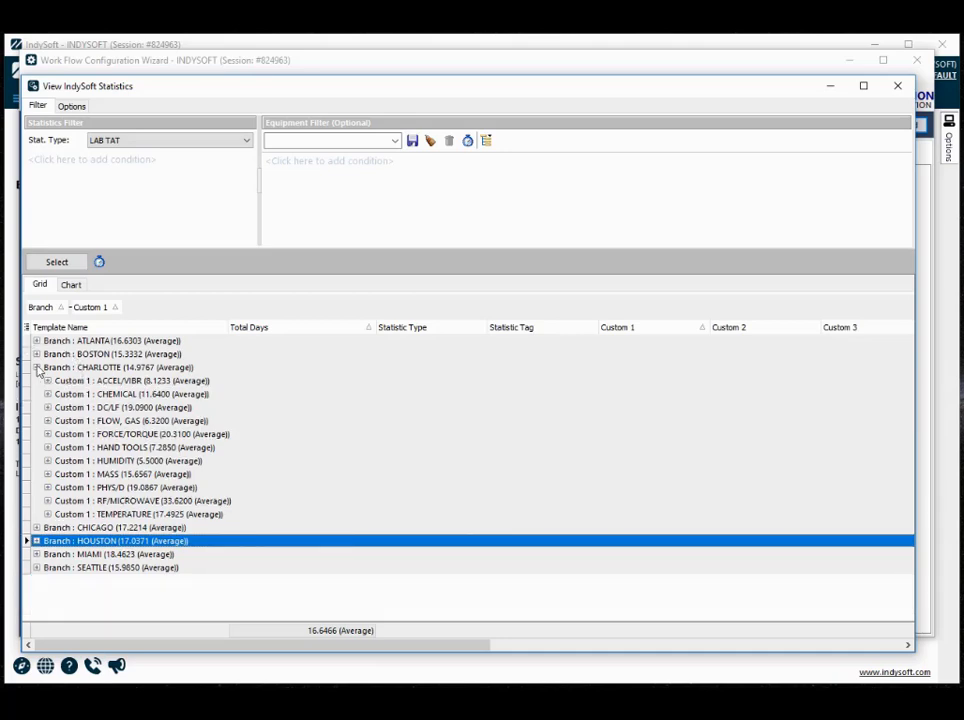
left_click(36, 367)
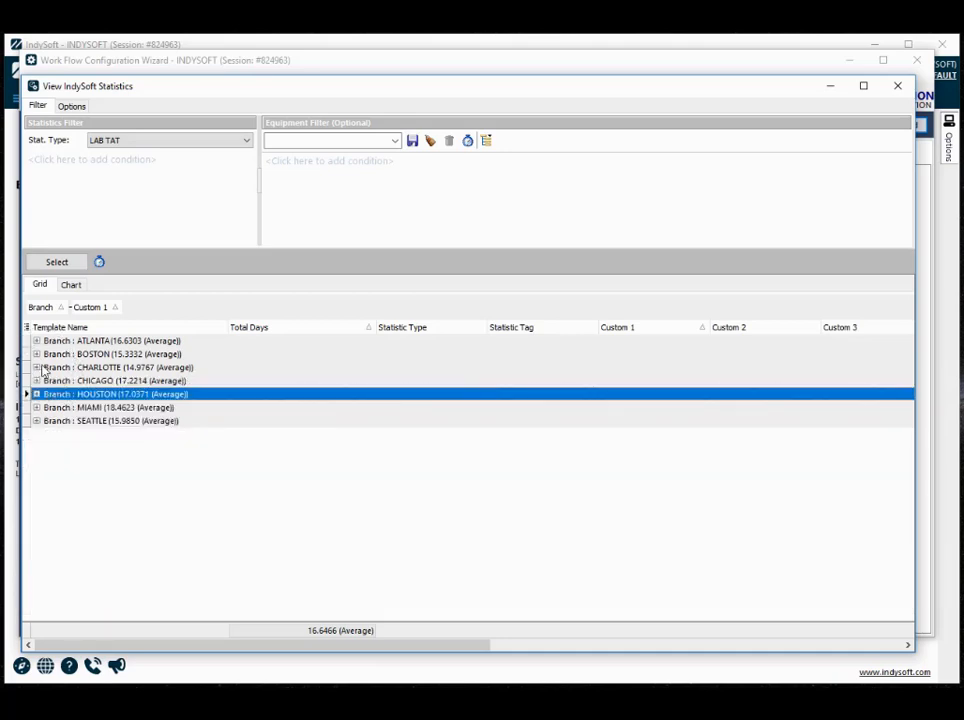
- Display the LAB TAT statistics as a chart and compare it with the display options for grouping, sort order and time unit
left_click(72, 285)
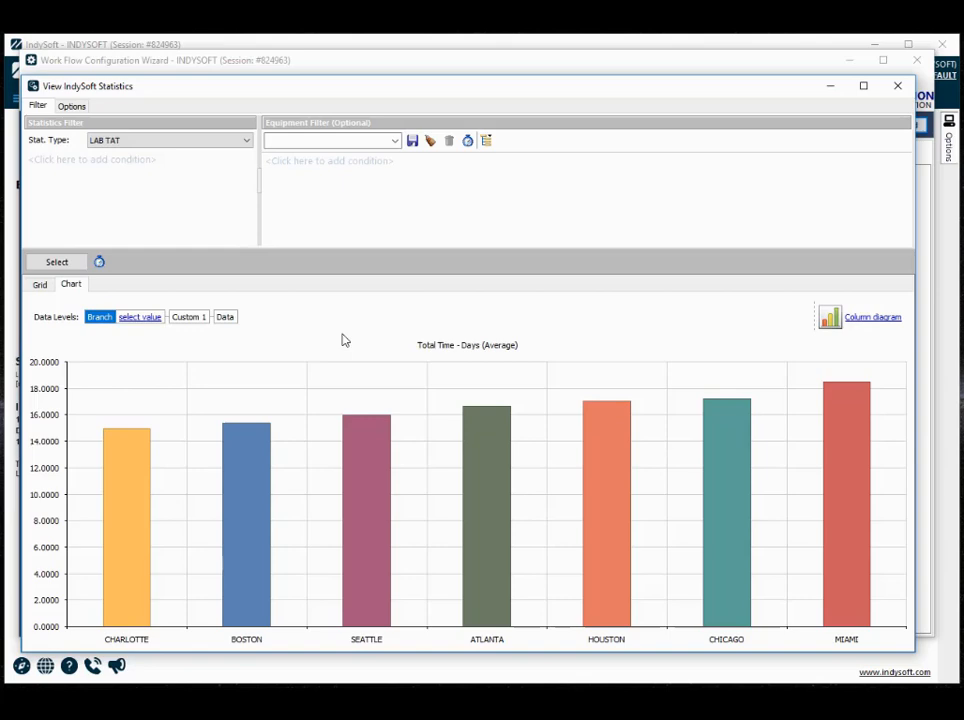
mouse_move(122, 565)
left_click(70, 105)
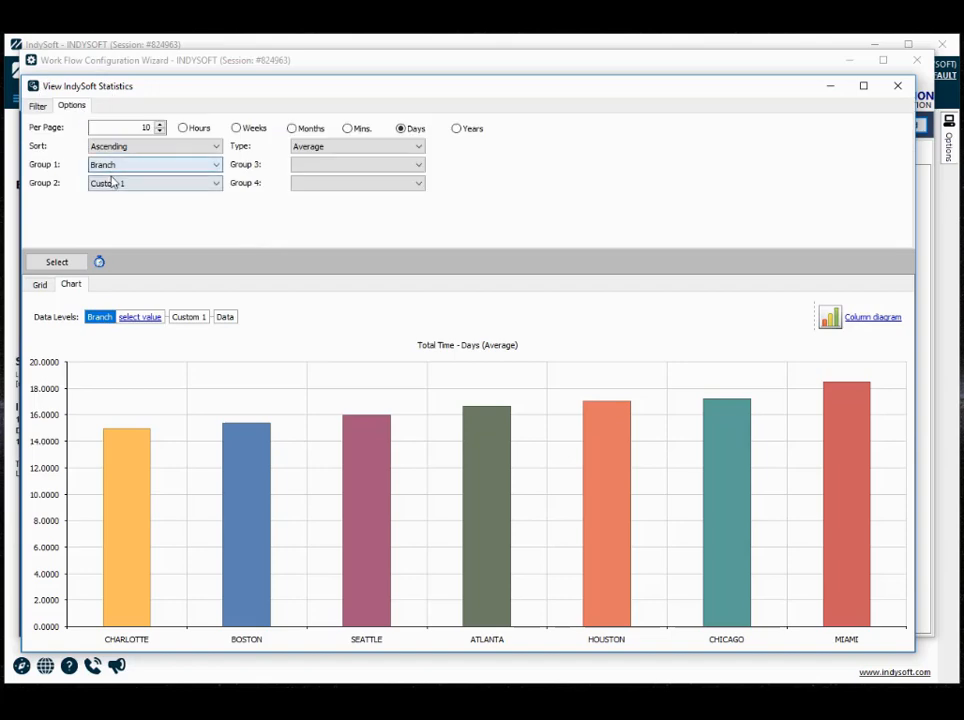
mouse_move(145, 487)
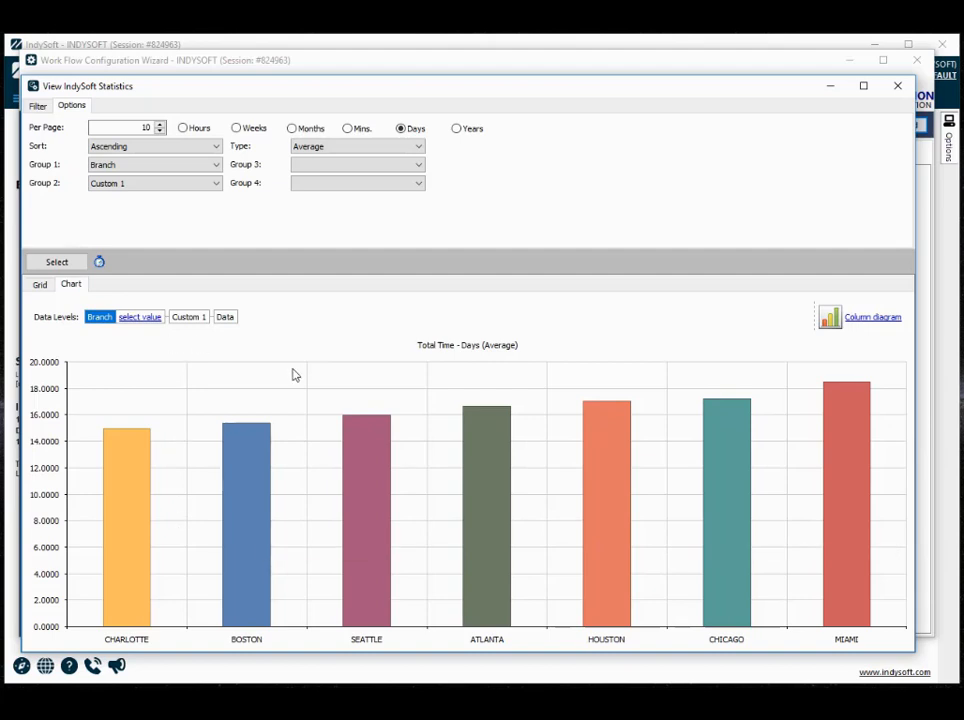
- Drill down in the chart to the ATLANTA branch's Custom 1 averages and check the list of selectable branches, keeping ATLANTA
left_click(483, 490)
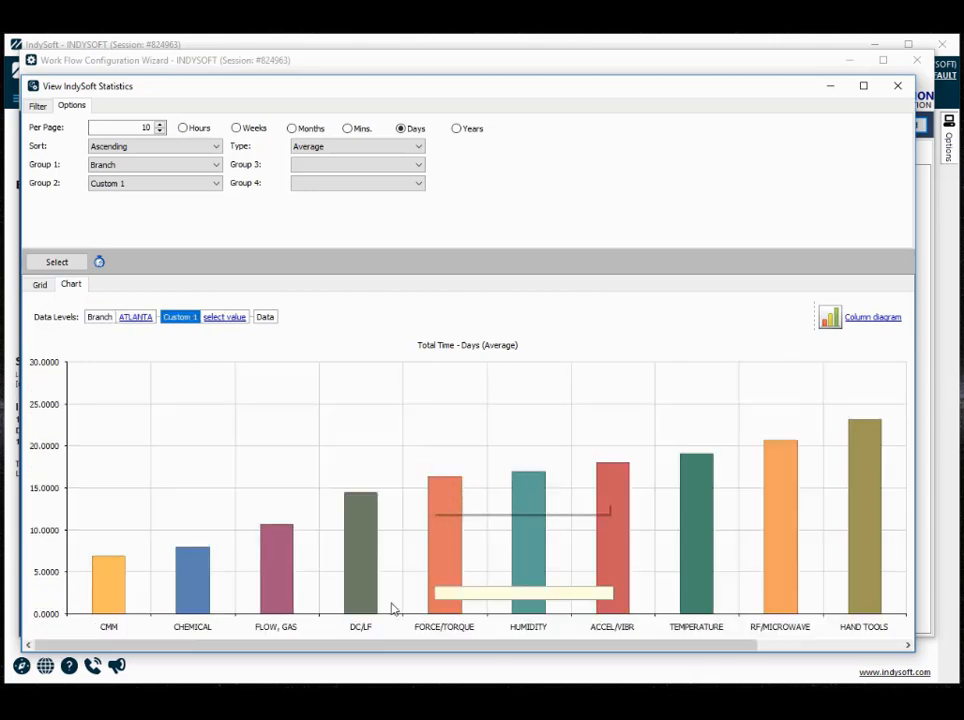
left_click(134, 322)
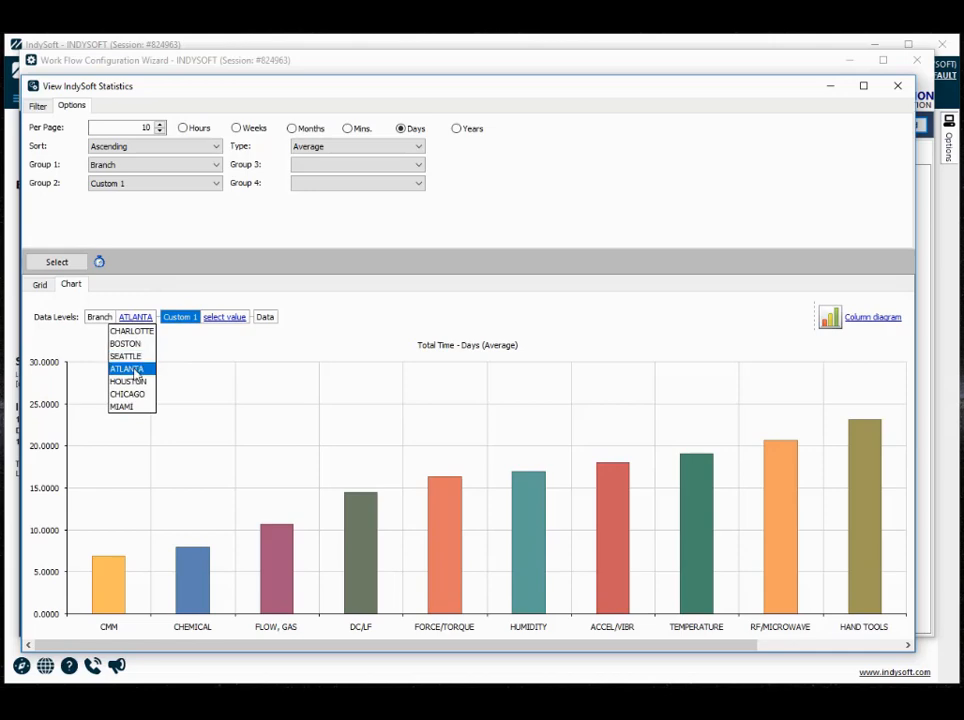
left_click(125, 369)
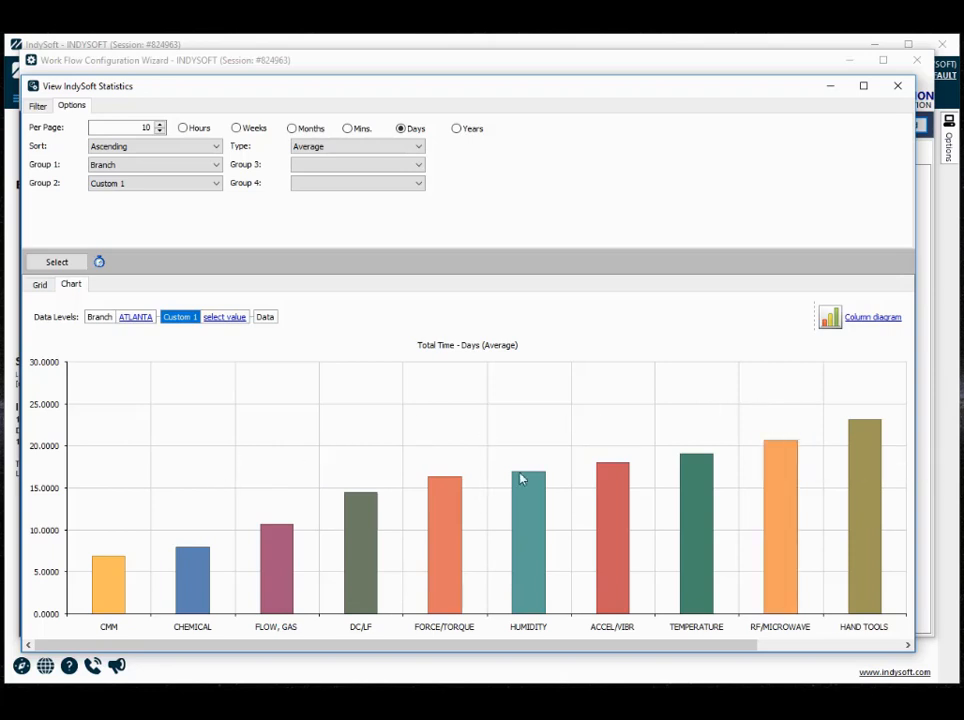
mouse_move(859, 563)
mouse_move(109, 583)
- Try the ATLANTA chart as a line diagram and switch it to an area diagram
left_click(871, 319)
left_click(818, 423)
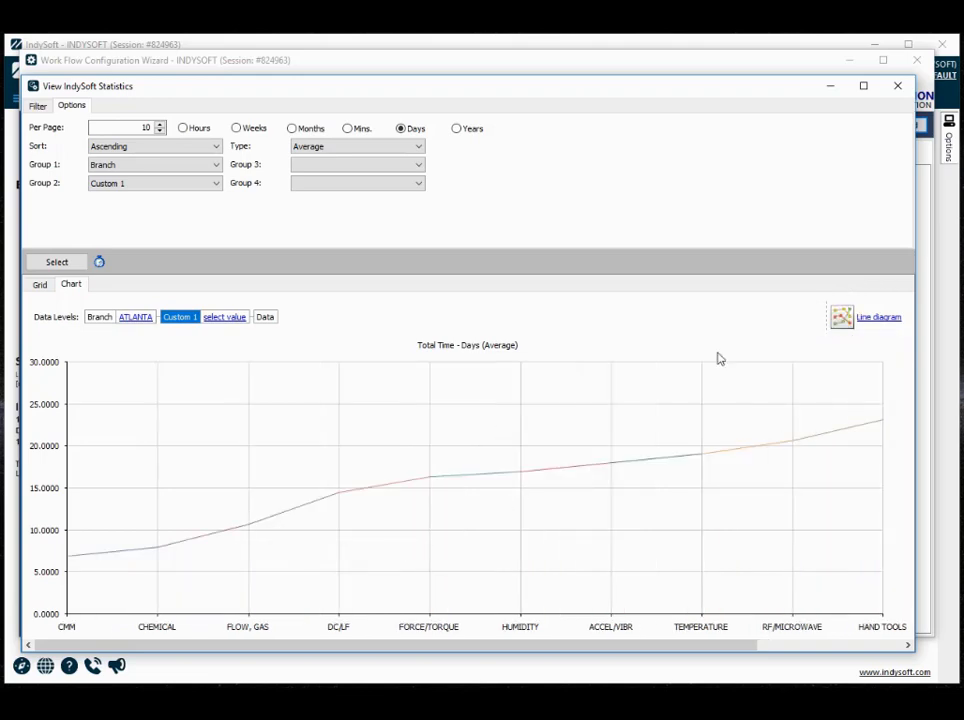
left_click(862, 322)
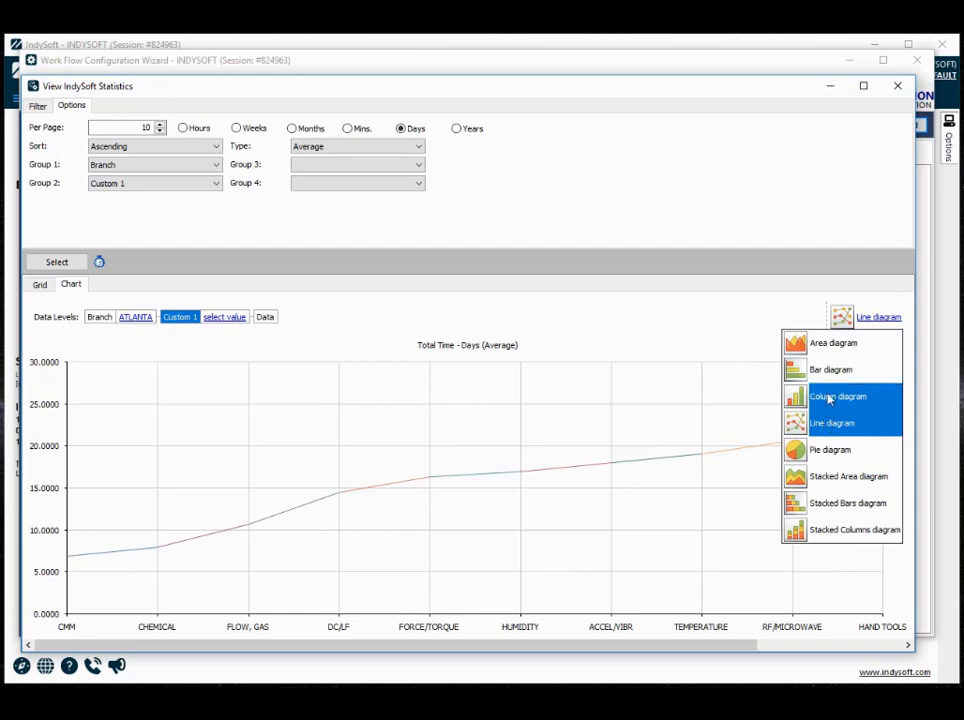
left_click(833, 343)
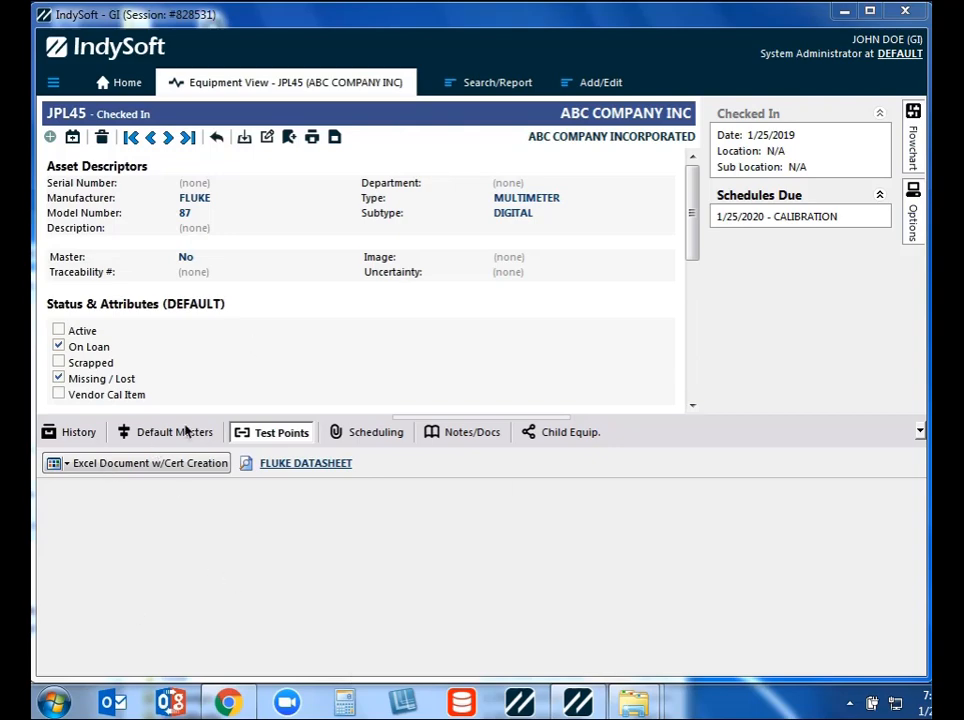
- Check the available test point types for JPL45, and open its FLUKE DATASHEET in a spreadsheet window fitted to the screen
left_click(115, 477)
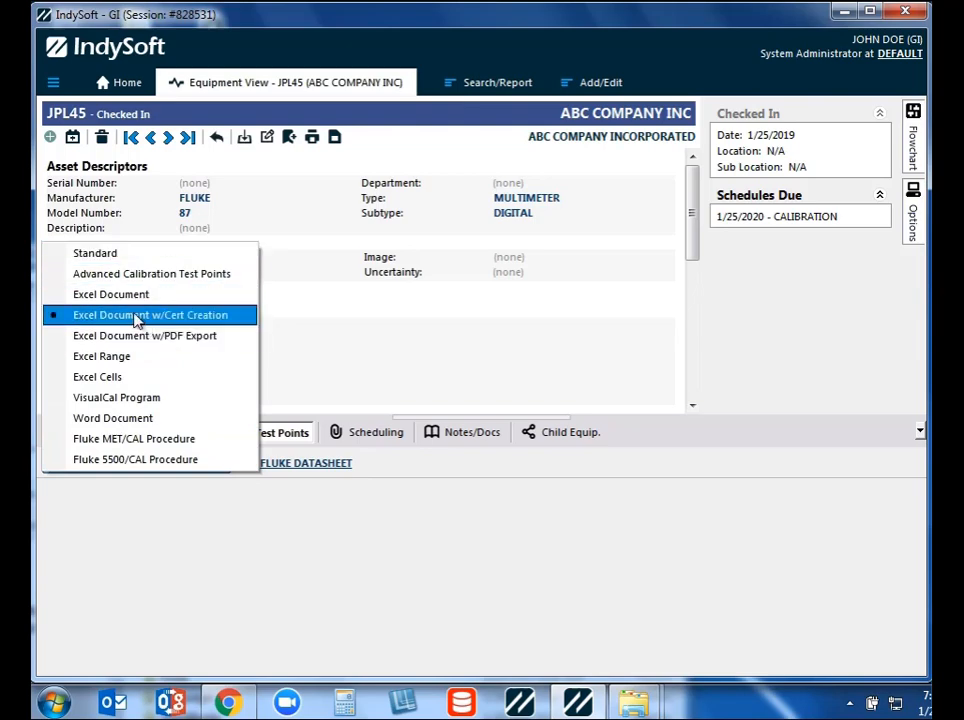
left_click(382, 305)
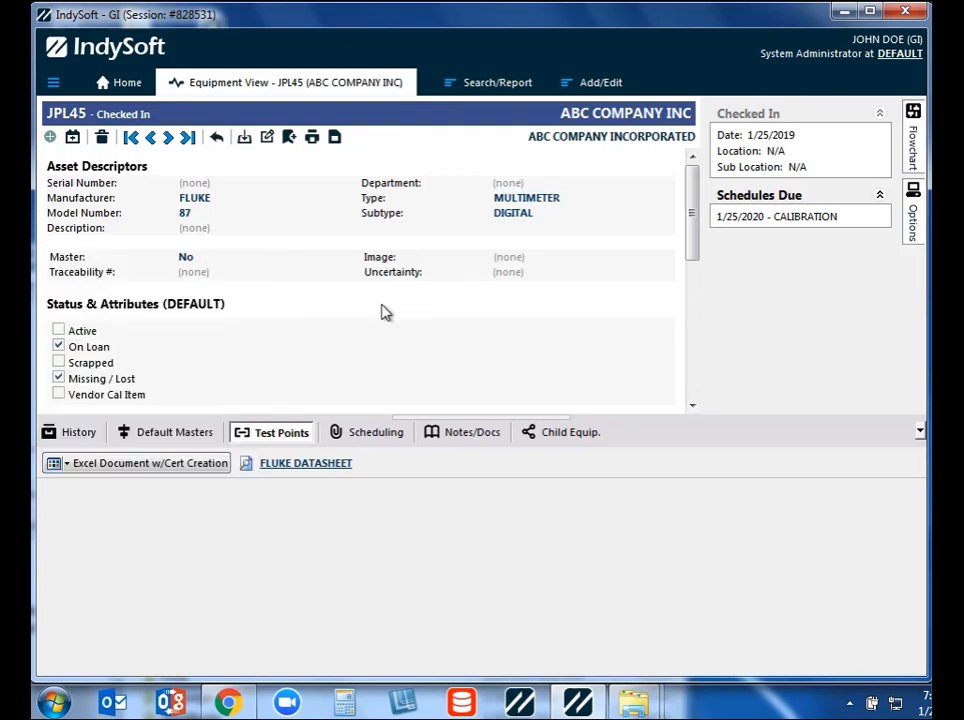
left_click(246, 467)
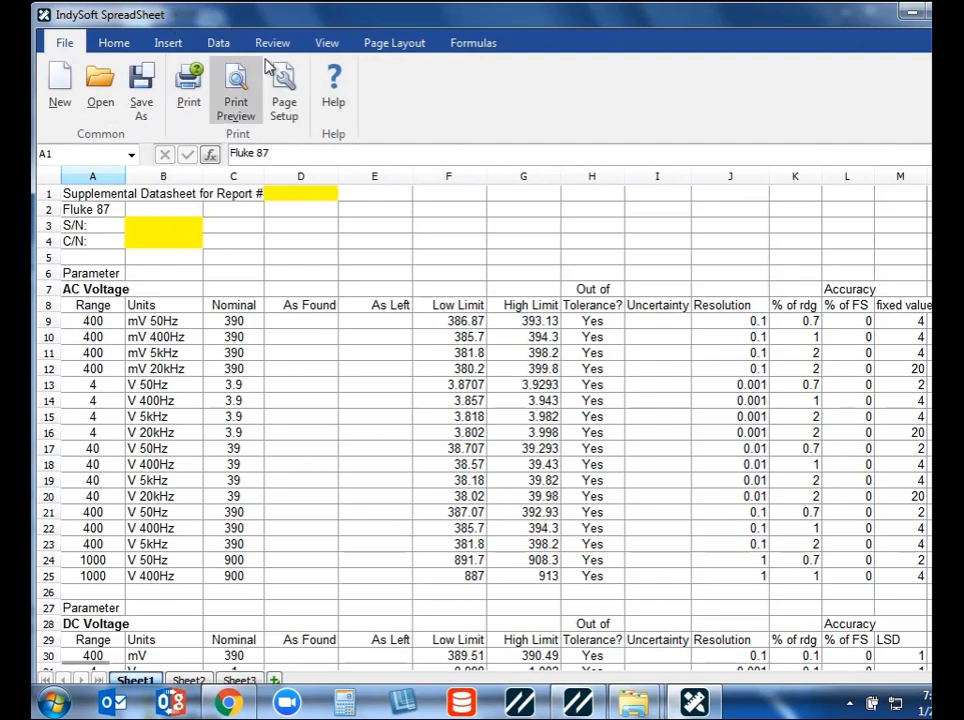
left_click_drag(268, 25, 287, 80)
left_click_drag(50, 58, 150, 99)
left_click_drag(351, 111, 250, 44)
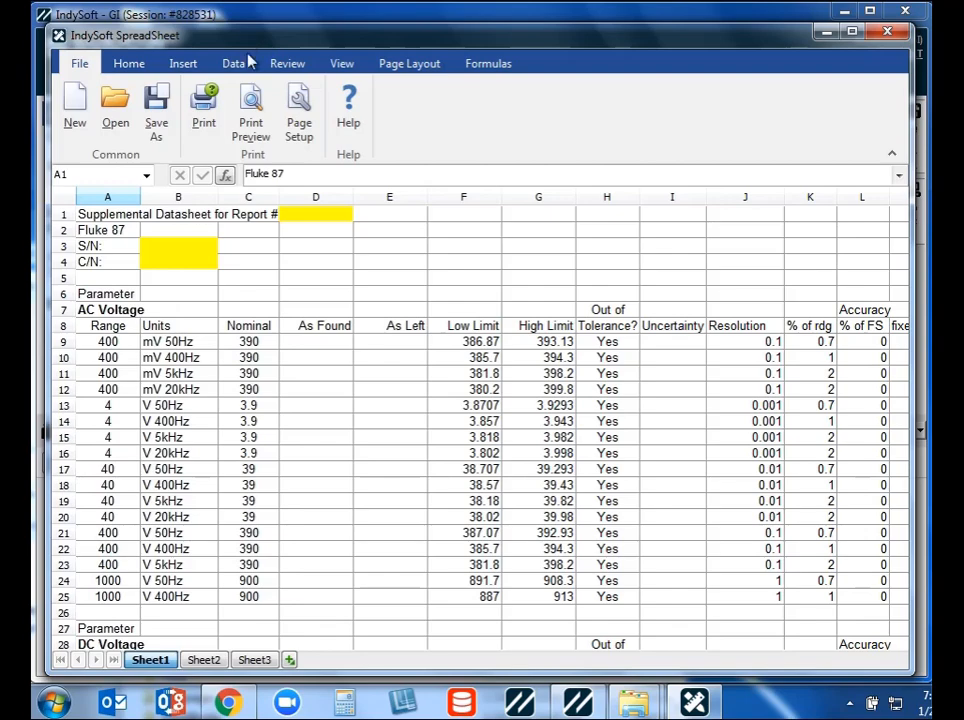
- Examine the spreadsheet's Math & Trig and Statistical functions and its insert options, and close the datasheet
left_click(317, 287)
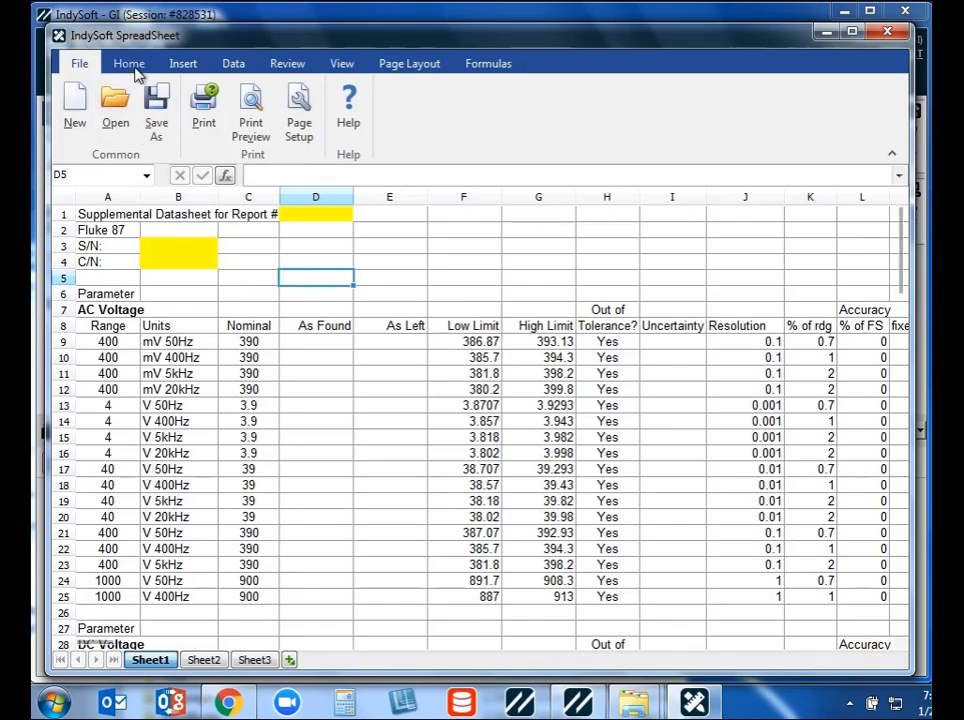
left_click(489, 65)
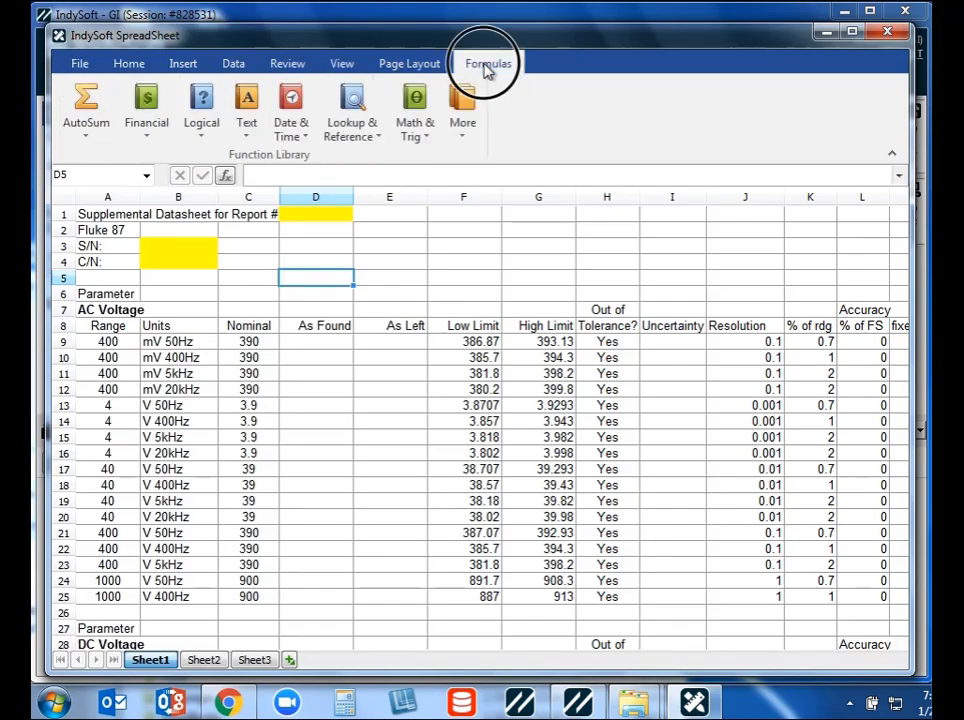
left_click(418, 130)
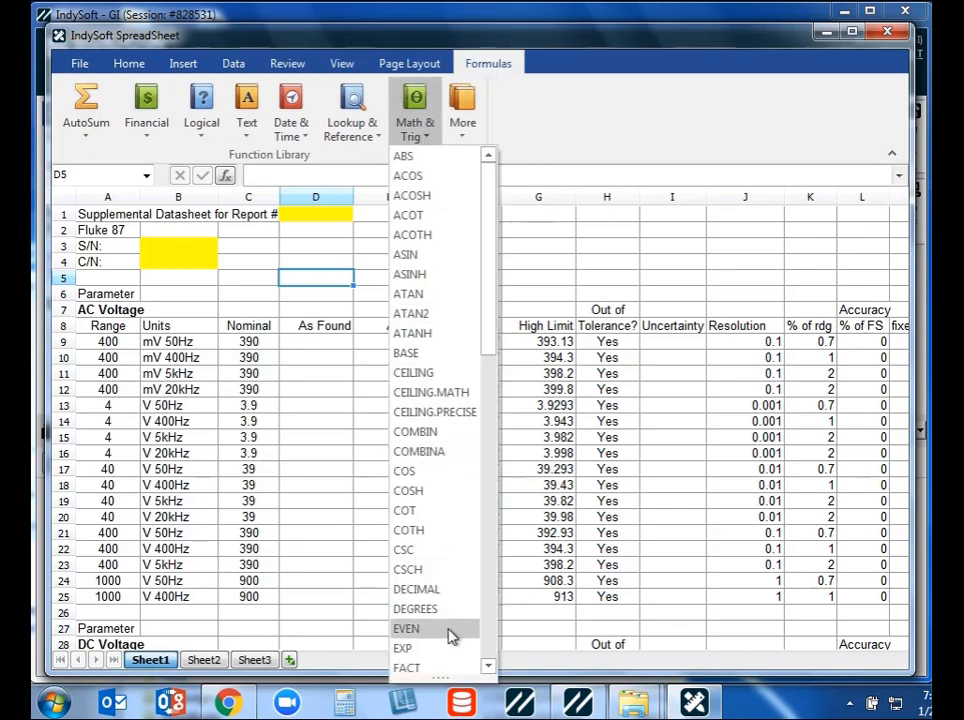
left_click(463, 128)
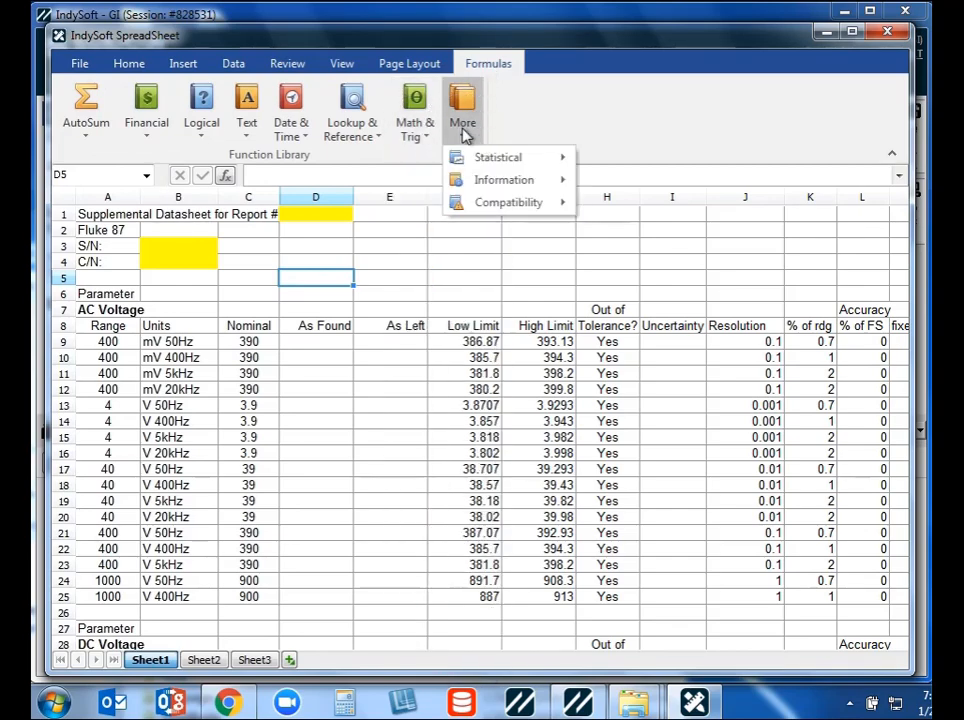
mouse_move(477, 163)
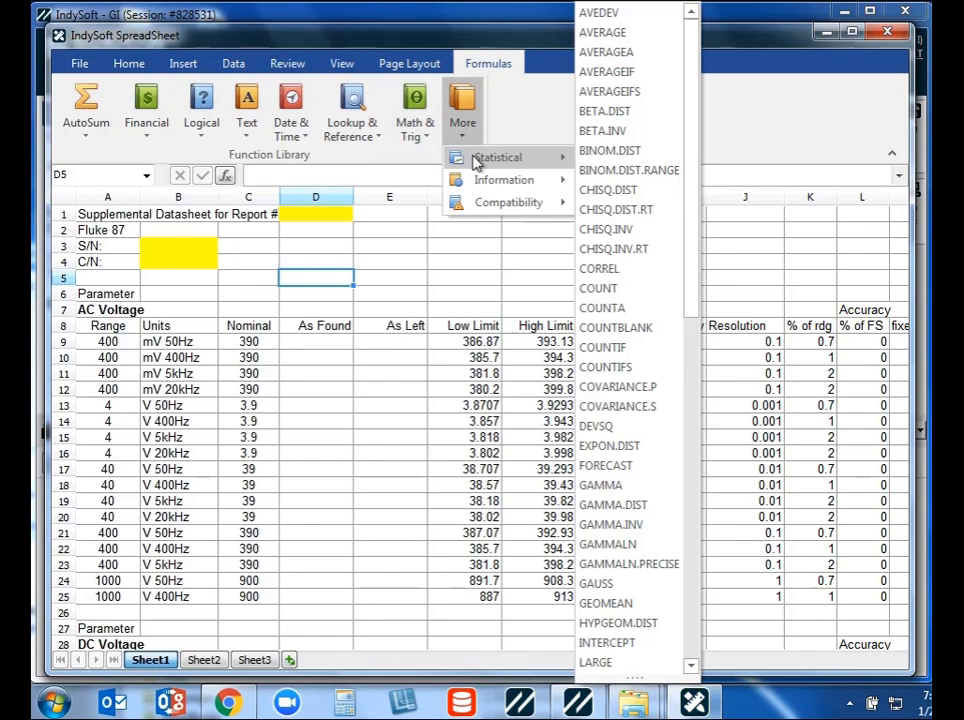
left_click(179, 62)
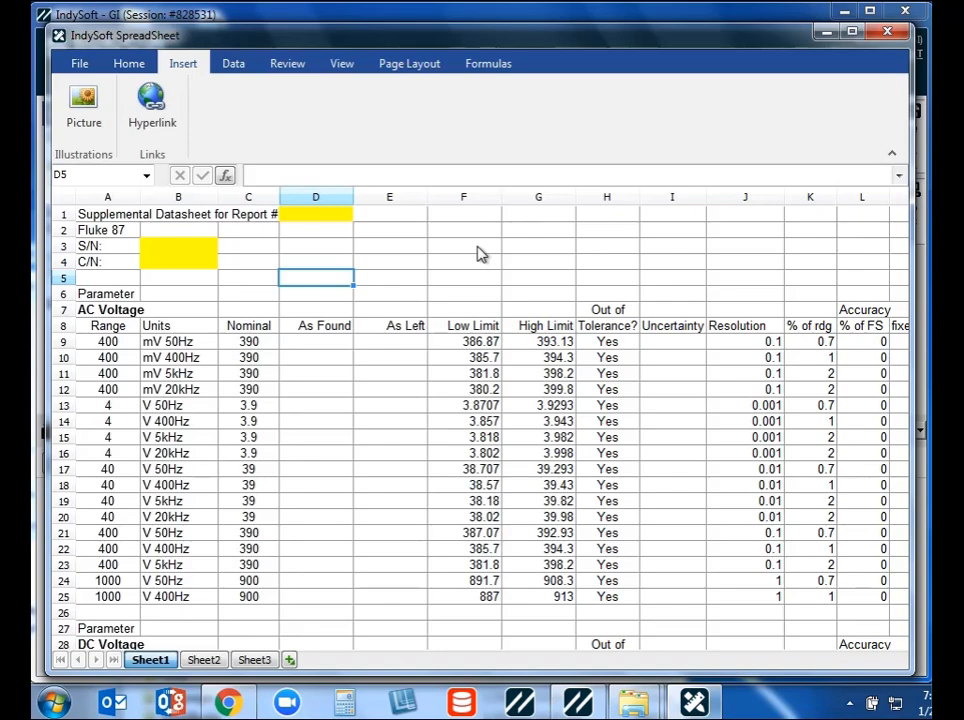
left_click(884, 36)
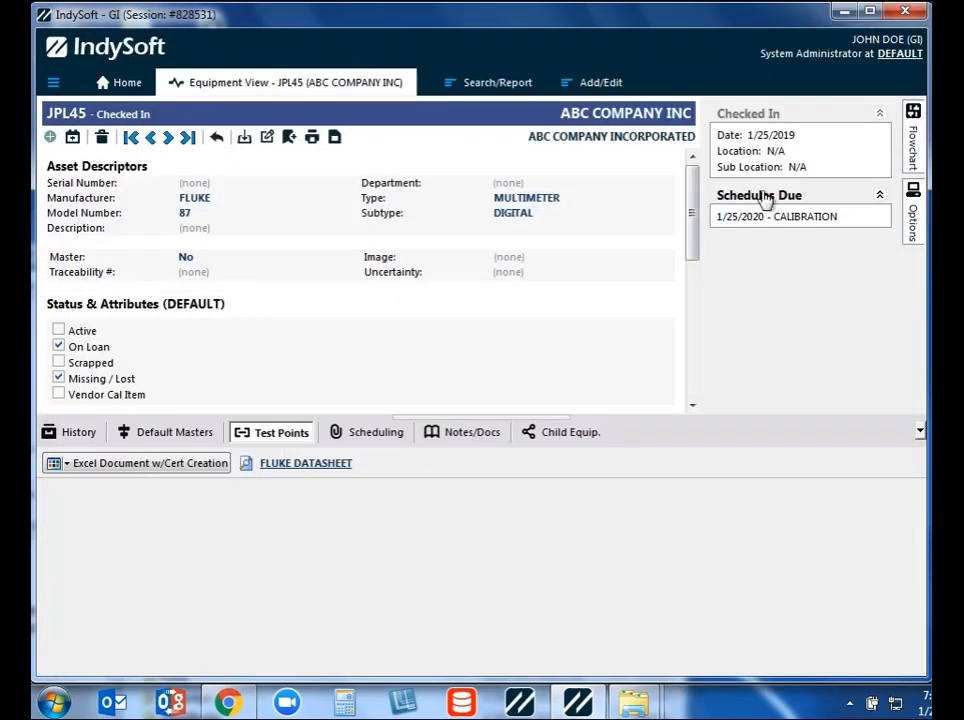
- Start a Calibration event for JPL45 from its workflow flowchart and go to the Calibration Results step
left_click(913, 146)
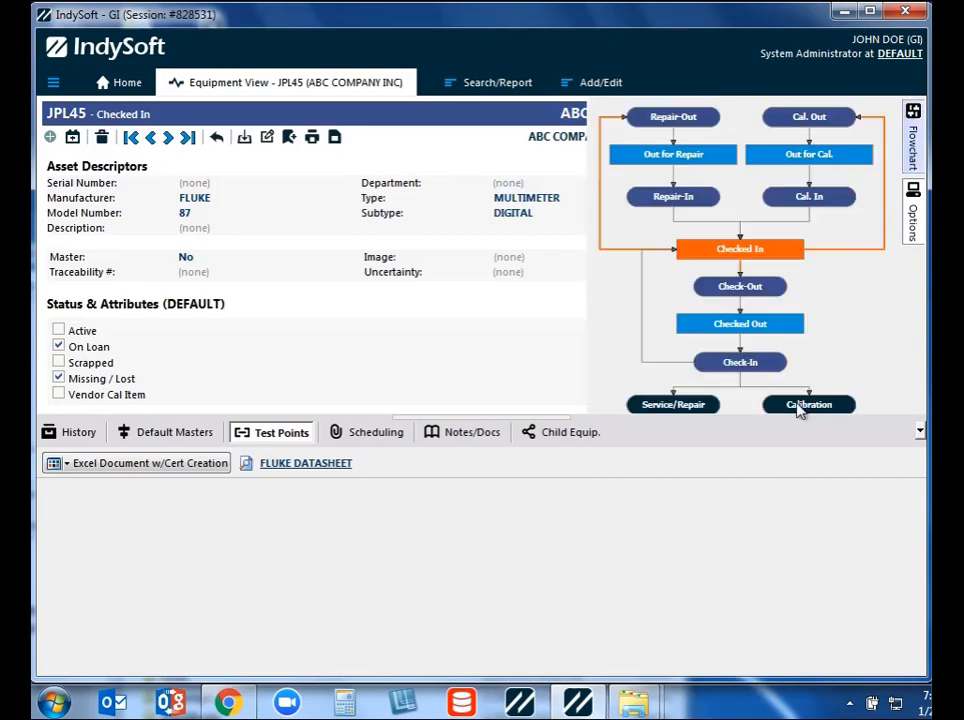
left_click(800, 410)
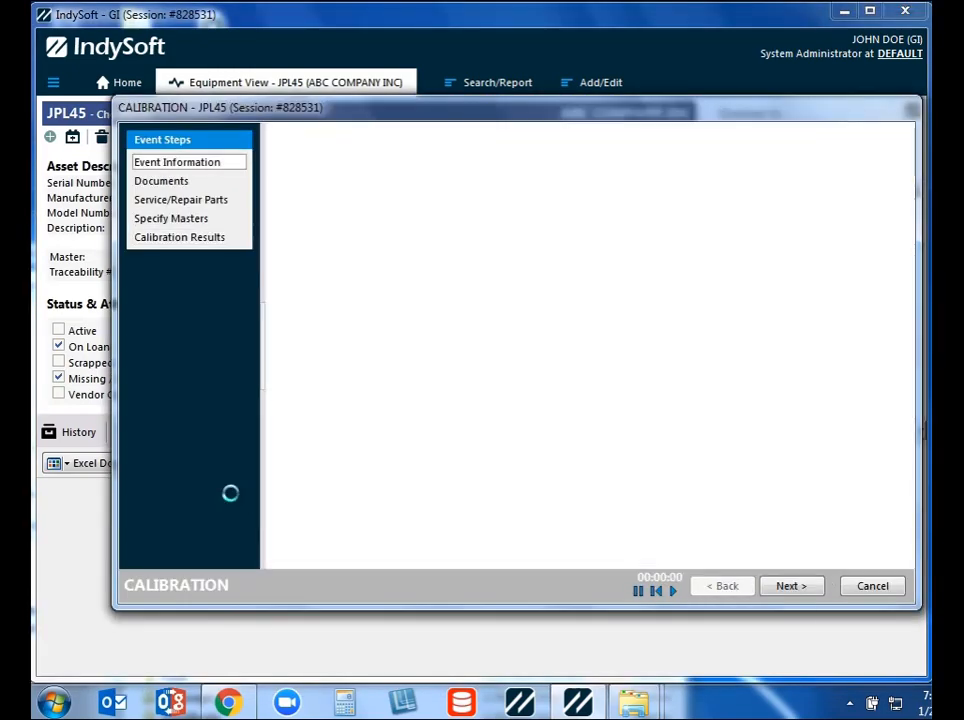
left_click(170, 247)
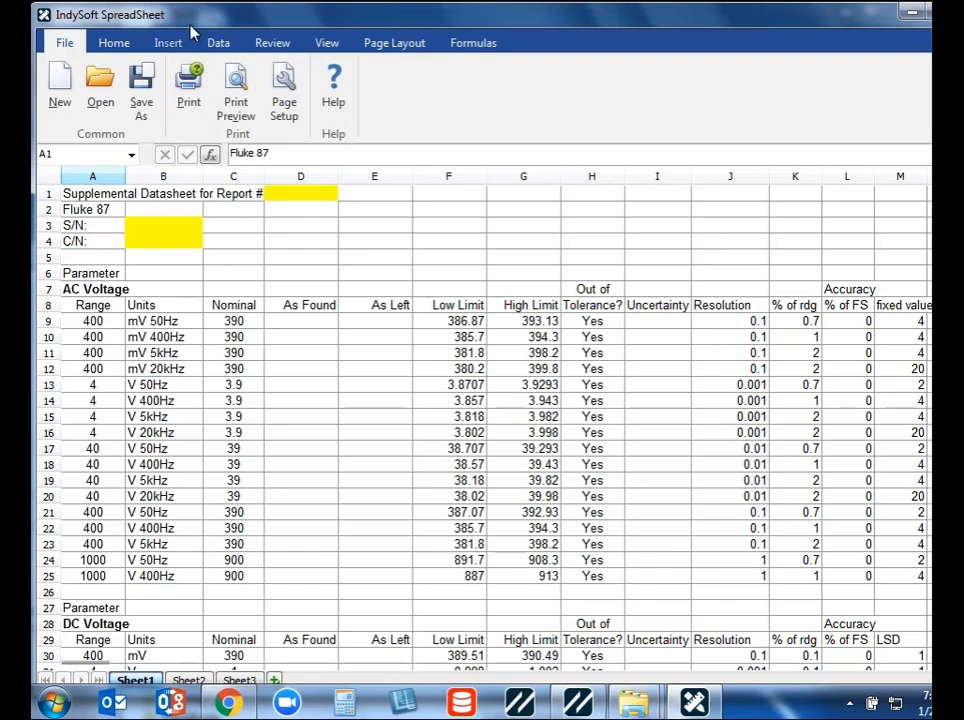
- Resize and reposition the calibration datasheet window to view it on screen, and close it to return to the event
left_click_drag(189, 22, 276, 86)
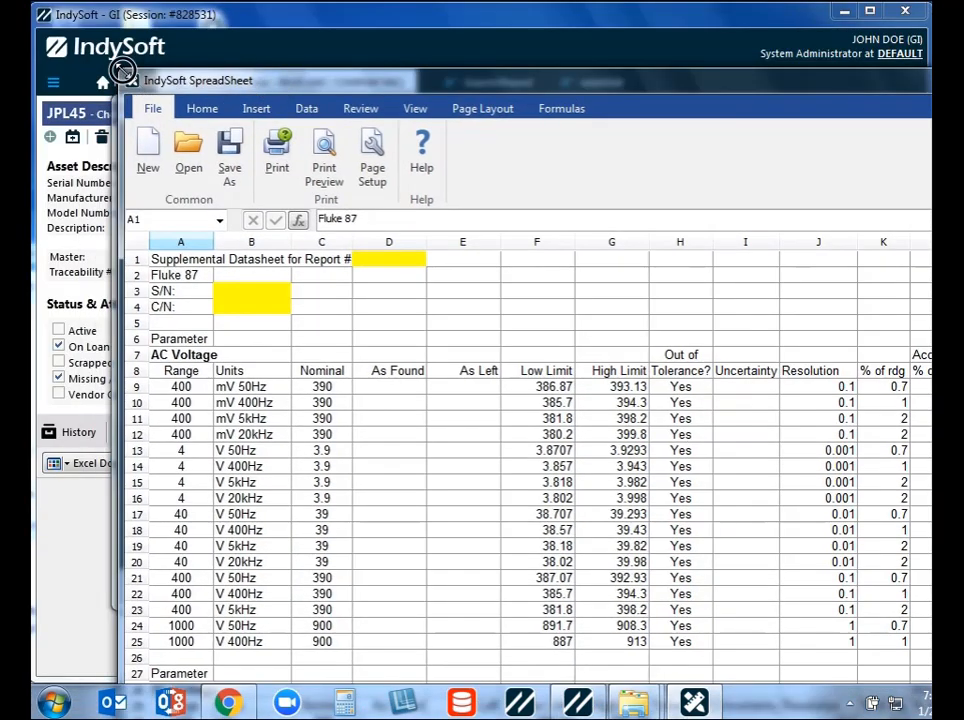
left_click_drag(121, 71, 197, 145)
left_click_drag(330, 154, 178, 45)
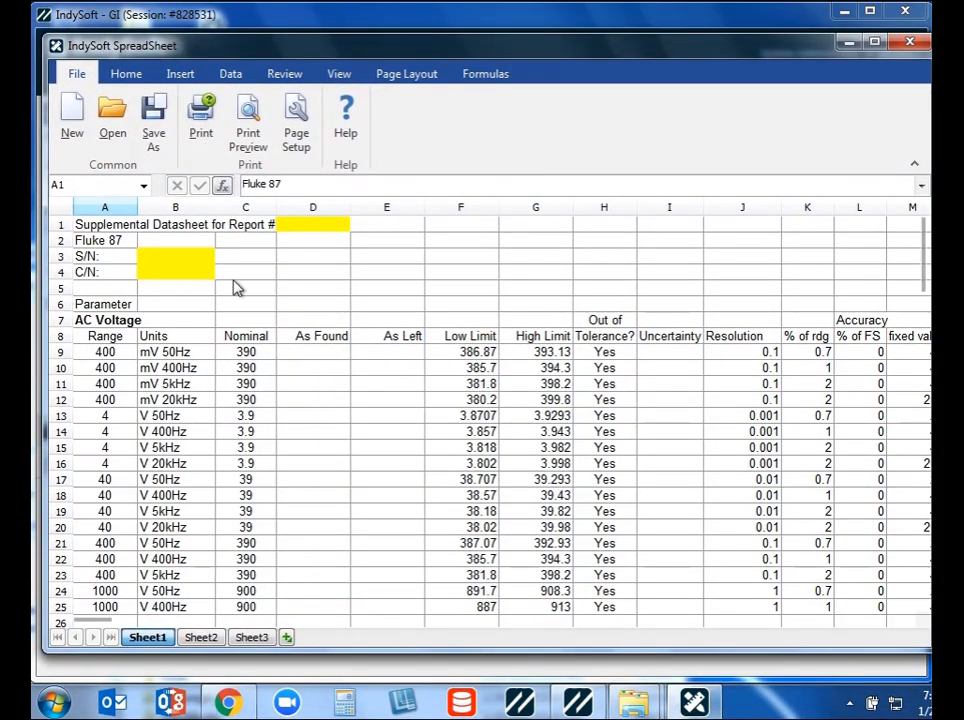
left_click(910, 42)
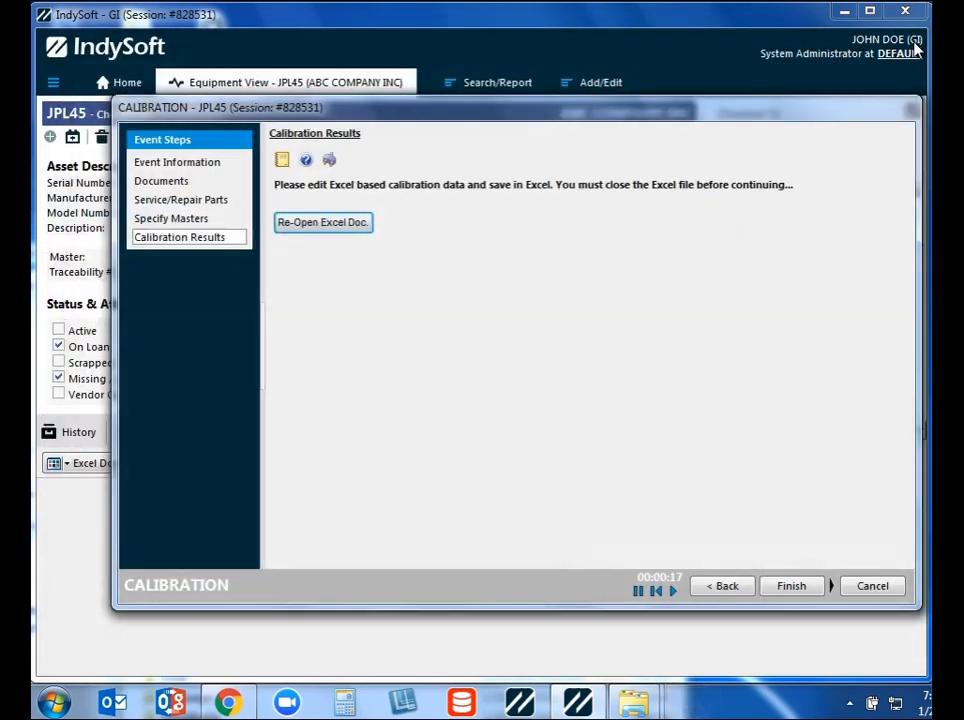
- Switch to the IndySoft program folder in Windows Explorer and search it for "indysoftspread" to locate the IndySoftSpreadSheet application
mouse_move(633, 703)
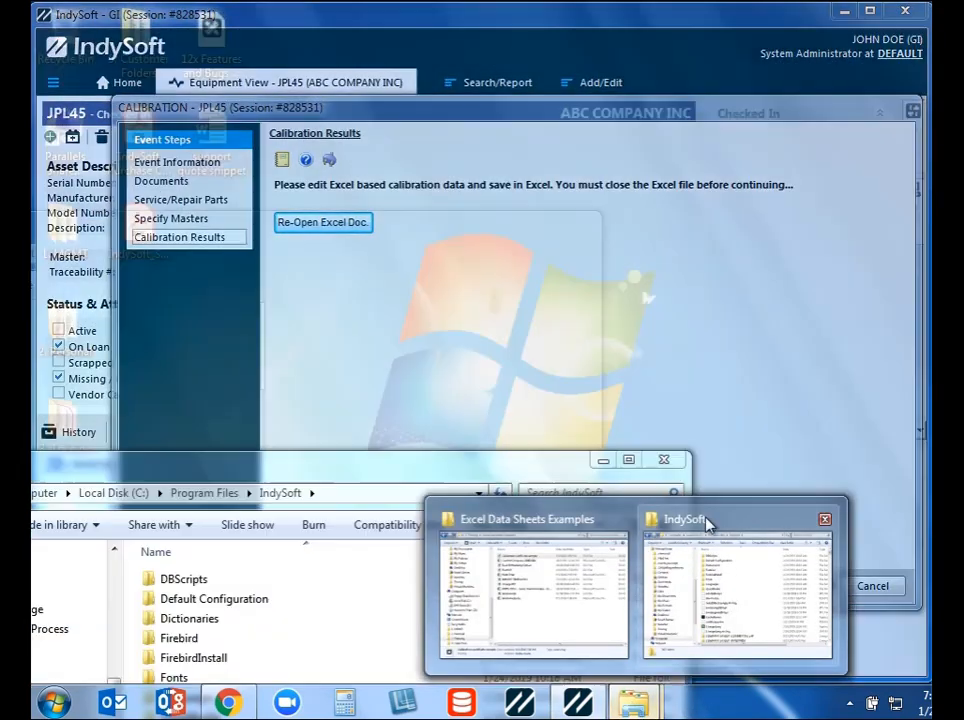
left_click(706, 520)
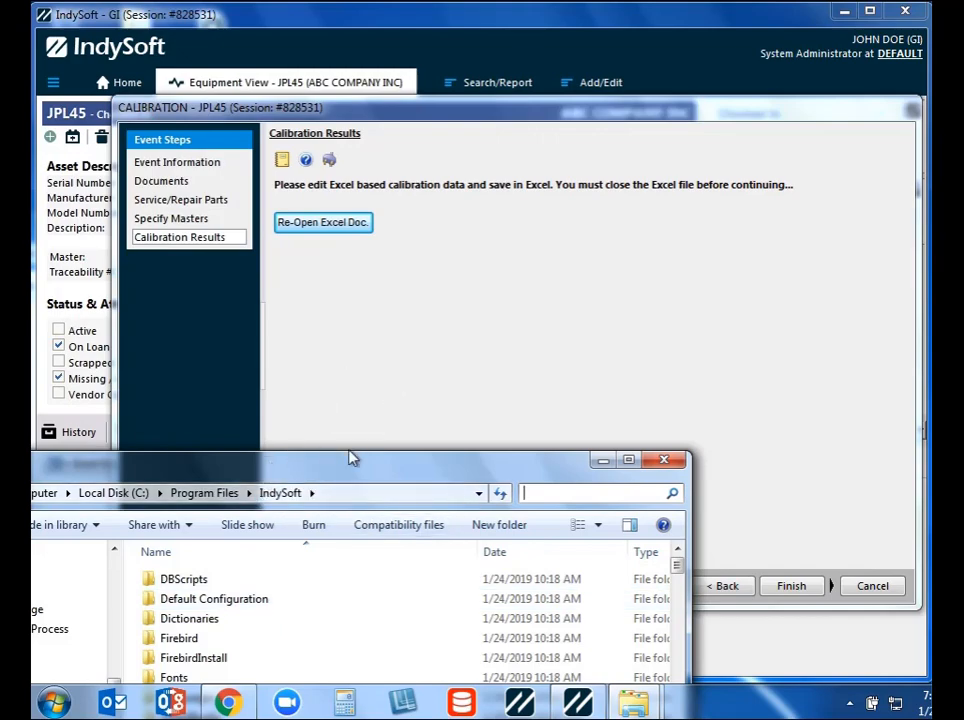
left_click_drag(332, 478, 506, 120)
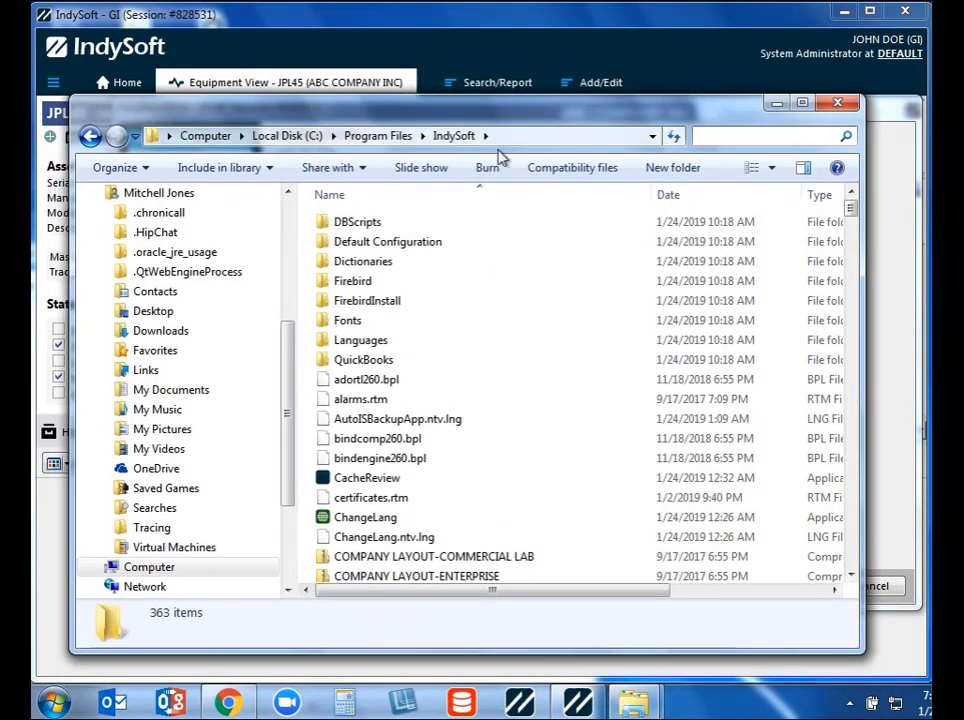
left_click(742, 137)
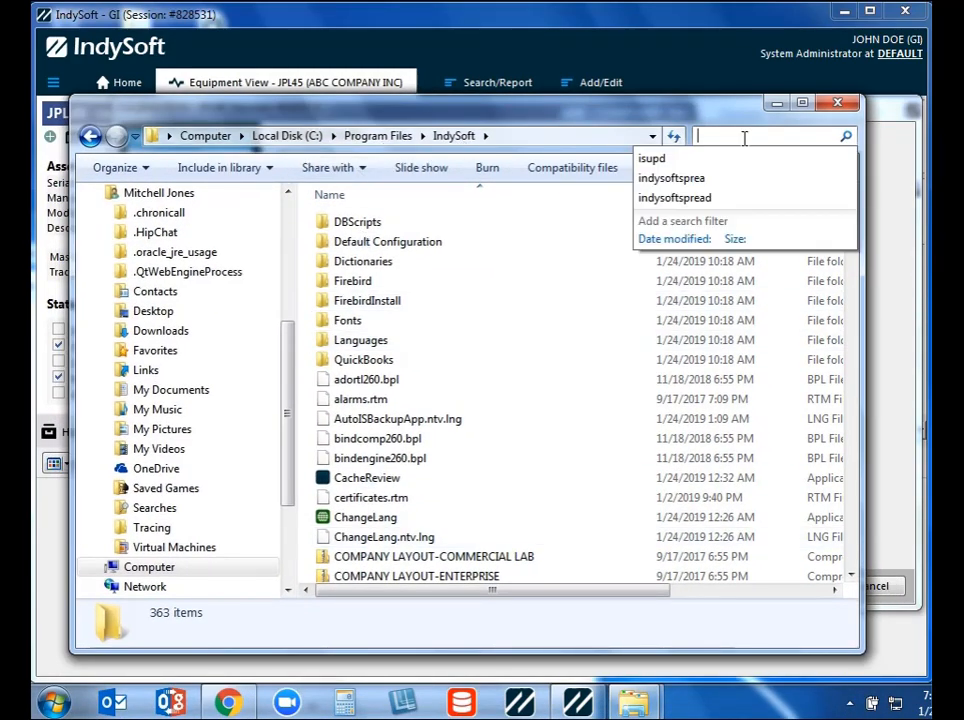
type("indysoft")
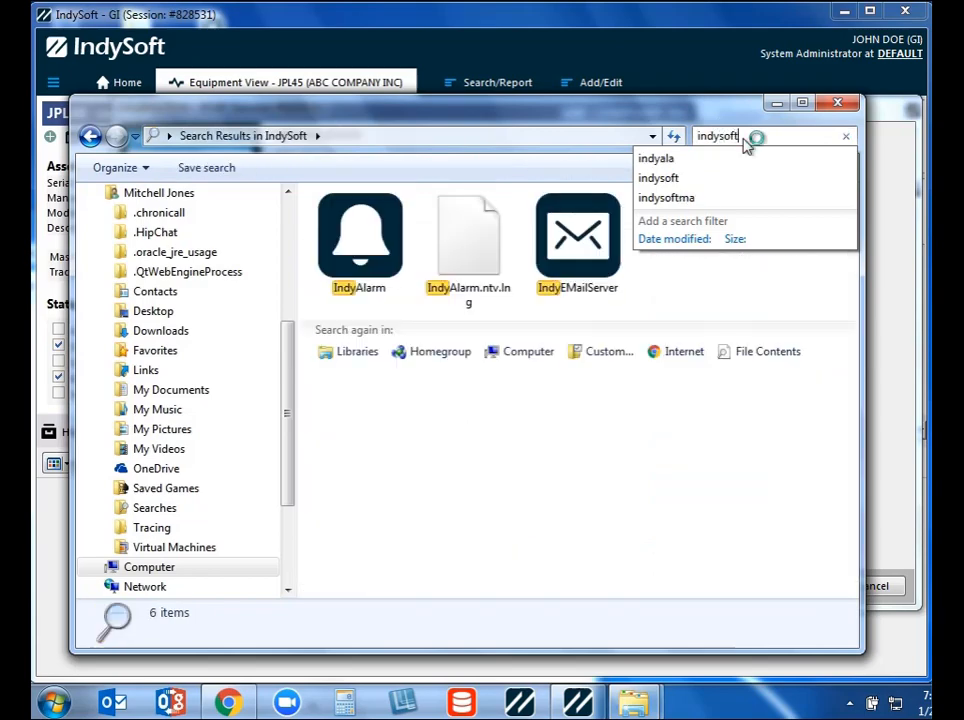
type("spread")
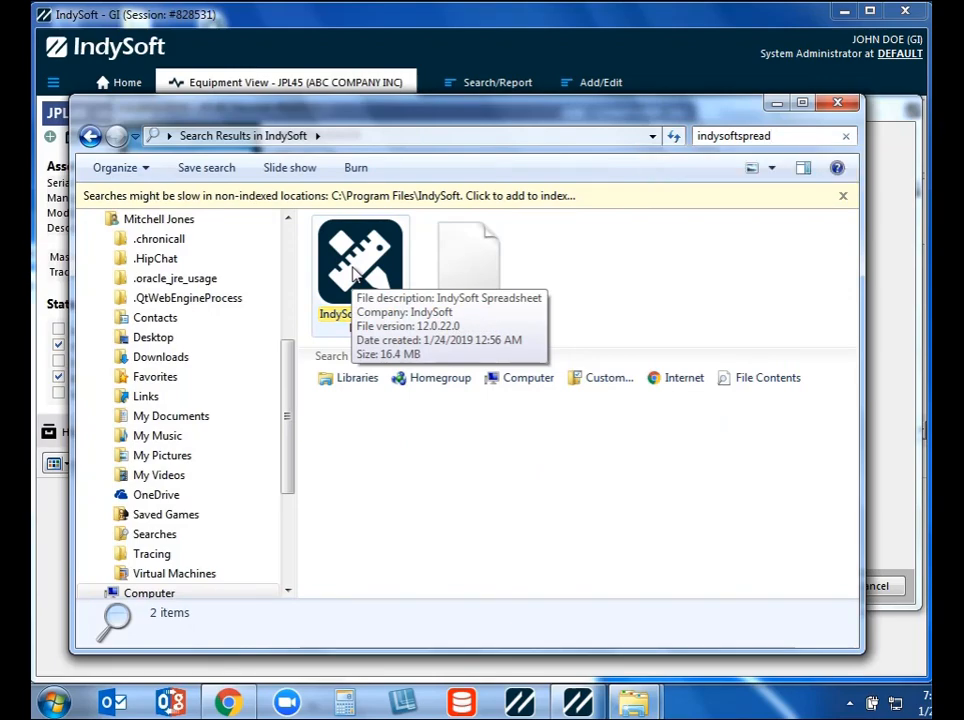
- Open Calibration certificate sample from the Excel Data Sheets Examples folder in IndySoft SpreadSheet and review the certificate on its Fahrenheit F sheet
left_click(635, 702)
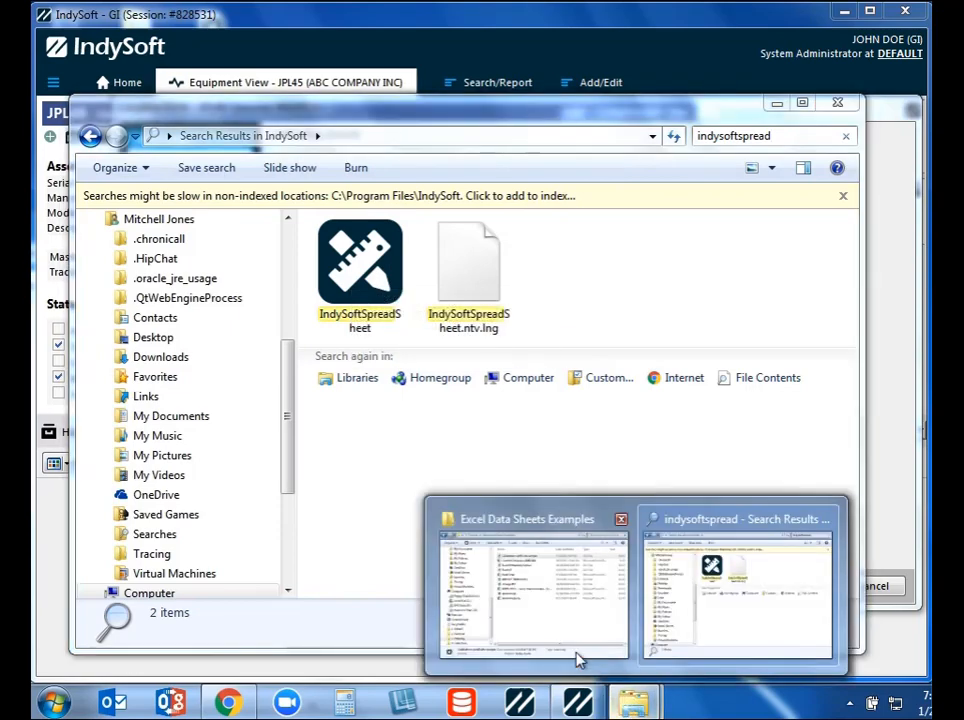
left_click(528, 522)
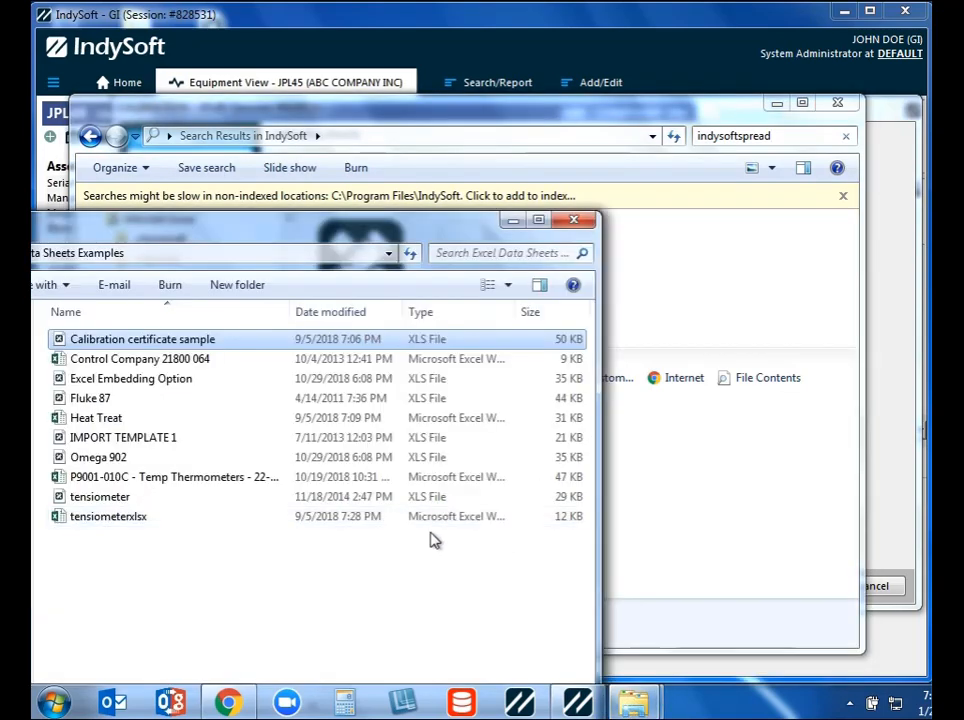
left_click_drag(172, 238, 228, 220)
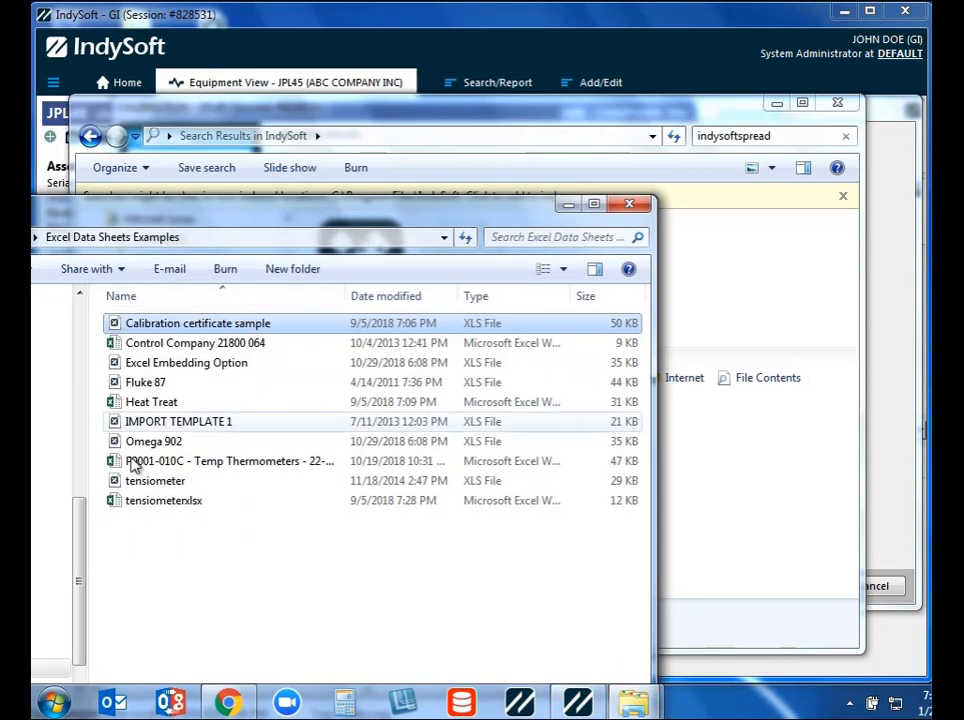
double_click(217, 343)
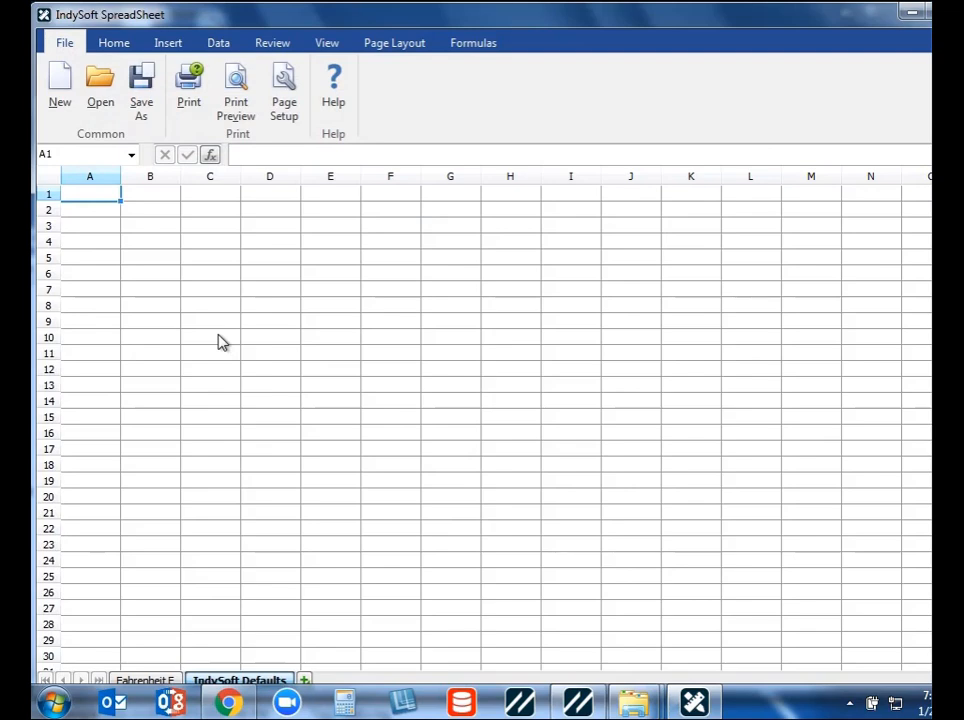
left_click(146, 680)
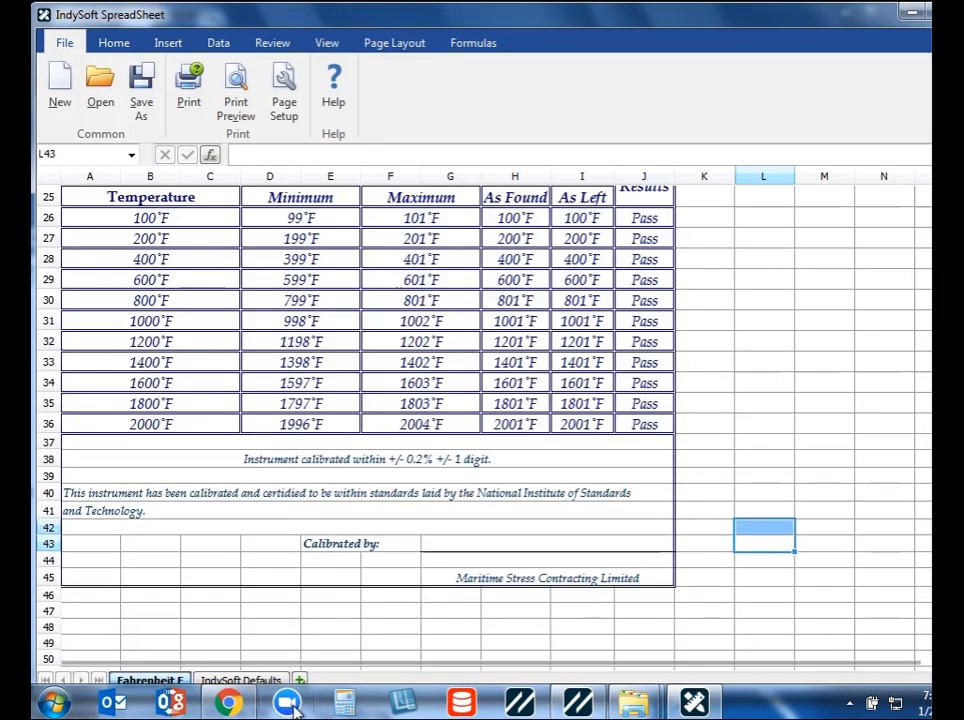
left_click(824, 426)
scroll(727, 426, "up", 5)
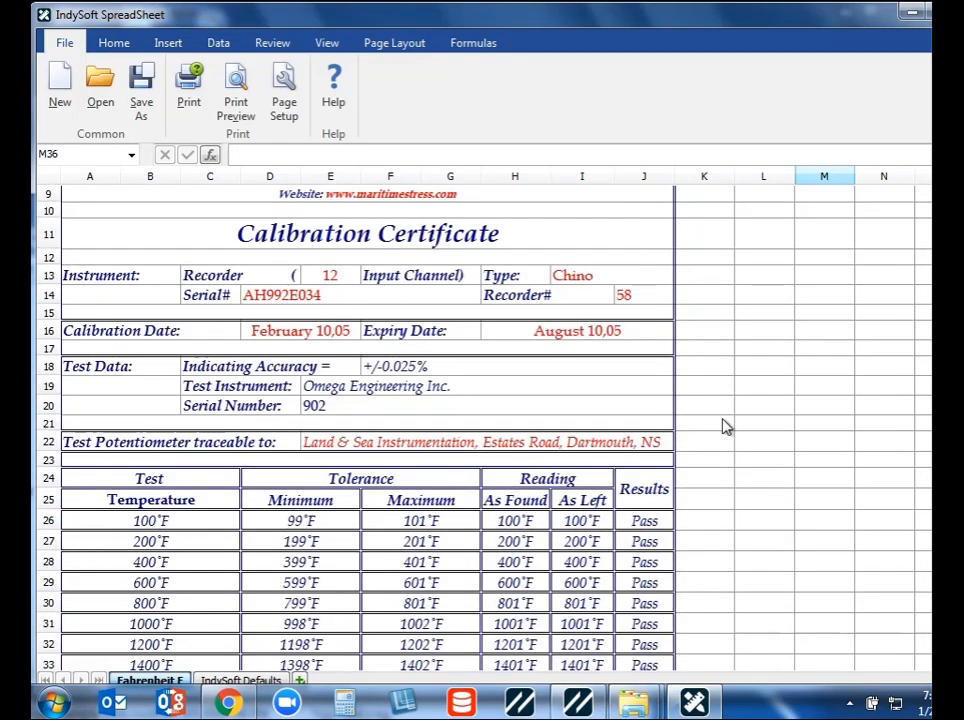
- Close the sample certificate spreadsheet and the open folder windows to return to the JPL45 calibration event
left_click_drag(656, 24, 455, 90)
left_click(787, 88)
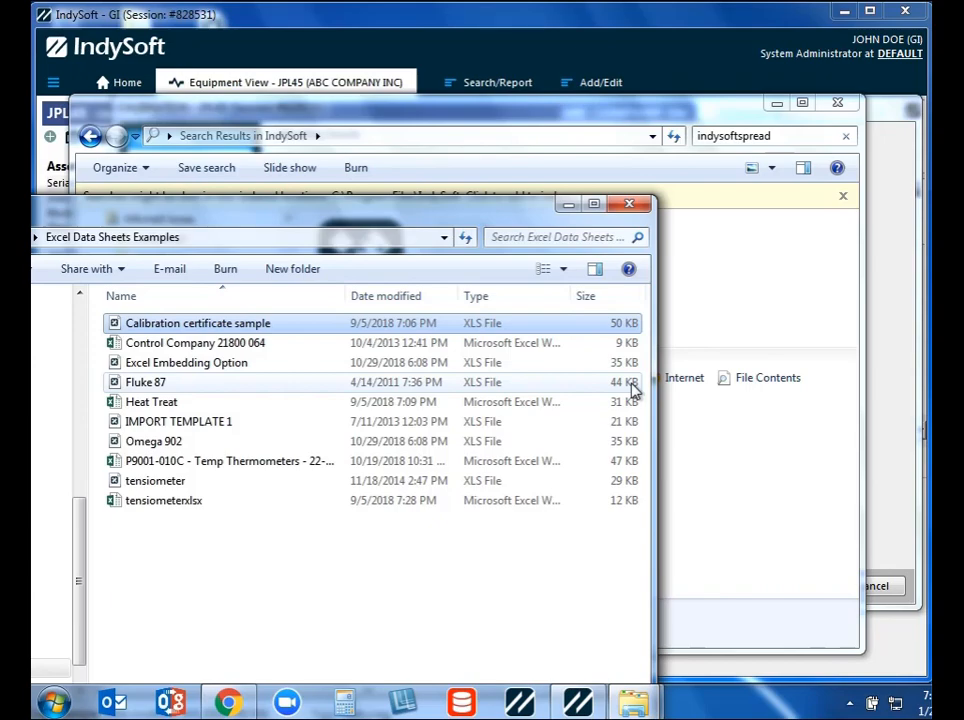
left_click(629, 204)
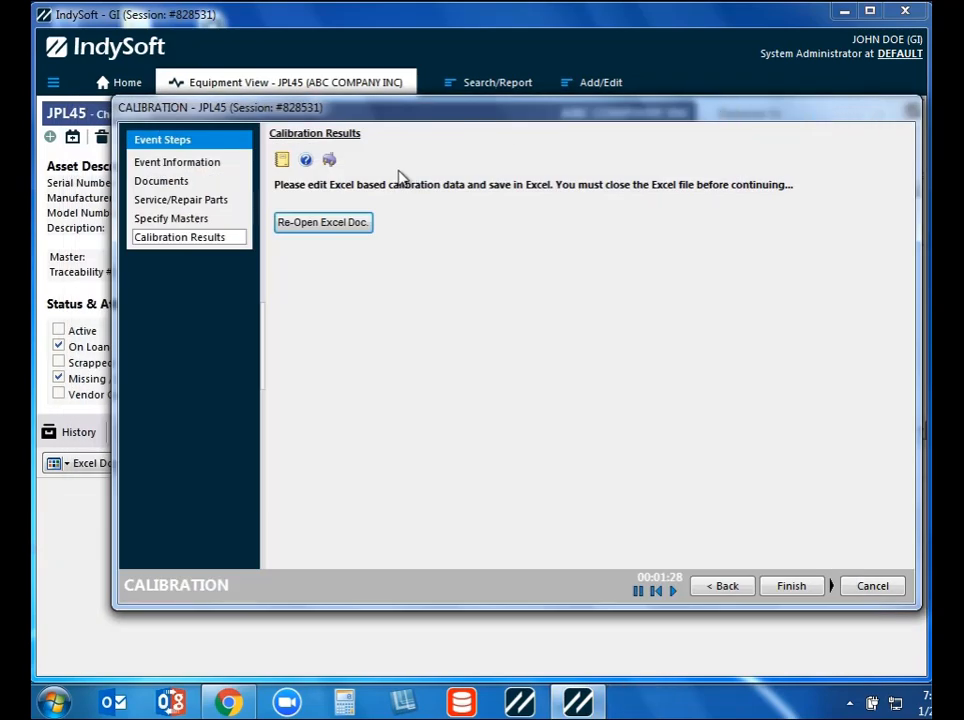
- Cancel the JPL45 calibration event and discard all its changes
left_click(871, 588)
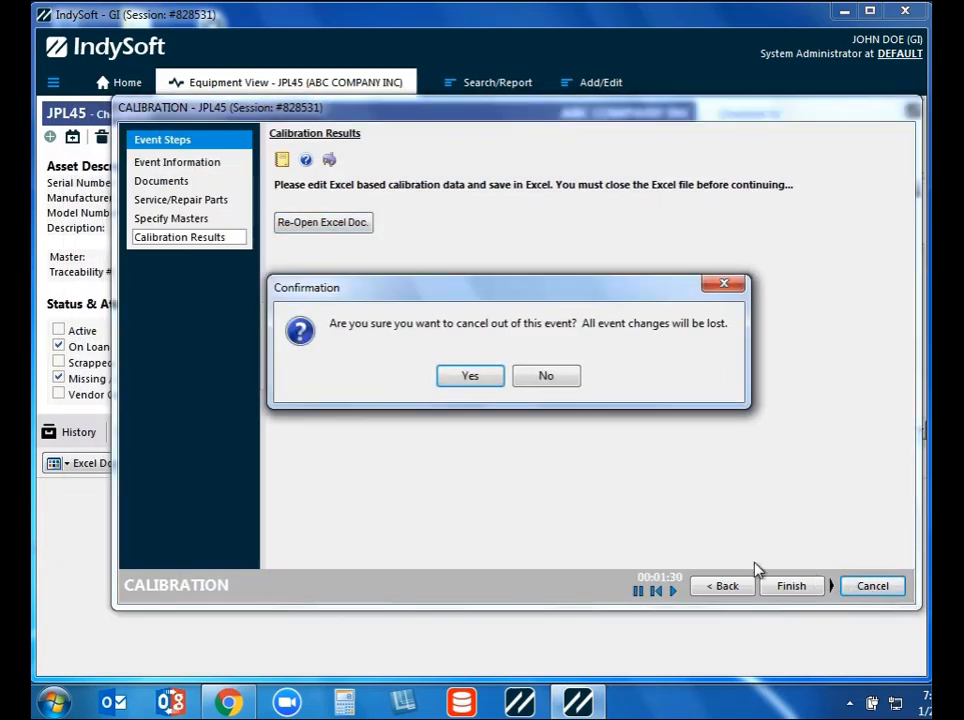
left_click(466, 382)
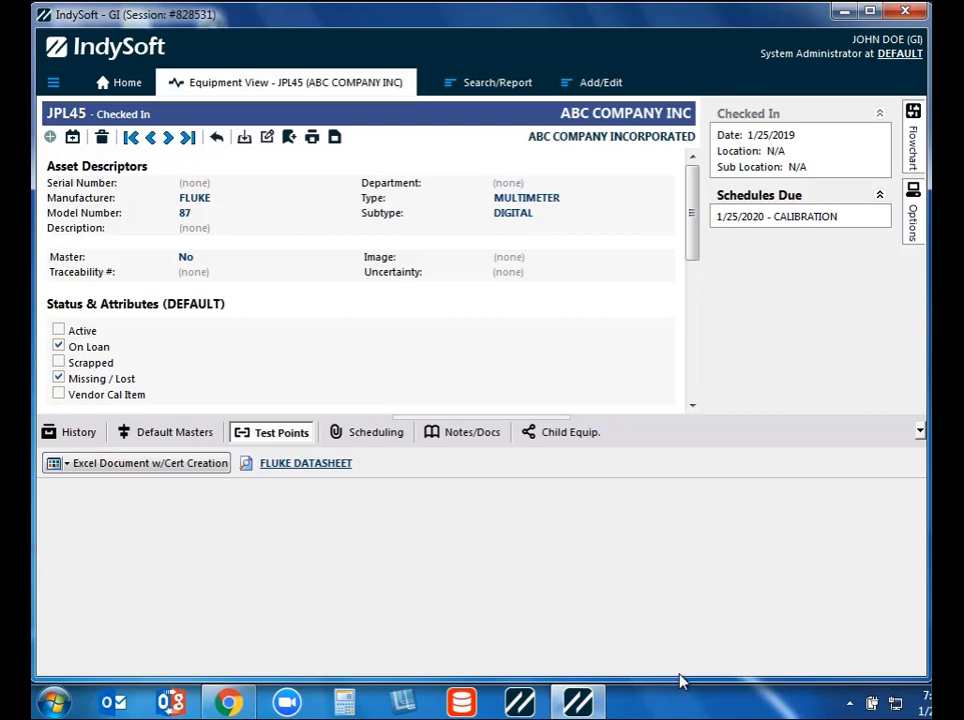
mouse_move(578, 702)
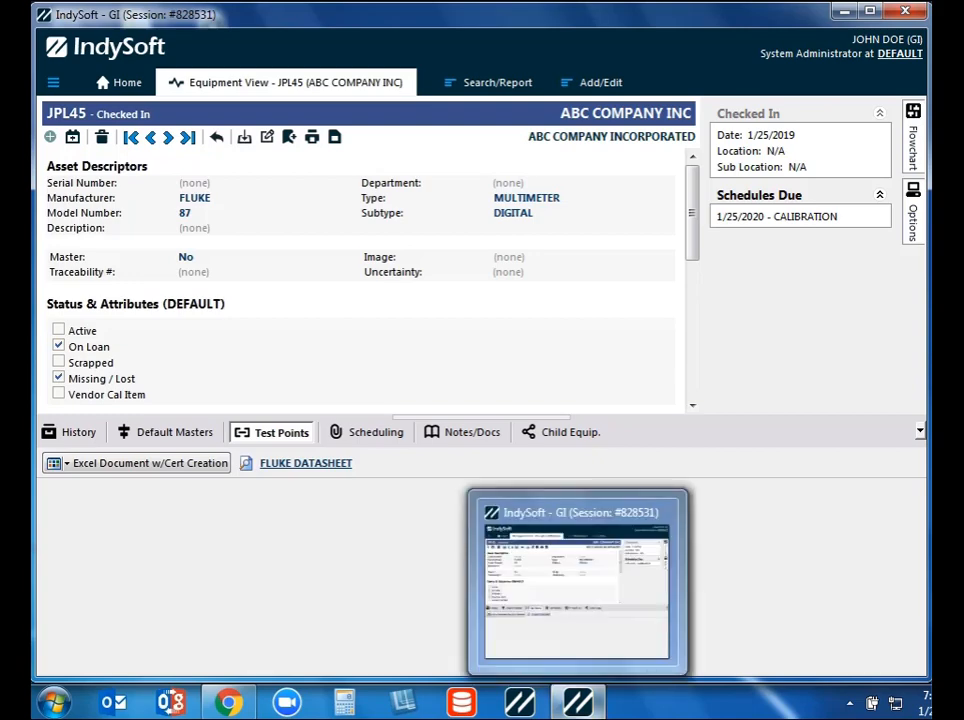
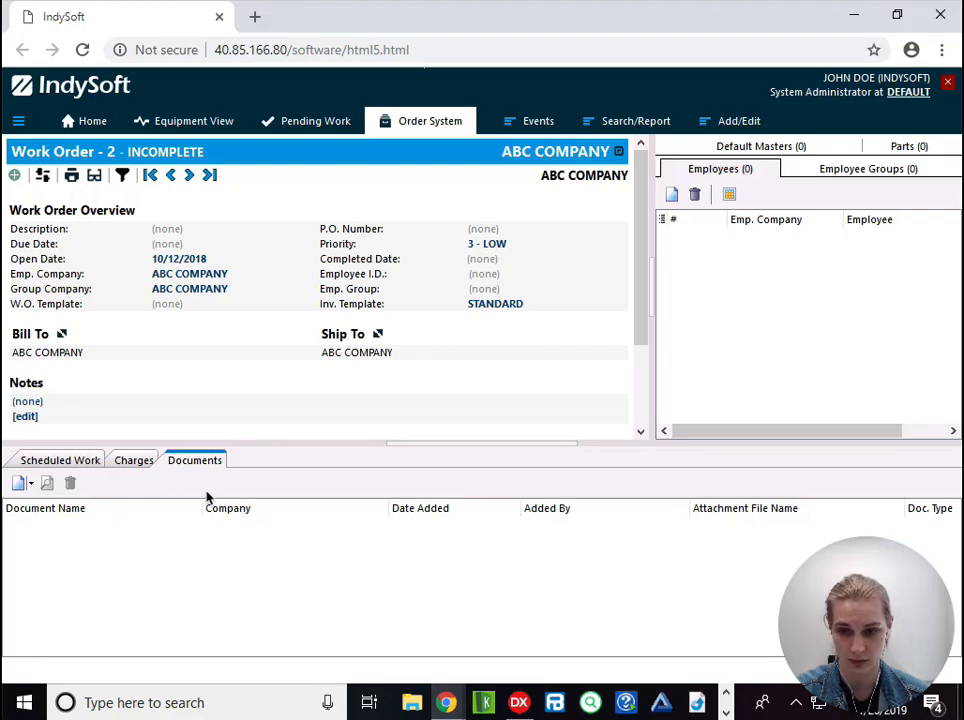
- Add a signature from the phone app to Work Order 2's documents
left_click(24, 484)
left_click(32, 484)
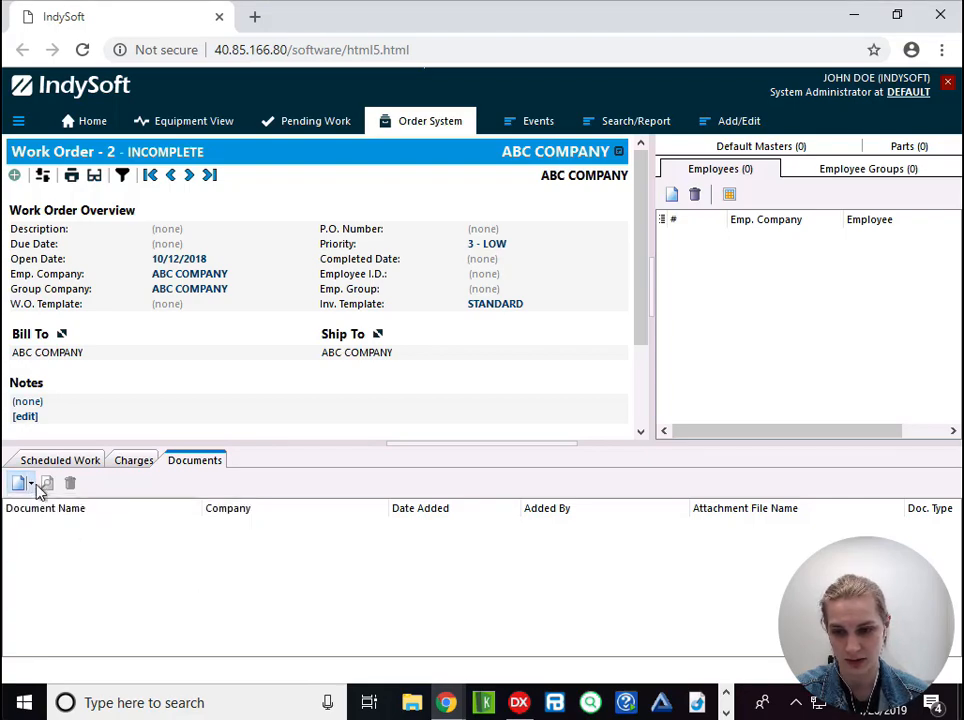
left_click(31, 484)
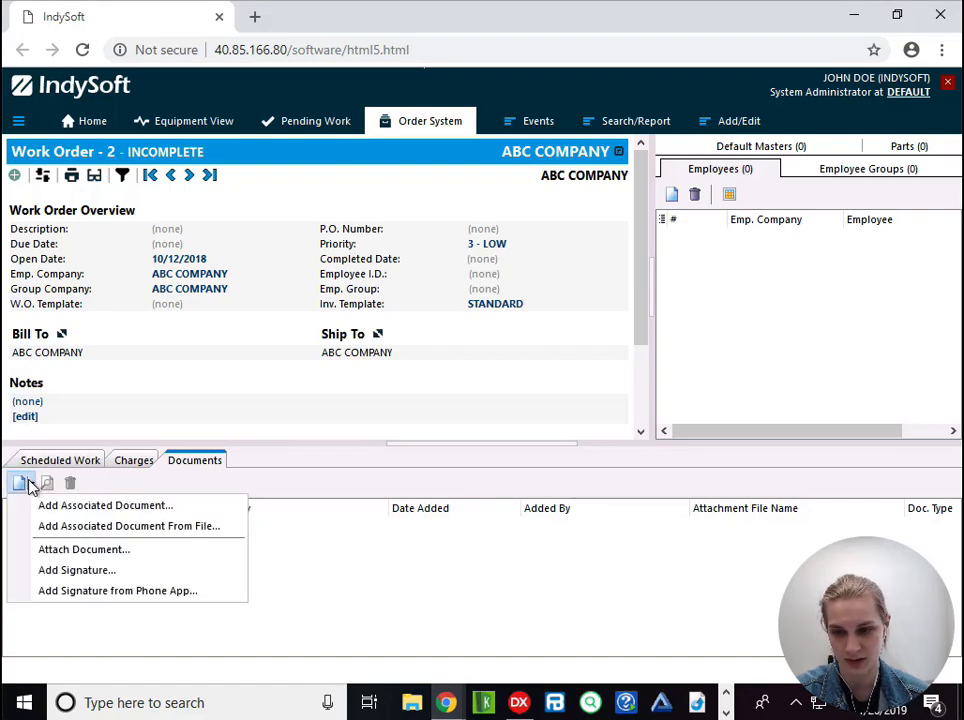
left_click(105, 591)
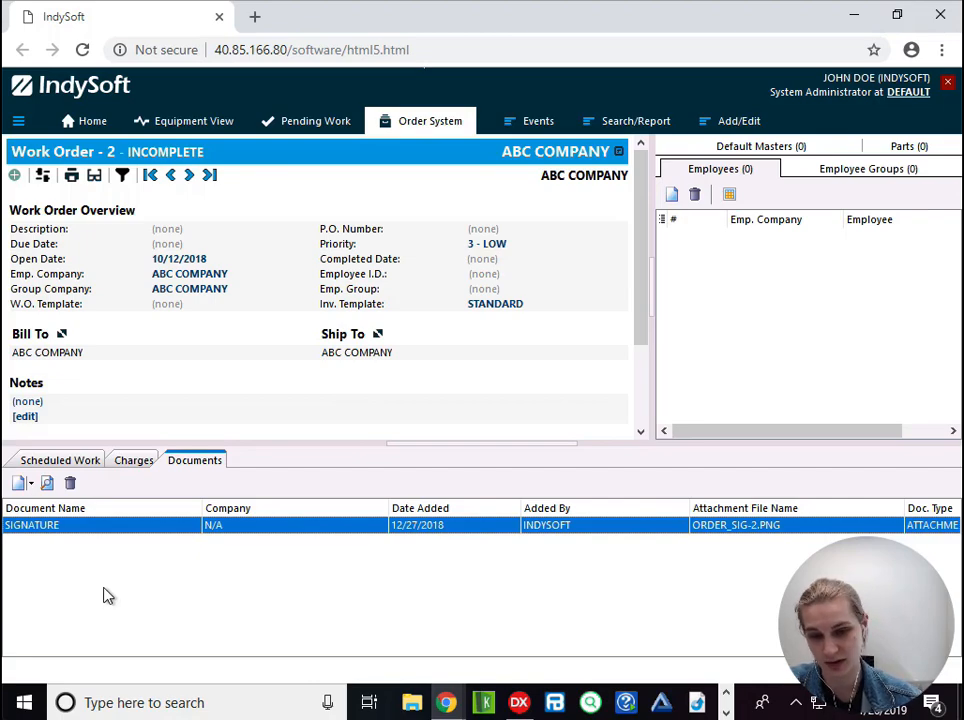
- Open the work order's SIGNATURE attachment to inspect the captured signature image, and close it again
left_click(97, 530)
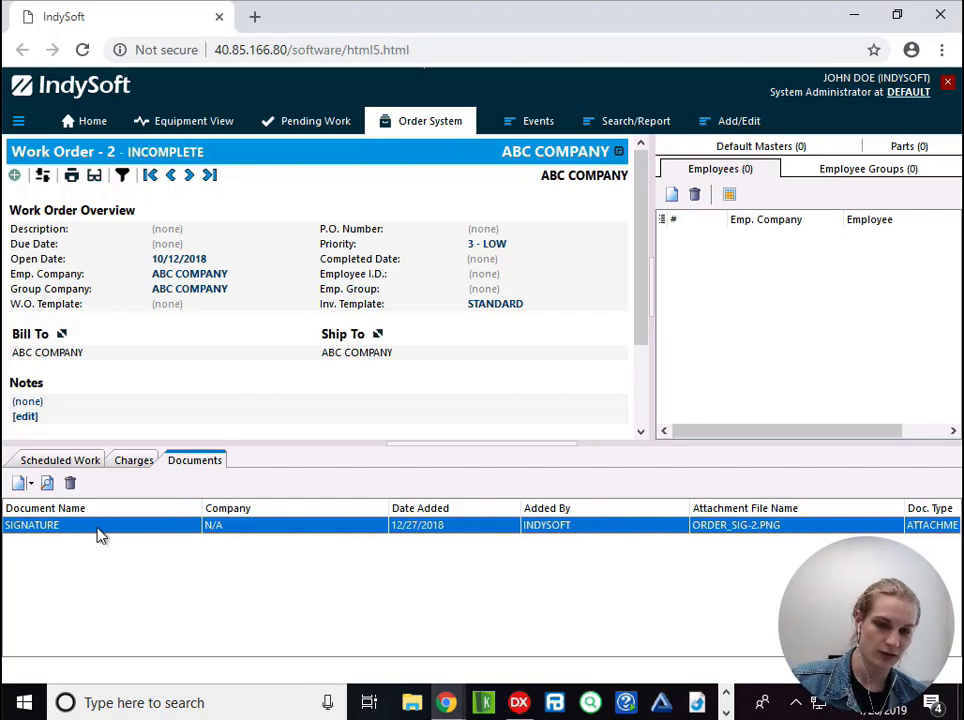
double_click(97, 528)
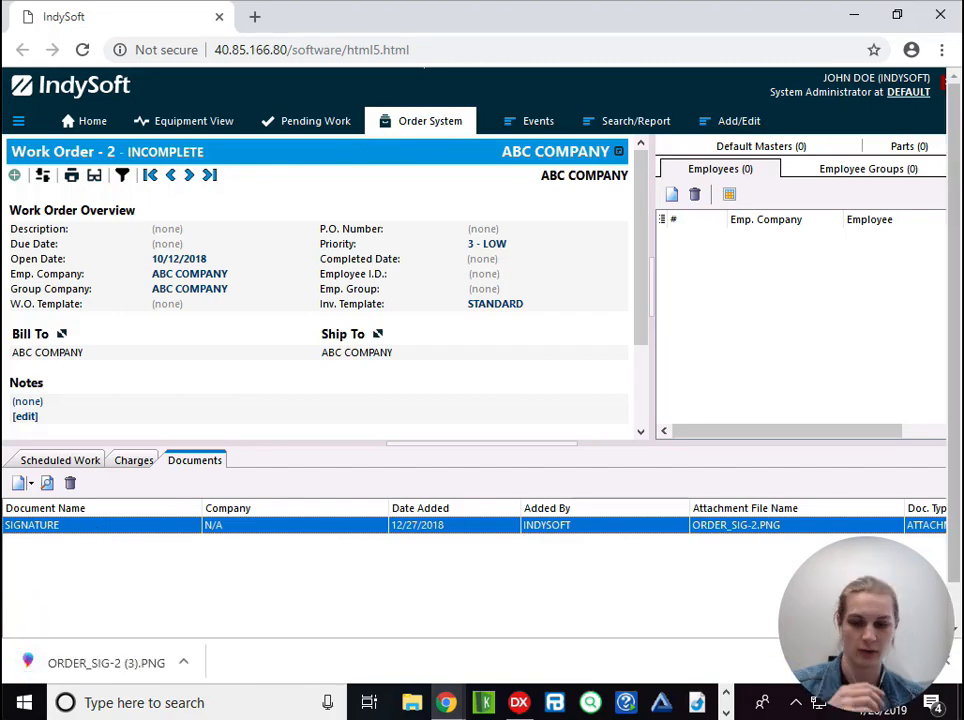
left_click(135, 664)
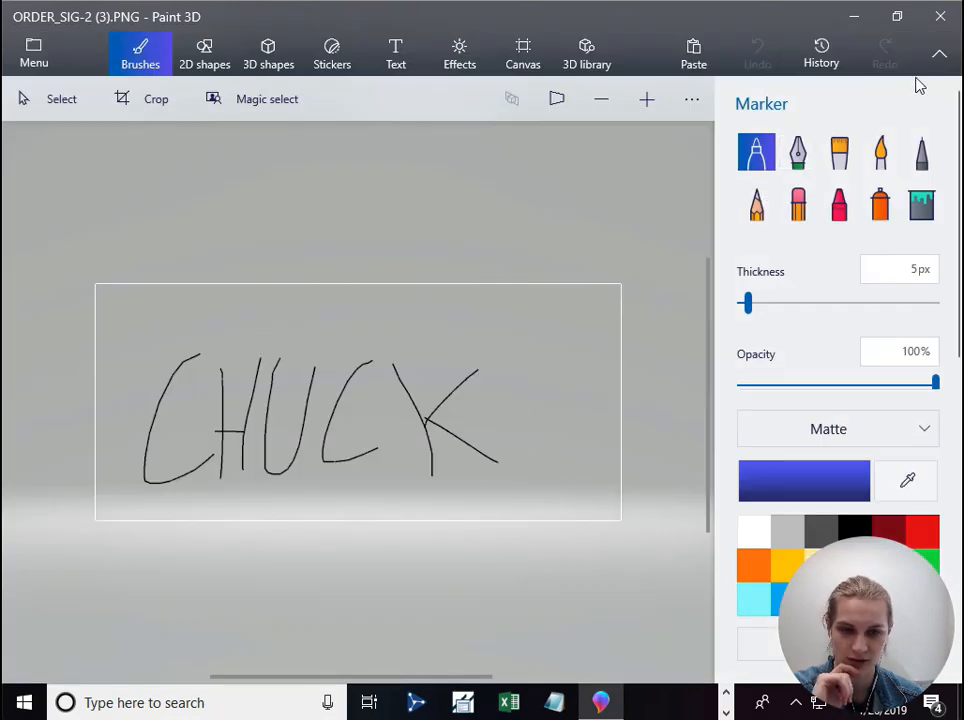
left_click(940, 16)
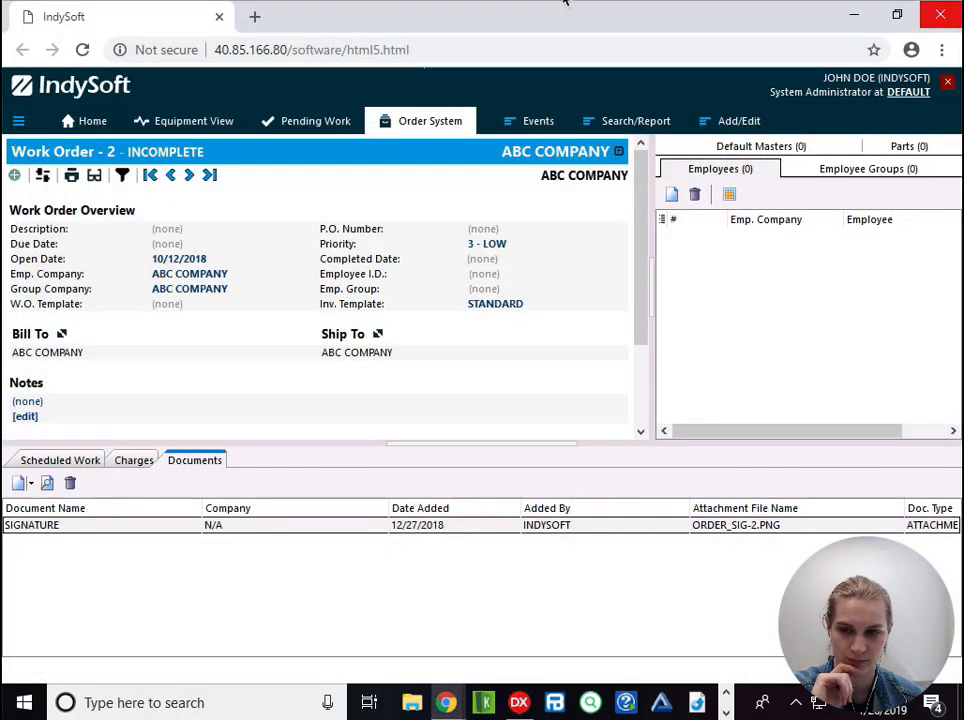
- Resume the incomplete calibration event for equipment ABC234 and show its Event Docs in the Documents section
left_click(170, 127)
left_click(535, 125)
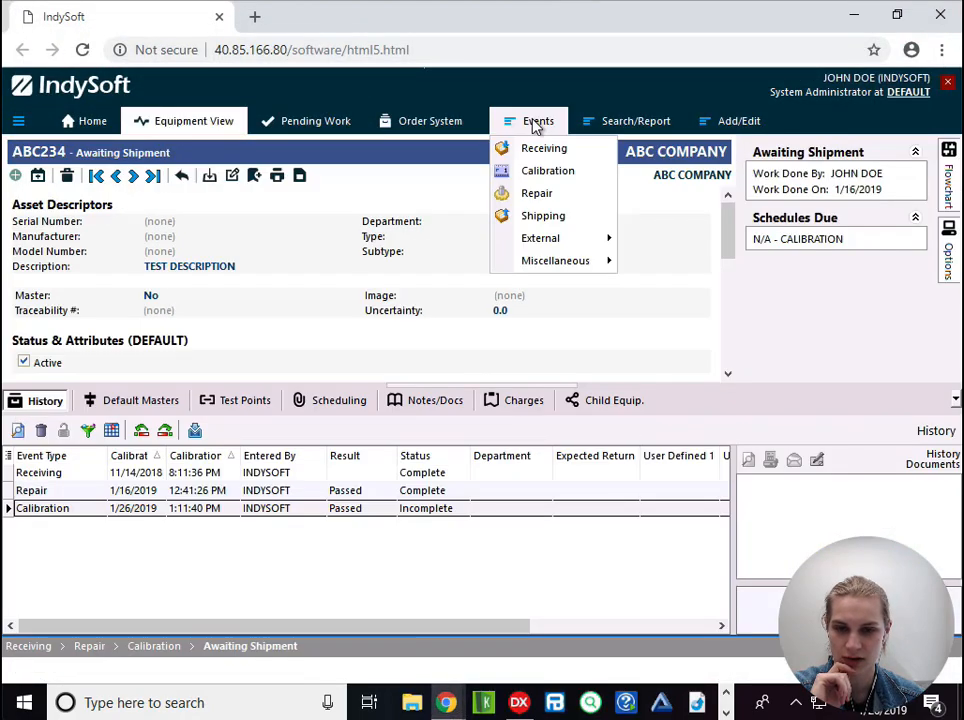
left_click(550, 176)
left_click(441, 396)
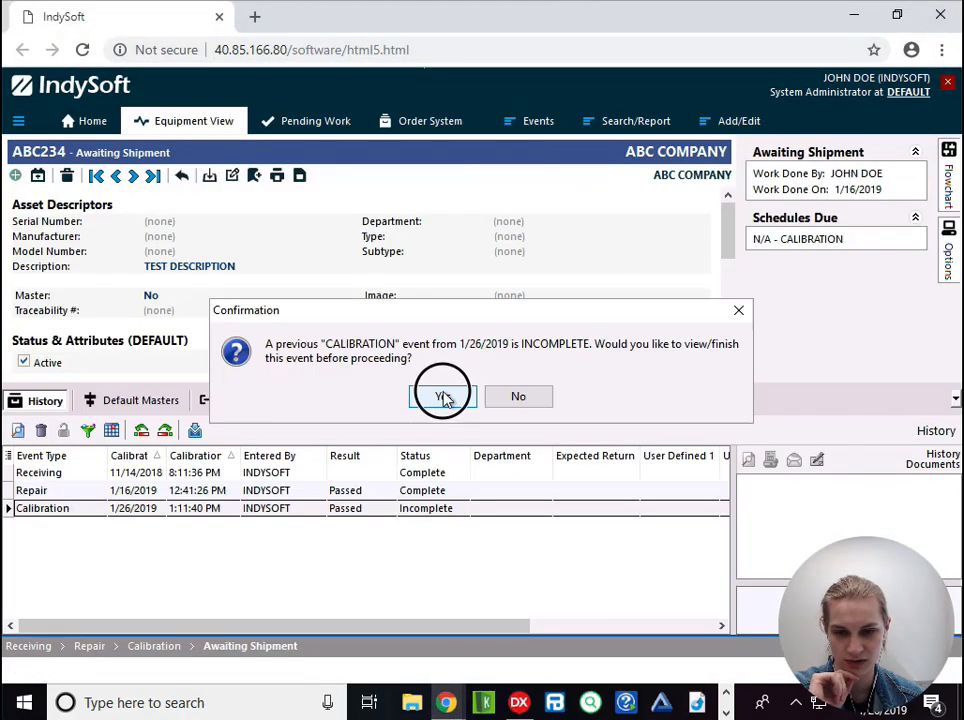
left_click(603, 572)
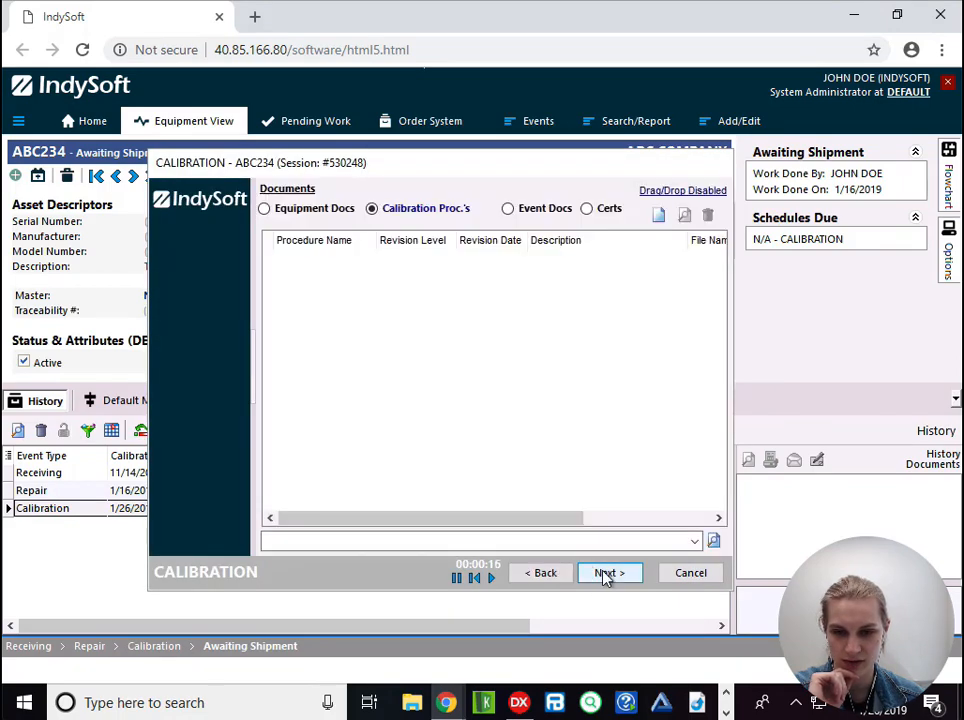
left_click(521, 210)
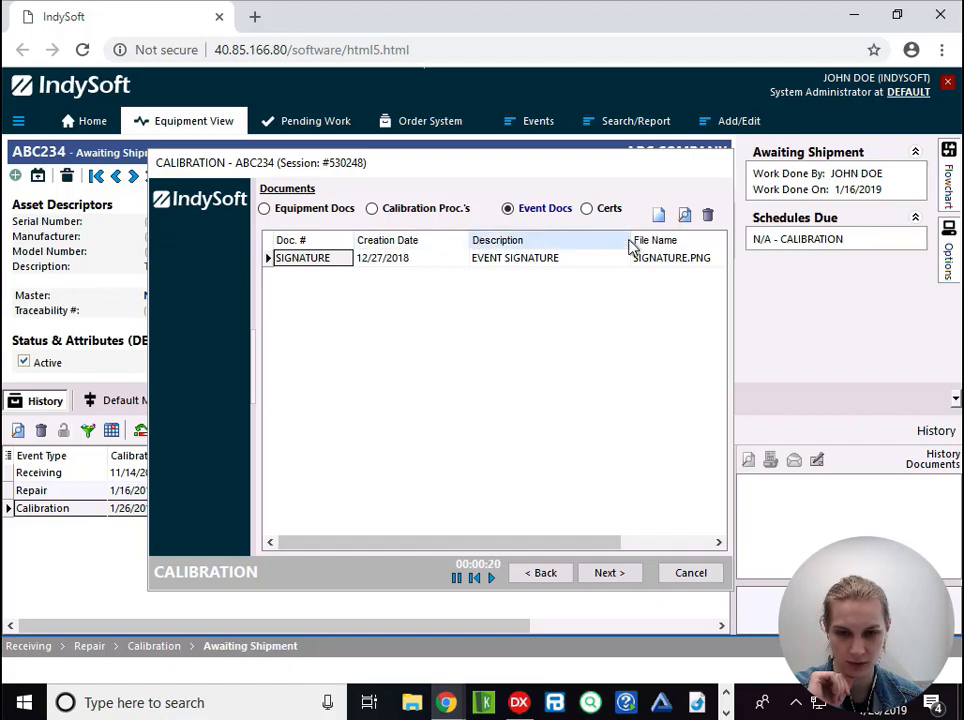
- Replace the calibration event's existing signature with a new one from the phone app
left_click(659, 216)
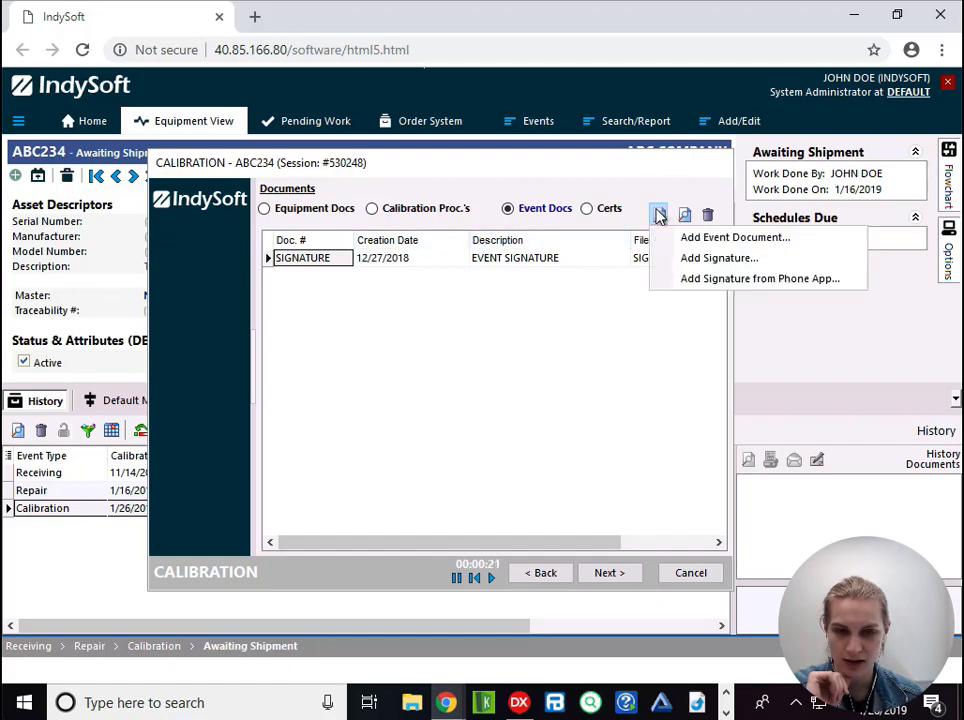
left_click(715, 283)
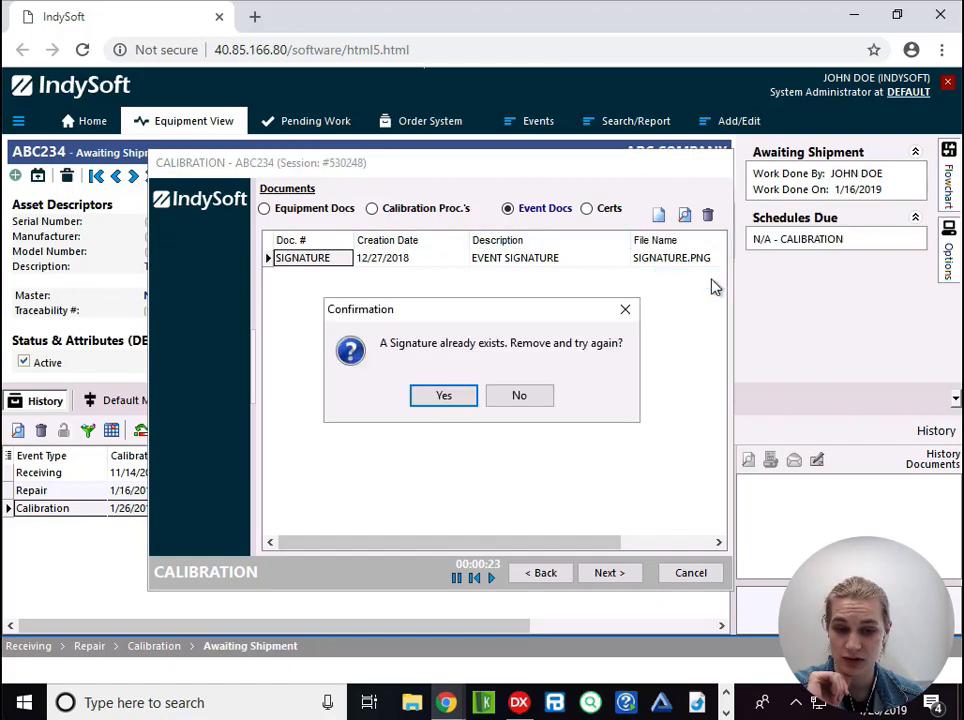
left_click(422, 398)
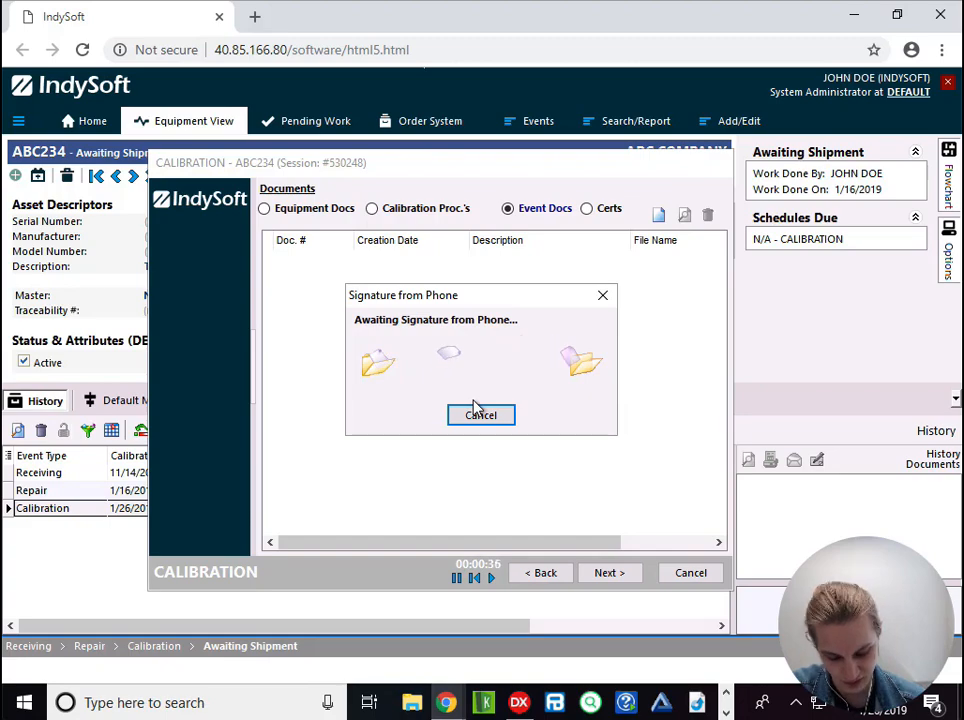
- Open the event's SIGNATURE document to inspect the new signature image, close the image, and cancel out of the calibration event
left_click(303, 260)
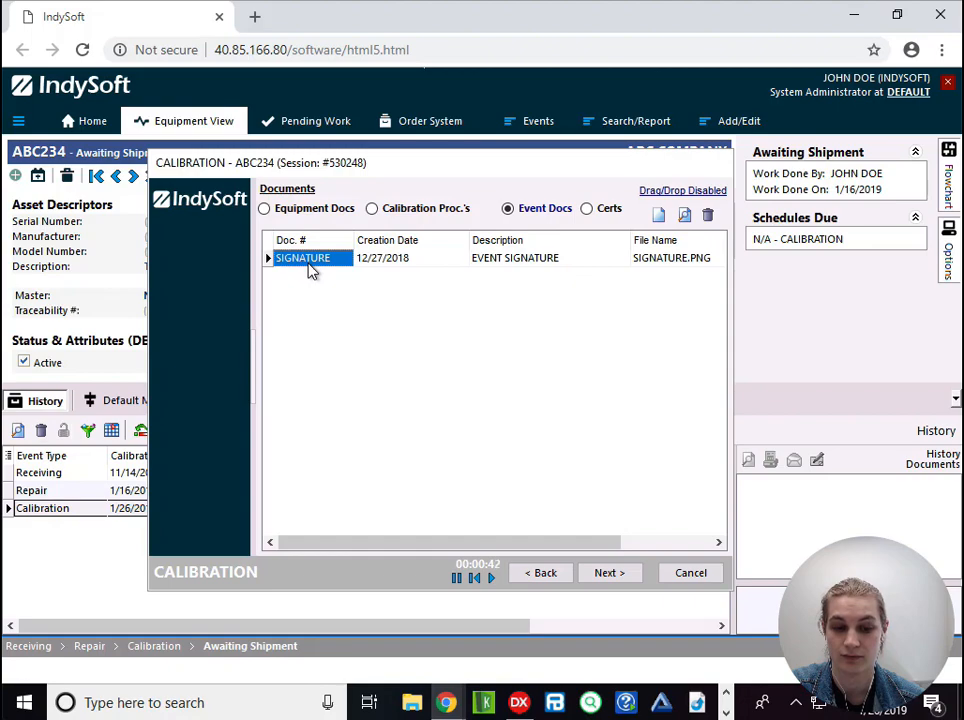
double_click(310, 270)
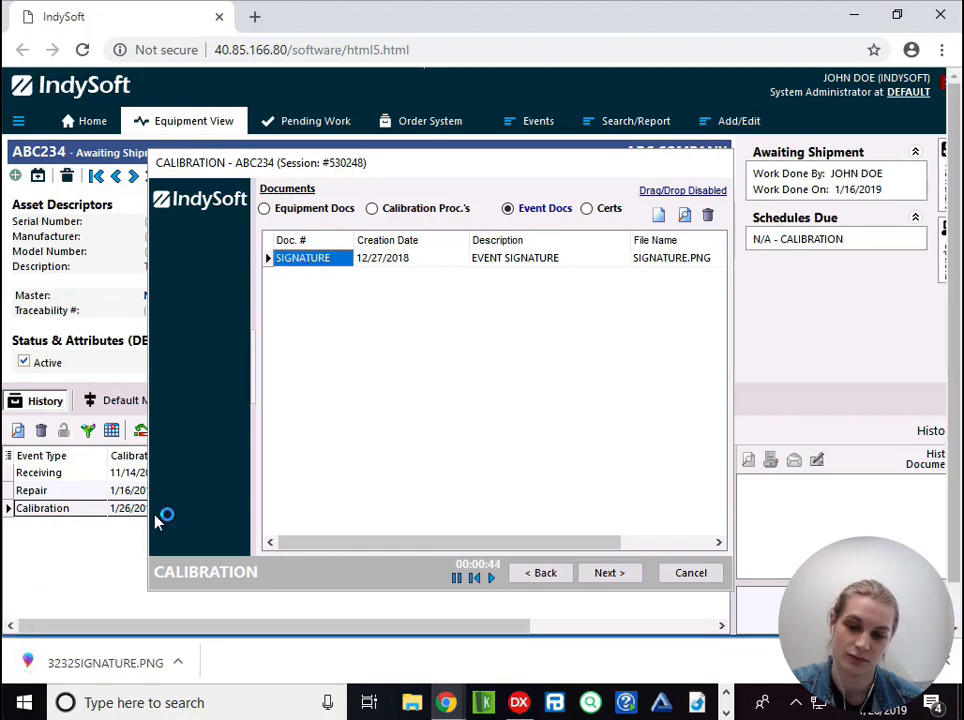
left_click(122, 660)
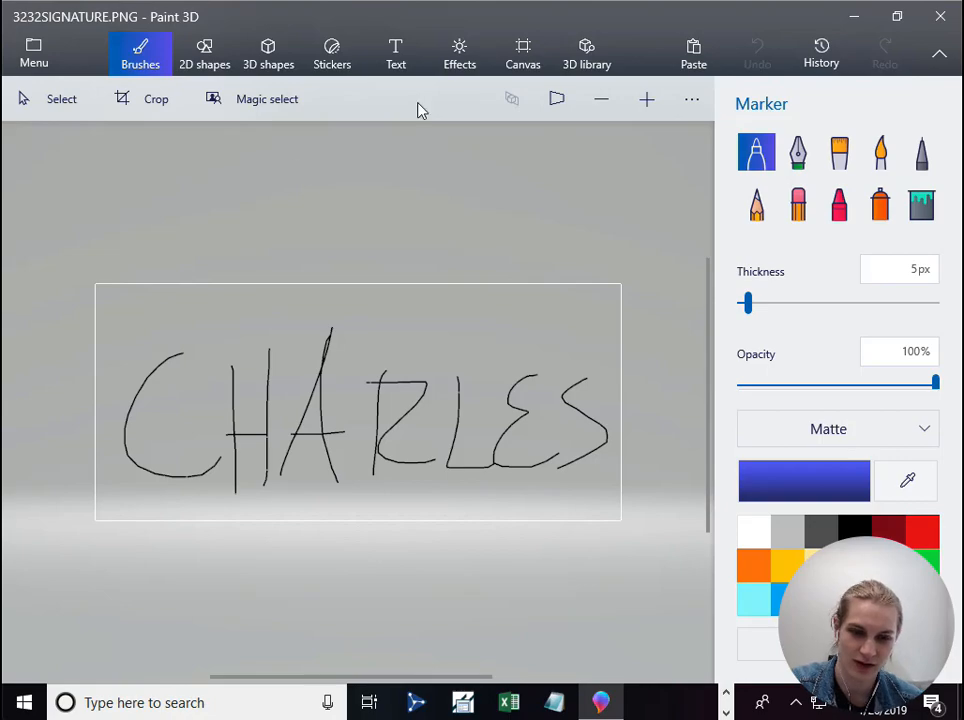
left_click(940, 16)
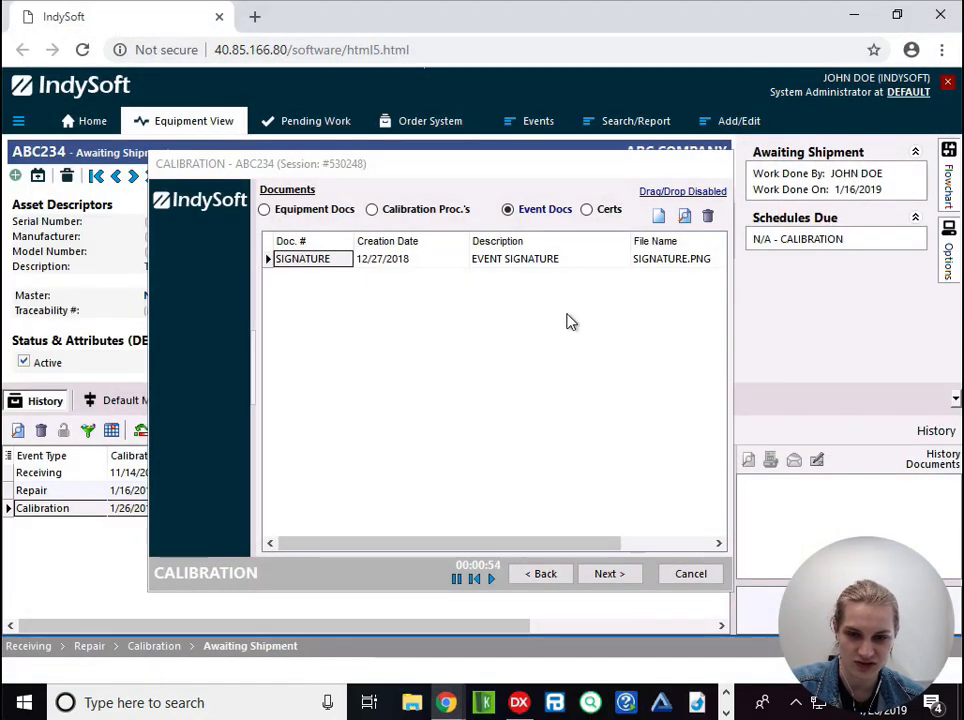
left_click(684, 575)
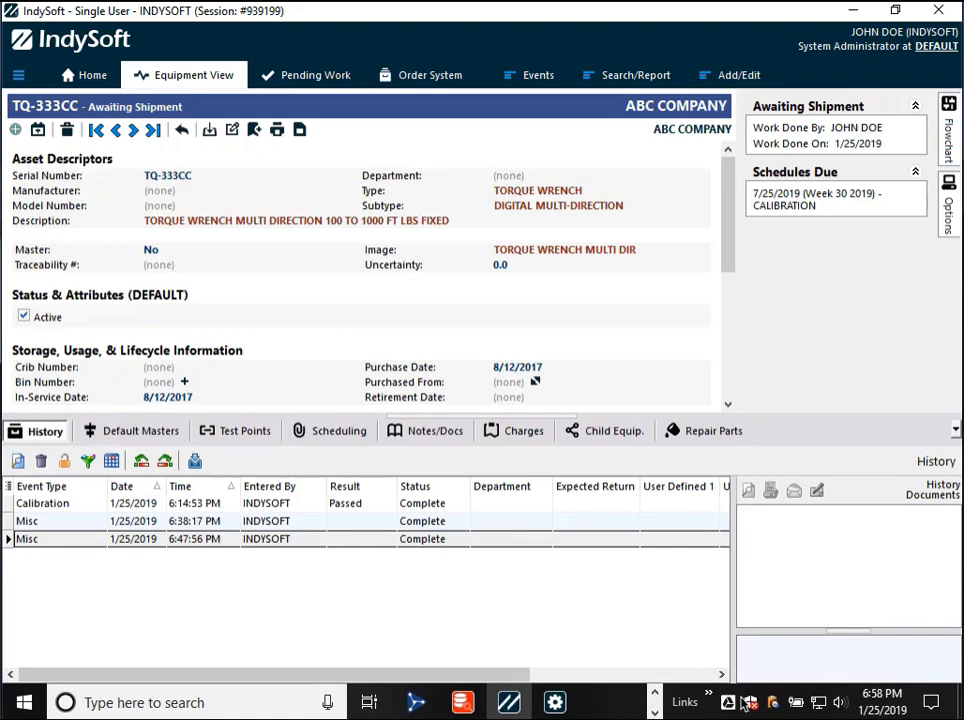
- Review the MISC event's Field Settings in the Work Flow Configuration Wizard and start a Misc event for TQ-333CC in IndySoft
left_click(554, 704)
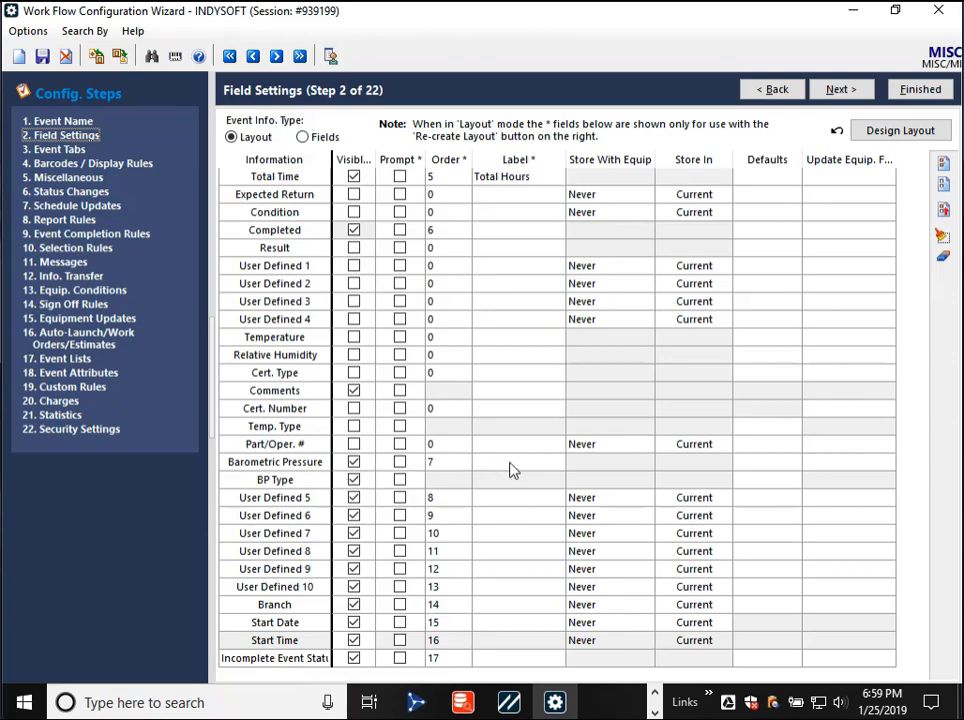
key("alt+Tab")
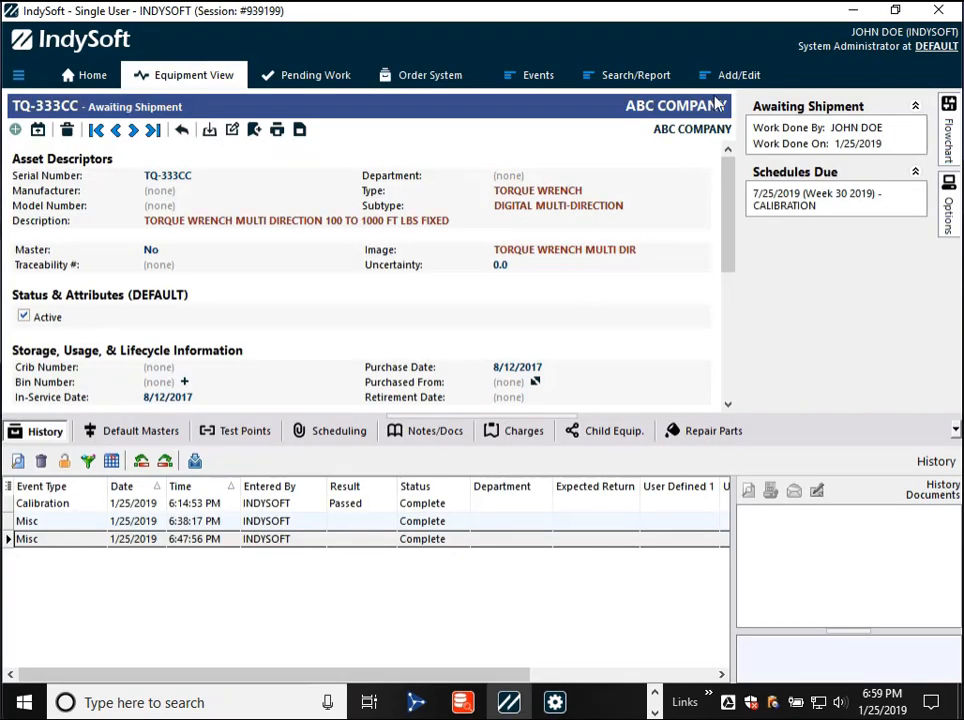
left_click(536, 76)
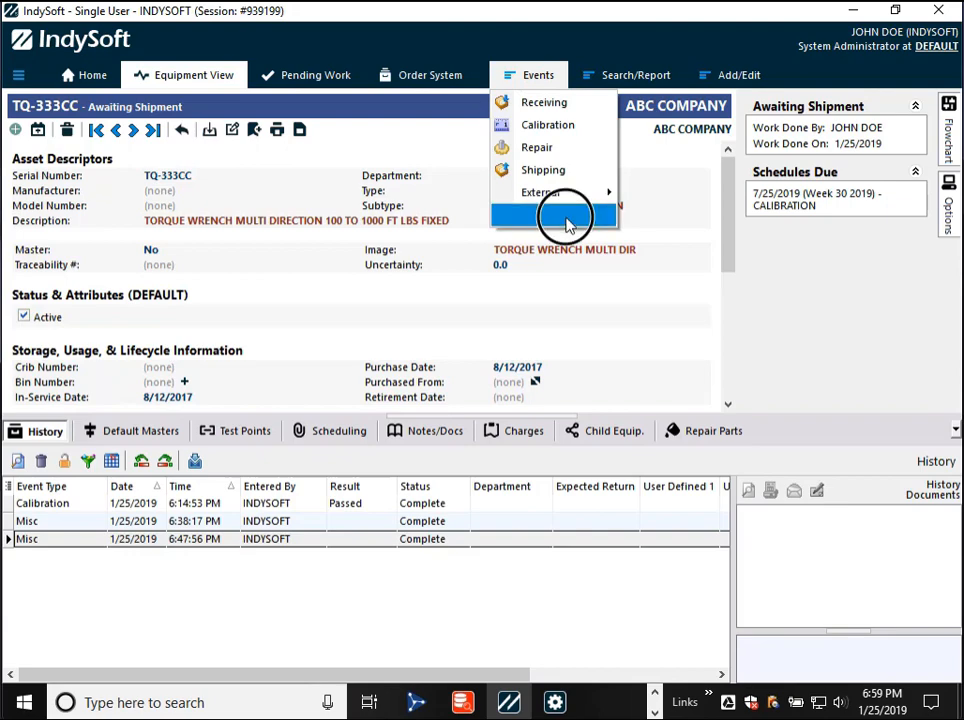
mouse_move(566, 218)
left_click(654, 242)
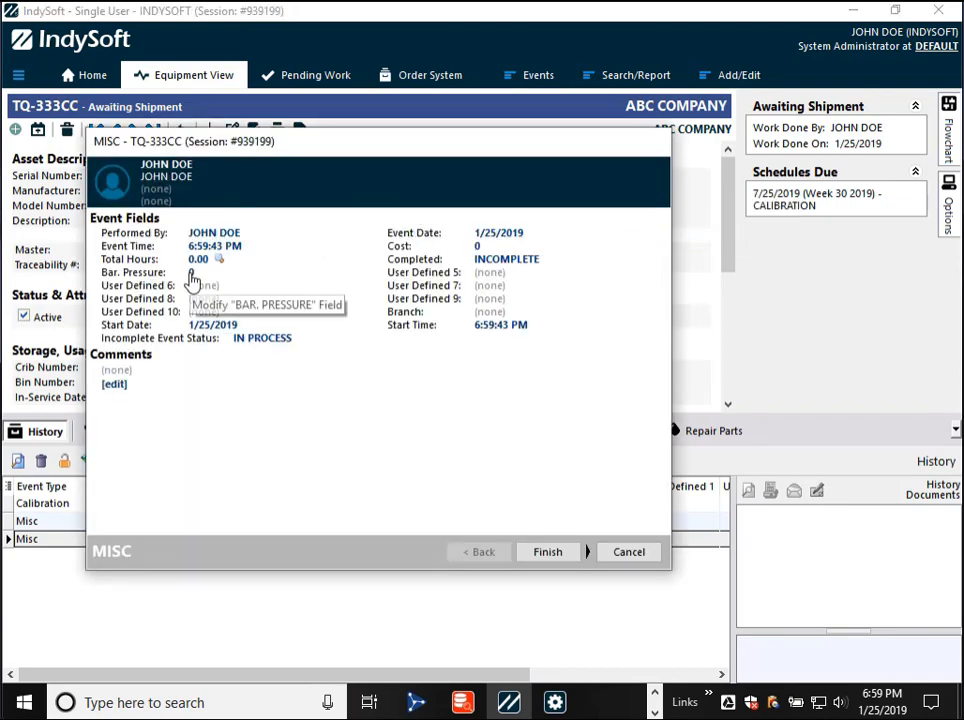
- Examine the unit choices for the Misc event's Bar. Pressure field and close the field editor without saving
left_click(192, 278)
left_click(444, 322)
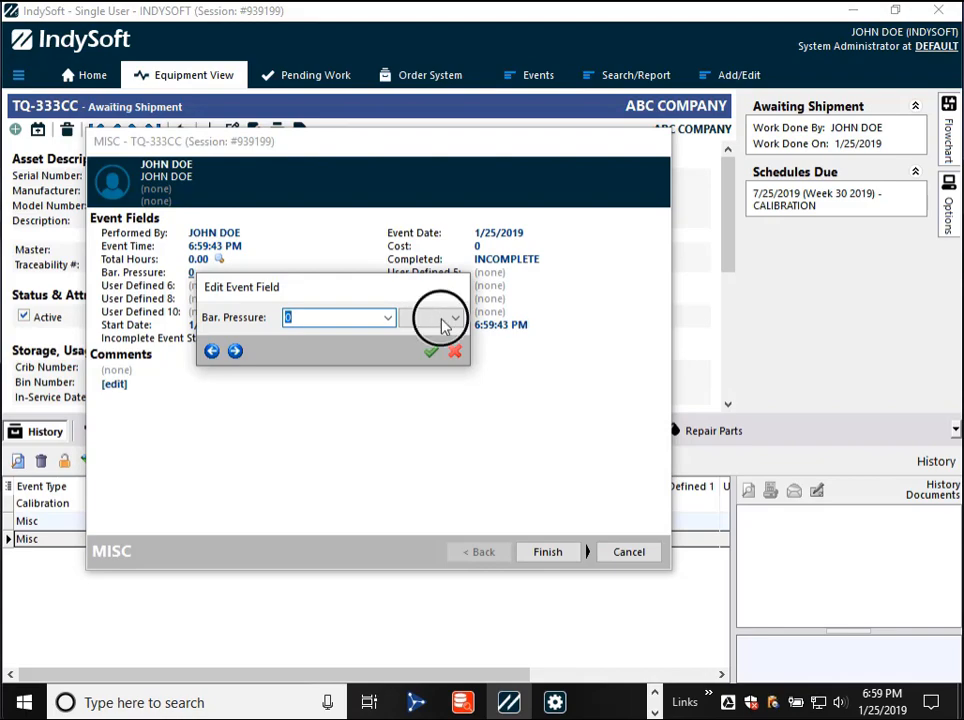
scroll(450, 380, "down", 10)
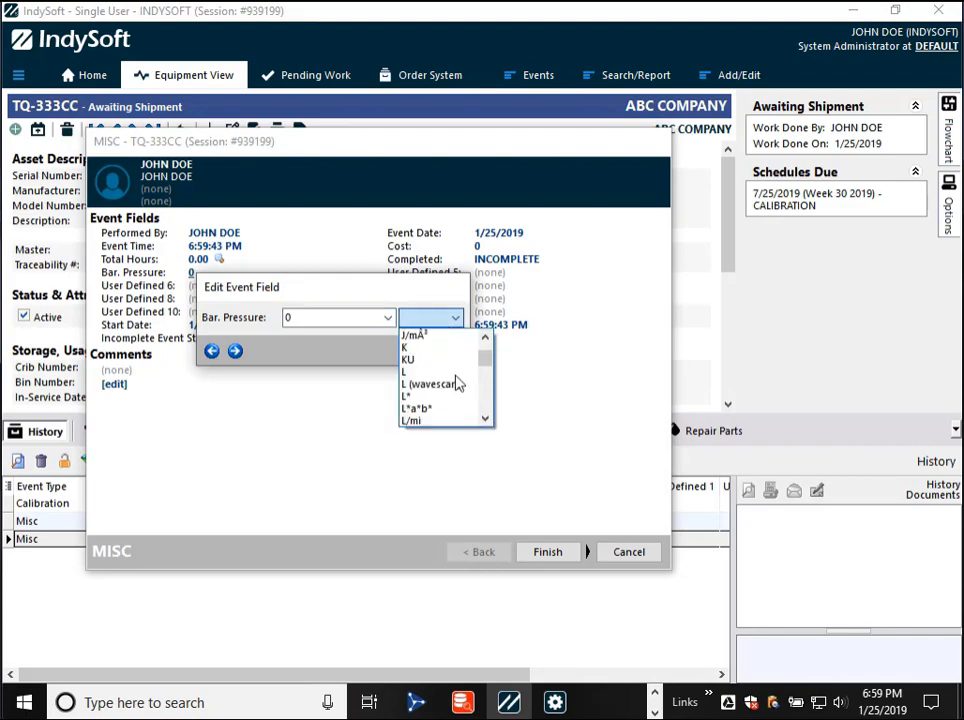
left_click(430, 297)
left_click(456, 350)
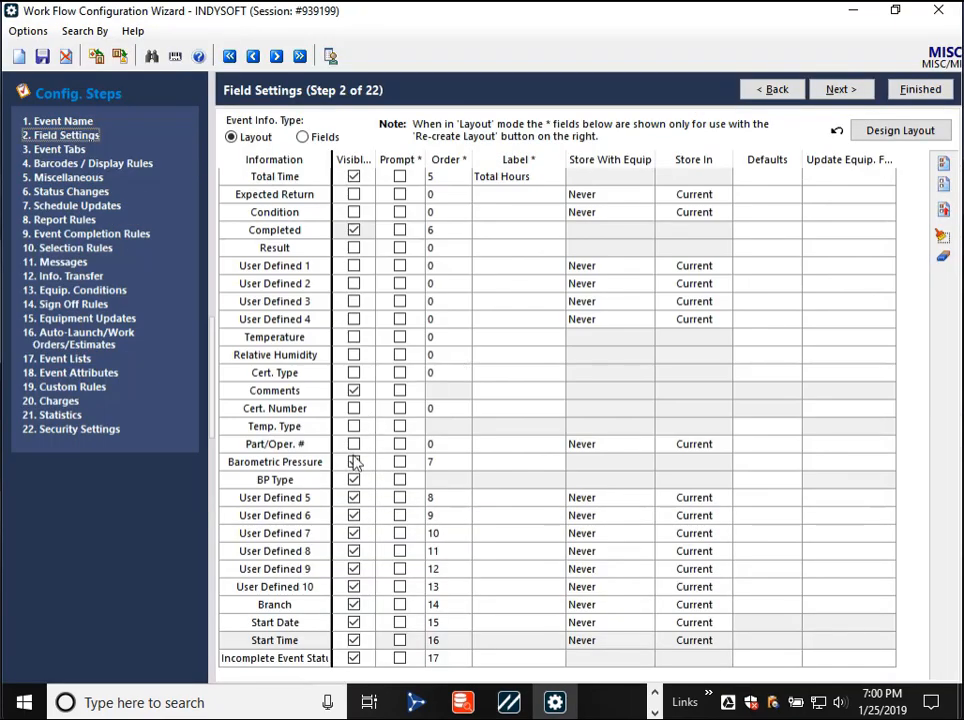
- In the Work Flow Configuration Wizard, examine the At Vendor tracking status used by the MISC event's Status Changes, and close it without changes
left_click(353, 479)
left_click(70, 191)
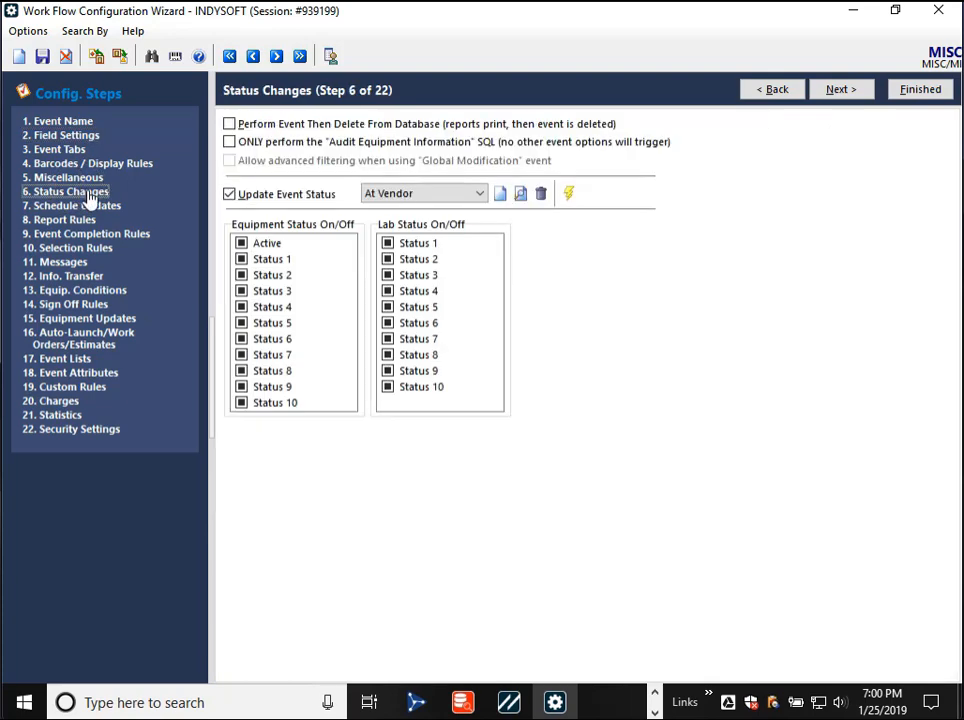
left_click(500, 193)
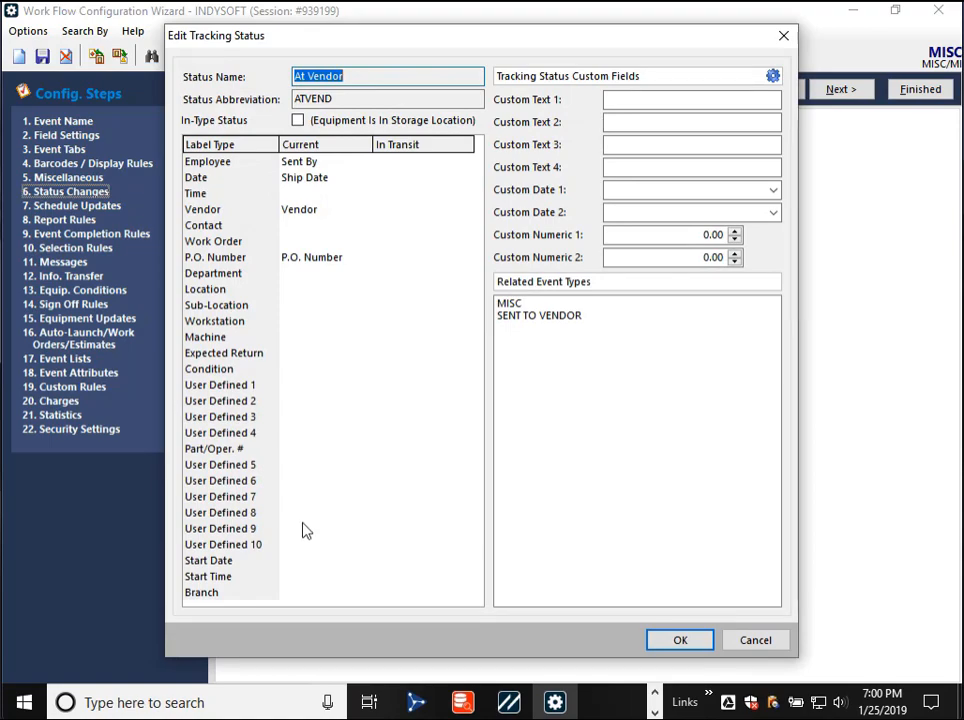
left_click(758, 642)
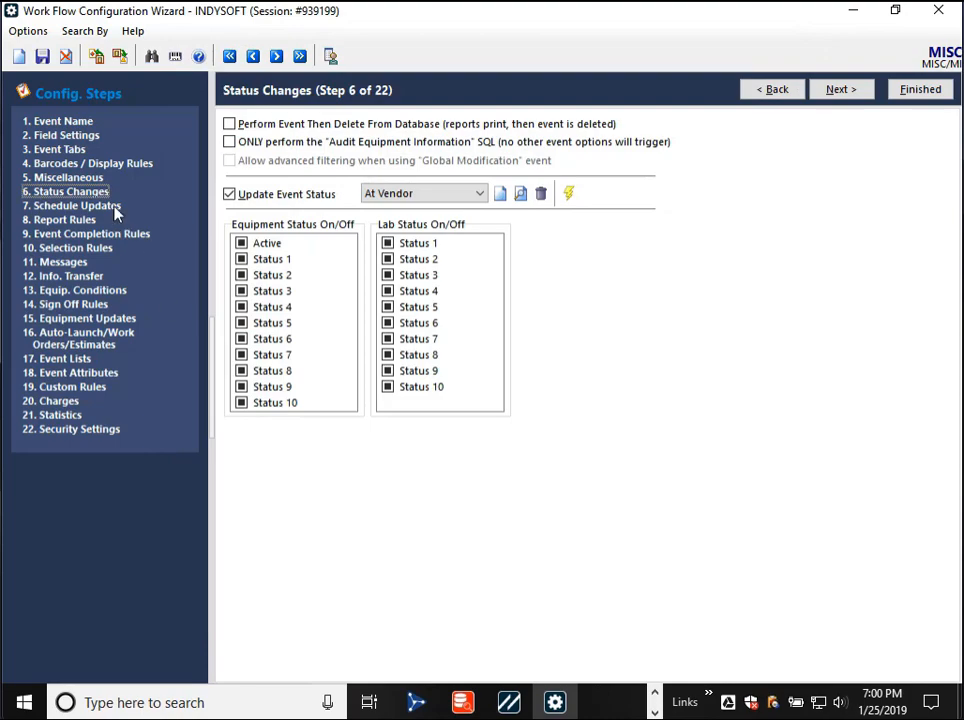
- Review the Branch and start date and time rows in Field Settings, and cancel the open Misc event in IndySoft, discarding its changes
left_click(32, 135)
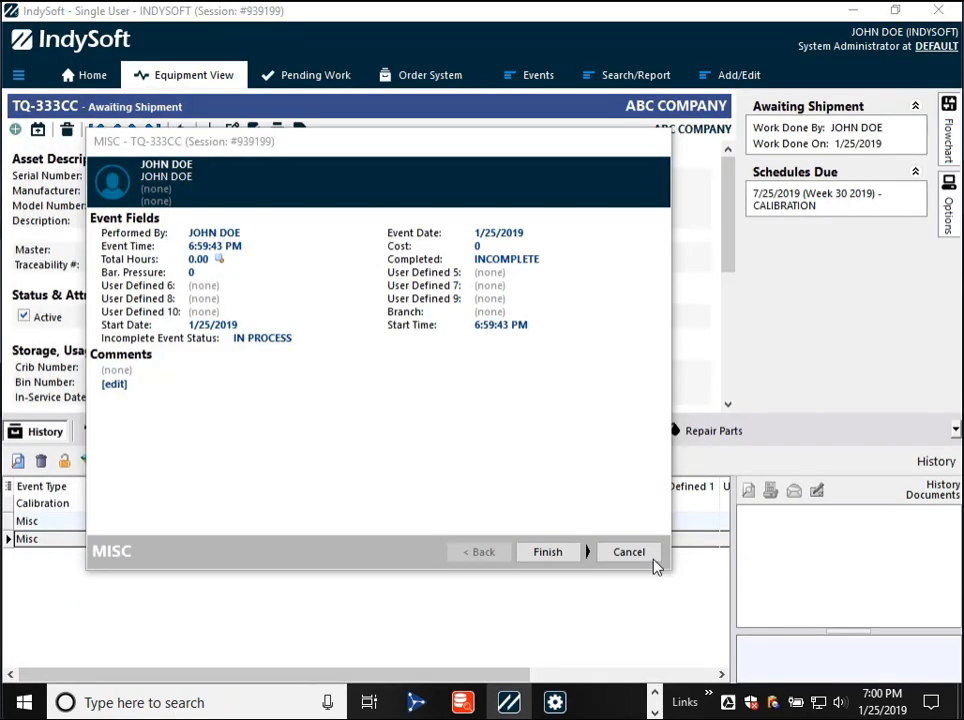
left_click(648, 557)
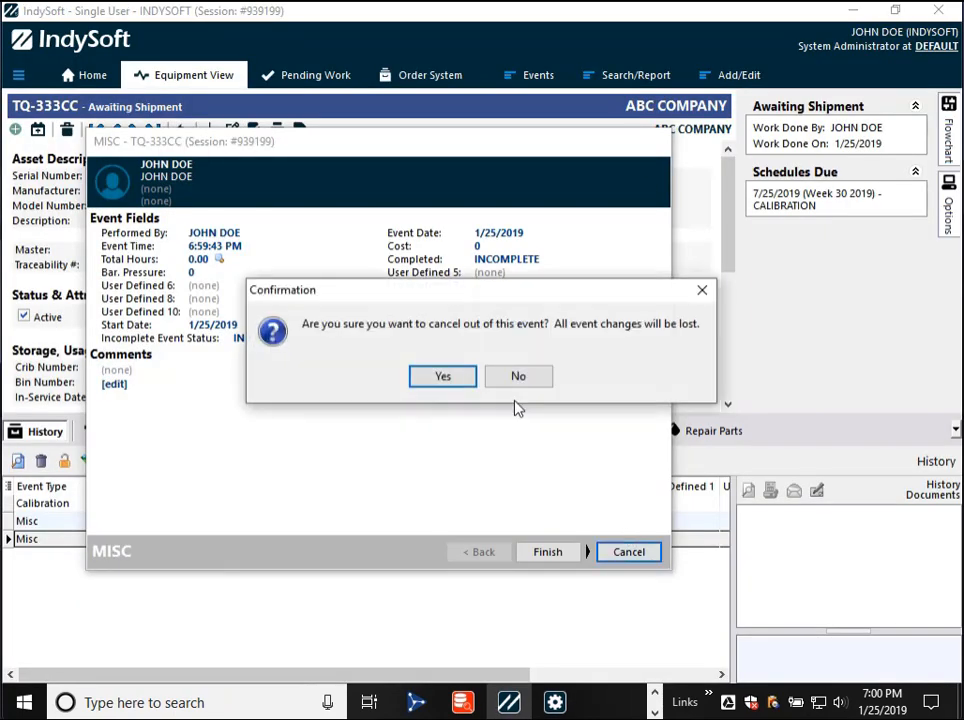
left_click(441, 376)
- Filter the company list by AB and open the ABC COMPANY record
left_click(727, 80)
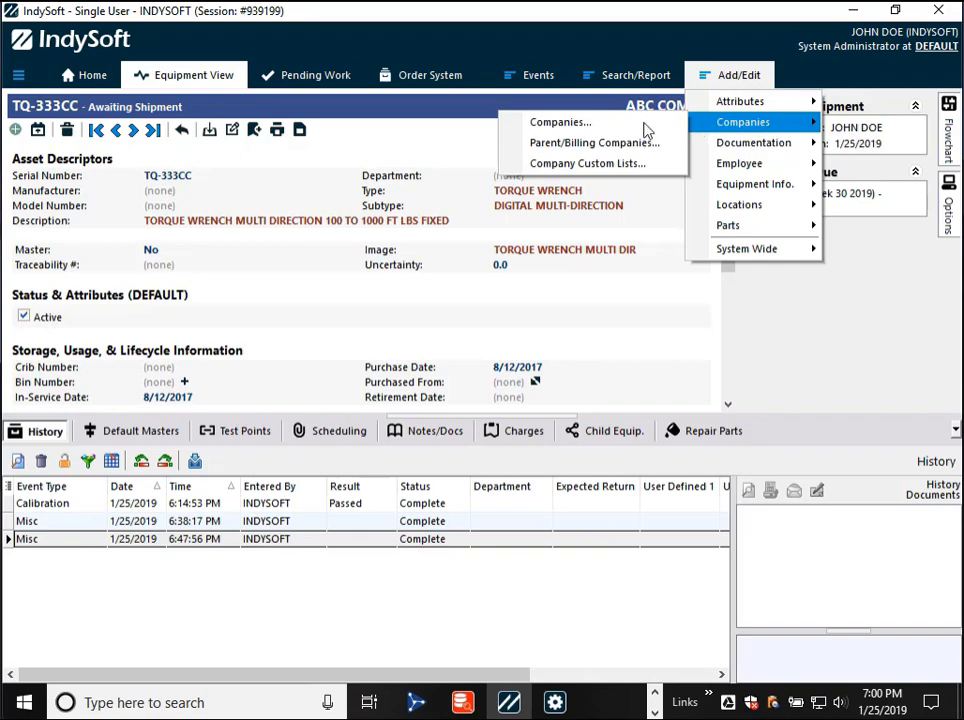
left_click(590, 122)
type("AB")
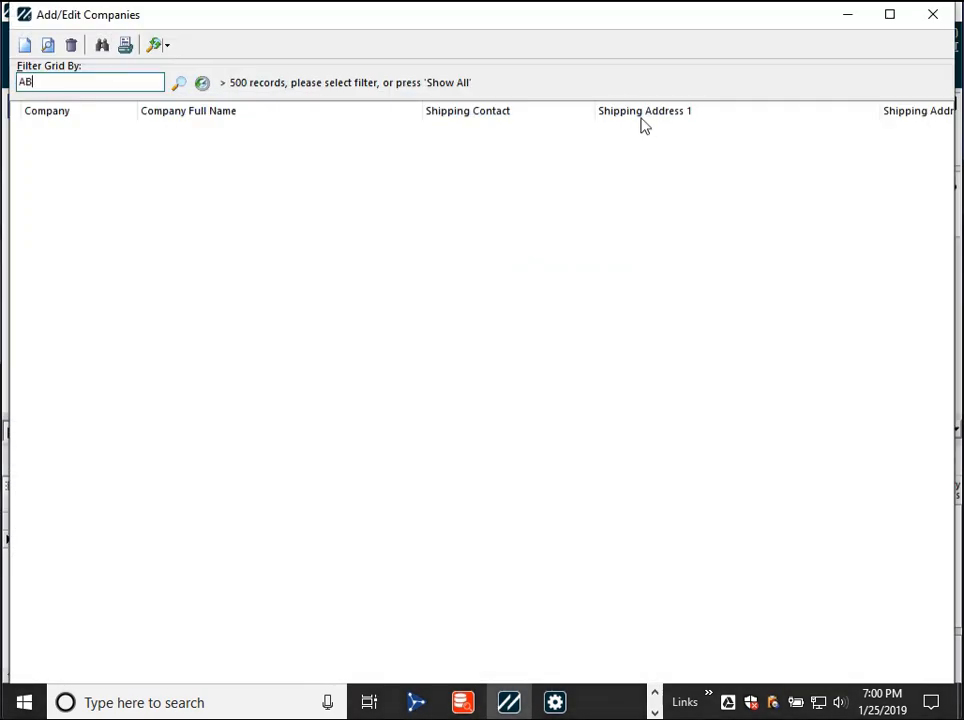
left_click(115, 152)
double_click(115, 162)
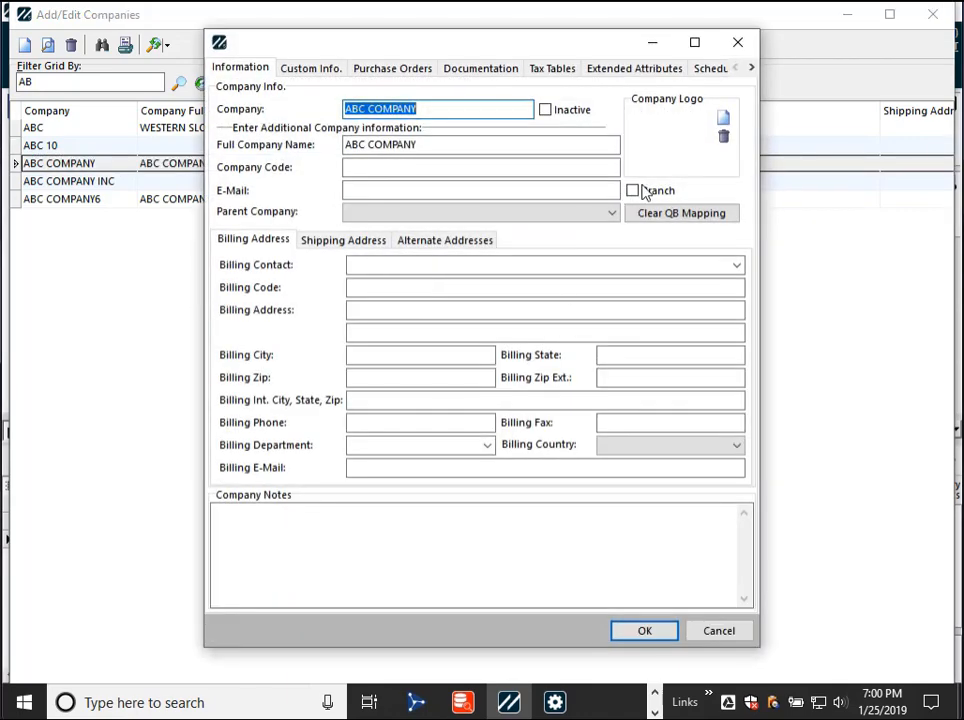
- Toggle the Branch option on the ABC COMPANY record and close the record without saving
left_click(632, 192)
left_click(632, 191)
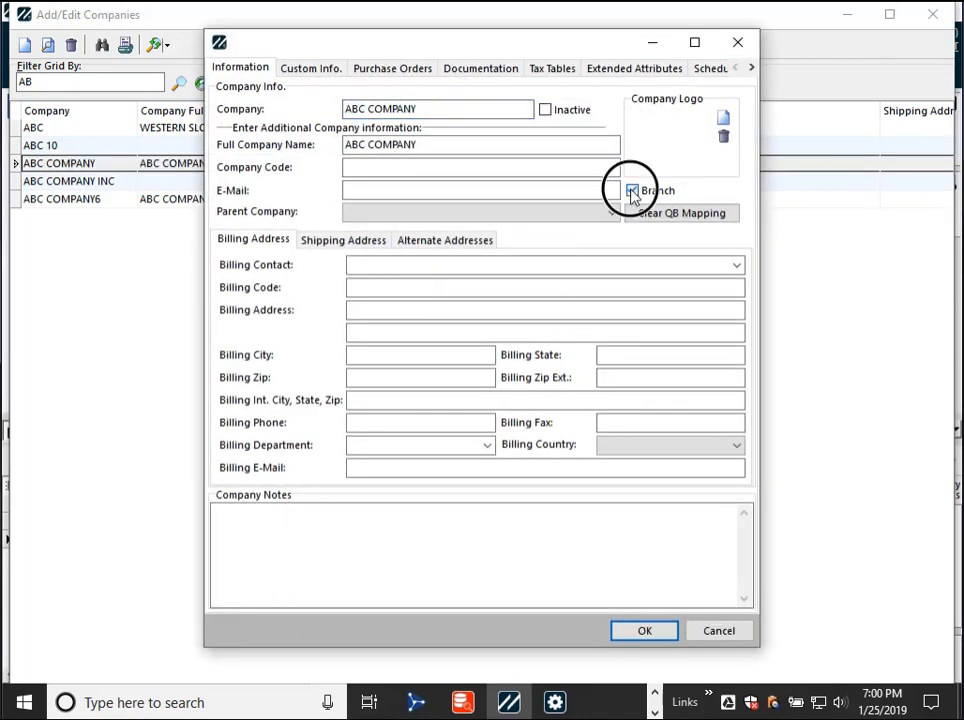
left_click(632, 191)
left_click(722, 631)
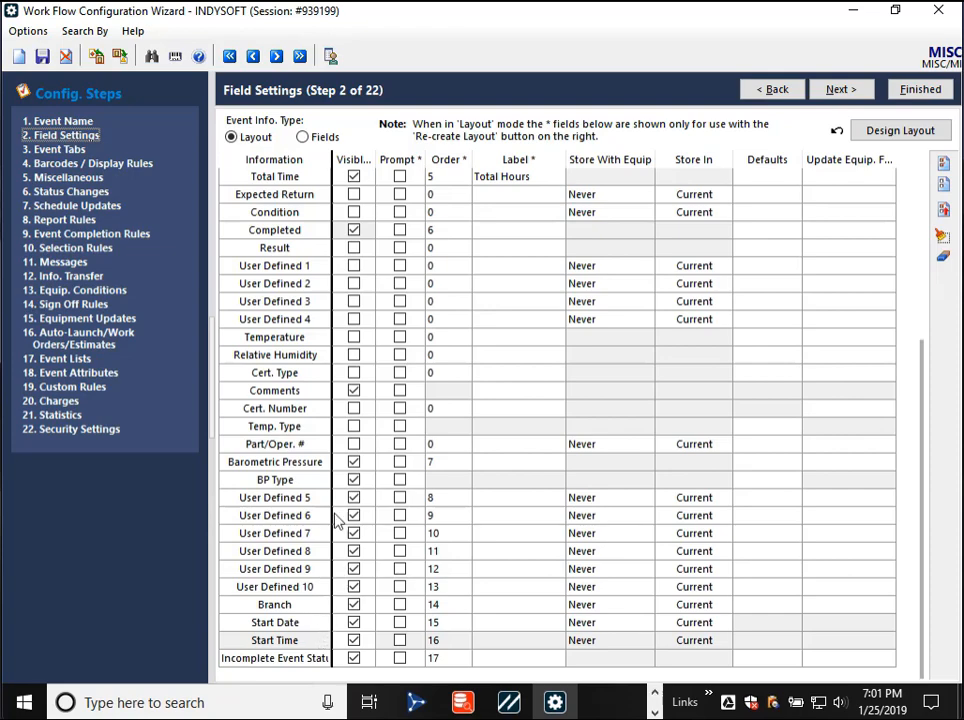
- Switch to the Work Flow Configuration Wizard and examine the MISC event's field rows, including User Defined 5 to 10, in Field Settings
scroll(338, 500, "up", 5)
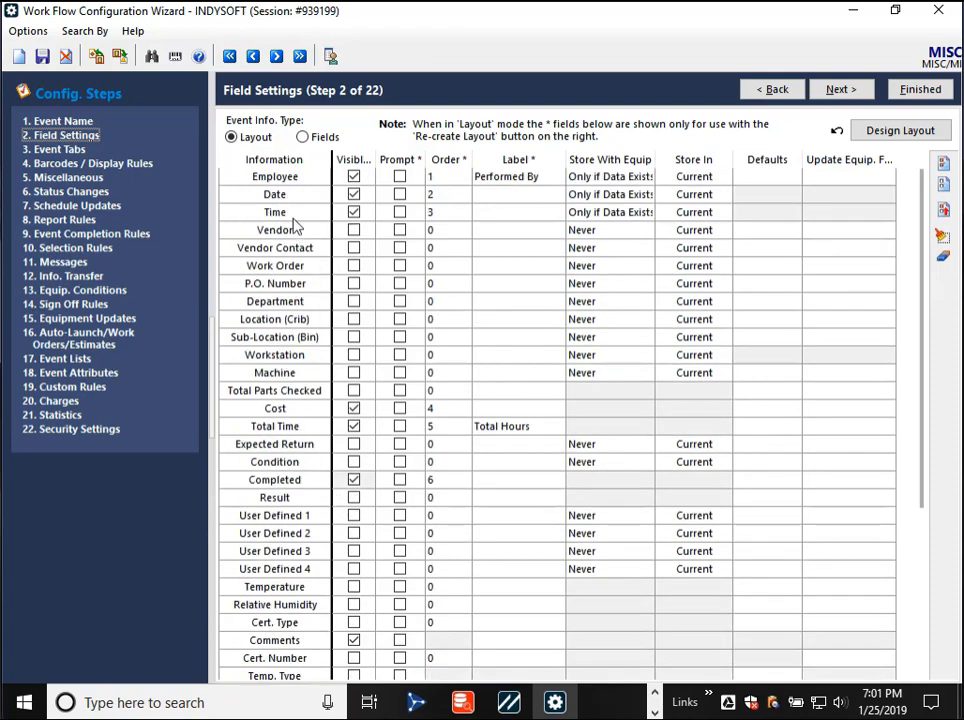
scroll(357, 493, "down", 4)
scroll(358, 505, "down", 1)
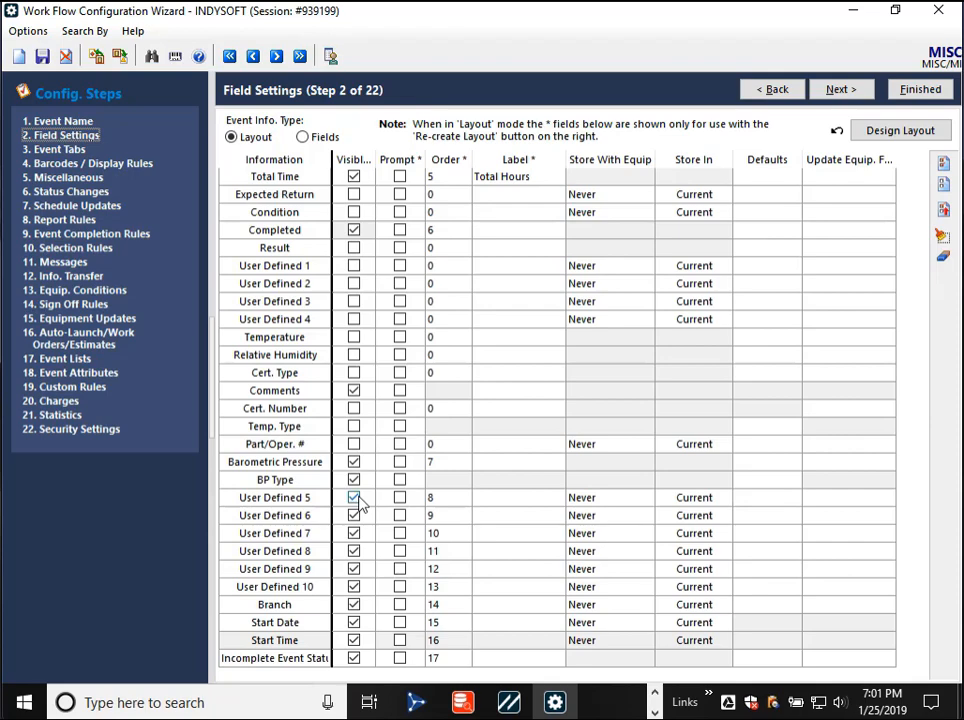
scroll(358, 505, "up", 5)
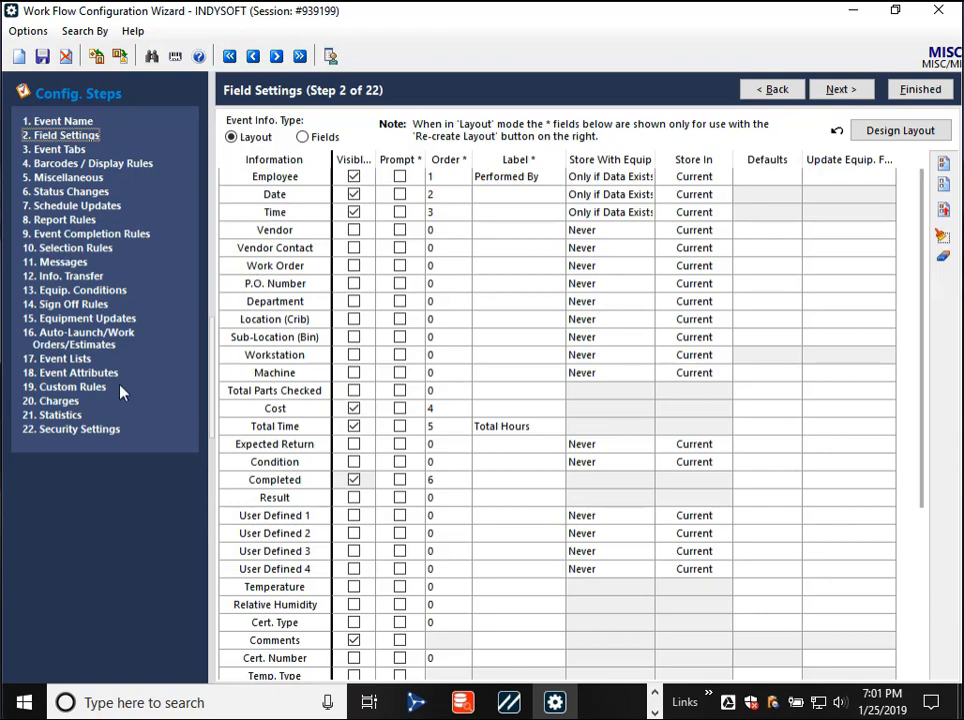
- Examine the MISC event's Statistics and Miscellaneous steps, and return to the Start Date and Start Time rows in Field Settings
left_click(71, 416)
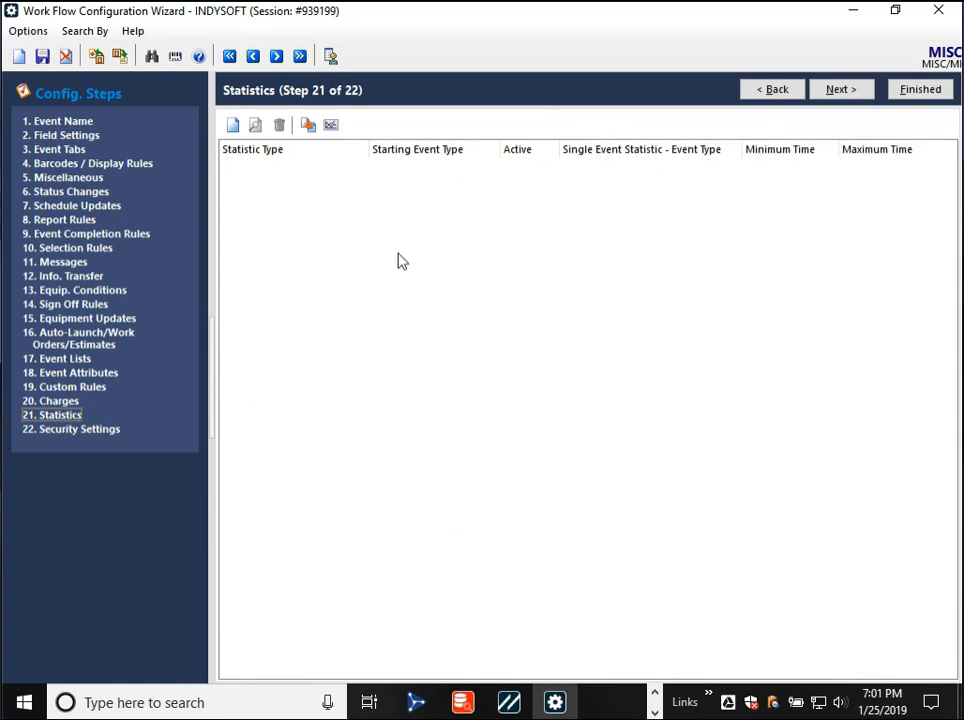
left_click(68, 178)
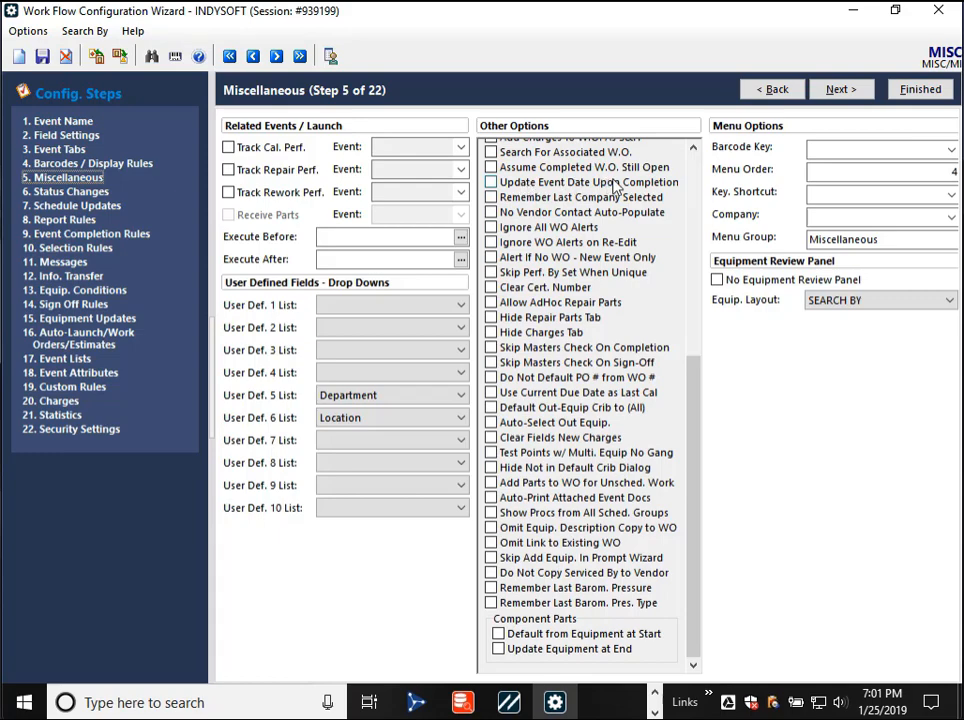
left_click(67, 136)
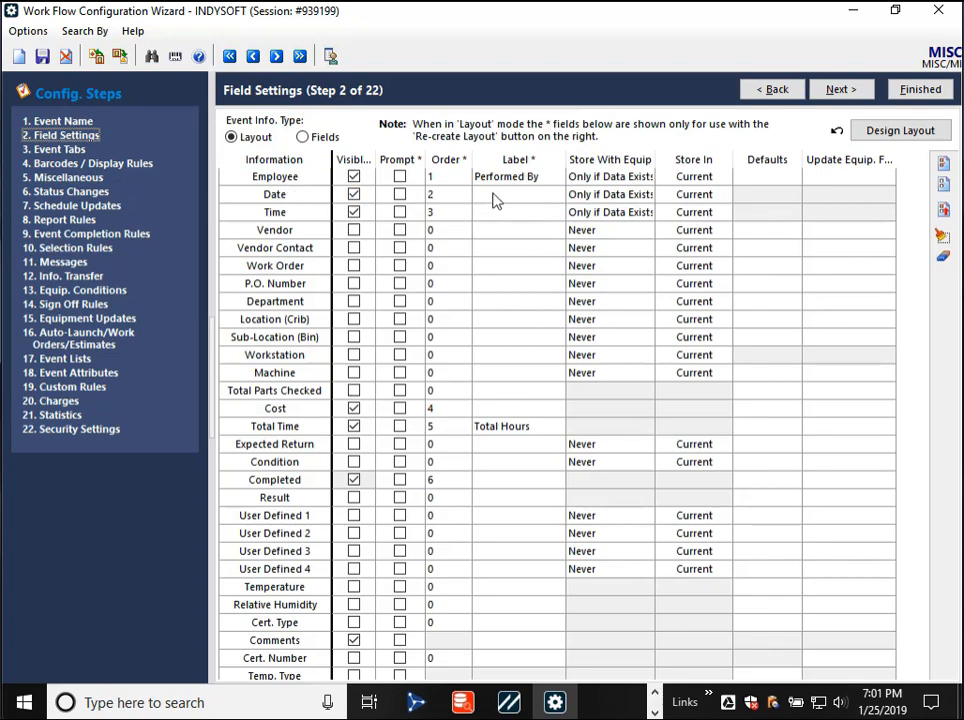
scroll(570, 514, "down", 5)
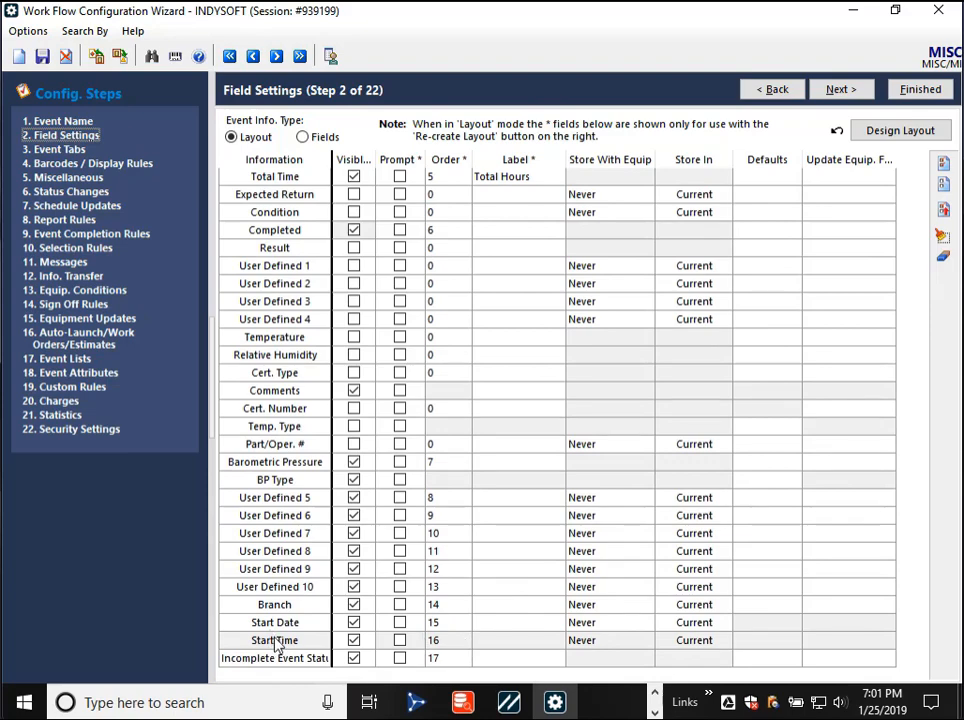
mouse_move(508, 702)
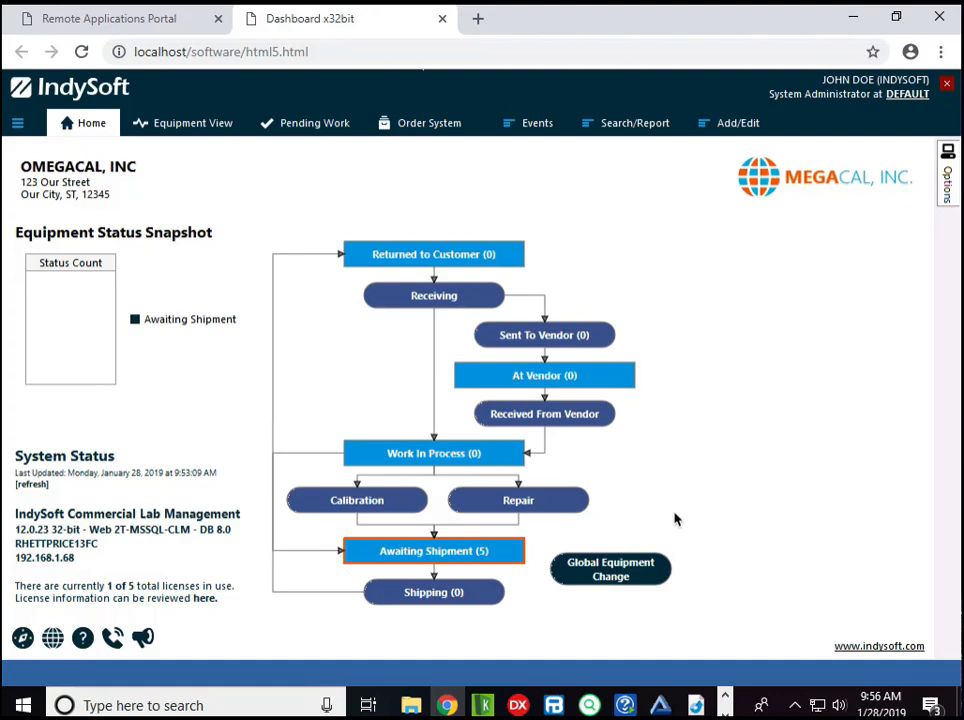
- Open the Print Server Settings of the running IndySoft Print Server
left_click(796, 705)
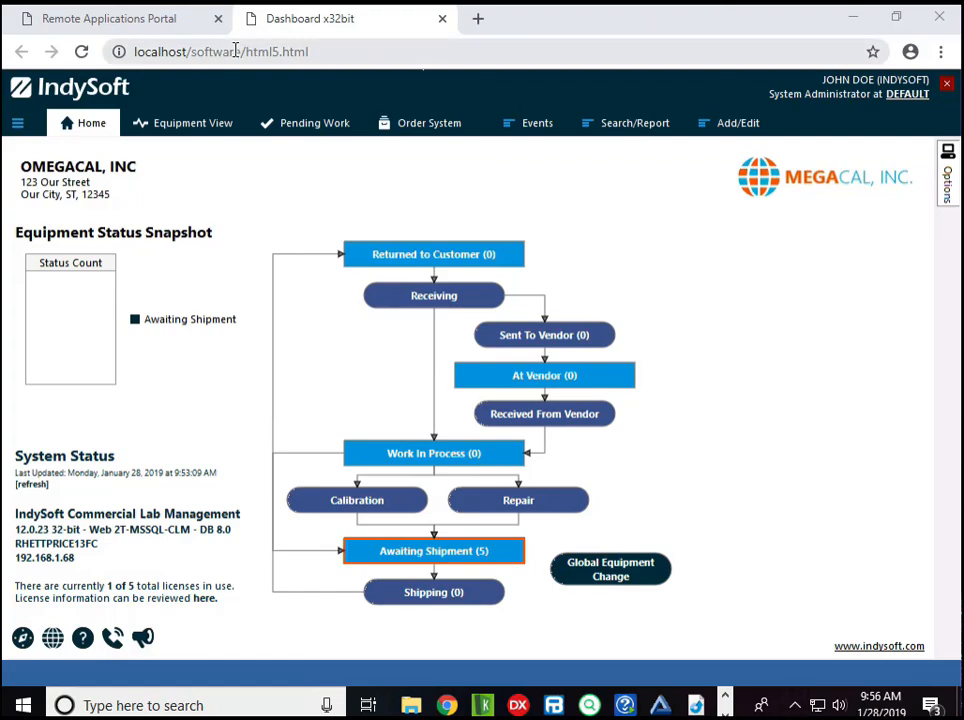
left_click(796, 705)
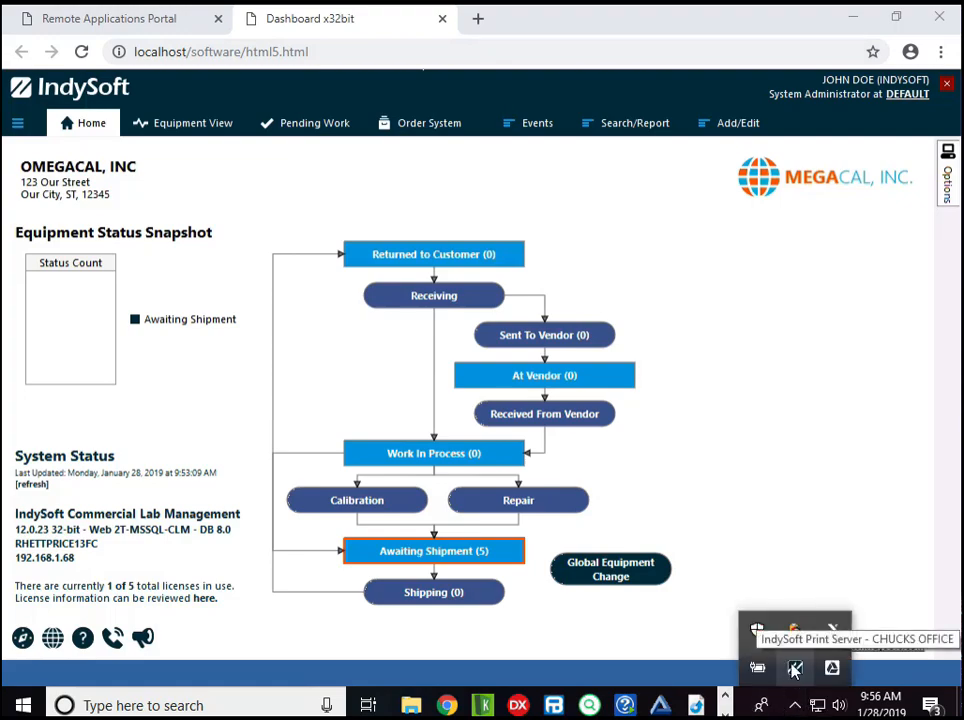
right_click(795, 668)
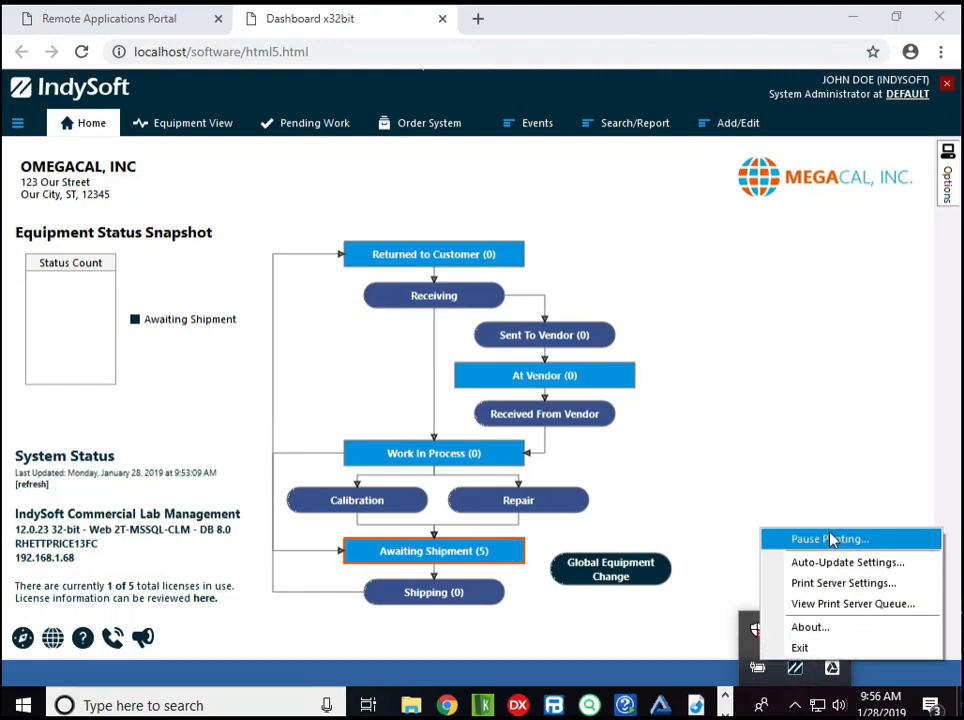
left_click(798, 583)
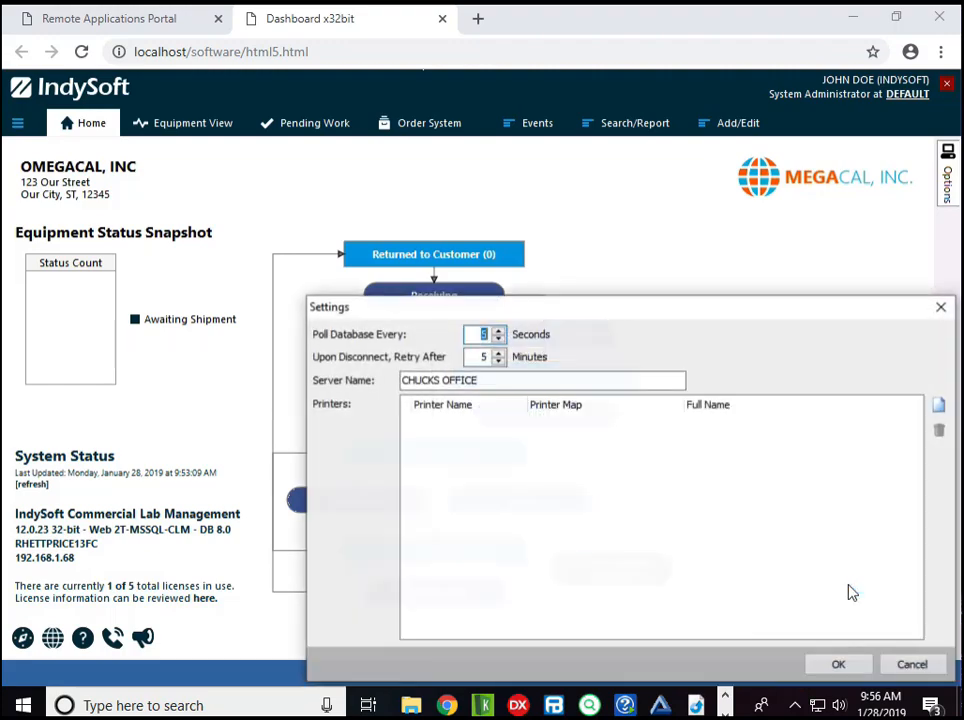
- Run DatabaseSettingsWT.exe from the IndyPrintServer folder, review the MSSQL connection settings, and accept them unchanged before minimizing the folder window
left_click(411, 706)
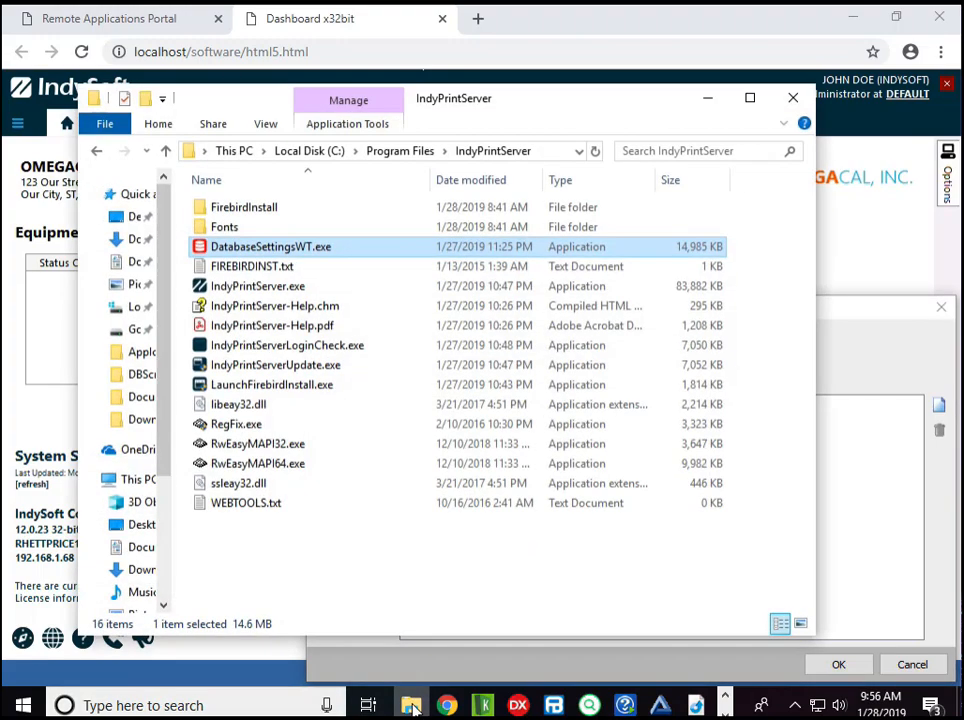
double_click(310, 257)
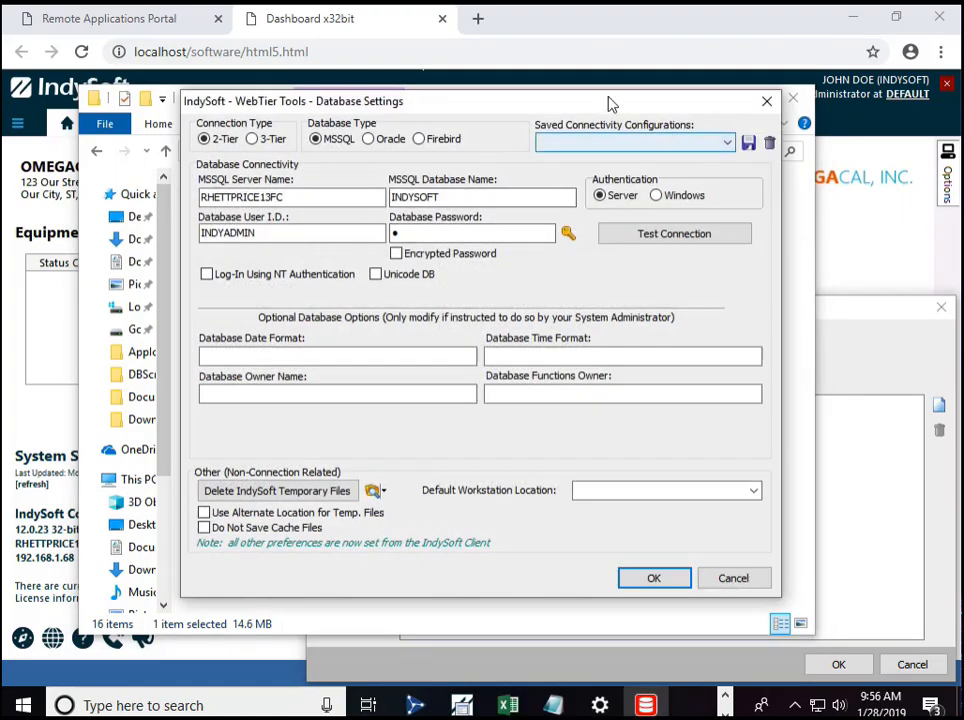
left_click_drag(613, 105, 725, 170)
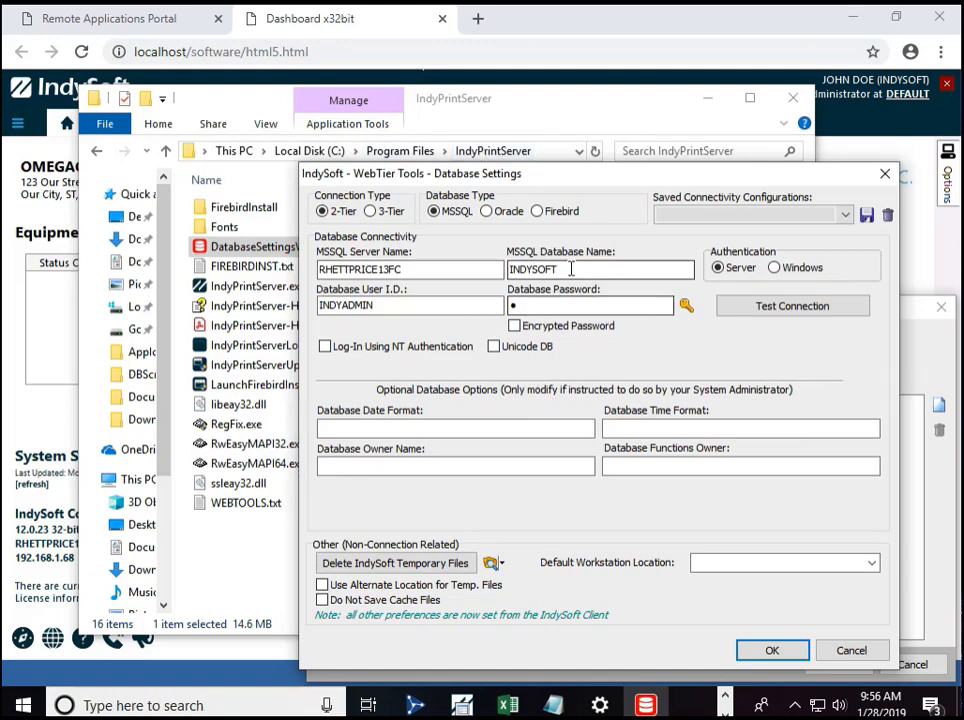
left_click(772, 650)
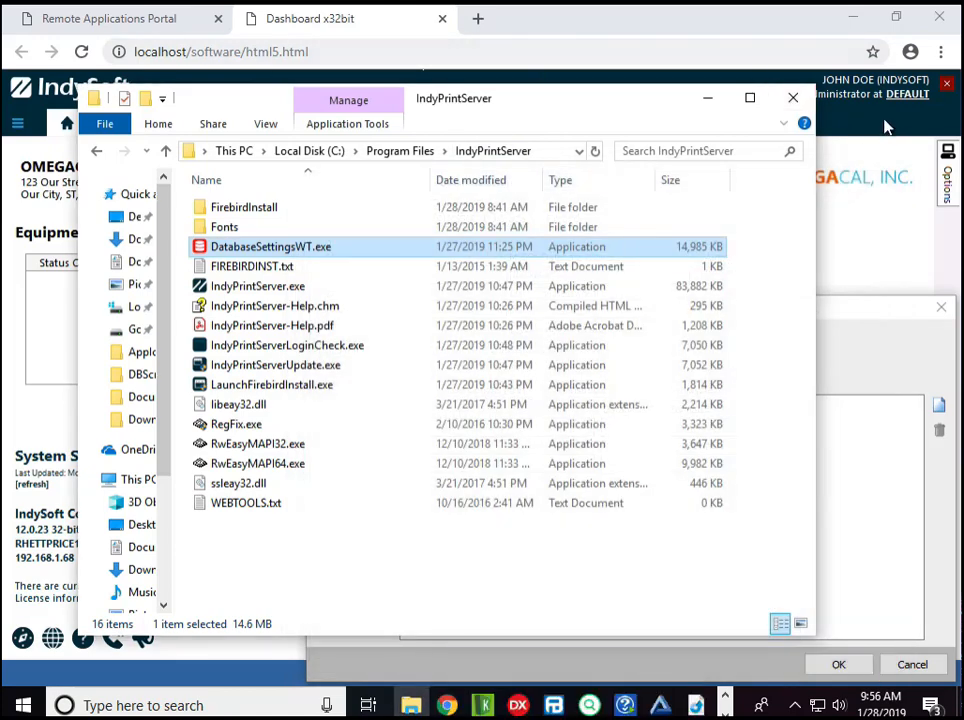
left_click(708, 98)
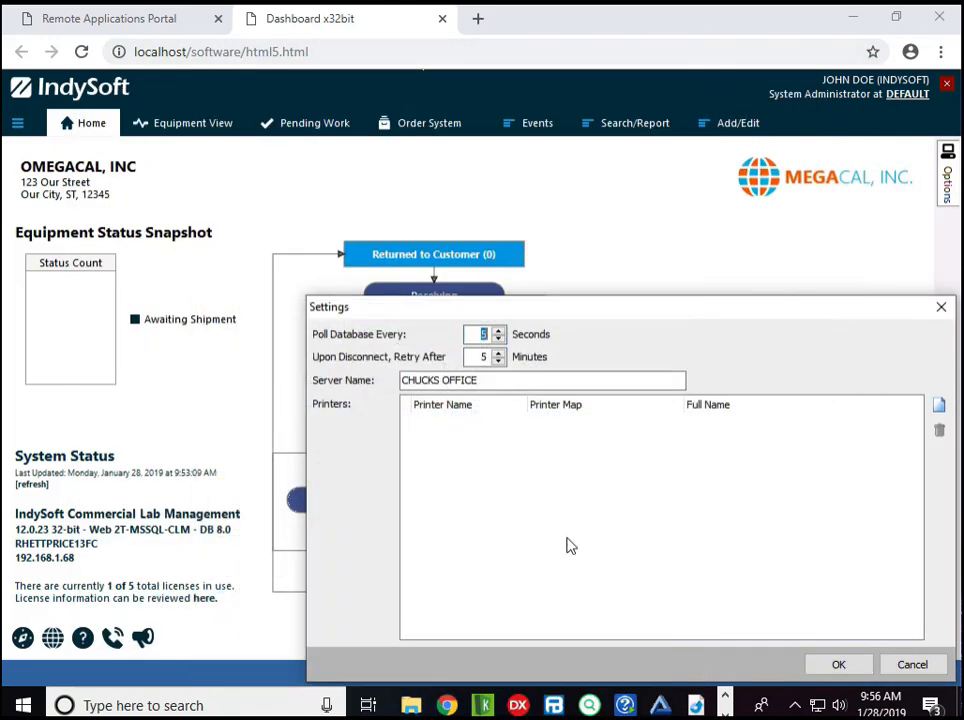
- Look over the IndySoft Print Server's available commands and return to its Settings window
left_click(795, 705)
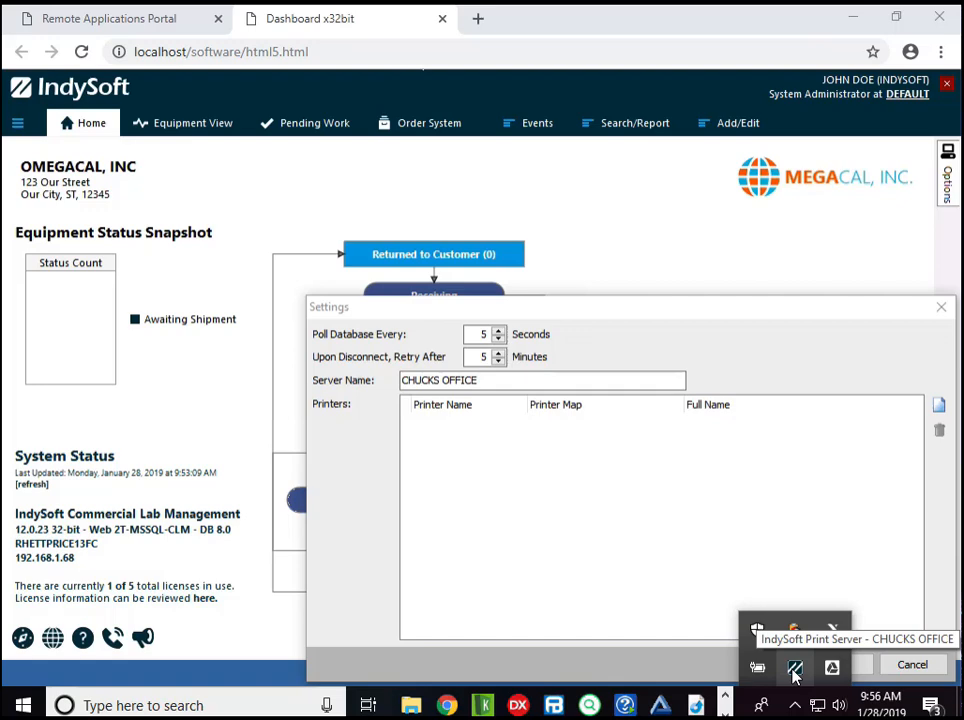
right_click(795, 675)
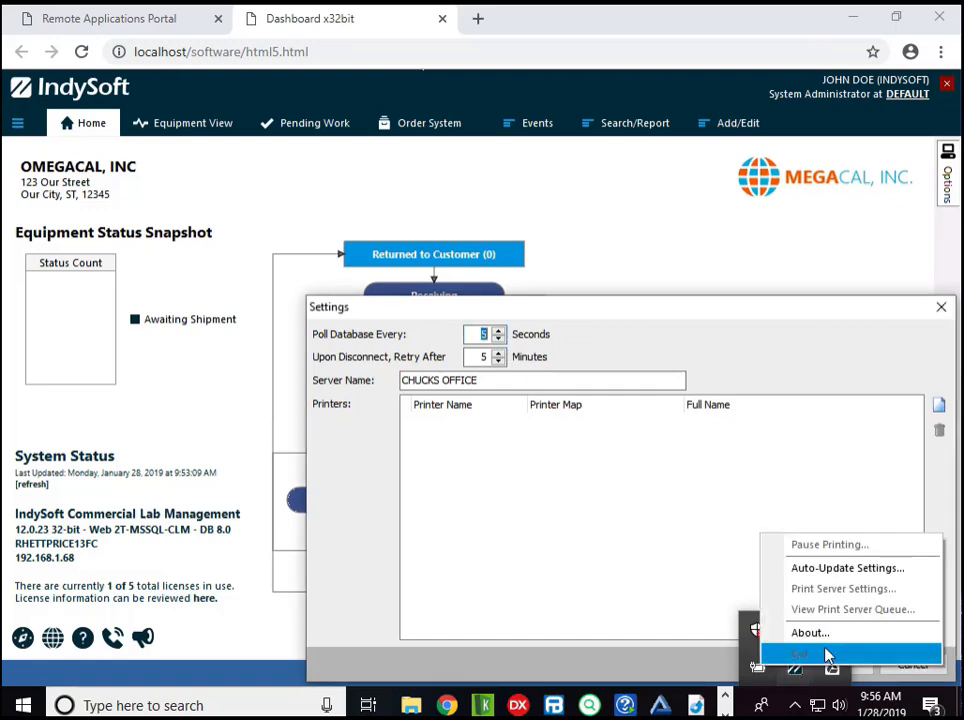
left_click(592, 572)
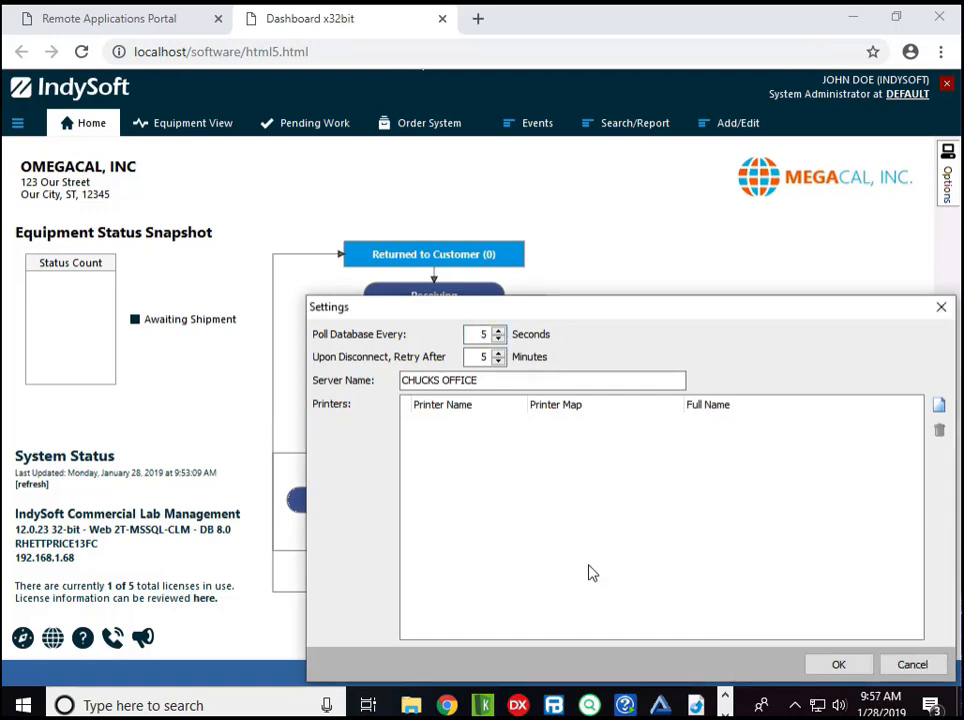
- Add the Brother PT-P950NW printer to the print server under the name "sticker printer" and save the settings
left_click(939, 404)
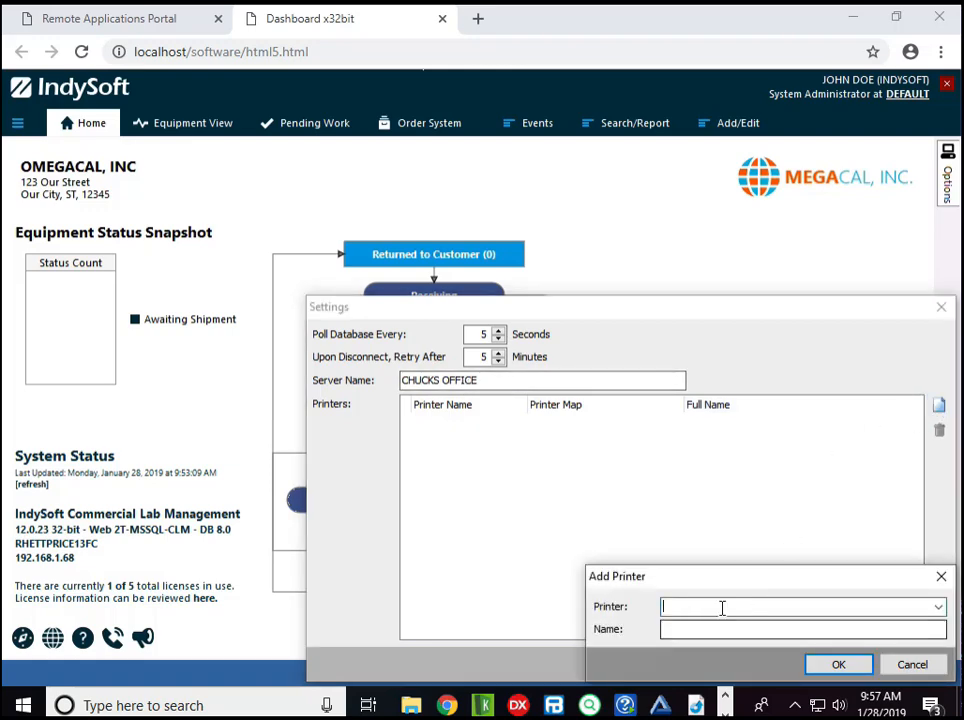
left_click(938, 608)
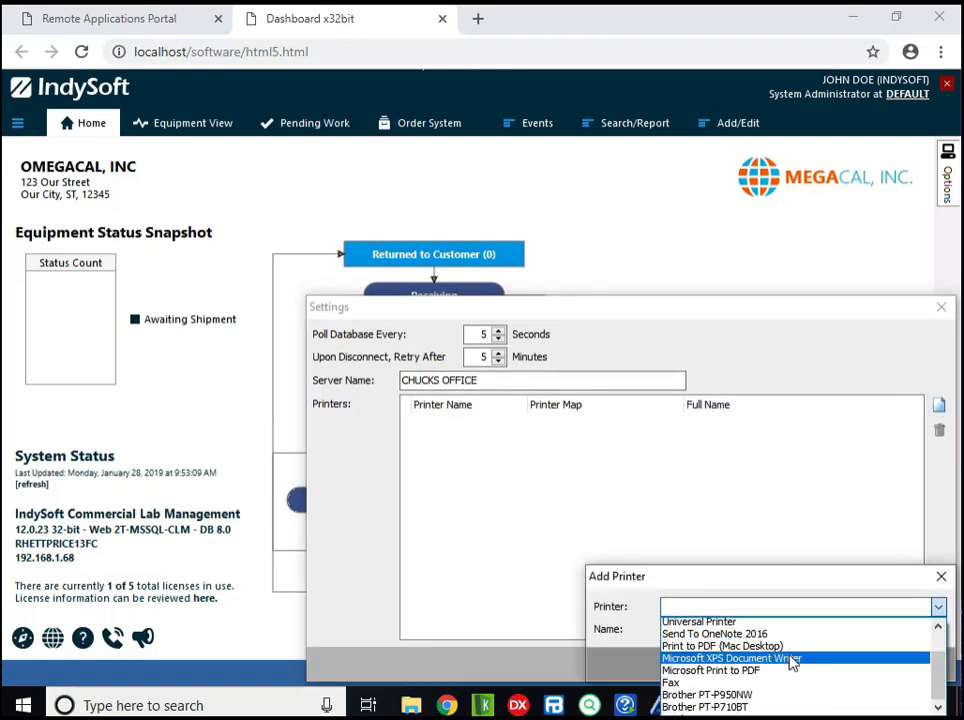
scroll(790, 660, "down", 1)
left_click(757, 660)
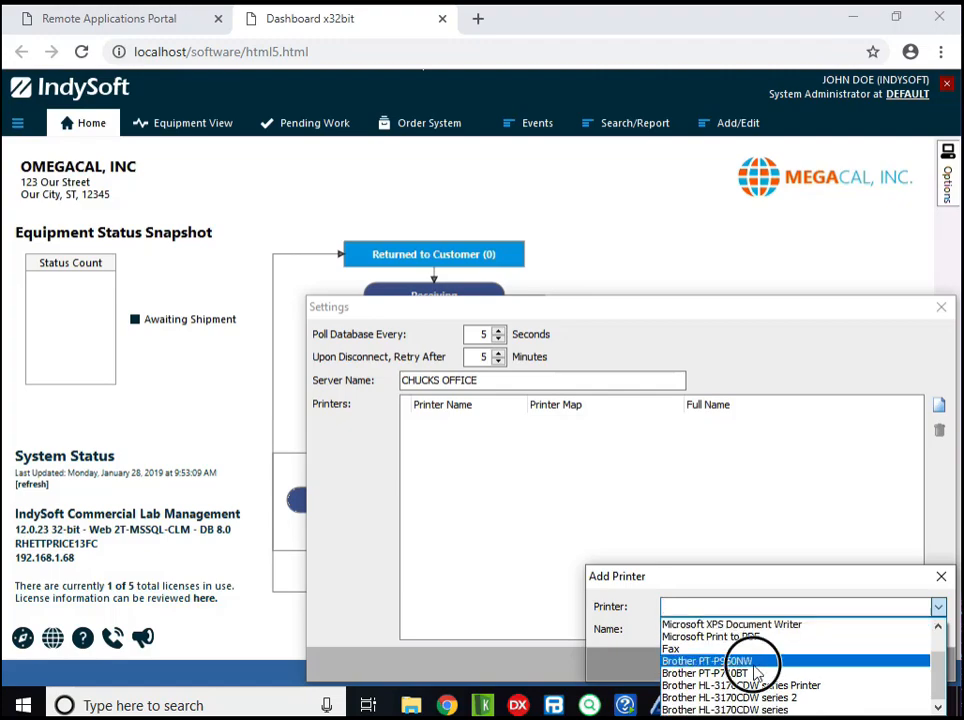
left_click(708, 628)
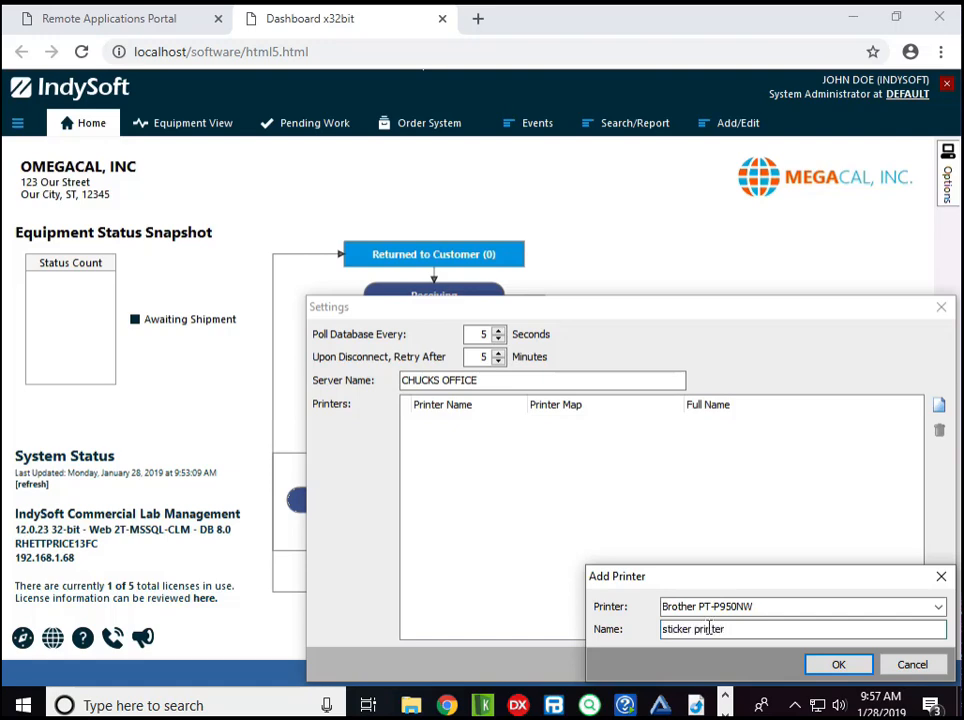
left_click(820, 666)
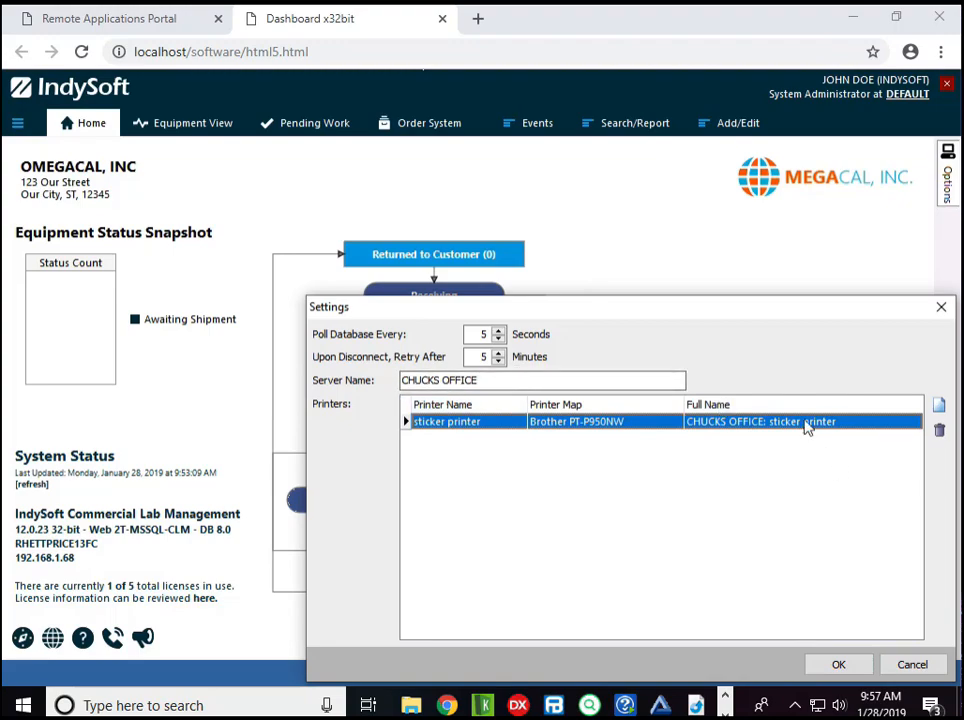
left_click(839, 664)
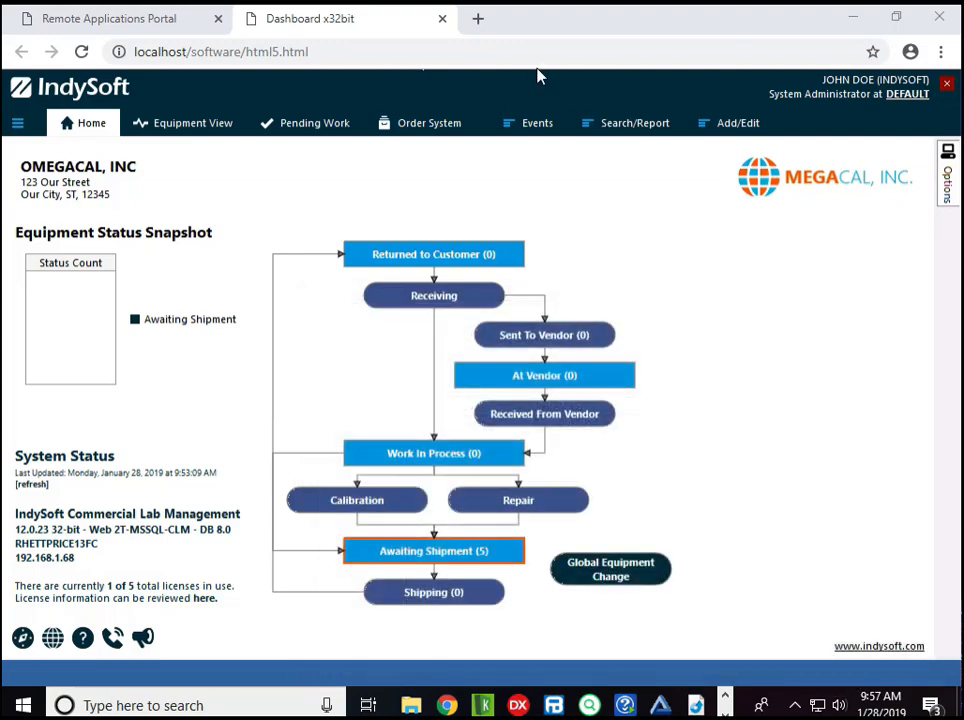
- In the User/Location Settings, route Printer 1 to the print server's "sticker printer" and save
right_click(551, 88)
left_click(583, 95)
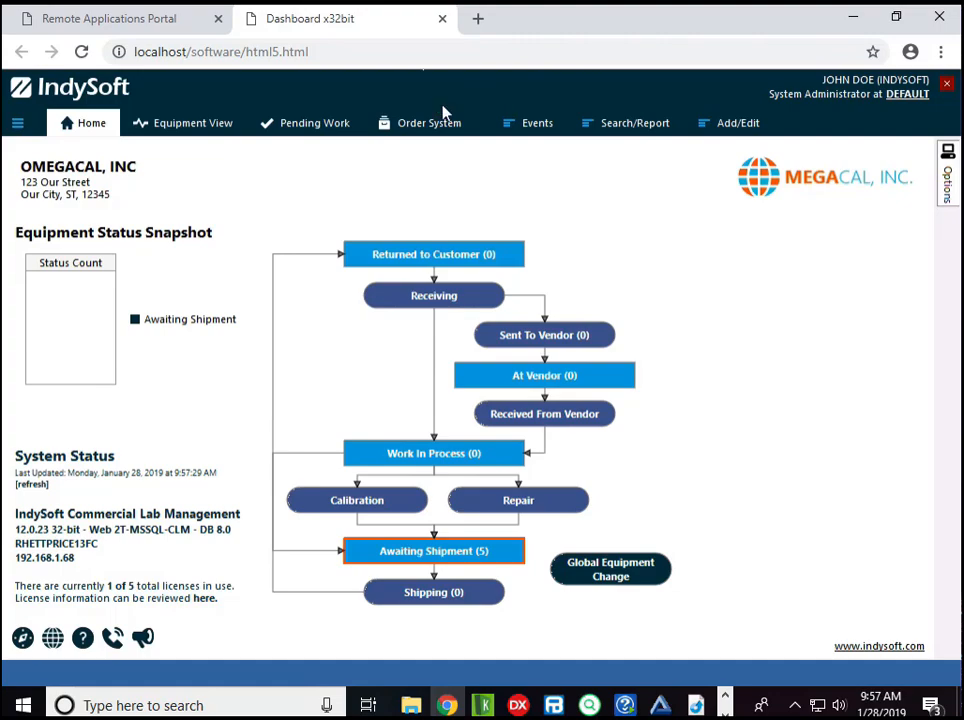
left_click(17, 122)
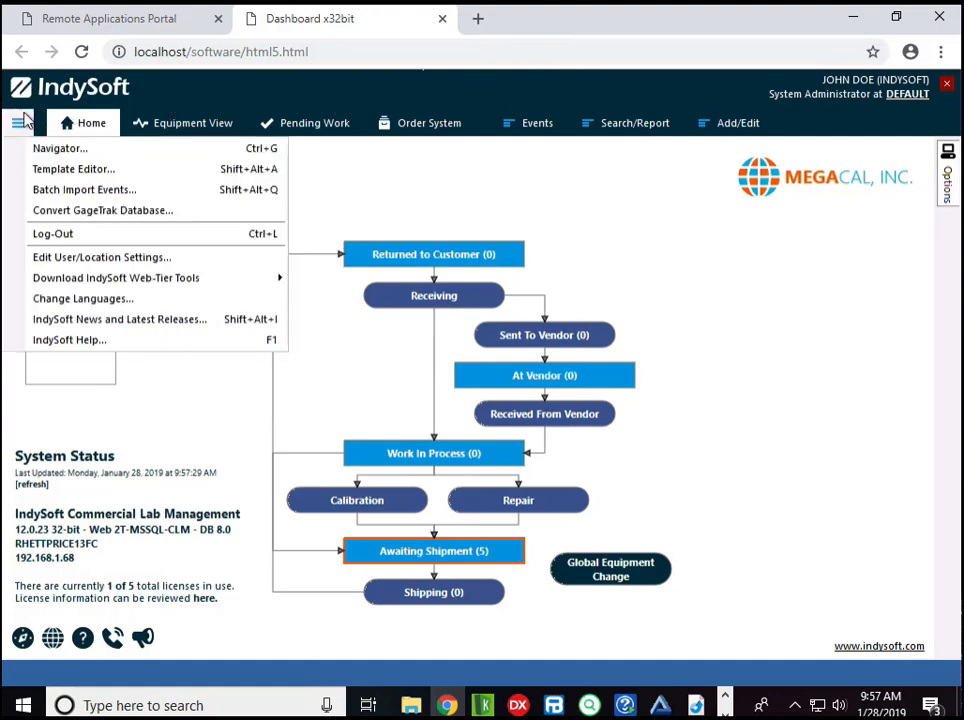
left_click(165, 259)
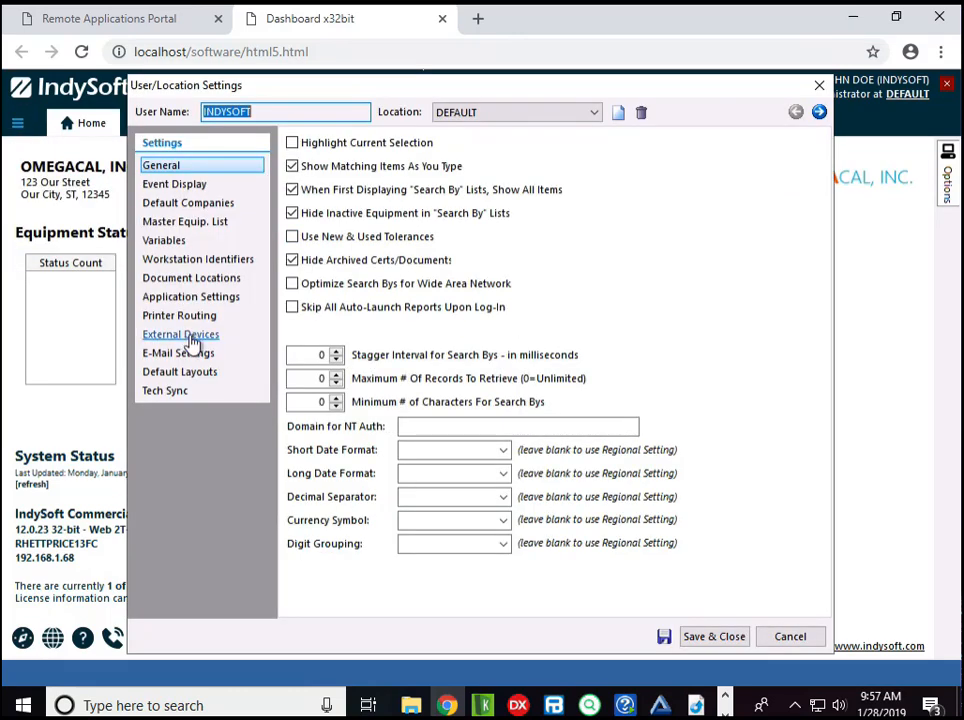
left_click(183, 317)
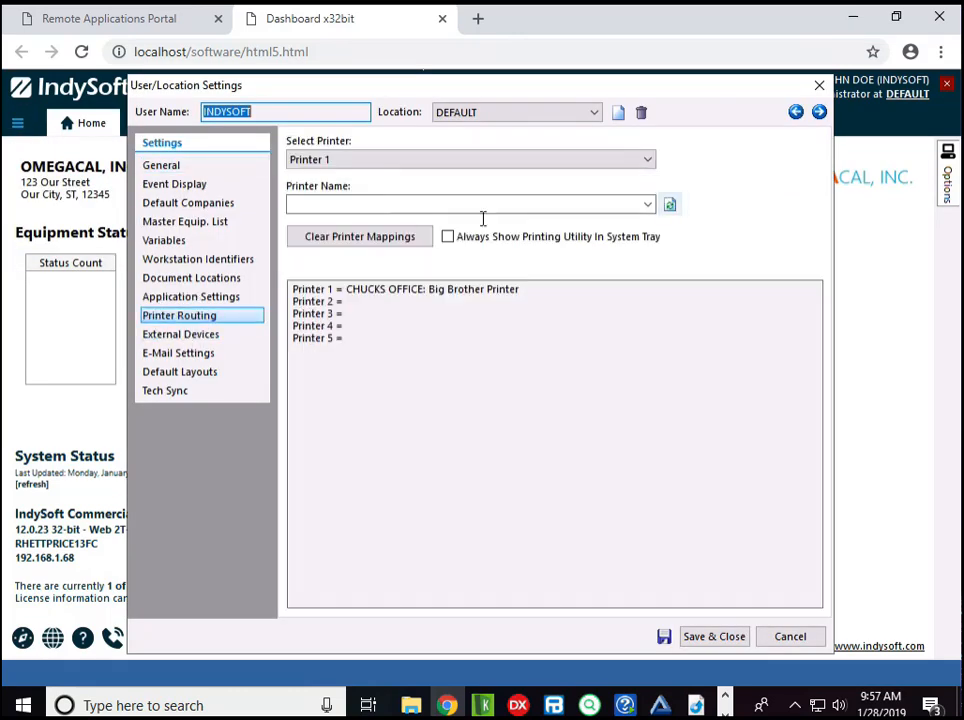
left_click(647, 204)
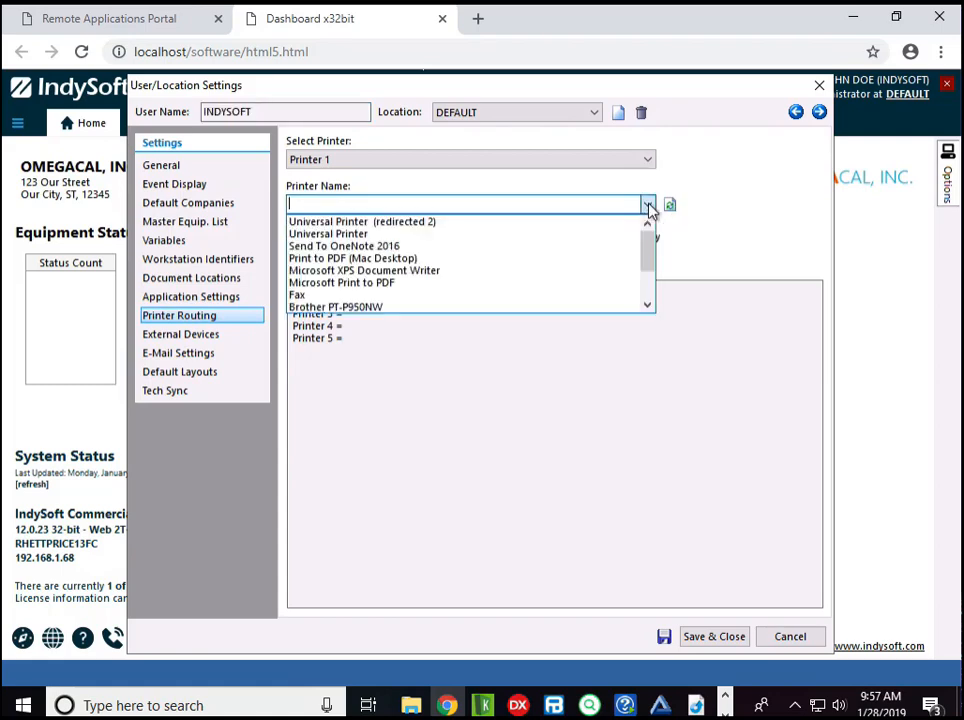
scroll(465, 260, "down", 2)
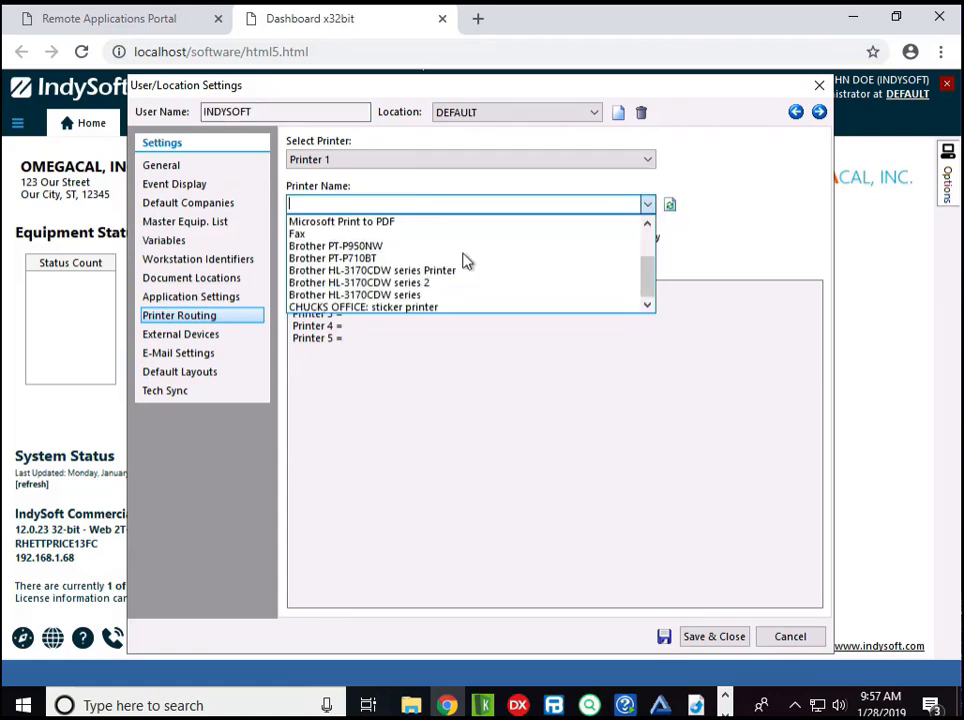
left_click(398, 309)
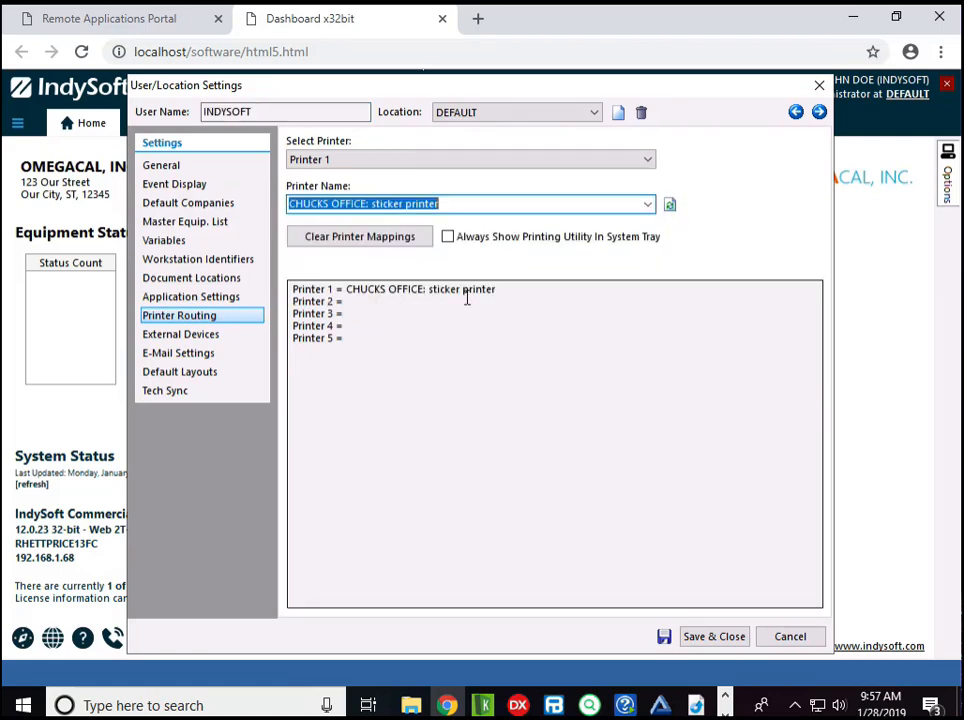
left_click(705, 637)
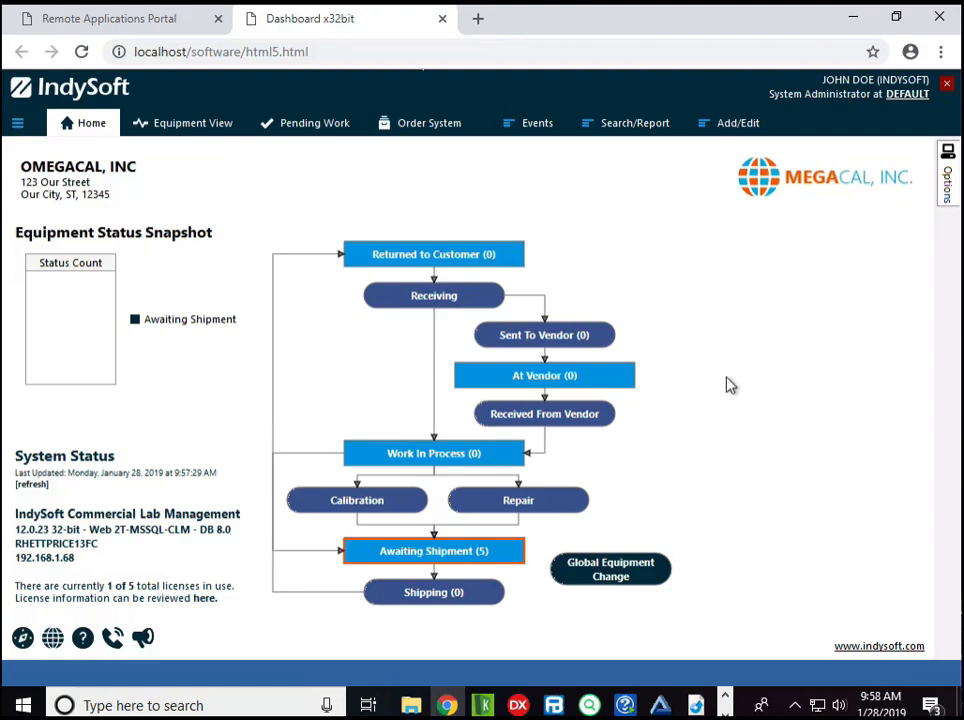
- Add the Brother HL-3170CDW series printer to the IndySoft Print Server under the name "Big Printer" and save the settings
left_click(796, 705)
right_click(757, 667)
left_click(825, 581)
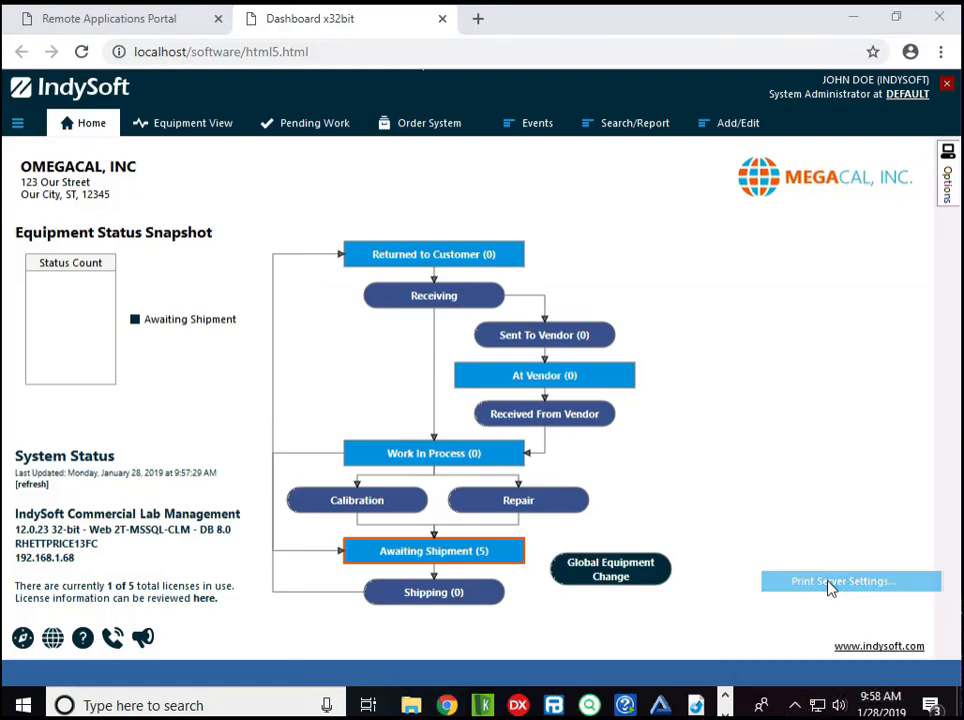
left_click(940, 406)
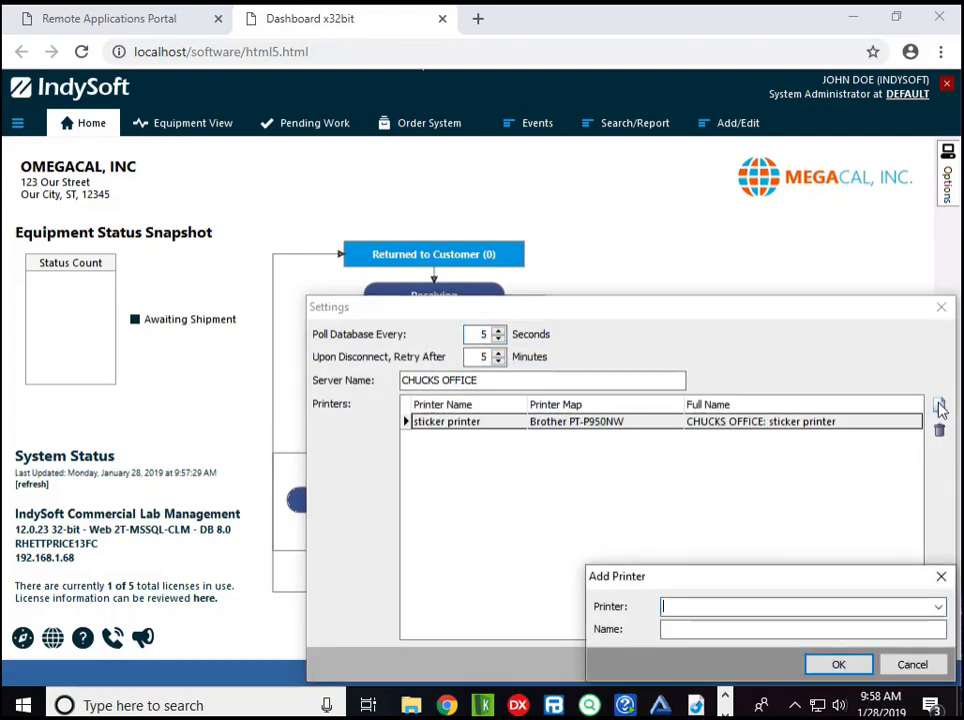
left_click(937, 606)
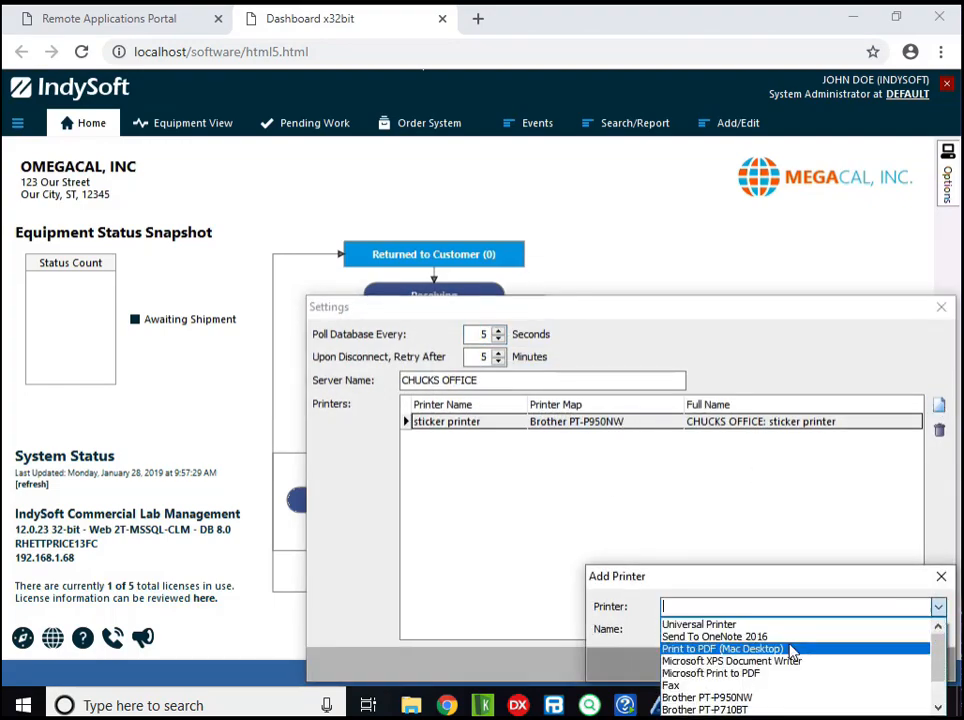
scroll(790, 650, "down", 1)
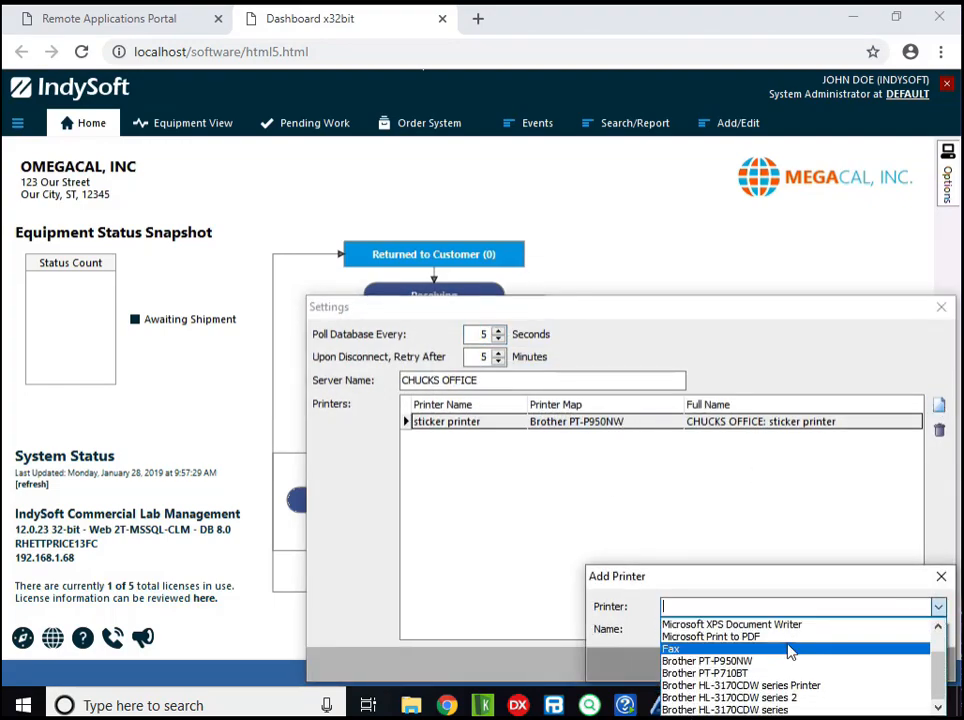
left_click(793, 710)
left_click(690, 630)
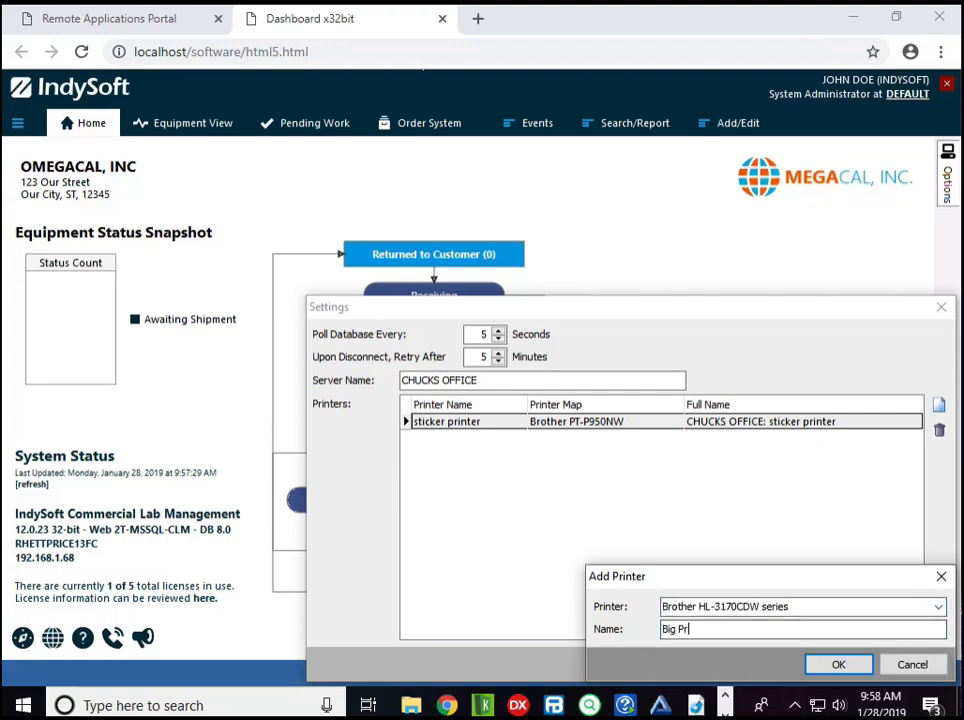
left_click(838, 664)
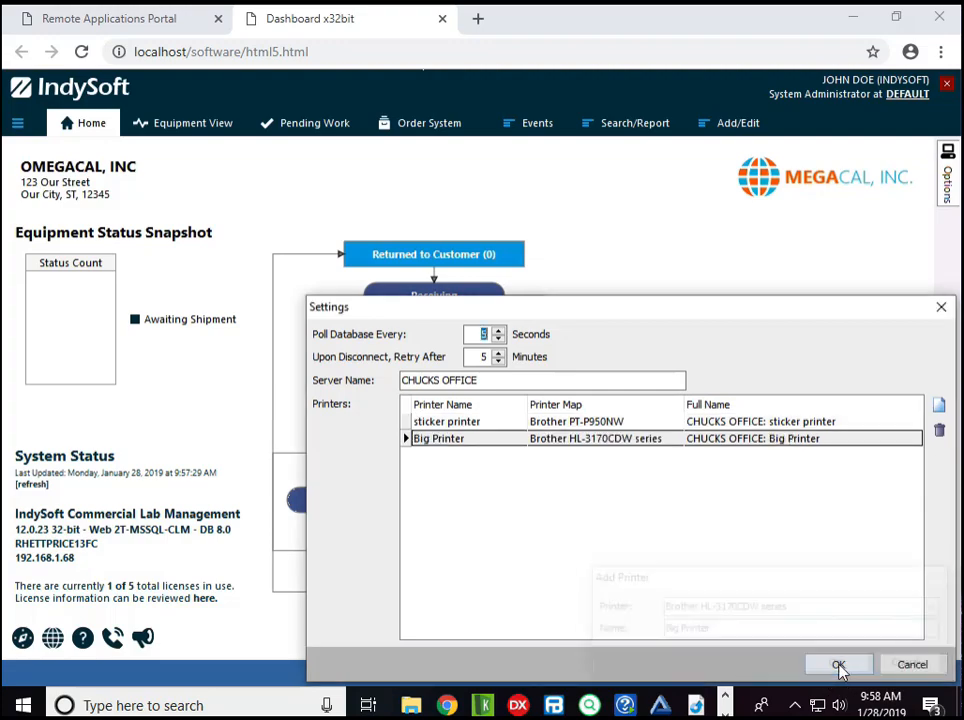
left_click(843, 665)
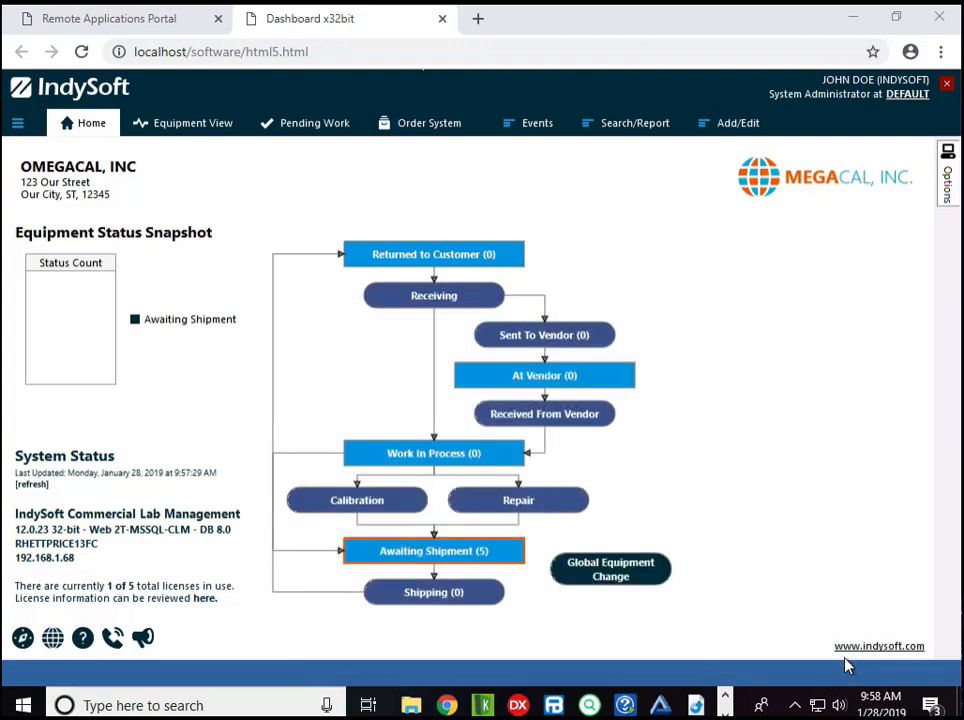
- Route Printer 1 to the print server's "Big Printer" in the User/Location Settings and save
right_click(325, 96)
left_click(354, 102)
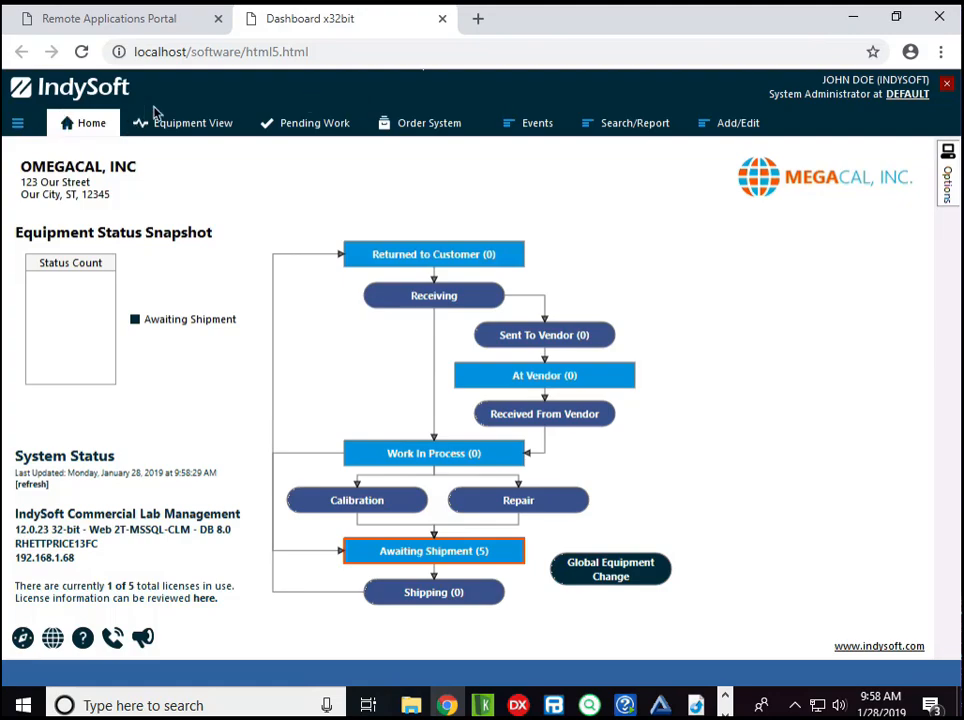
left_click(18, 127)
left_click(103, 257)
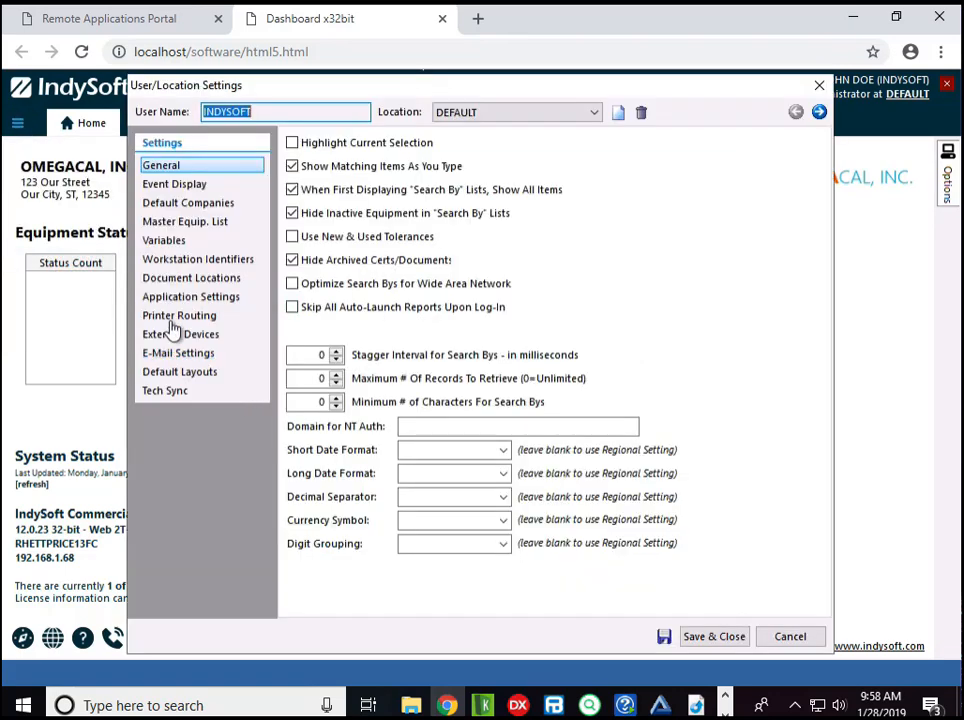
left_click(176, 315)
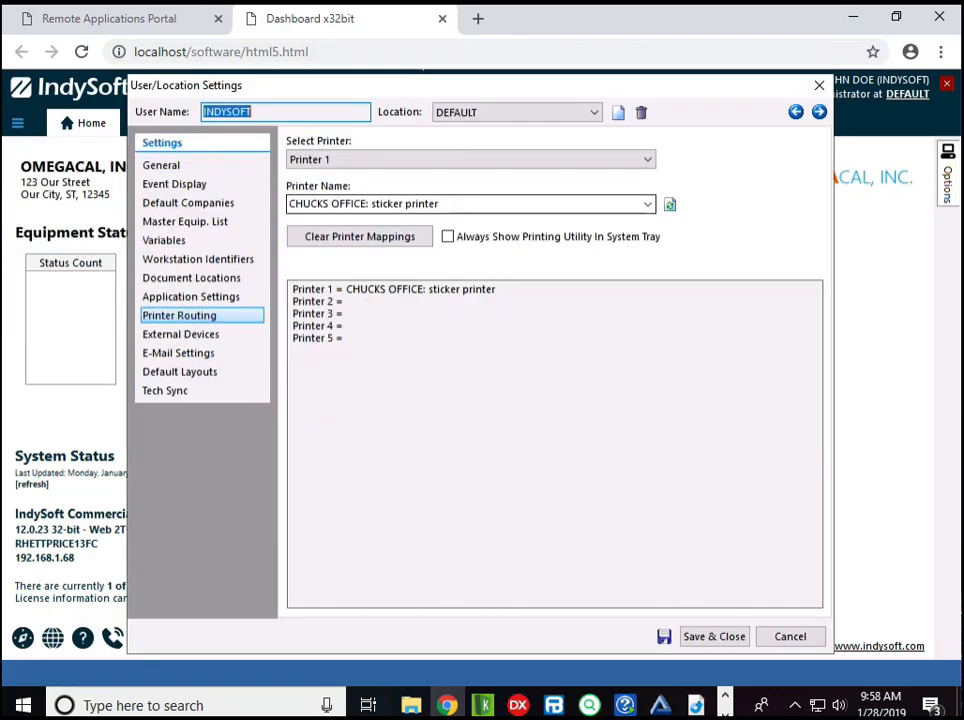
left_click(530, 206)
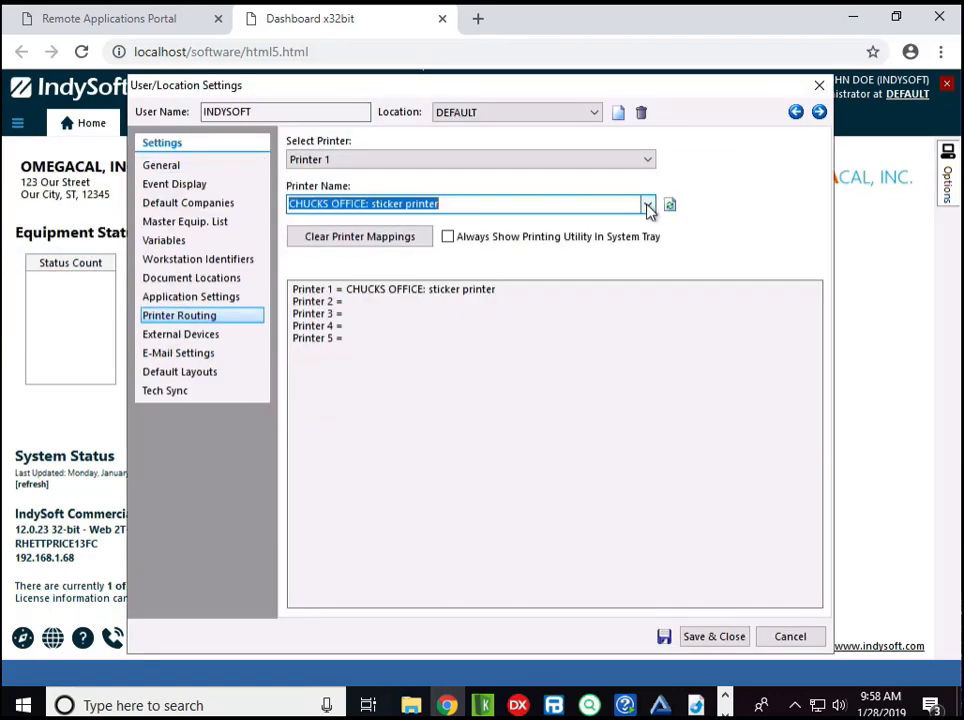
left_click(647, 205)
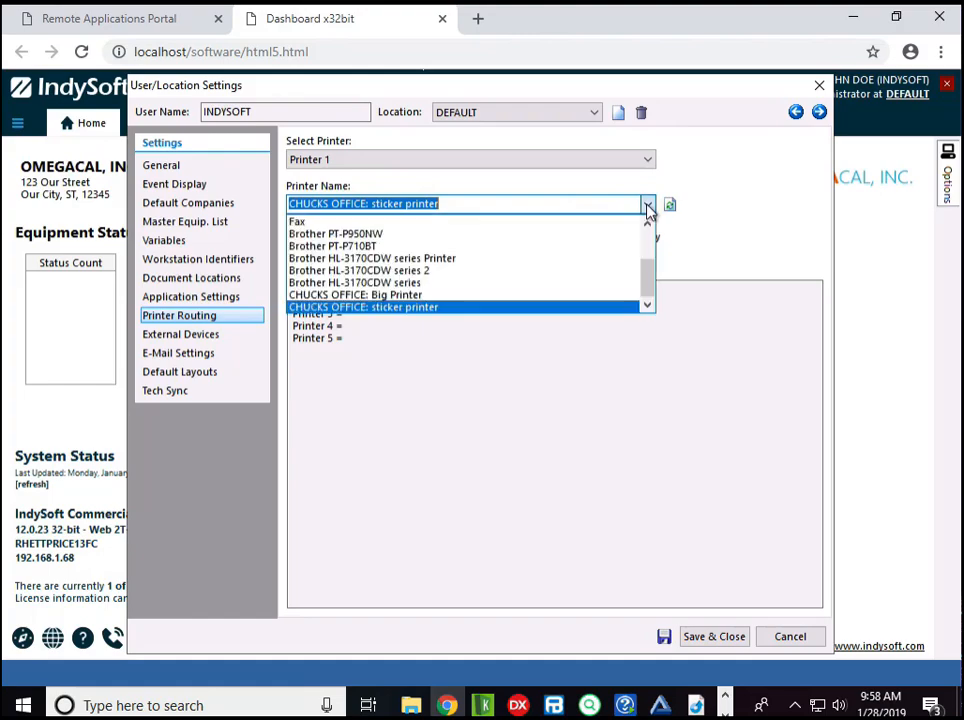
left_click(430, 300)
left_click(717, 646)
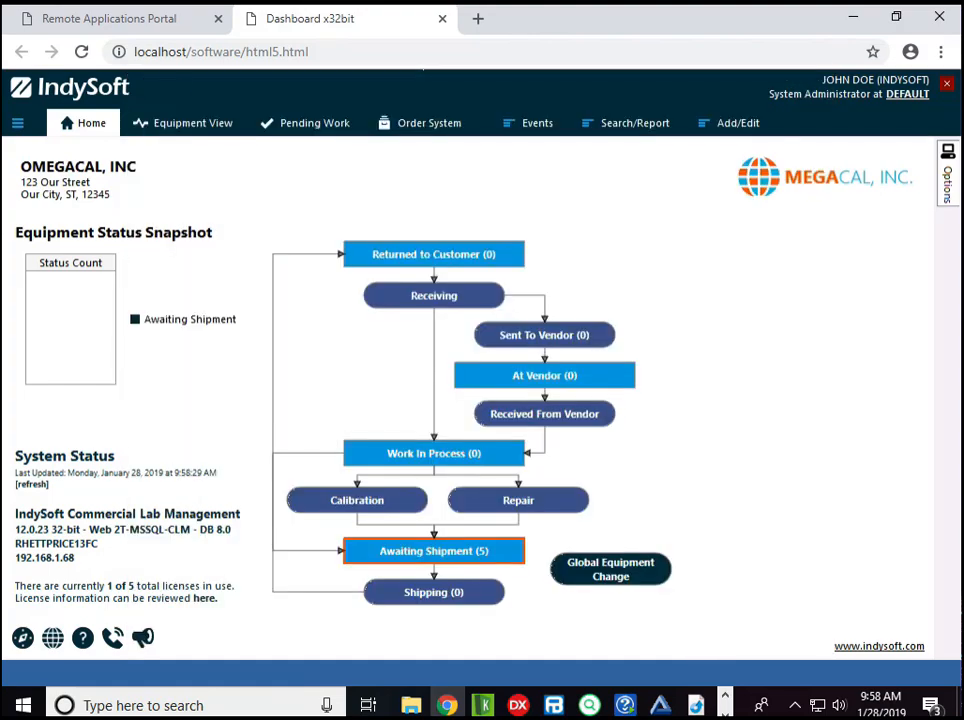
- Record an Easy Cal event for NEW GAGE, accepting the preset values on every page, and mark the event as complete
left_click(218, 140)
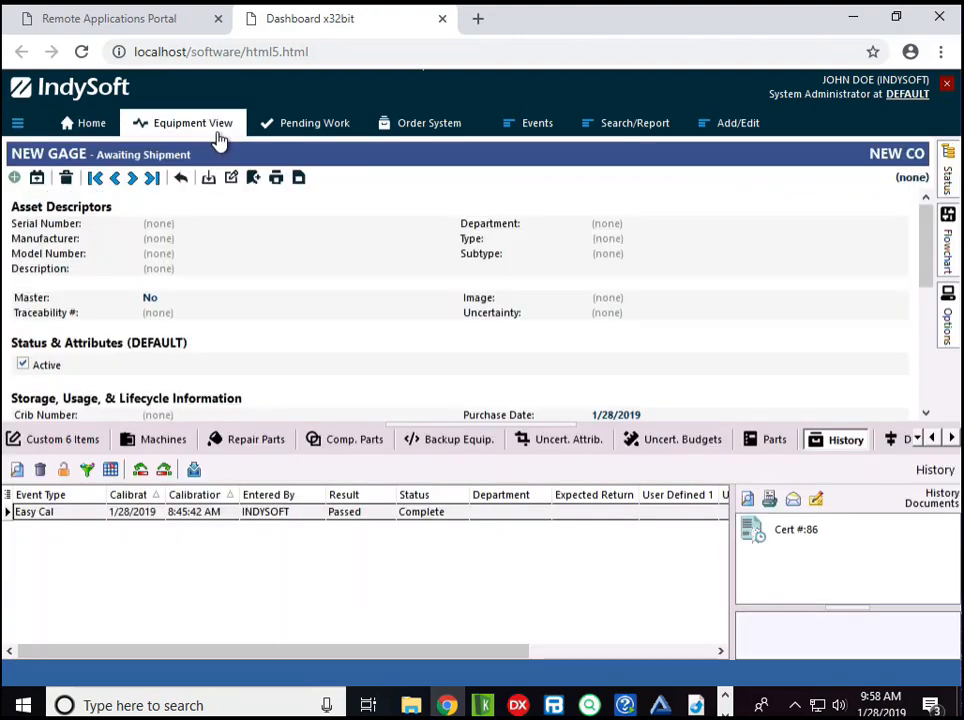
left_click(538, 127)
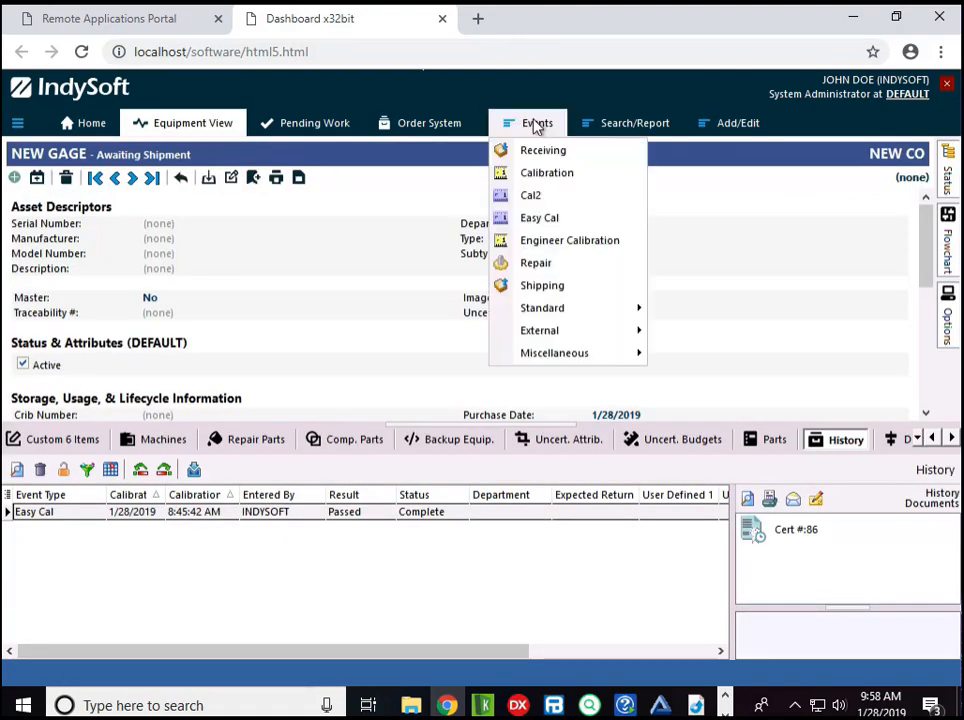
left_click(572, 218)
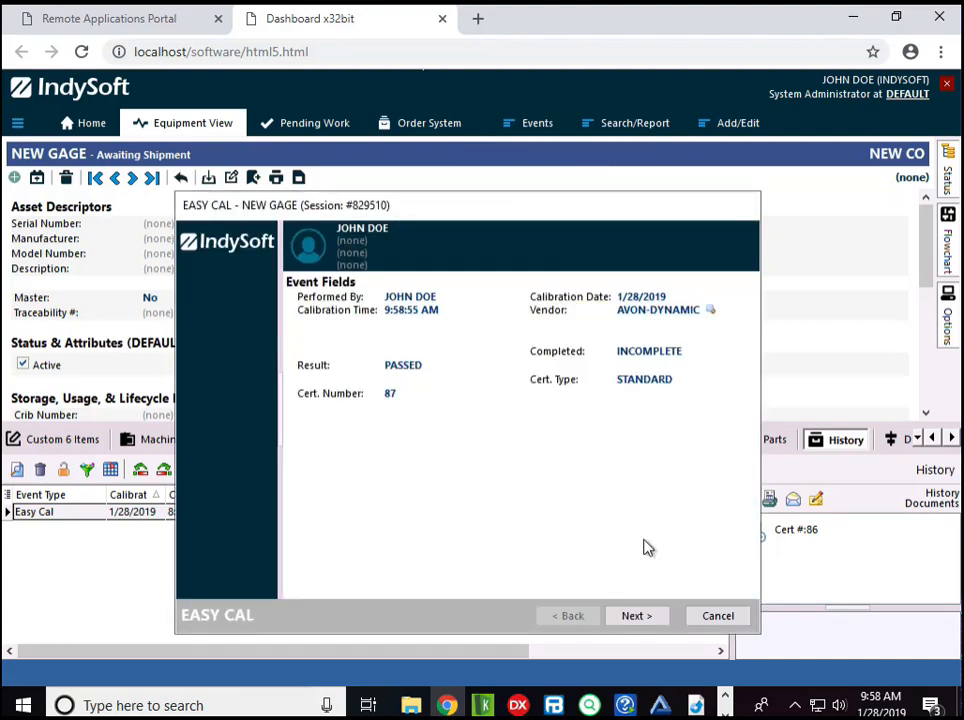
left_click(636, 617)
left_click(634, 617)
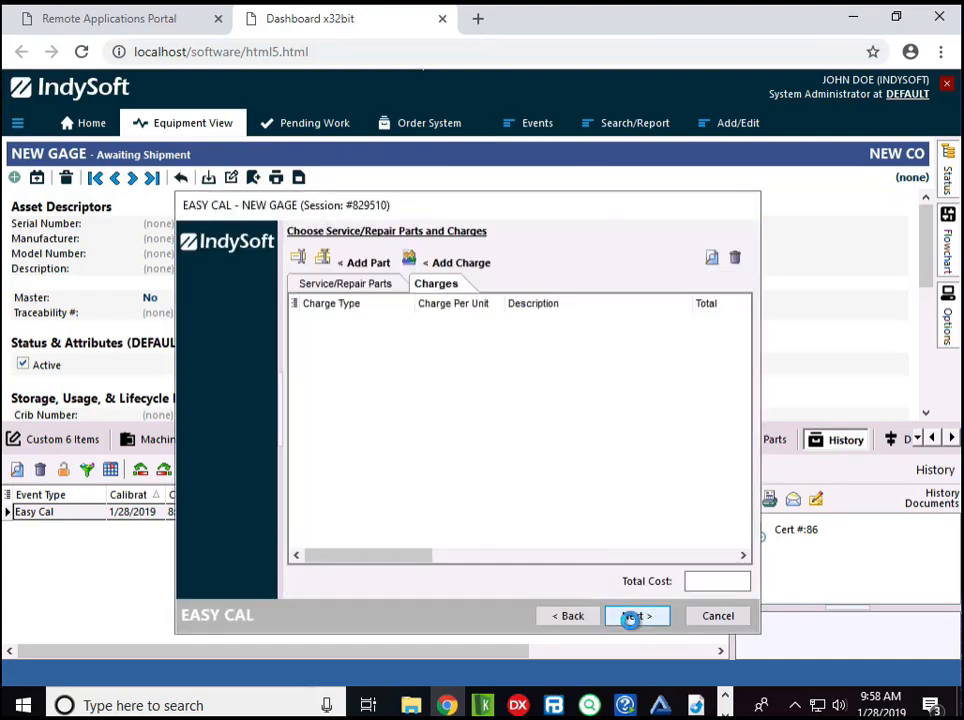
left_click(634, 617)
left_click(632, 617)
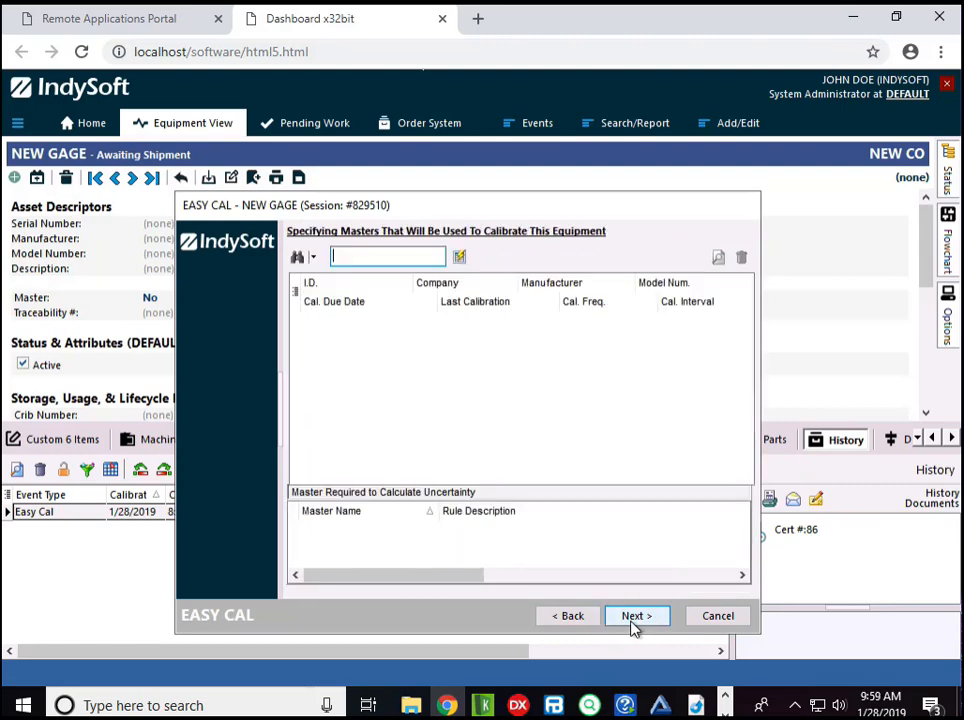
left_click(636, 616)
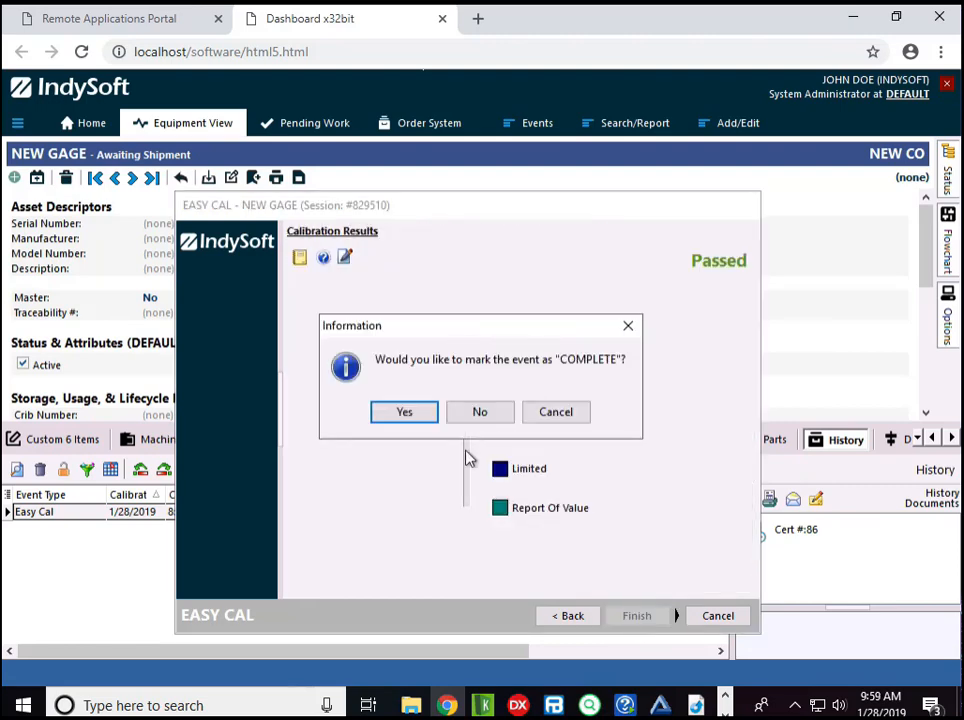
left_click(407, 416)
left_click(524, 447)
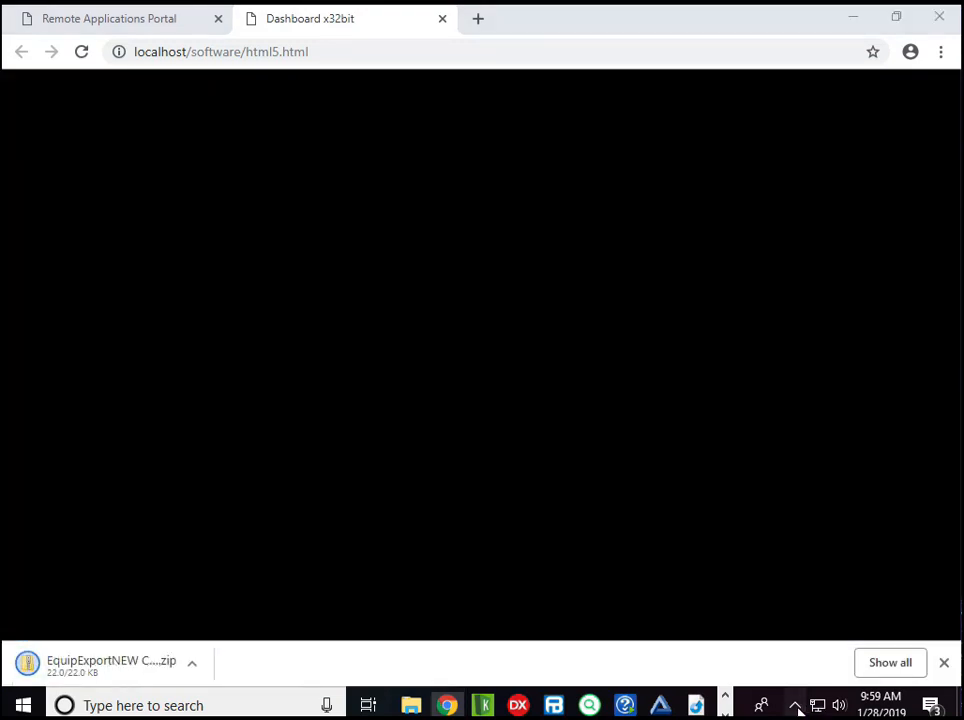
- Open the IndySoft Print Server queue and refresh its list of pending print jobs
left_click(800, 703)
right_click(795, 667)
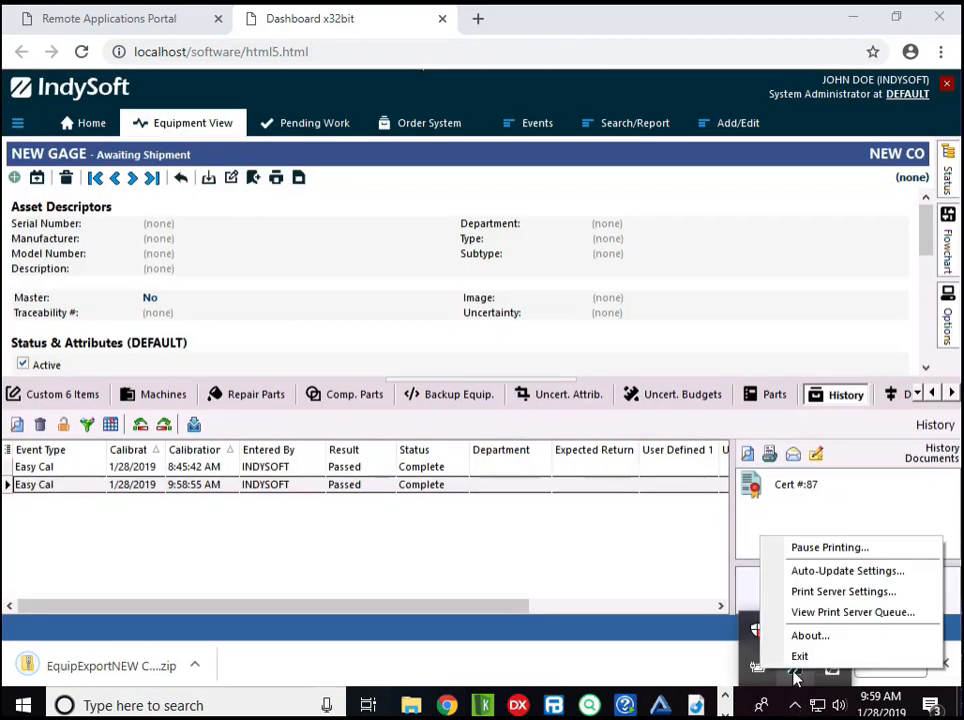
left_click(822, 613)
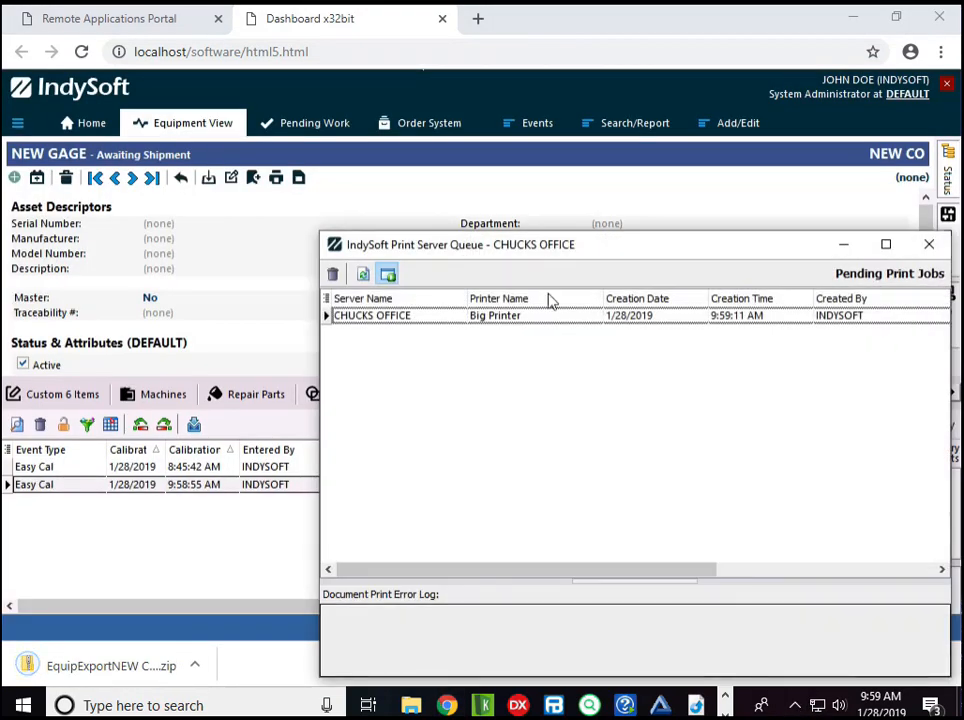
left_click(365, 276)
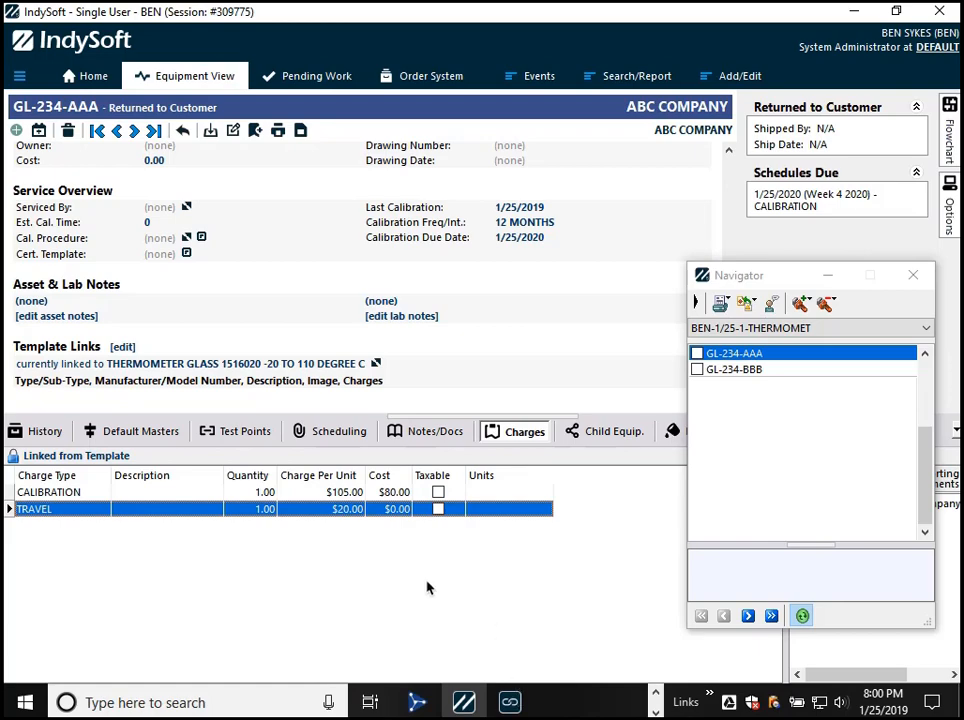
- Open the template linked to equipment GL-234-AAA and look over its calibration and travel charges
left_click(67, 79)
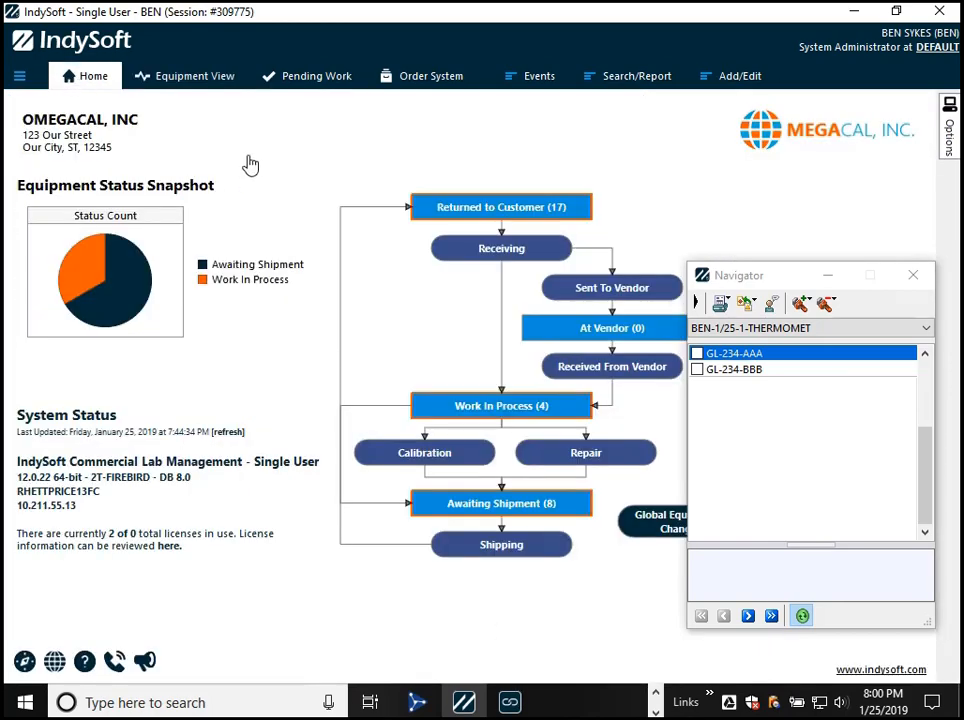
left_click(207, 74)
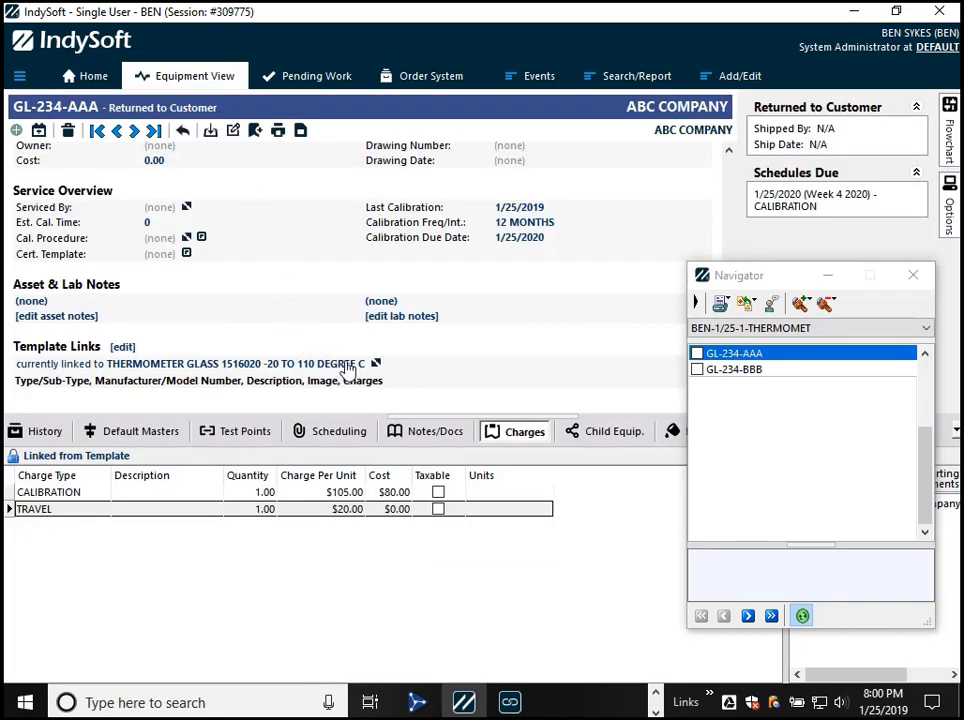
left_click(368, 366)
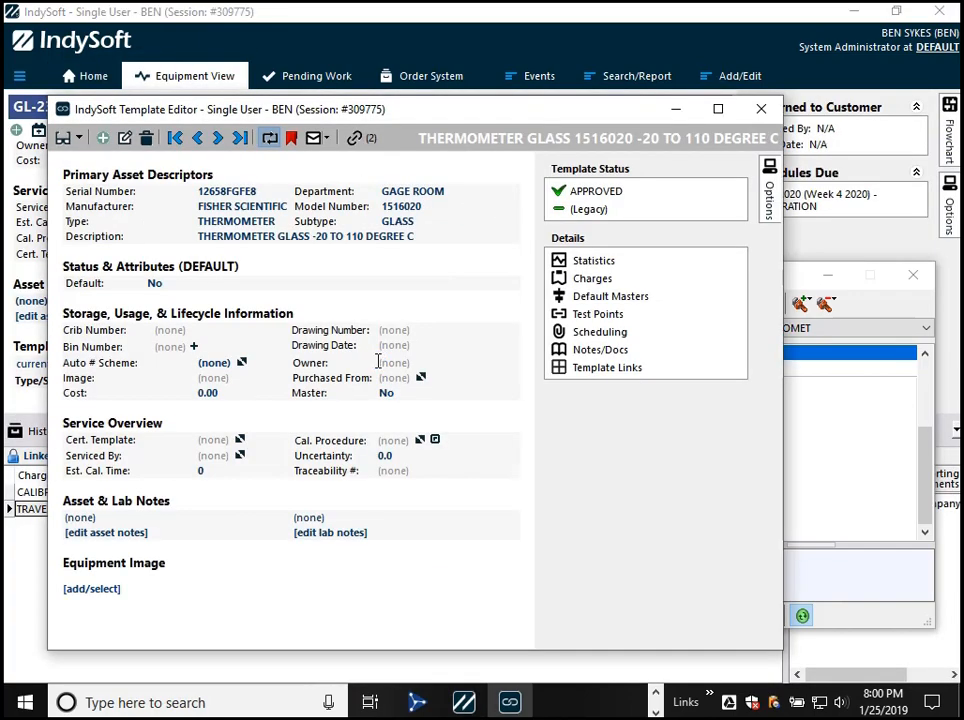
left_click(592, 278)
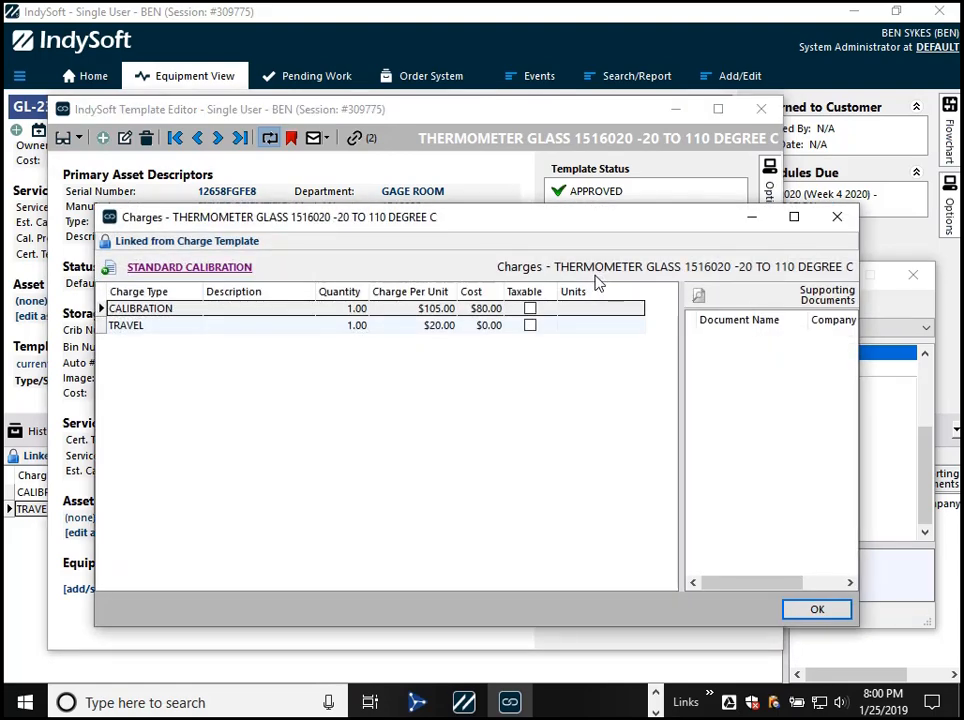
left_click(197, 334)
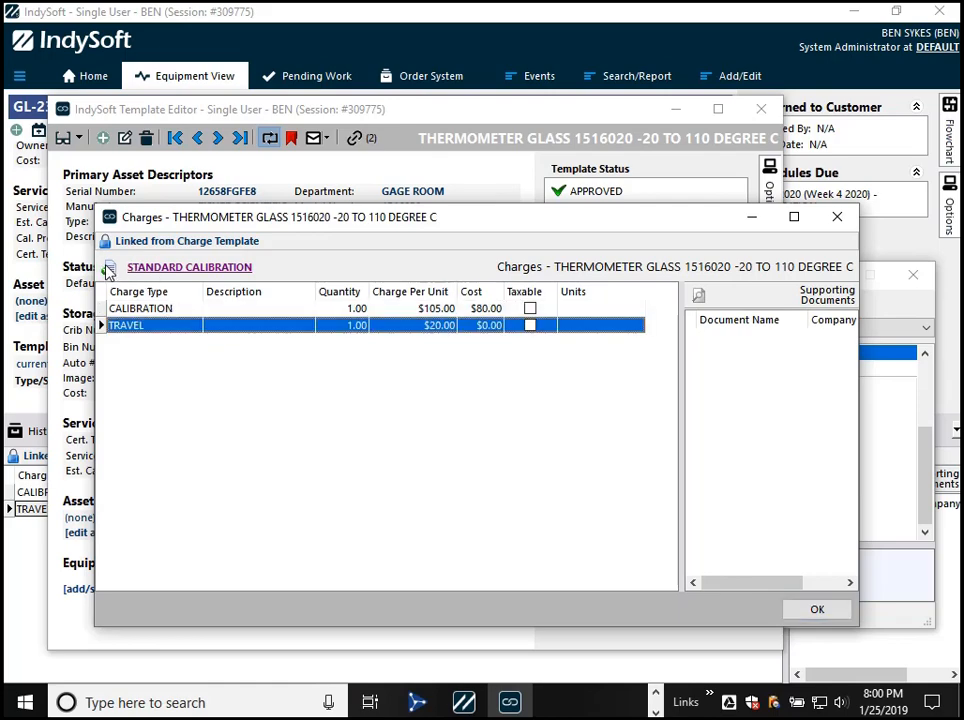
- Remove the link to the STANDARD CALIBRATION charge template from the thermometer template and look over its unlocked charges
left_click(147, 264)
left_click(334, 311)
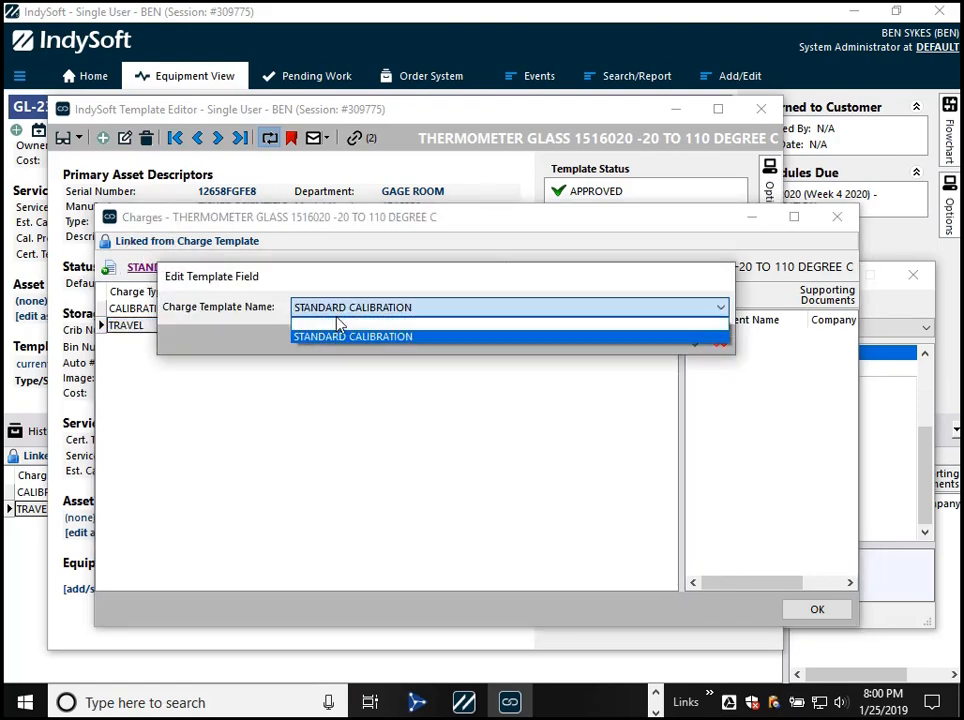
left_click(337, 323)
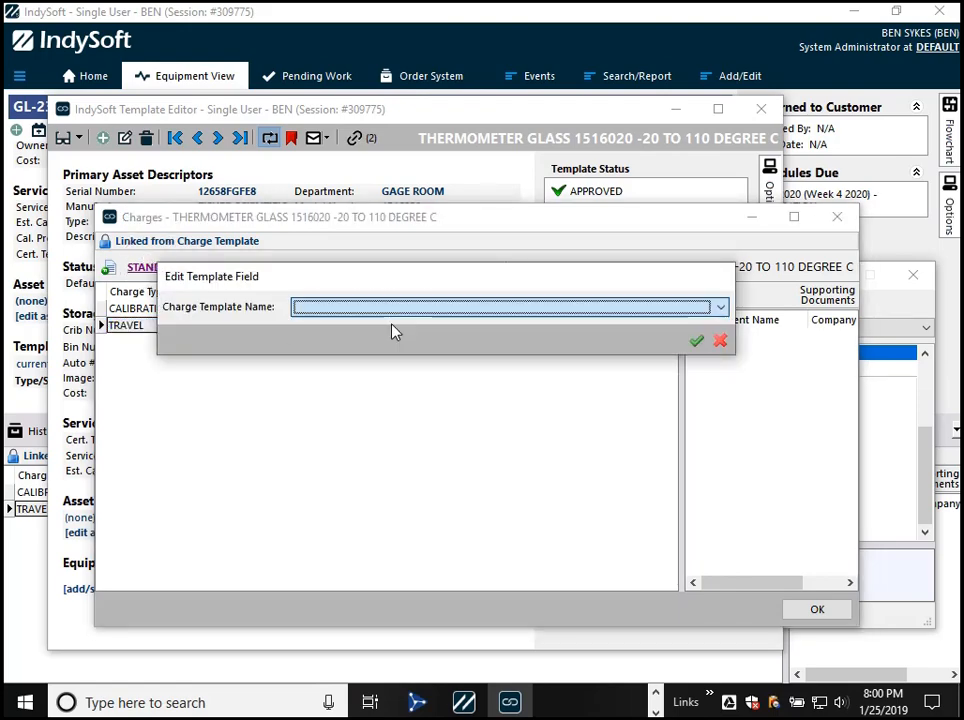
left_click(699, 343)
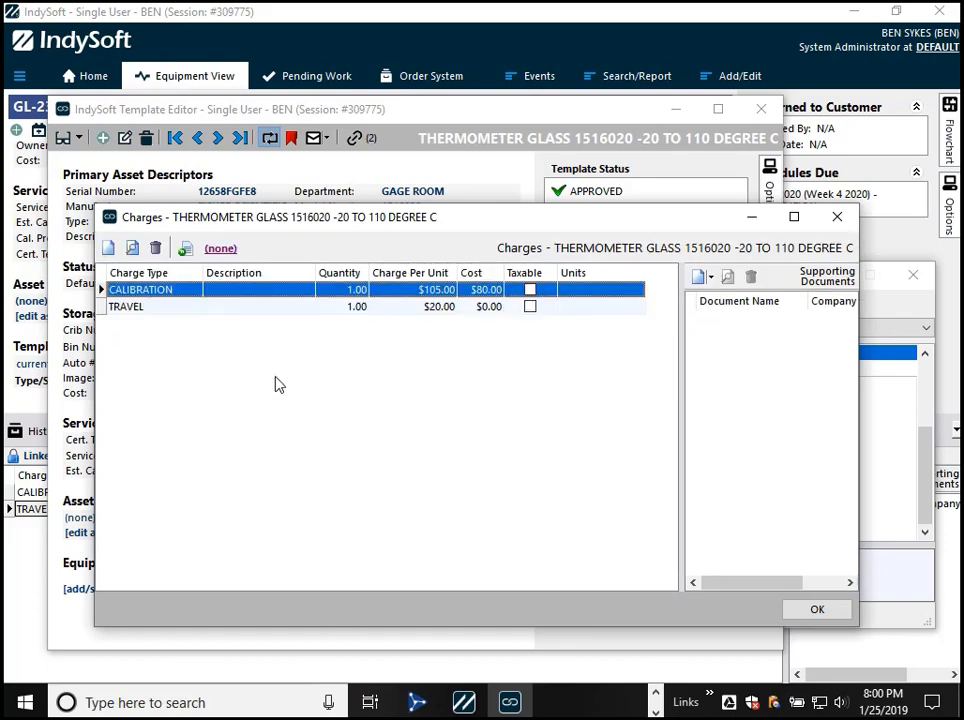
left_click(199, 309)
left_click(190, 291)
left_click(219, 249)
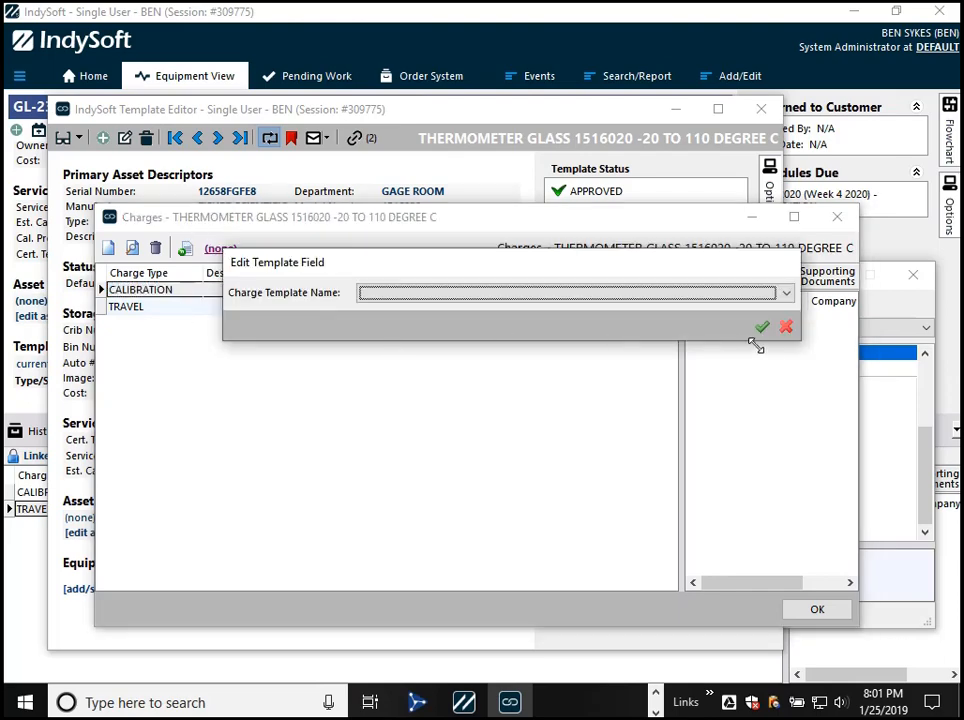
left_click(786, 327)
- Delete the TRAVEL charge from the thermometer template and set the CALIBRATION charge per unit to 50
left_click(197, 310)
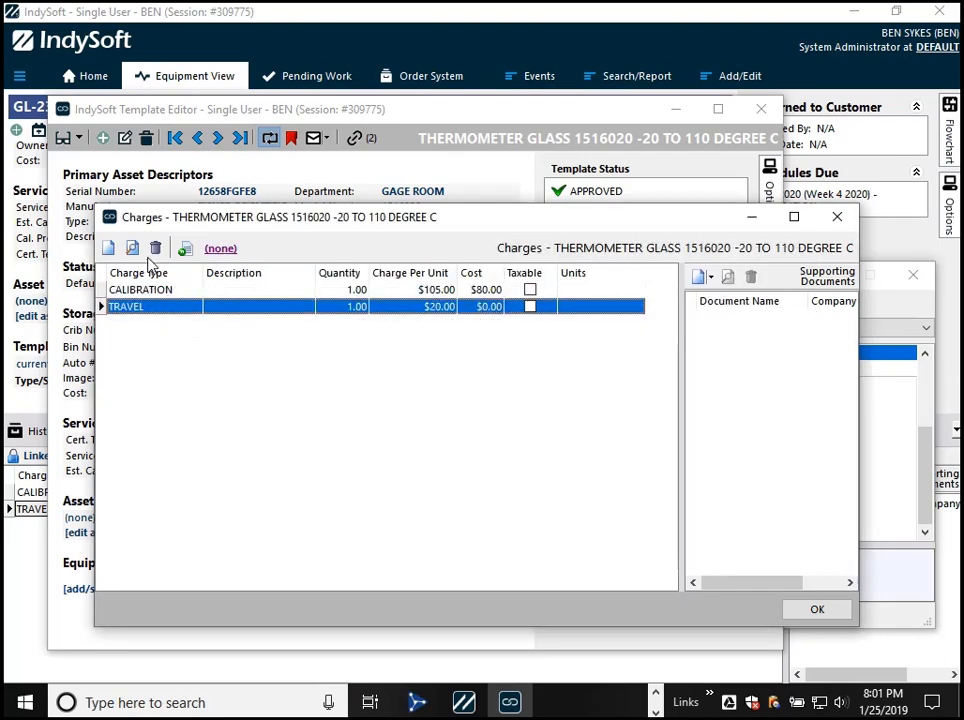
left_click(155, 248)
key("Return")
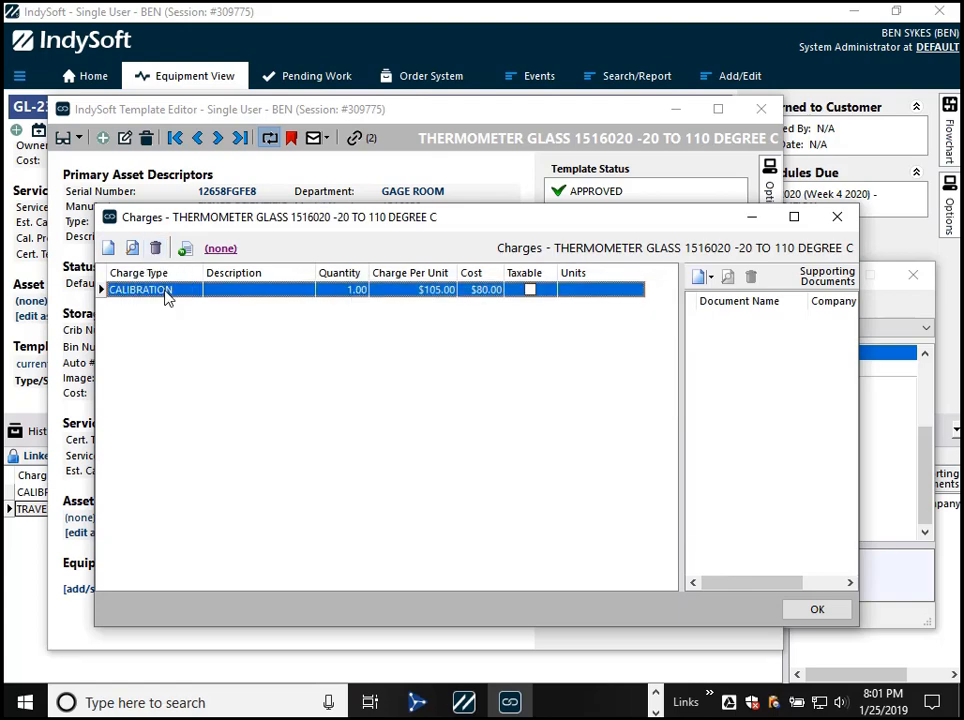
double_click(165, 291)
left_click(485, 268)
double_click(485, 268)
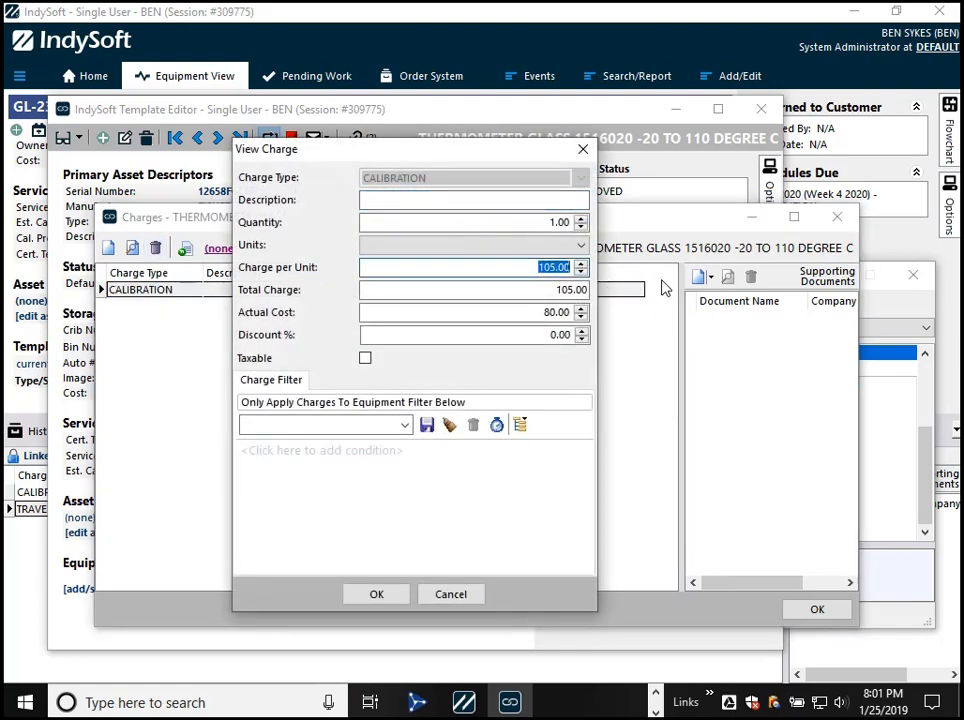
type("50")
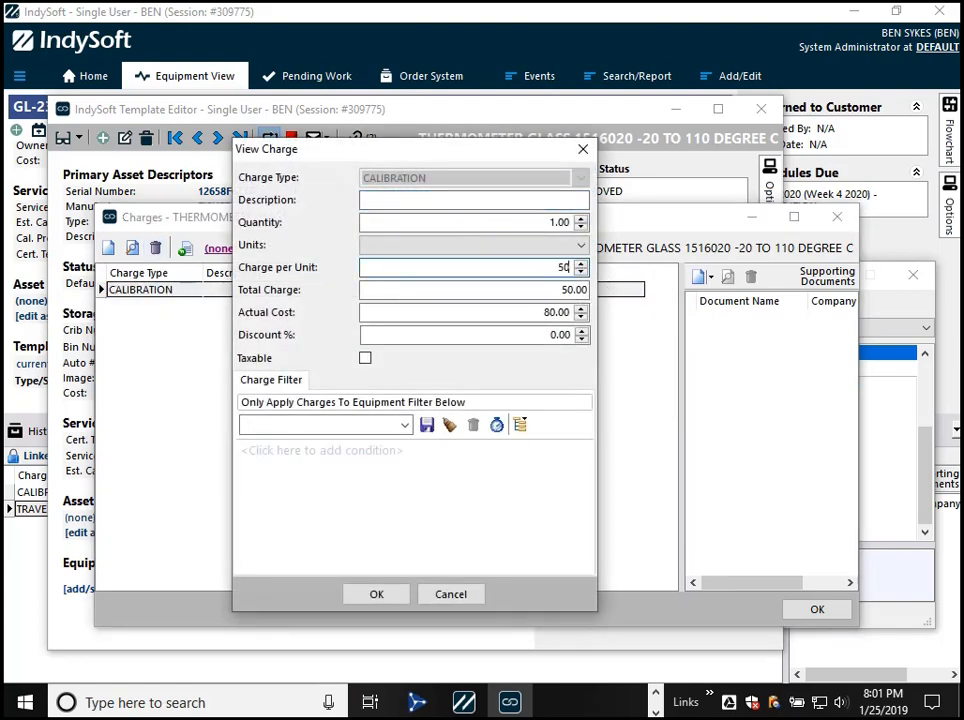
left_click(390, 592)
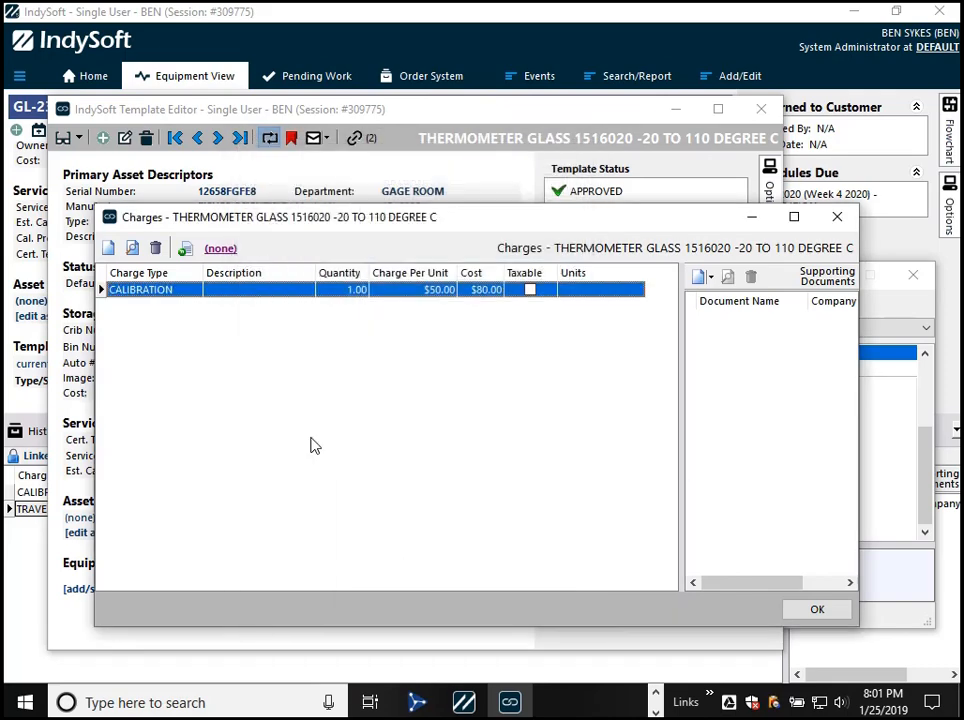
- Link the thermometer template's charges to the STANDARD CALIBRATION charge template
left_click(219, 251)
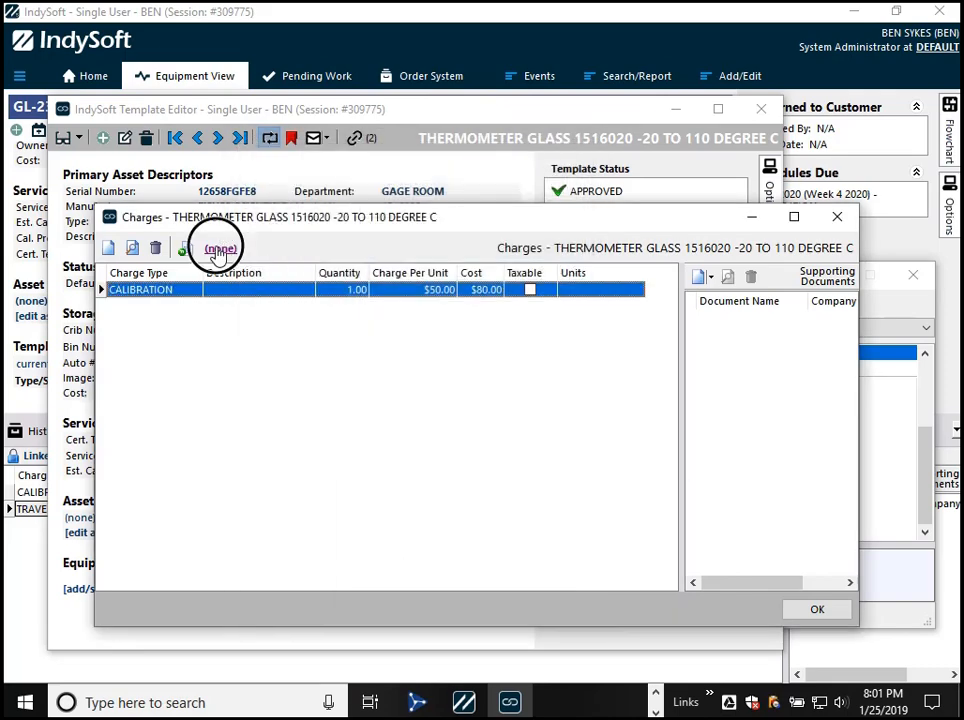
left_click(390, 302)
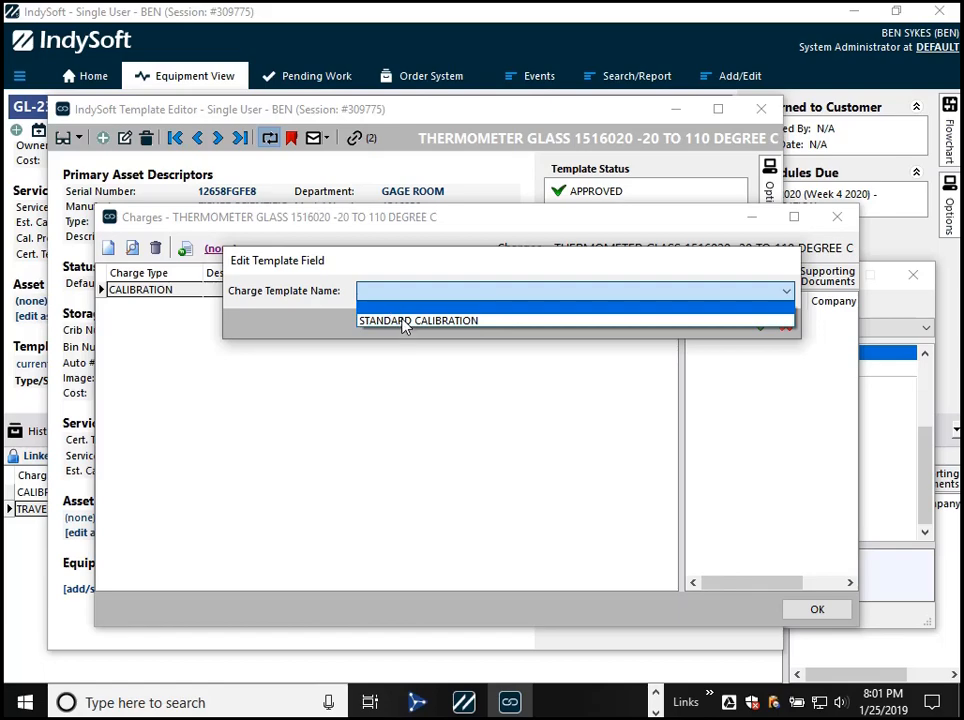
left_click(402, 321)
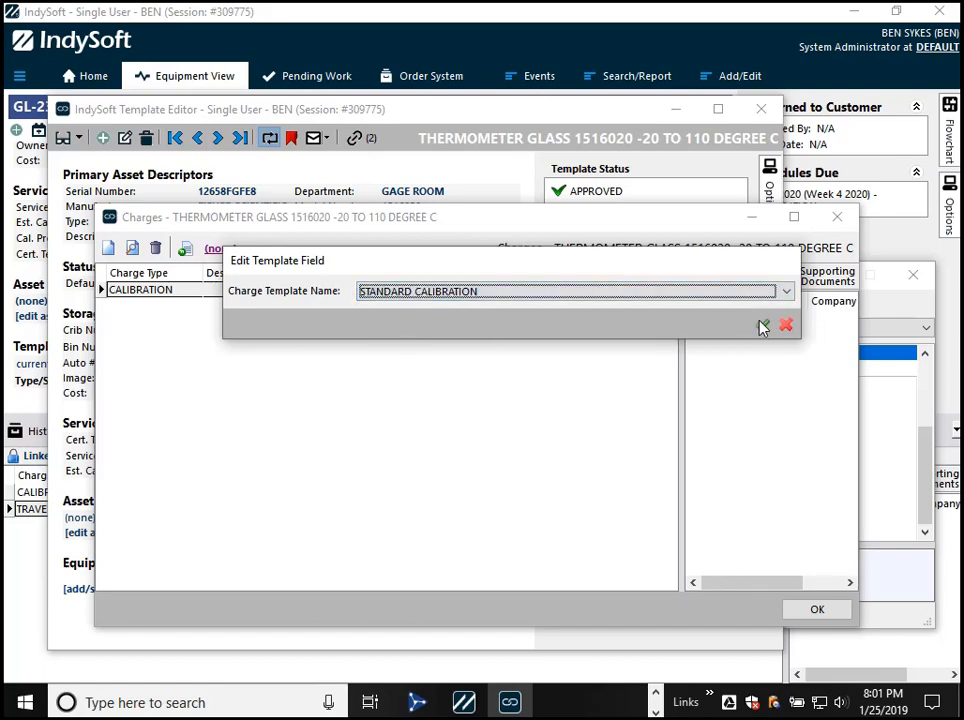
left_click(762, 326)
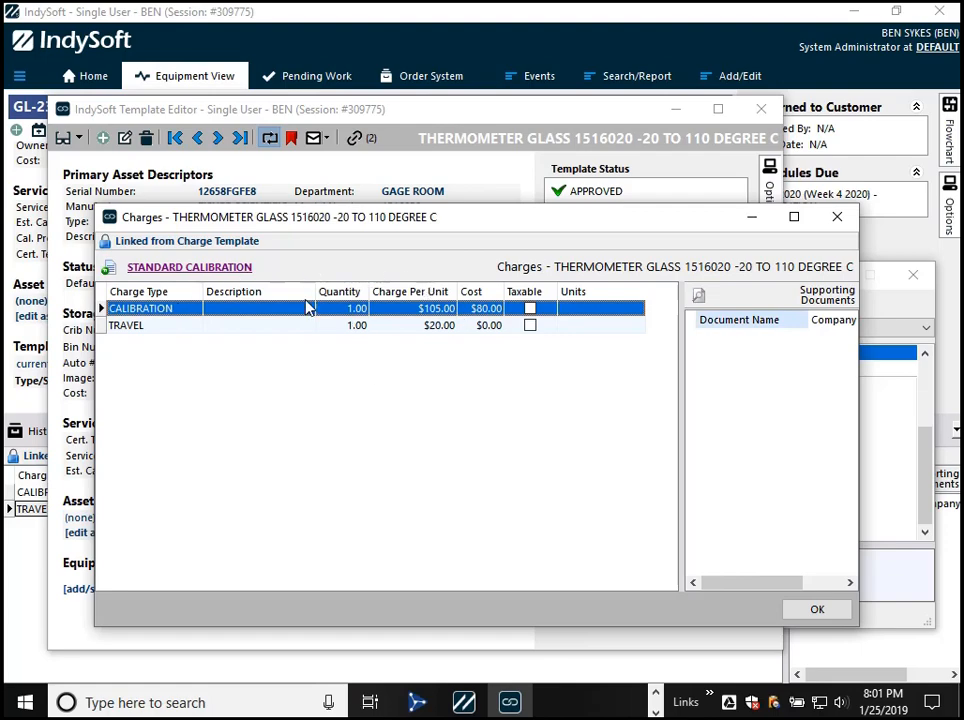
- Open the STANDARD CALIBRATION charge template and examine its name, description and the CALIBRATION and TRAVEL charges
left_click(111, 272)
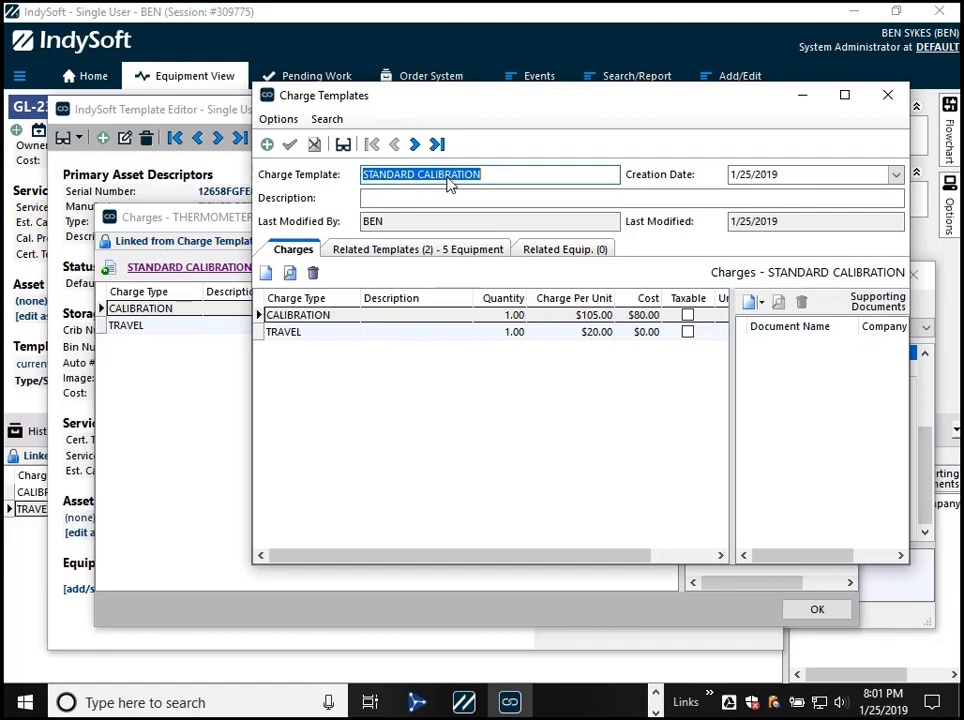
left_click(488, 175)
left_click_drag(488, 175, 231, 177)
left_click(530, 198)
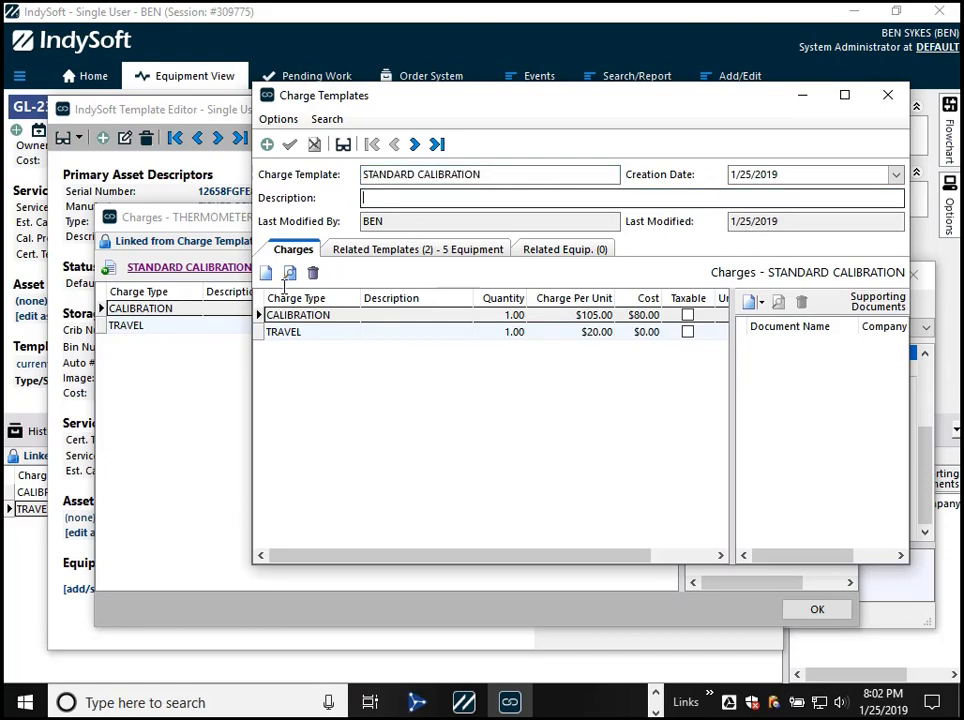
left_click(331, 333)
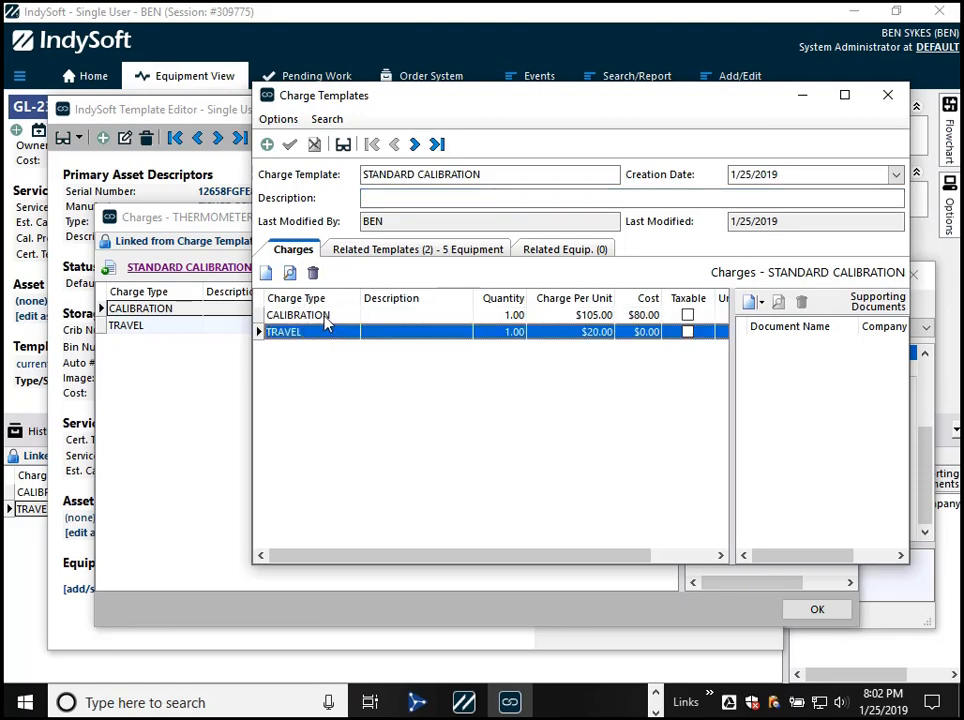
left_click(325, 315)
left_click_drag(491, 174, 316, 172)
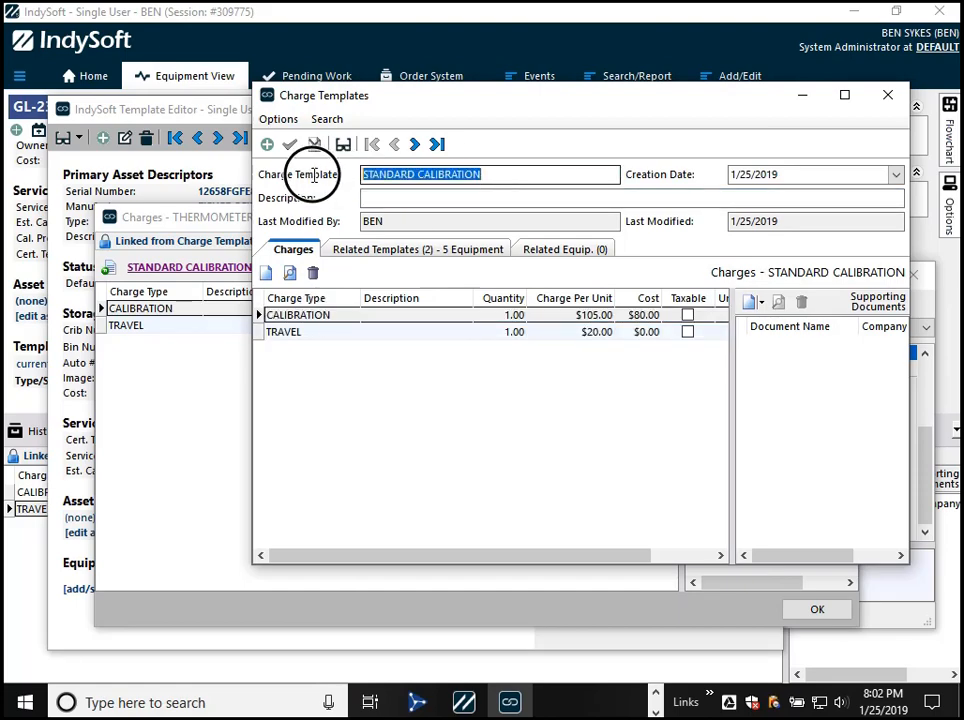
double_click(330, 318)
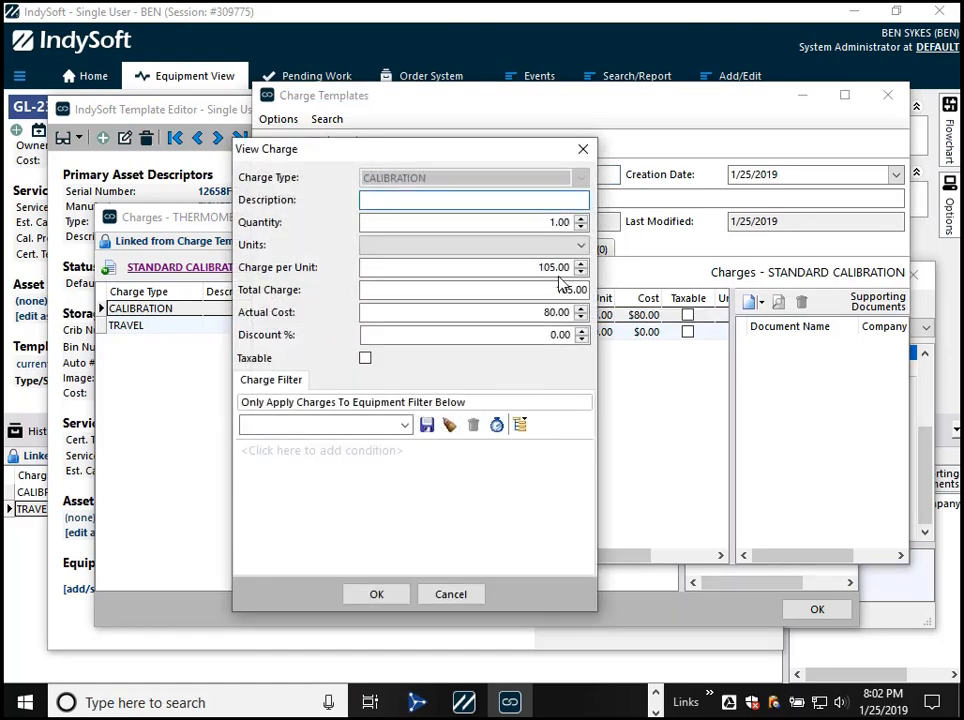
left_click(450, 594)
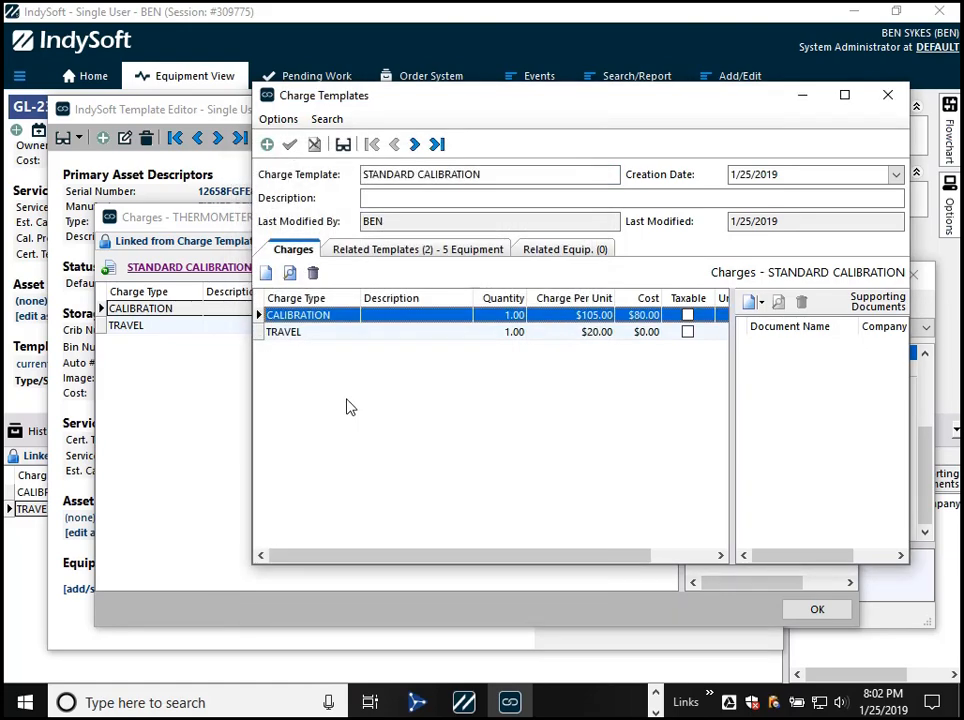
left_click(308, 333)
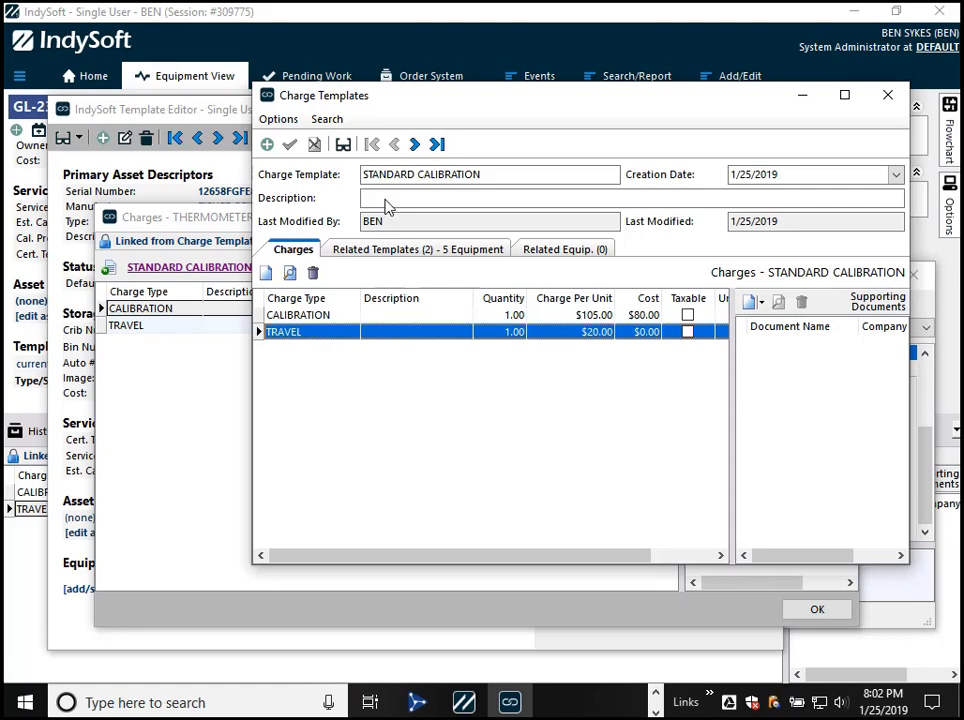
- Look over the charge template search and the available options for creating, deleting, cloning and renaming charge templates
left_click_drag(361, 101, 381, 88)
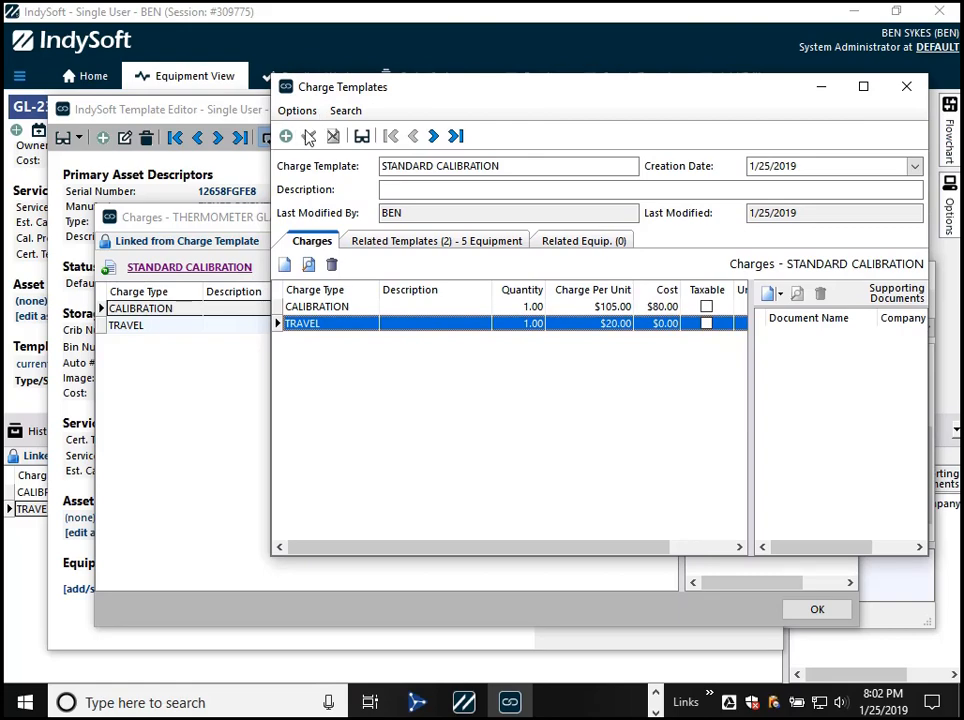
left_click(338, 112)
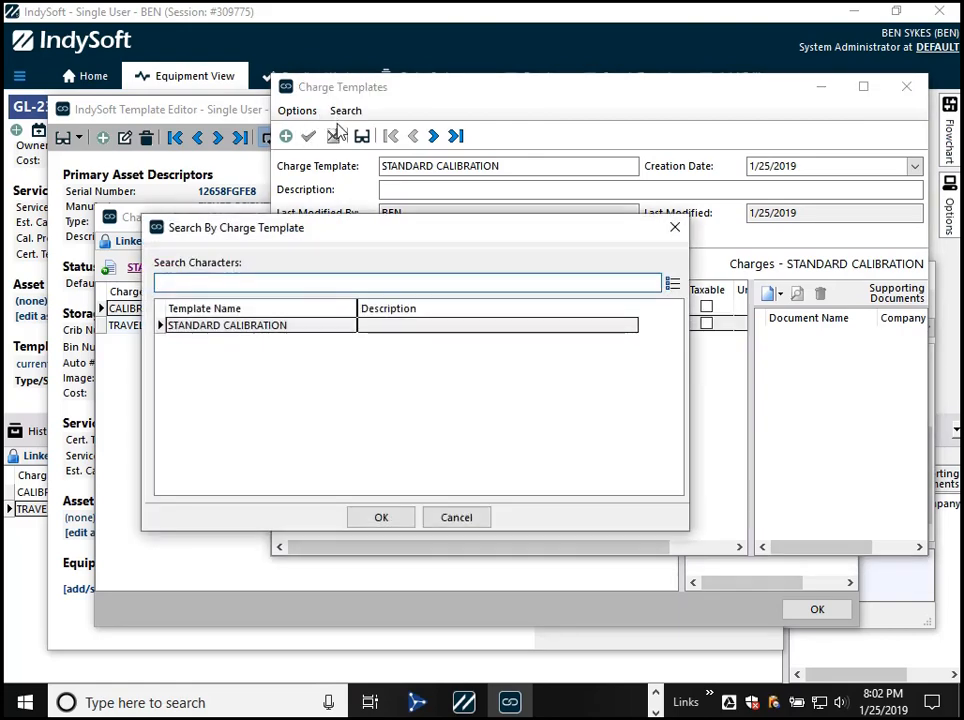
key("Escape")
left_click(296, 111)
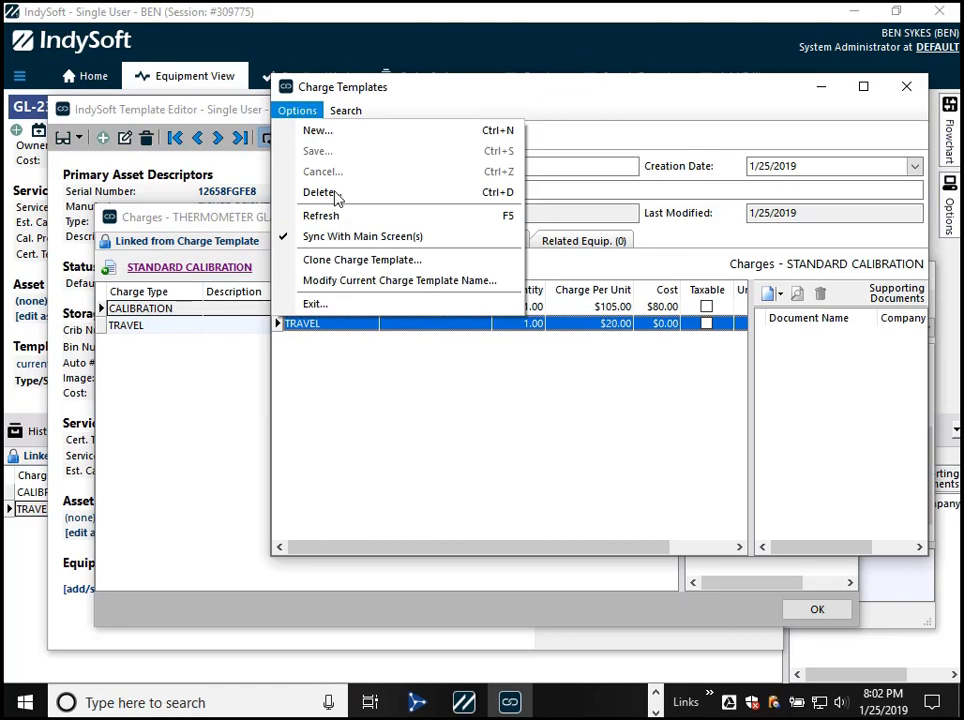
left_click(512, 430)
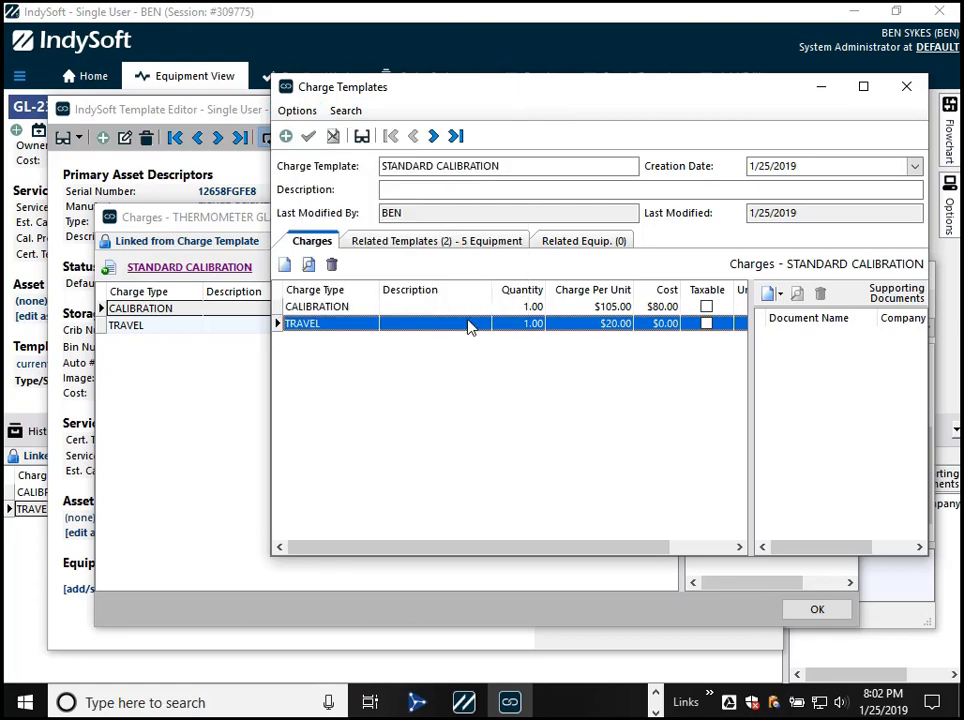
- Review the related templates and related equipment of the STANDARD CALIBRATION charge template, and return to its charges
left_click(428, 245)
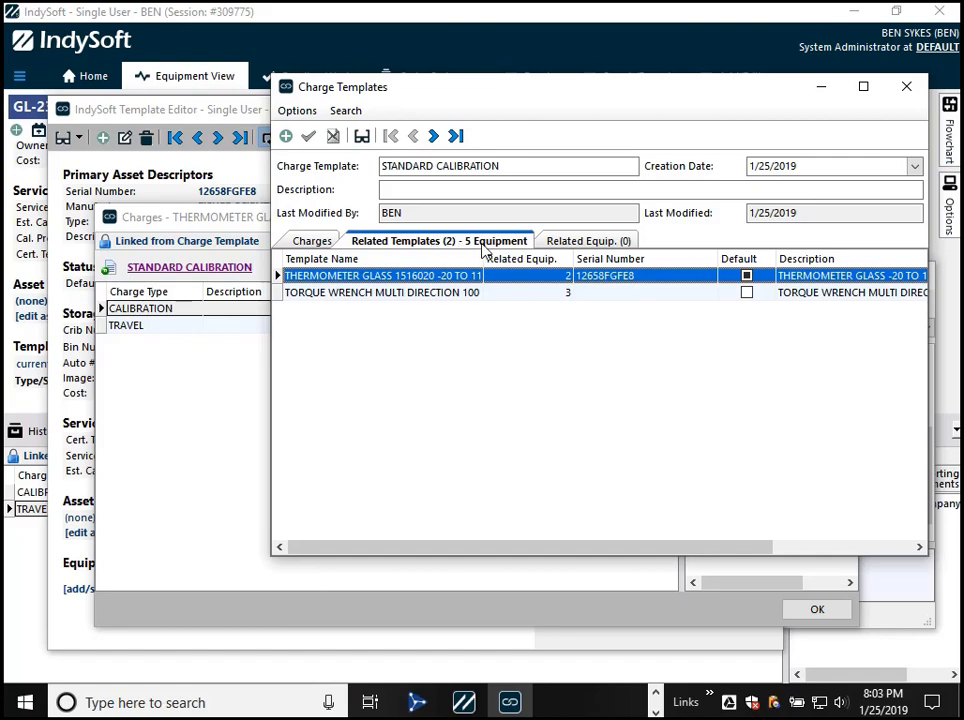
left_click(585, 246)
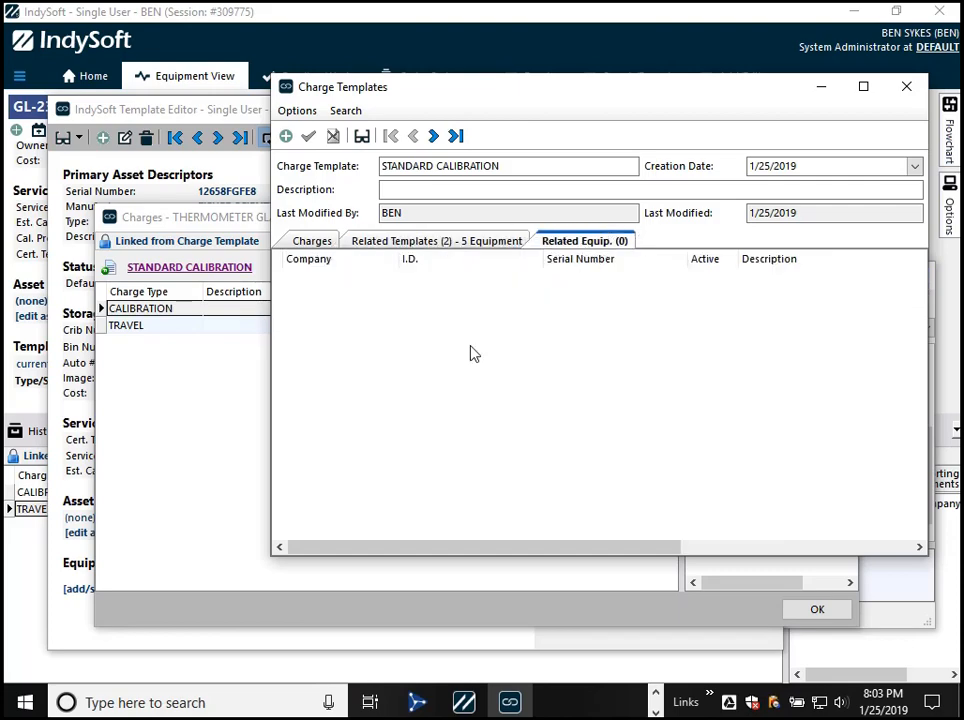
left_click(310, 243)
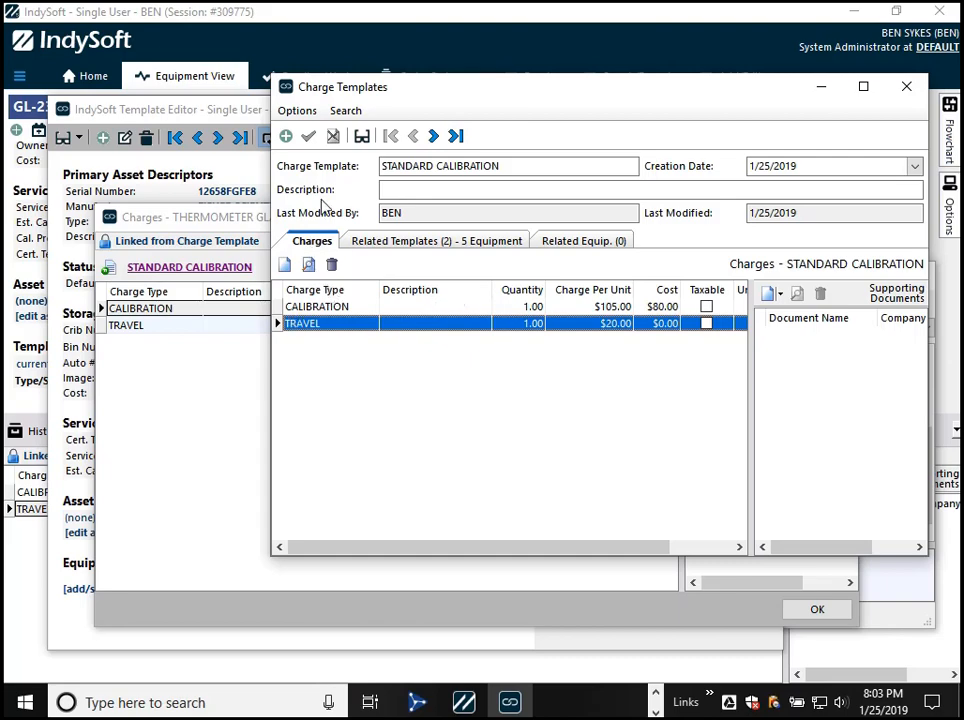
- Check the template-linked charges on equipment GL-234-BBB and return to the charge template
left_click(236, 19)
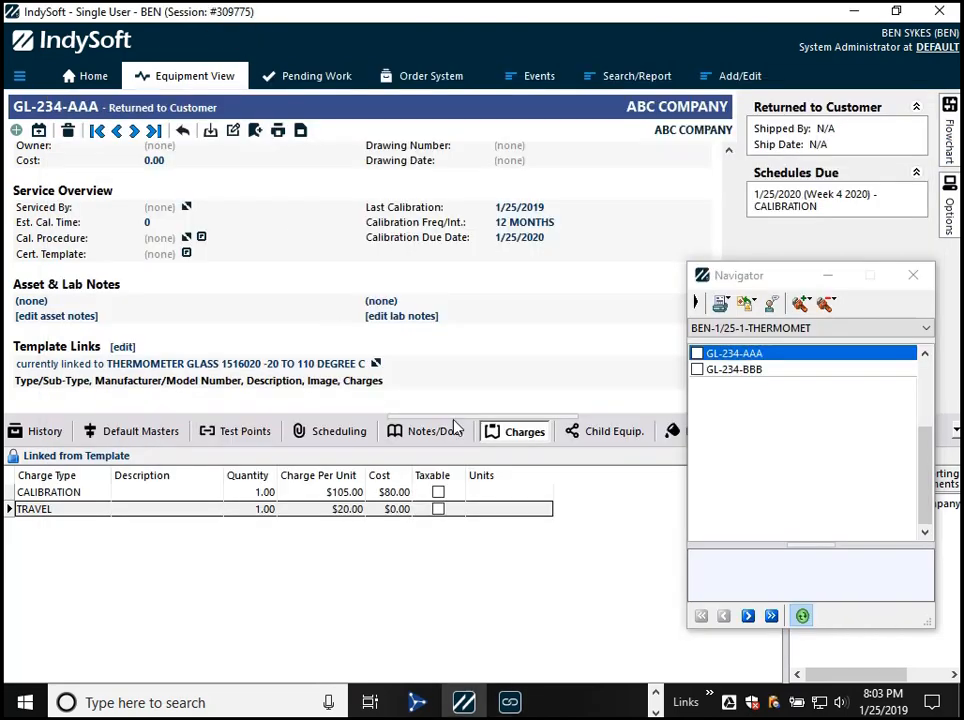
left_click(728, 370)
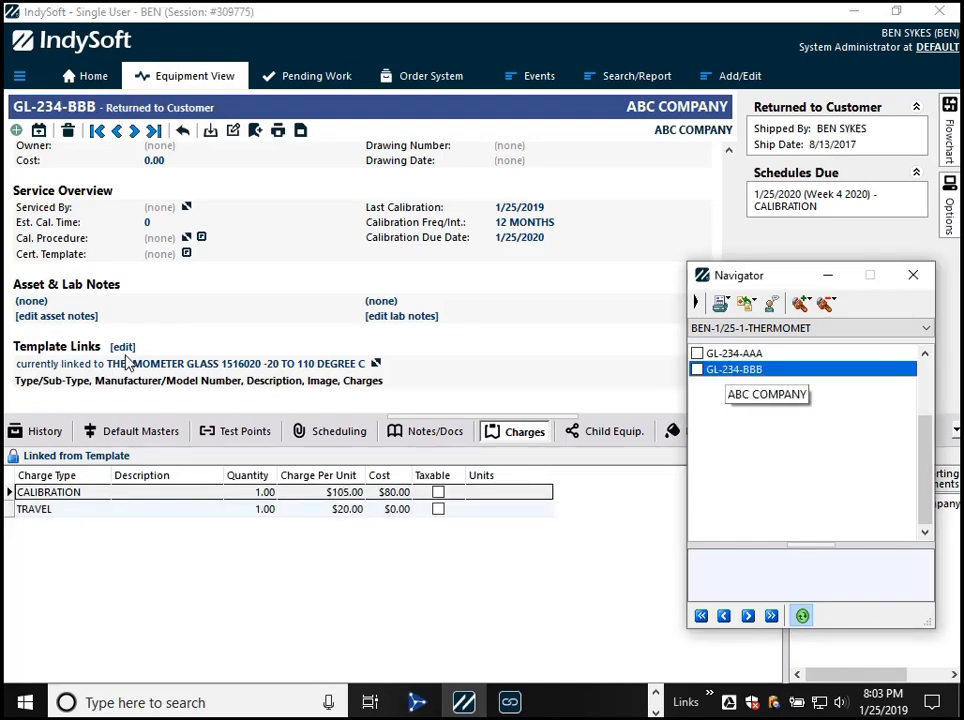
double_click(341, 511)
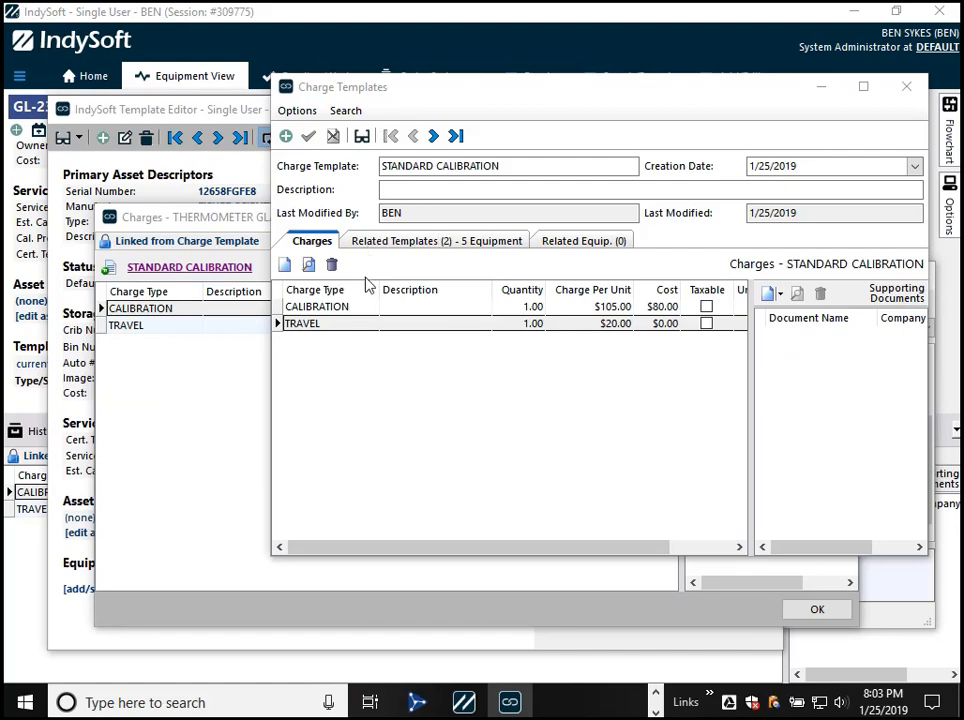
- Set the CALIBRATION charge per unit to 110.00 in the STANDARD CALIBRATION charge template and close both charge windows
double_click(366, 309)
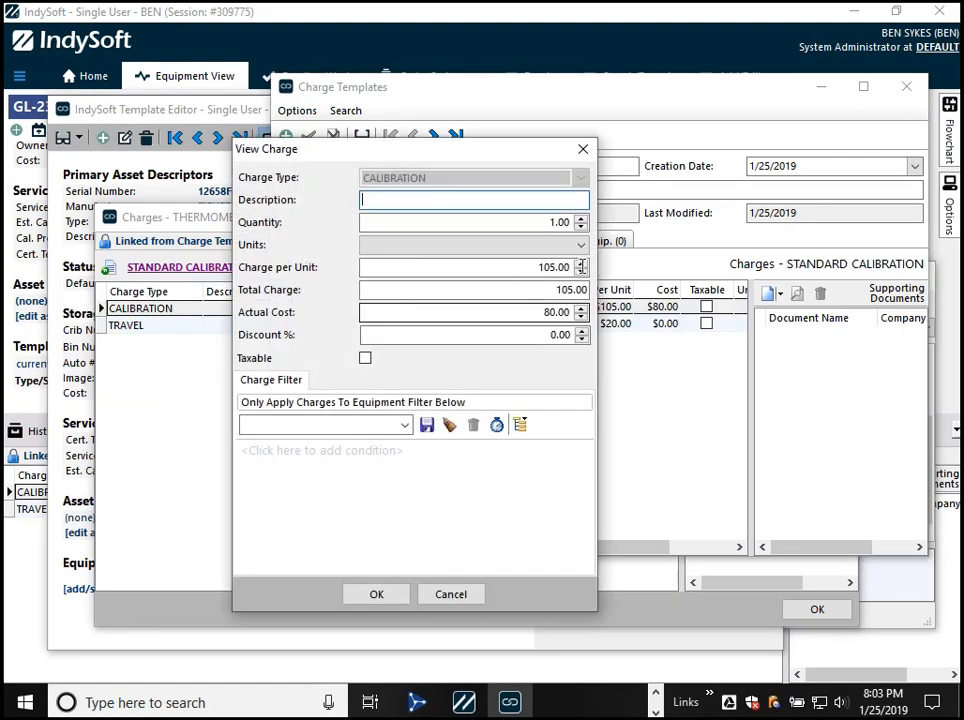
left_click(581, 263)
left_click(581, 263)
left_click(581, 263)
left_click(581, 265)
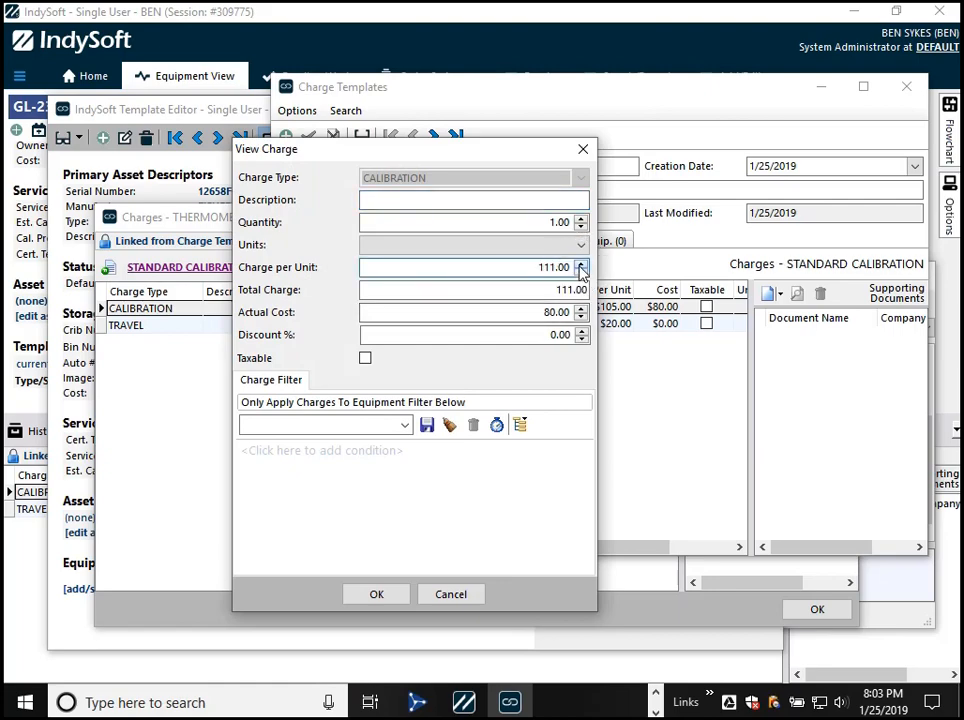
left_click(581, 271)
left_click(378, 594)
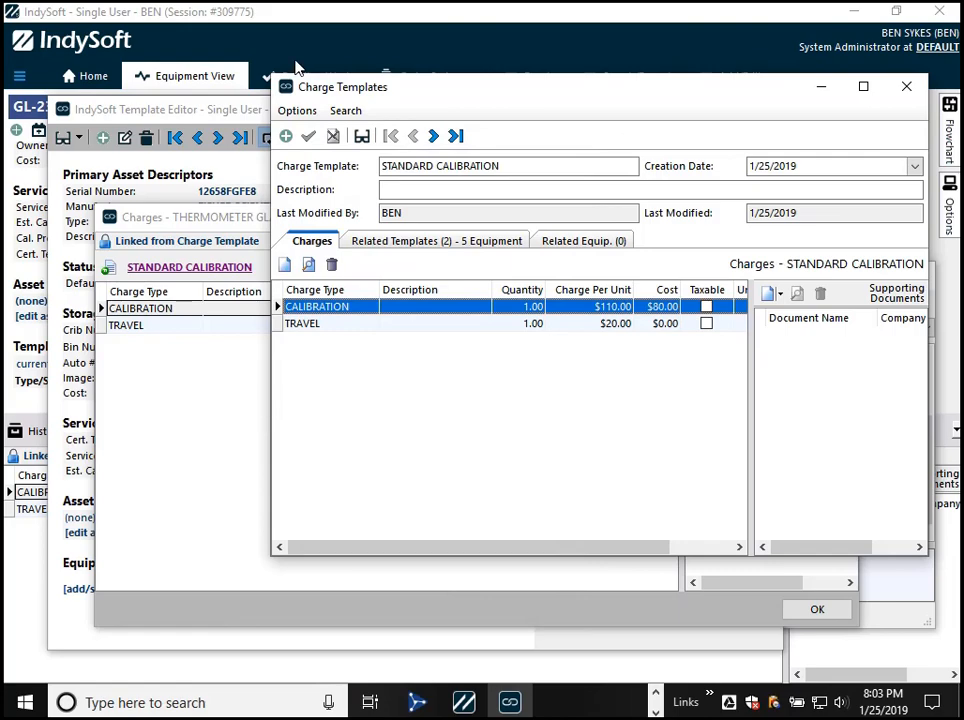
left_click(906, 86)
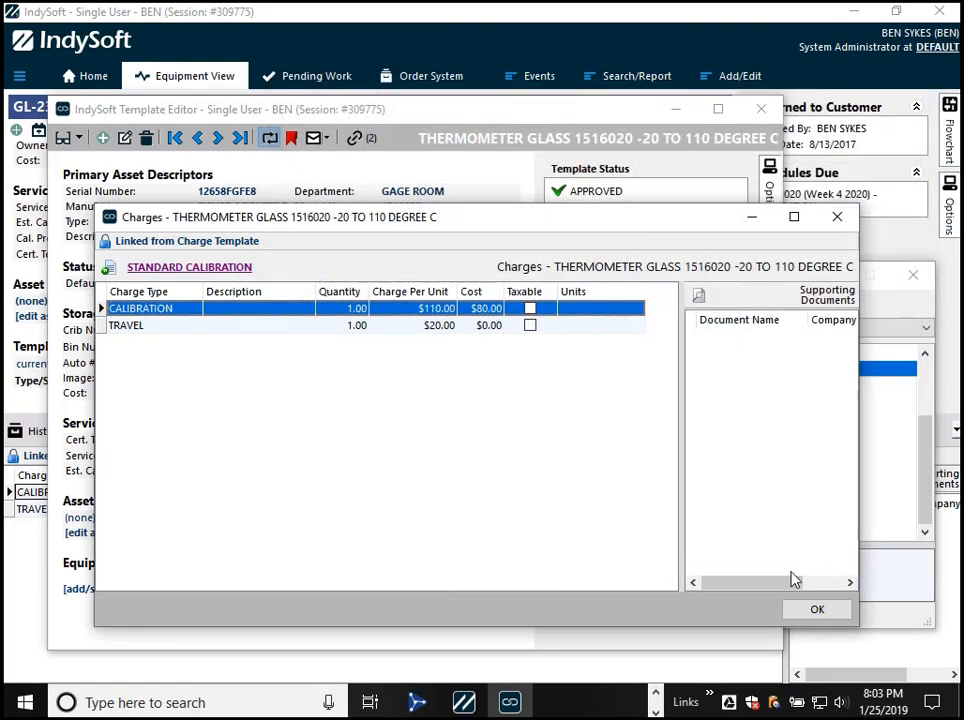
left_click(816, 609)
- Check the linked charges on equipment GL-234-BBB and GL-234-AAA after the charge template change
left_click(793, 605)
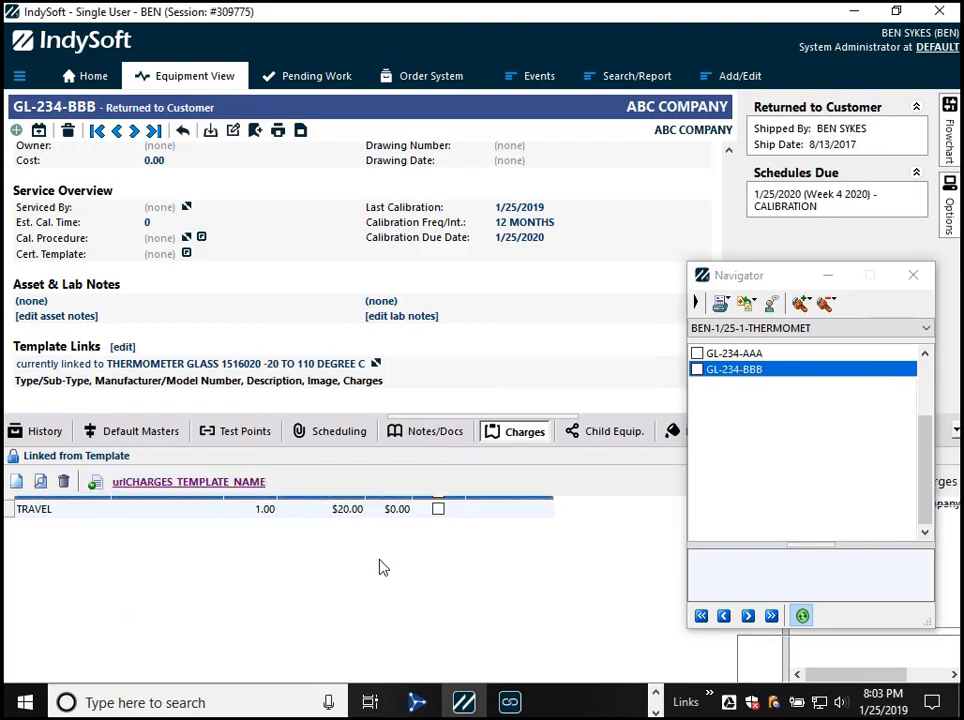
left_click(728, 354)
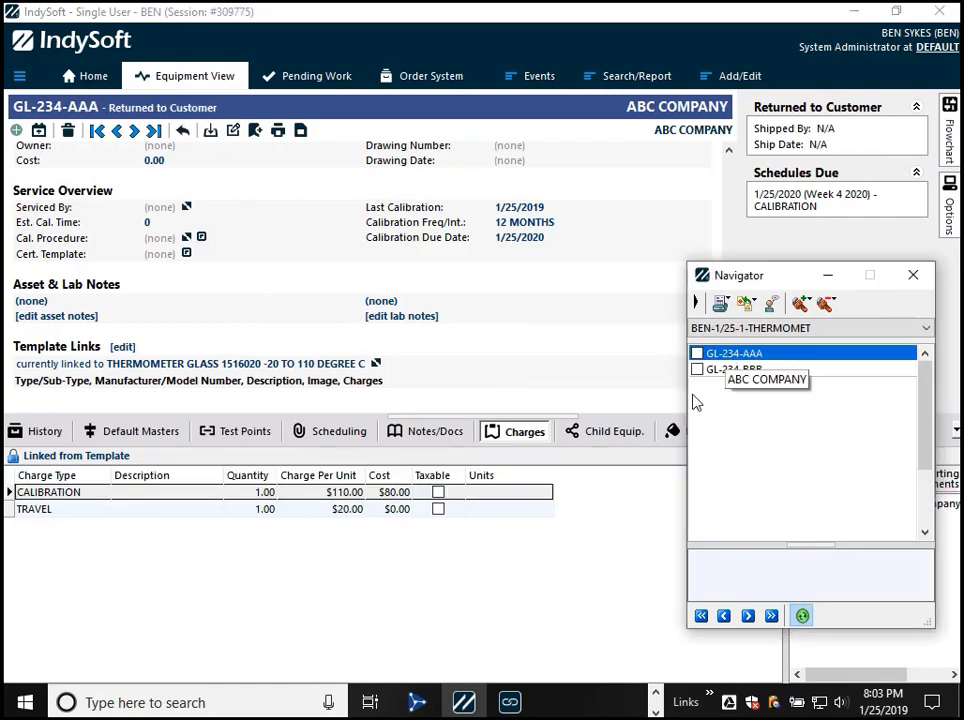
key("alt+Tab")
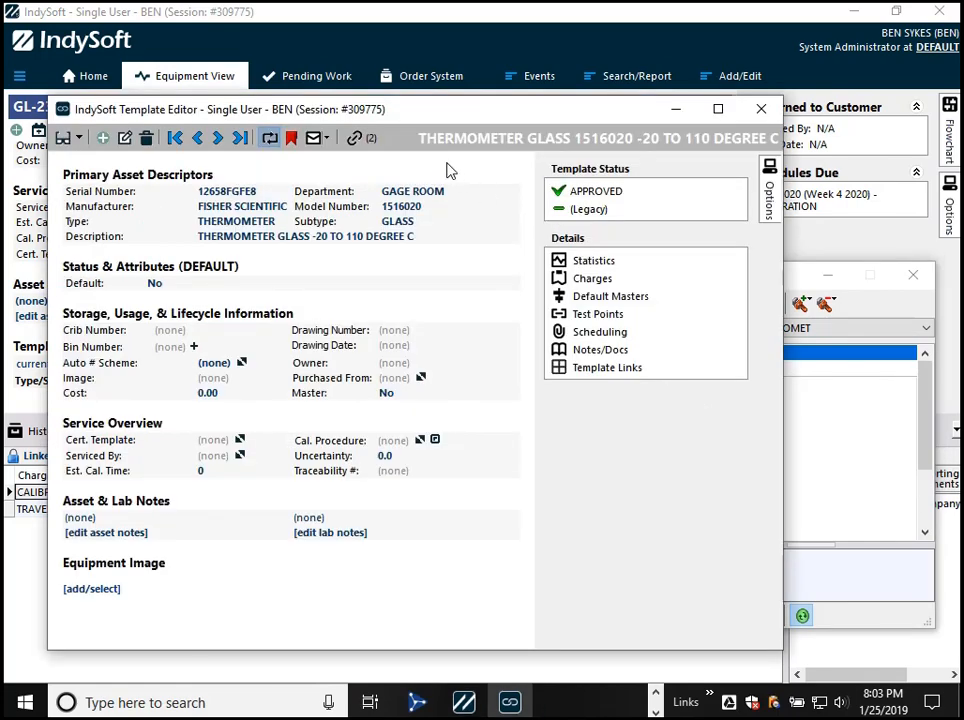
left_click(847, 478)
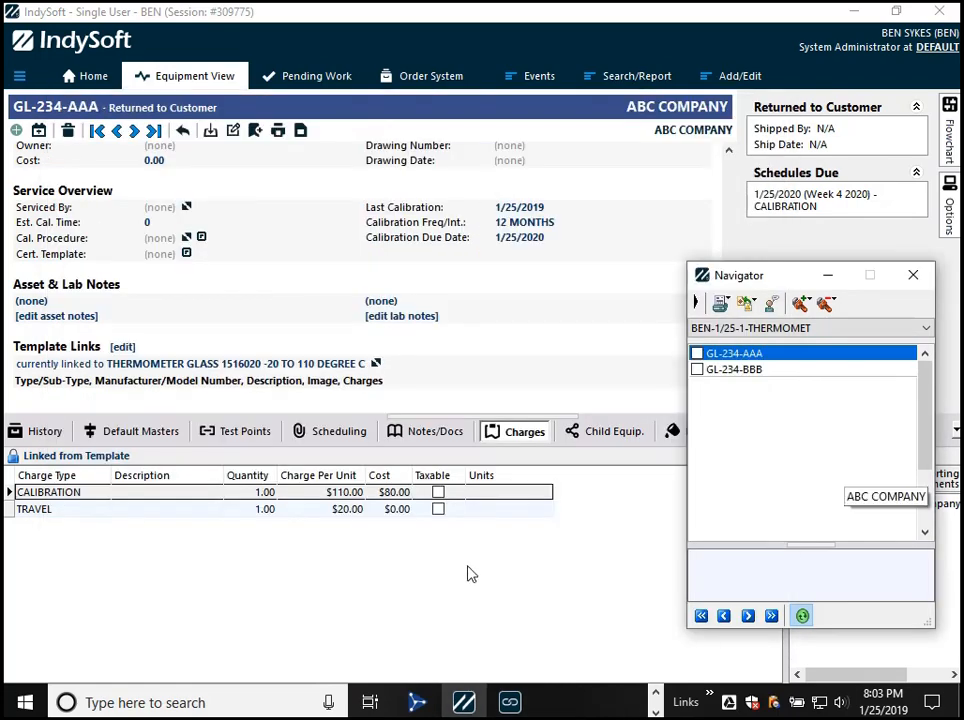
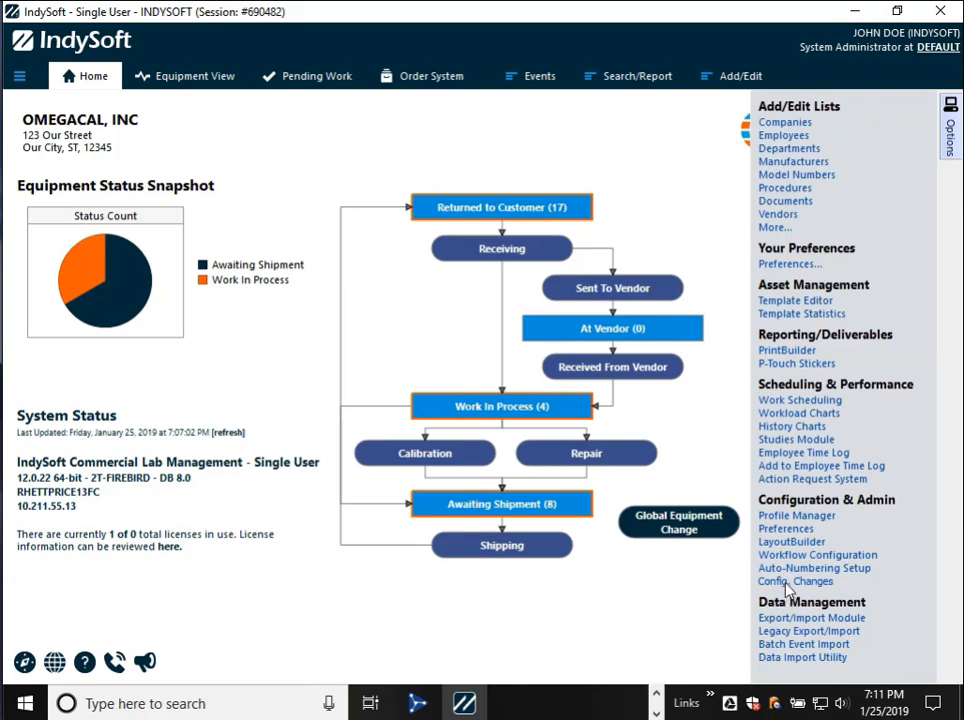
- Open the Config. Changes utility and review its change history, locks and system-wide settings
left_click(780, 583)
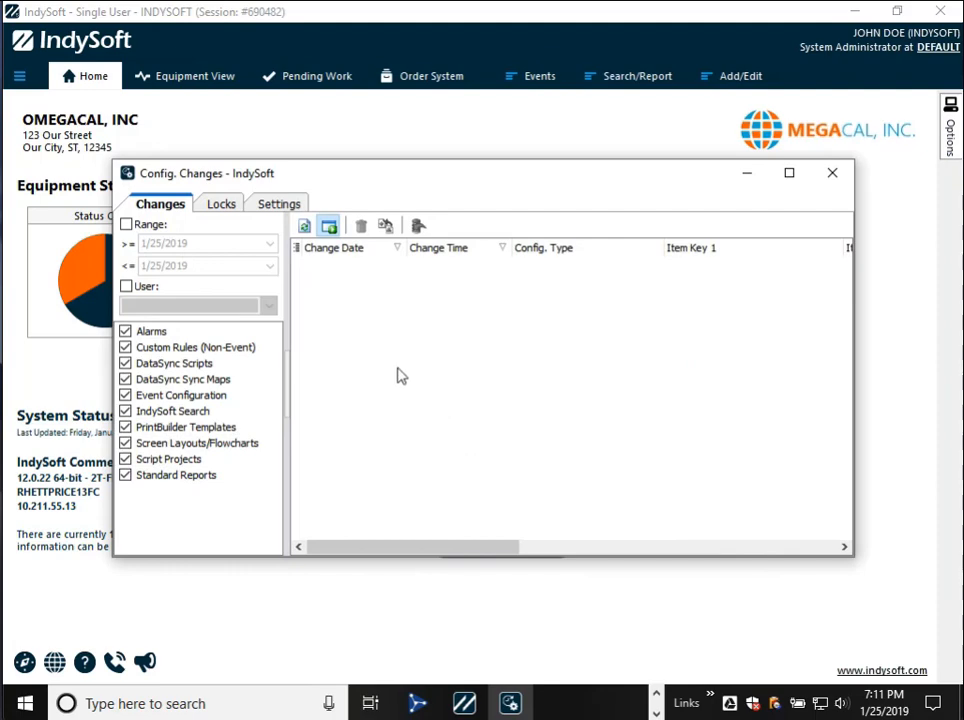
left_click(212, 206)
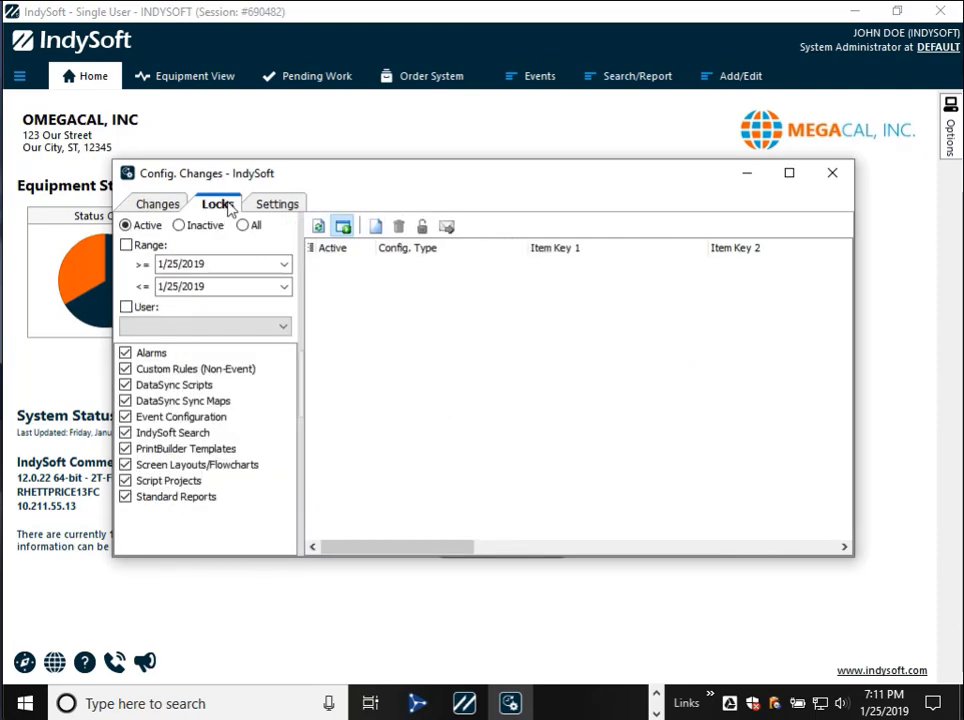
left_click(262, 206)
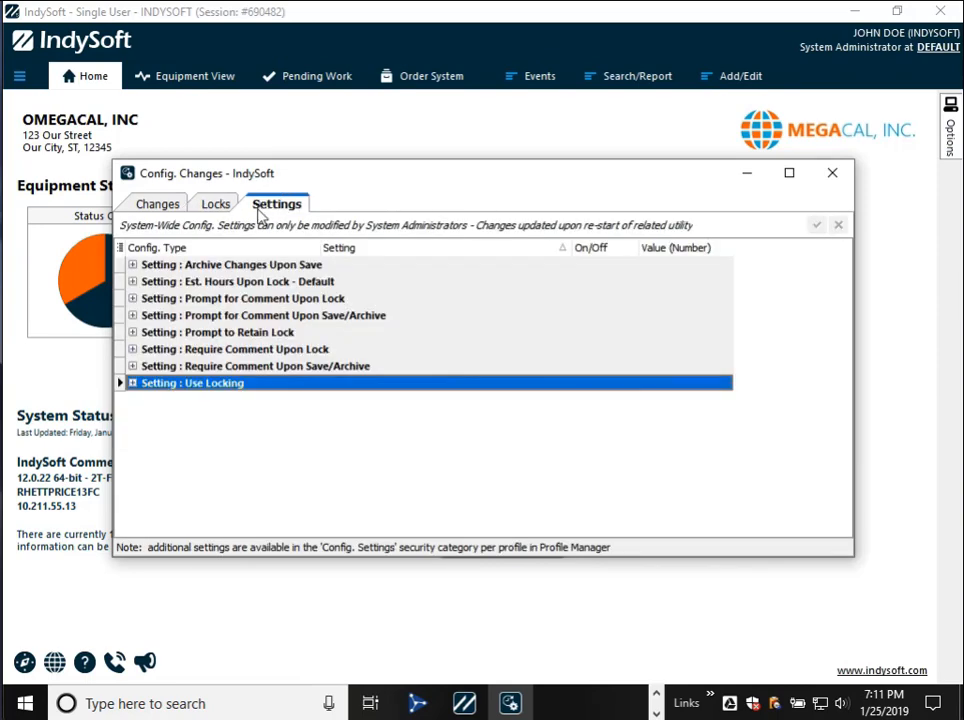
left_click(160, 205)
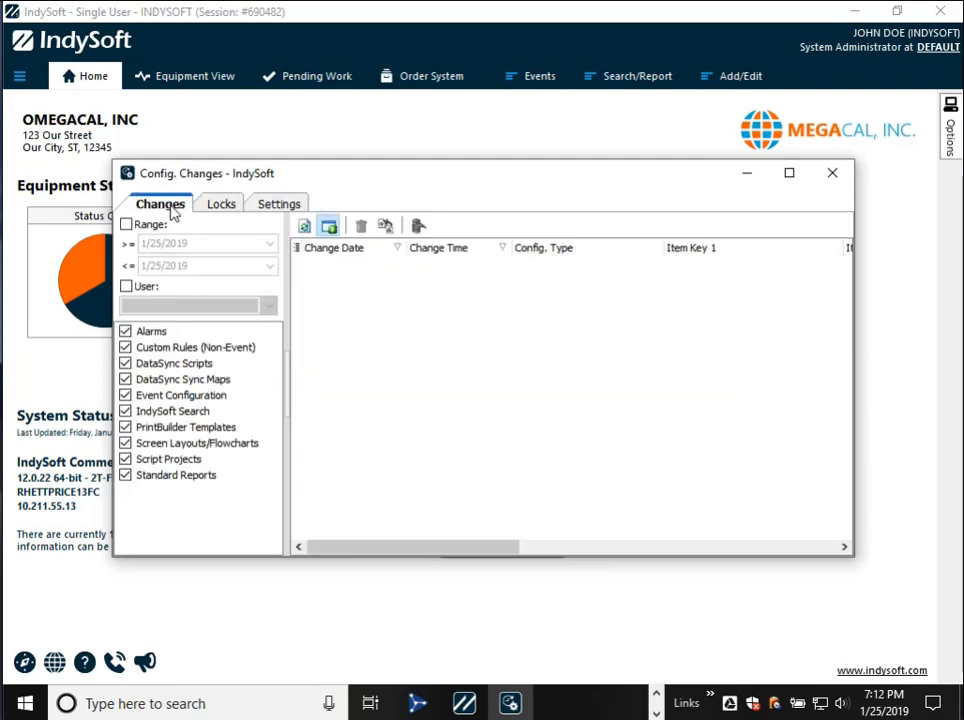
left_click(222, 205)
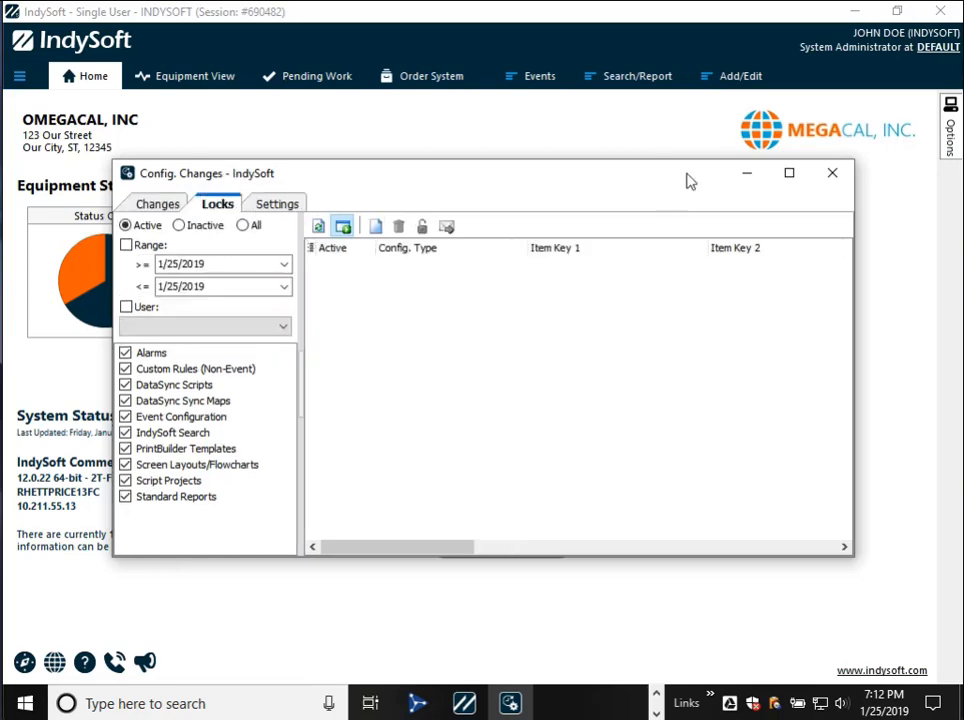
- Open the STANDARD certificate template from PrintBuilder in the report designer
left_click(884, 224)
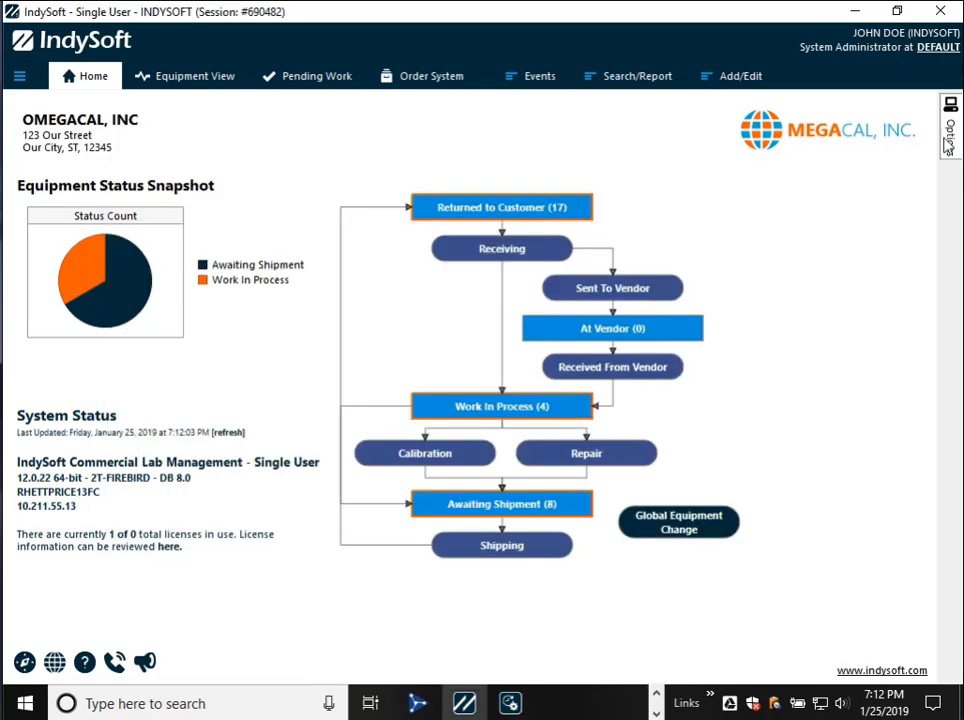
mouse_move(950, 137)
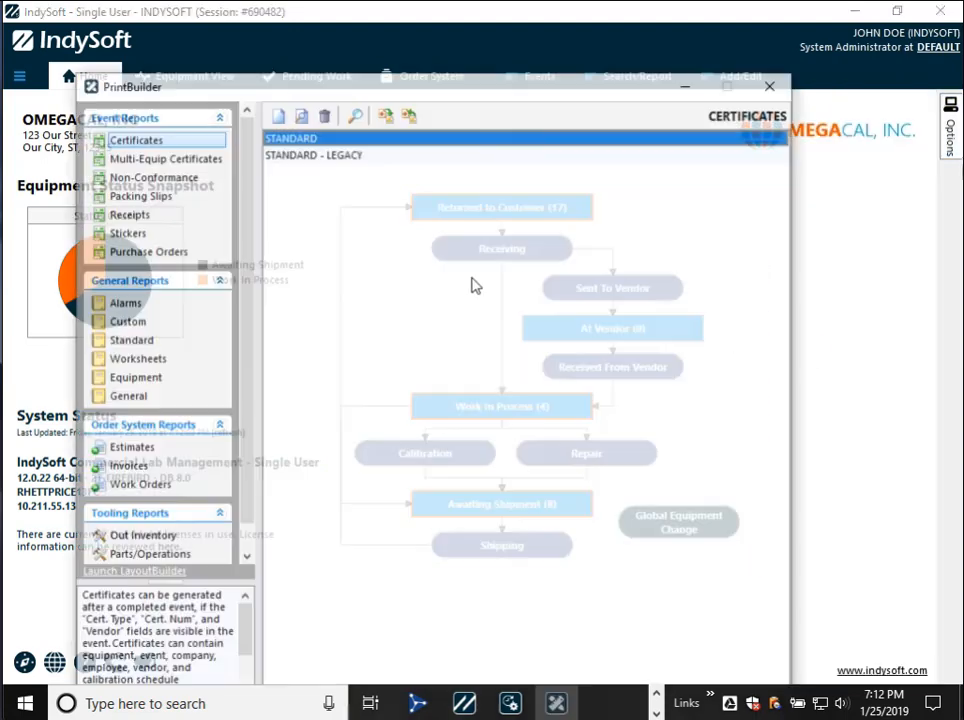
left_click(284, 138)
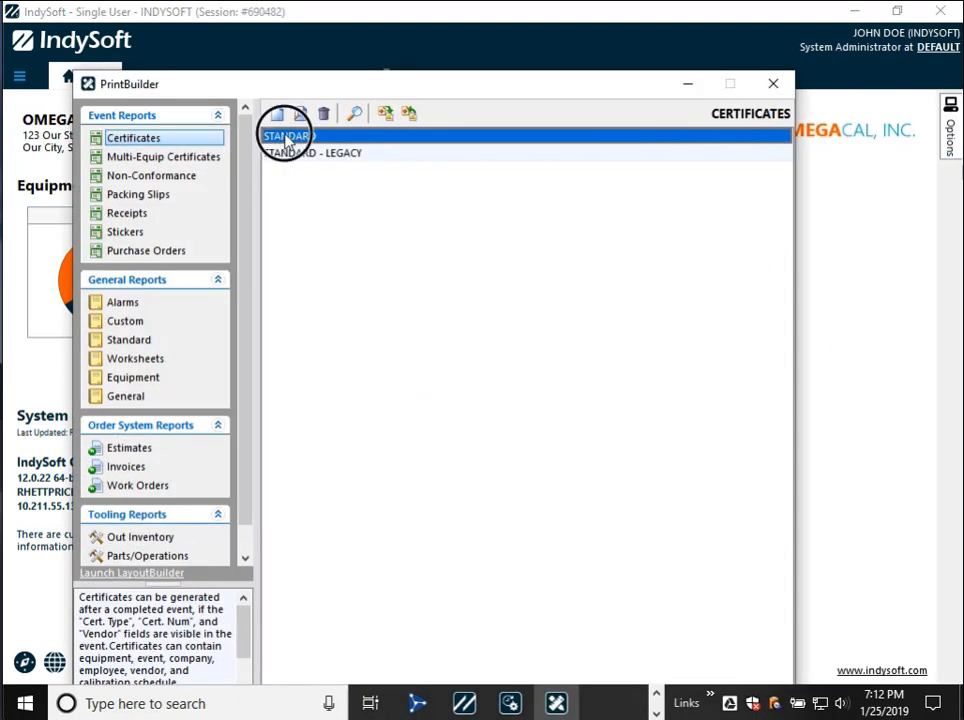
double_click(287, 140)
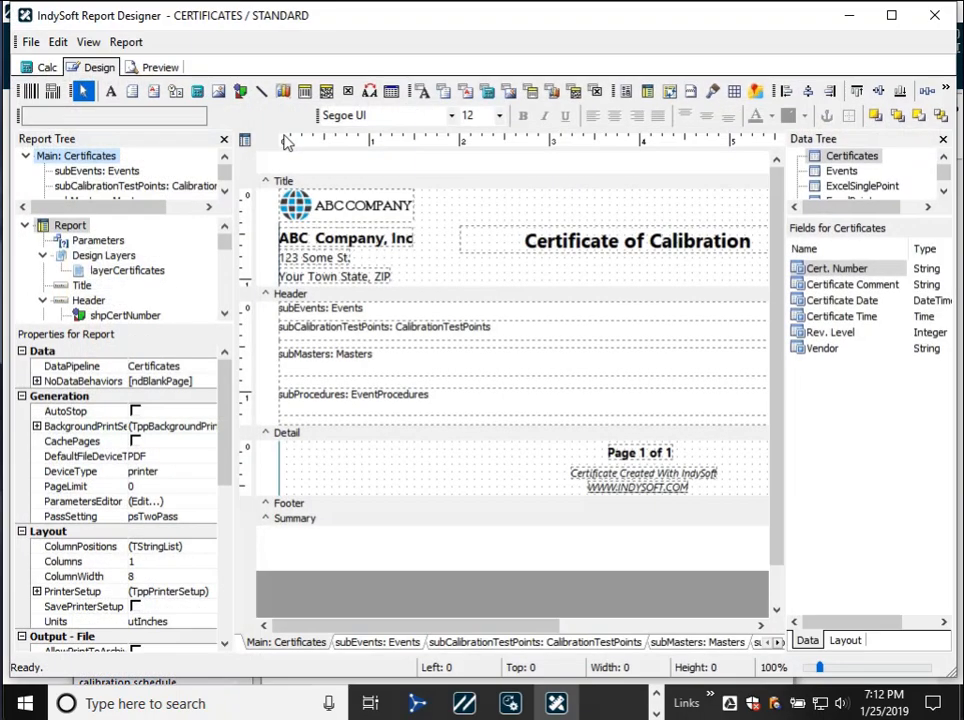
- Check the active lock on the STANDARD certificate template in Config. Changes, and close the report designer
key("alt+Tab")
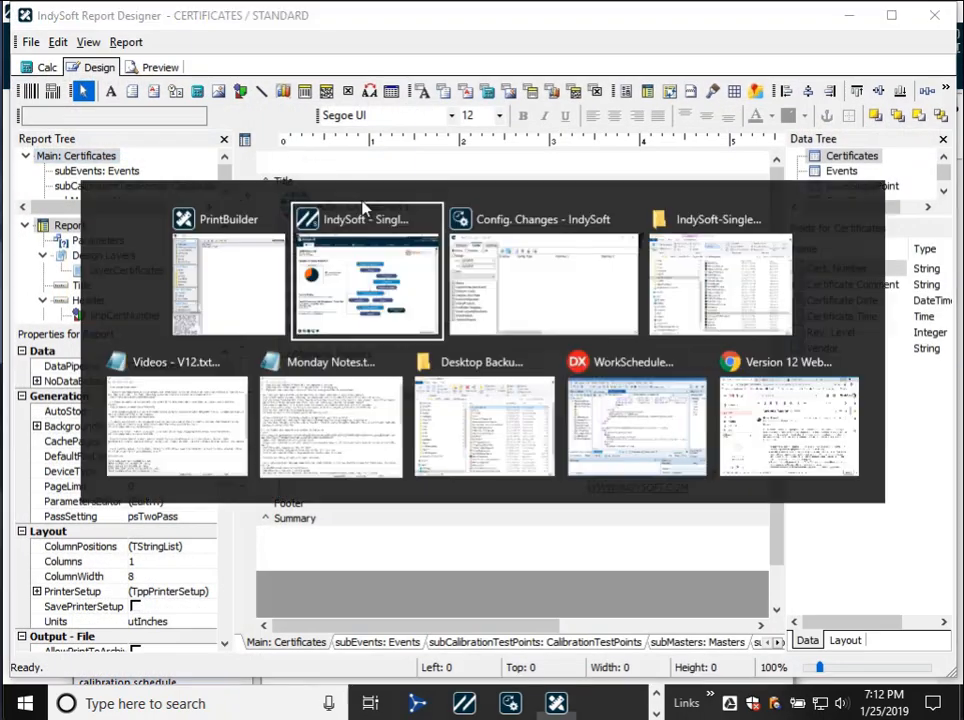
key("alt+Tab")
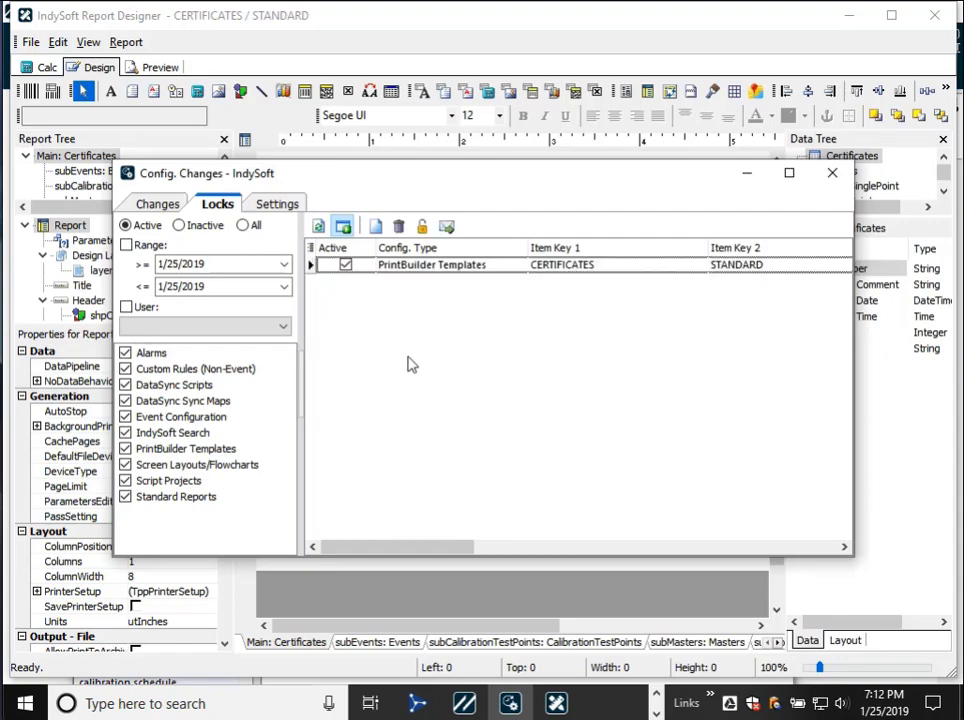
left_click(412, 272)
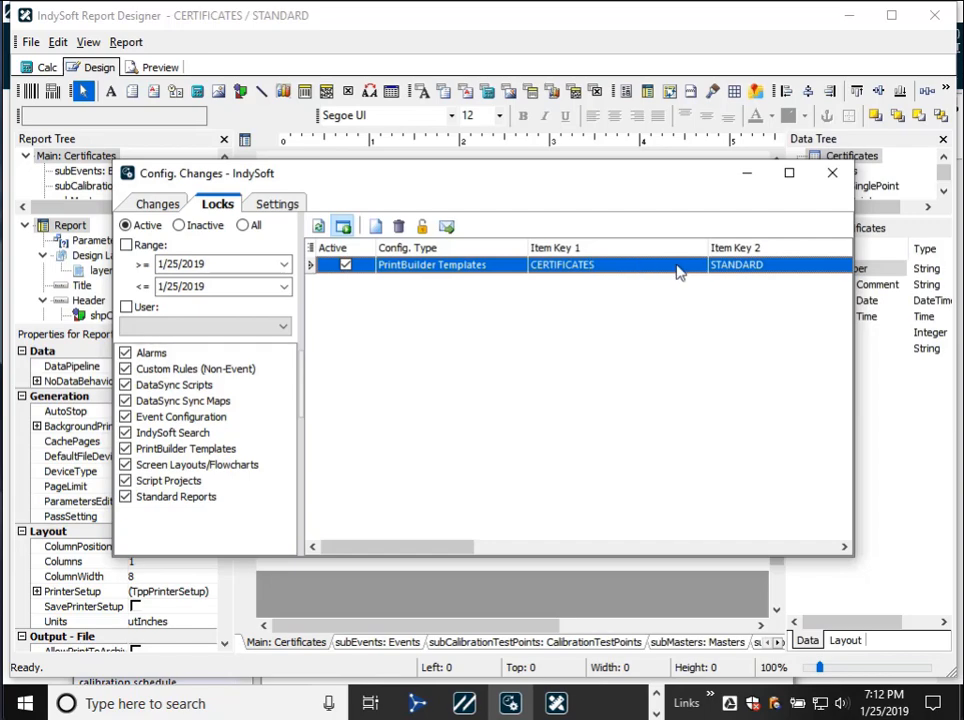
left_click(556, 36)
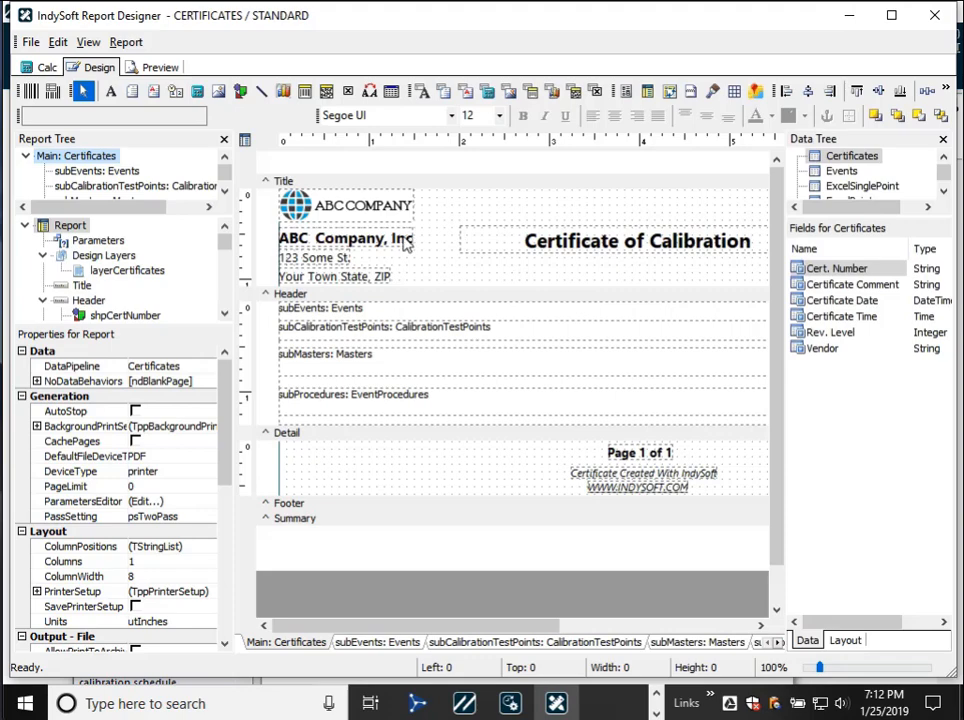
left_click(936, 17)
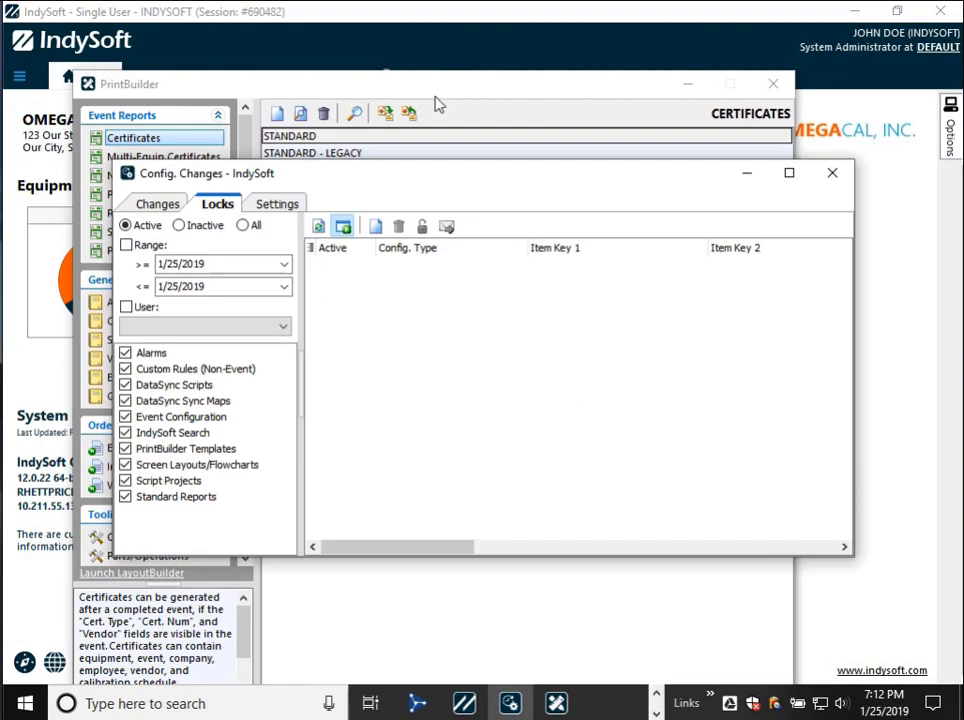
- Reopen the STANDARD certificate template and set the font size of the "ABC Company, Inc" label to 10
left_click(395, 135)
double_click(385, 134)
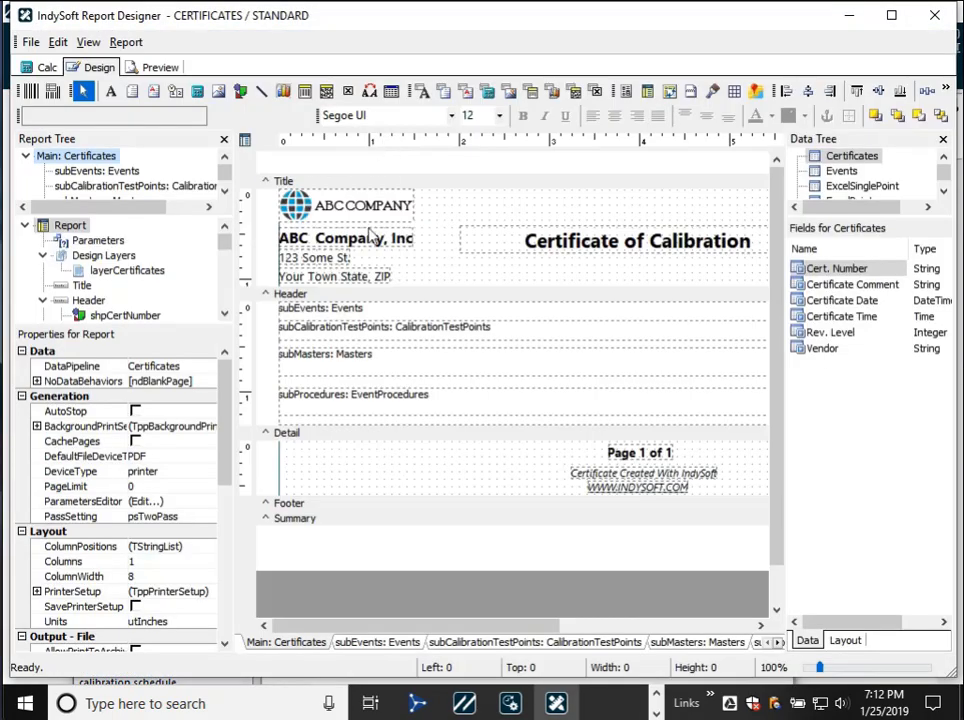
left_click(365, 238)
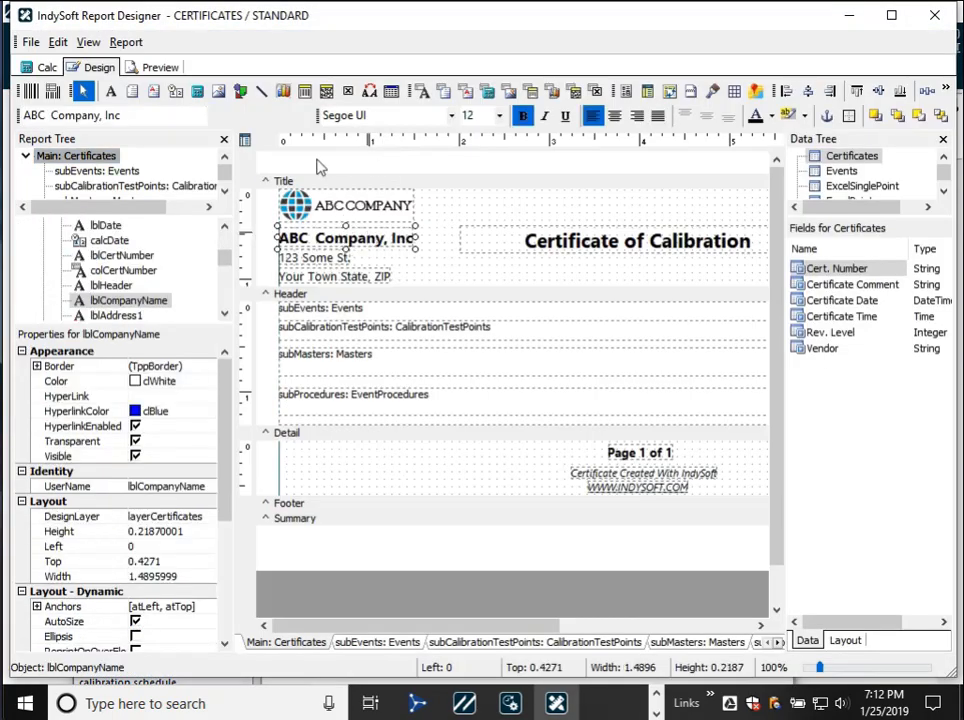
left_click(499, 115)
left_click(470, 168)
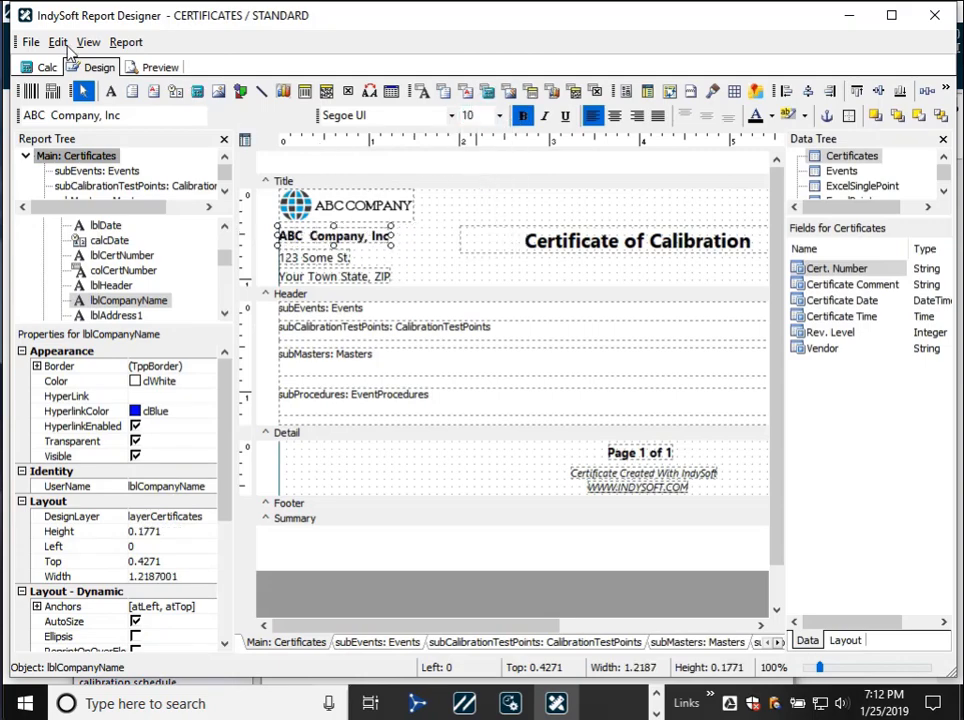
- Save the certificate template with the check-in note "Lowered the font on title"
left_click(31, 42)
left_click(45, 60)
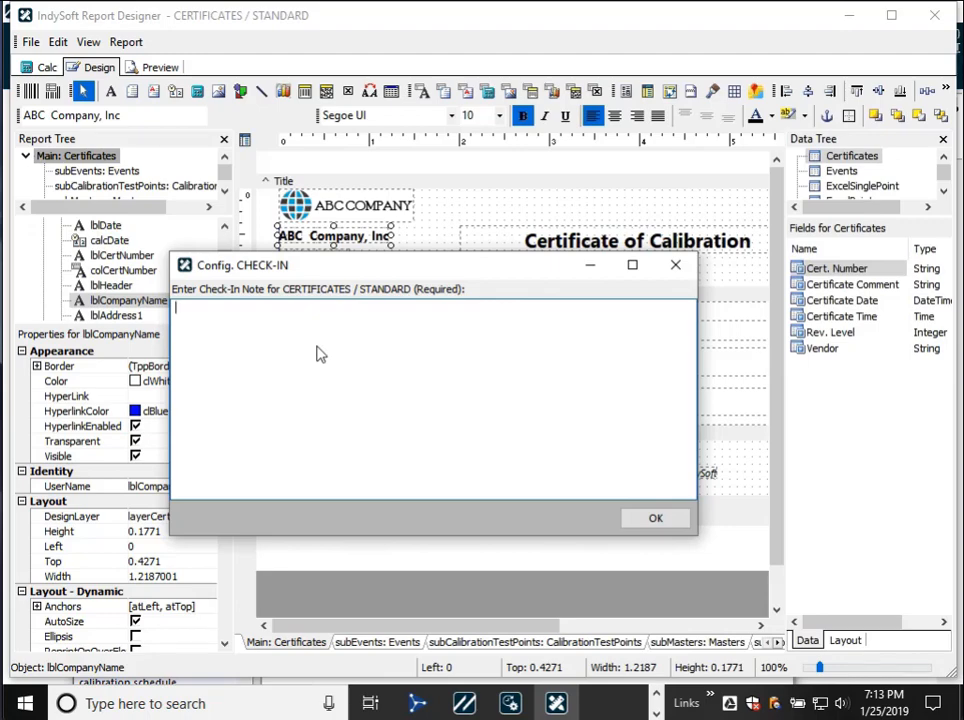
type("Lowered the font on title")
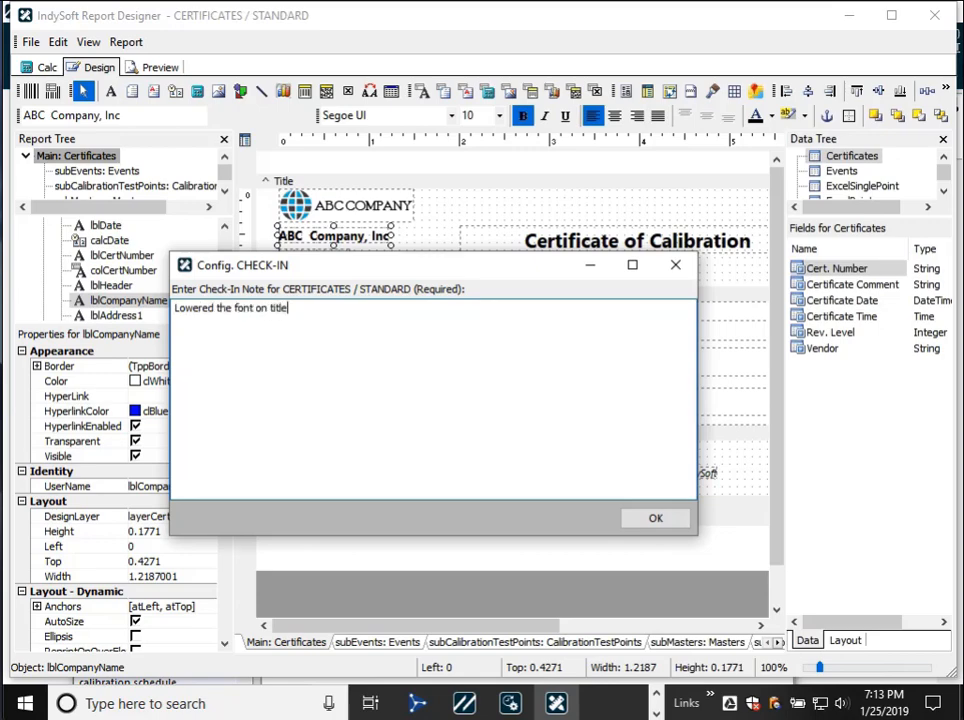
left_click(658, 519)
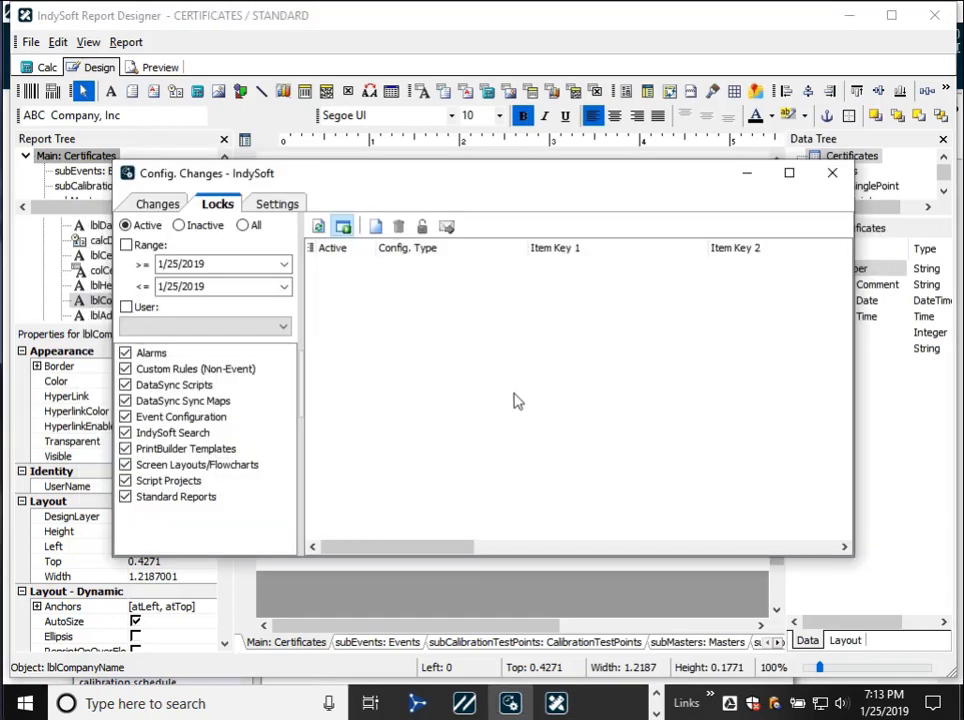
- Check the archived font change in the Config. Changes history and close the report designer
left_click(145, 203)
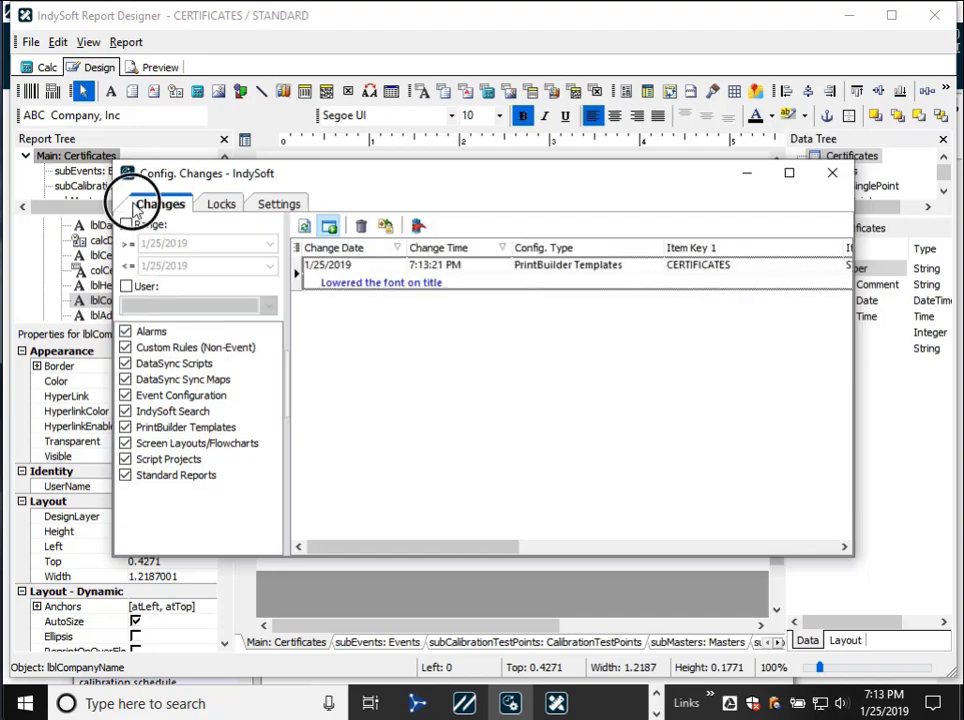
left_click(419, 285)
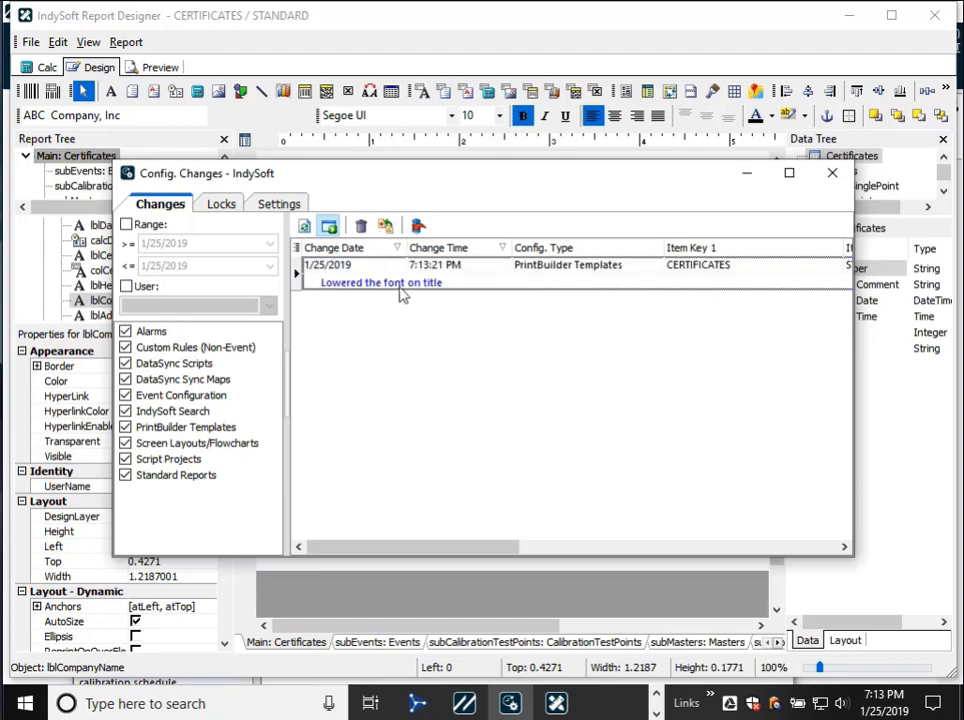
key("alt+Tab")
left_click(937, 22)
- Reopen the STANDARD certificate template and delete the "ABC Company, Inc" label from its title band
left_click(349, 152)
left_click(337, 140)
double_click(337, 140)
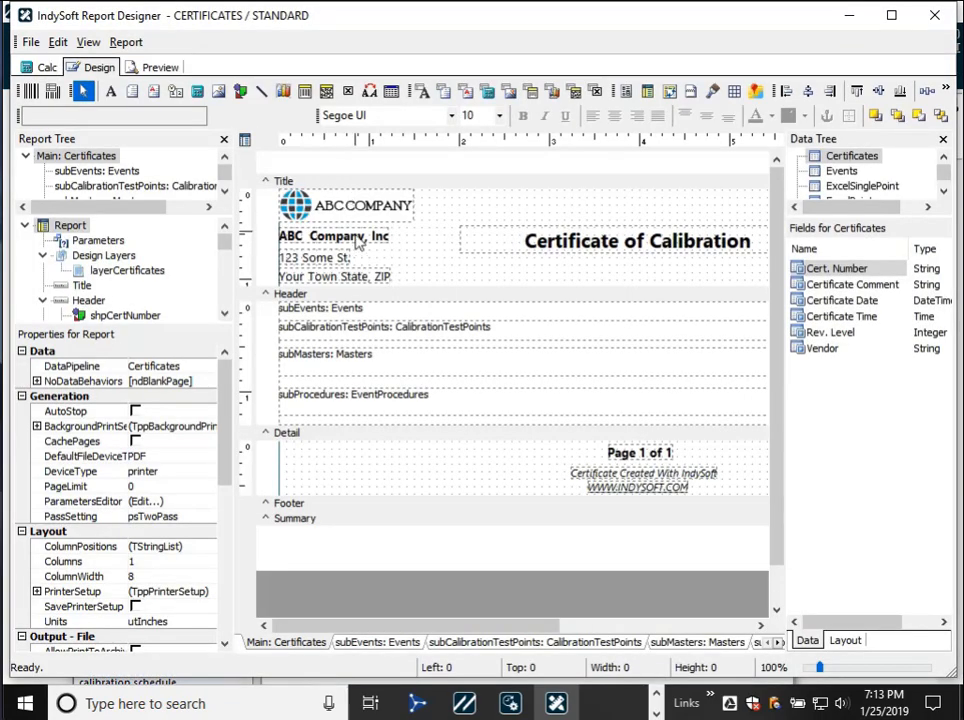
left_click(357, 243)
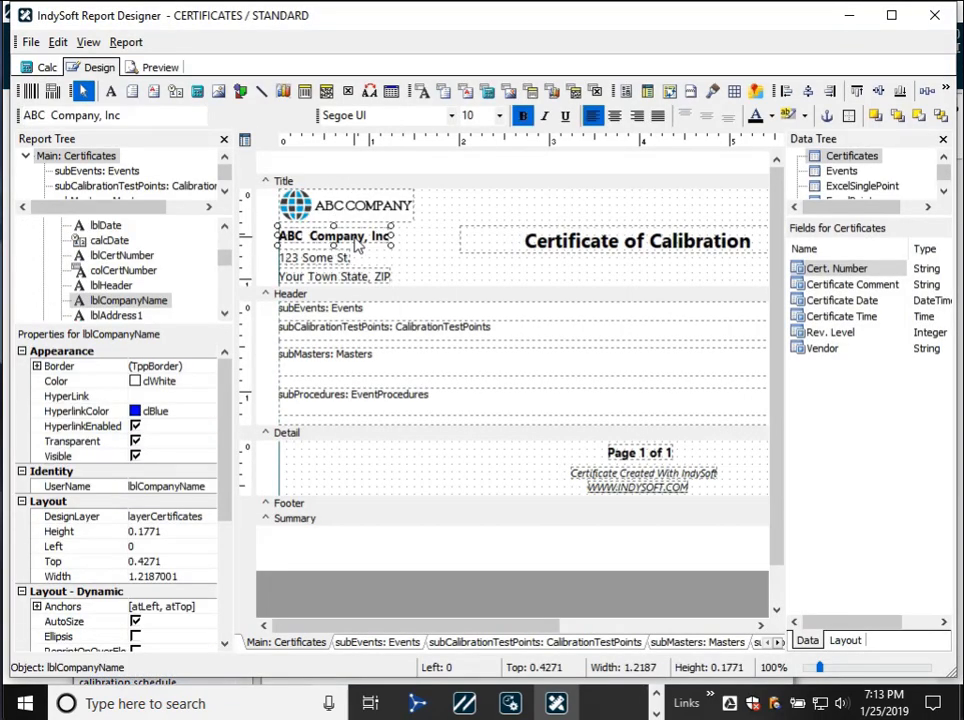
key("Delete")
- Save the certificate template with the check-in note "no title" and close the report designer
left_click(30, 48)
left_click(45, 62)
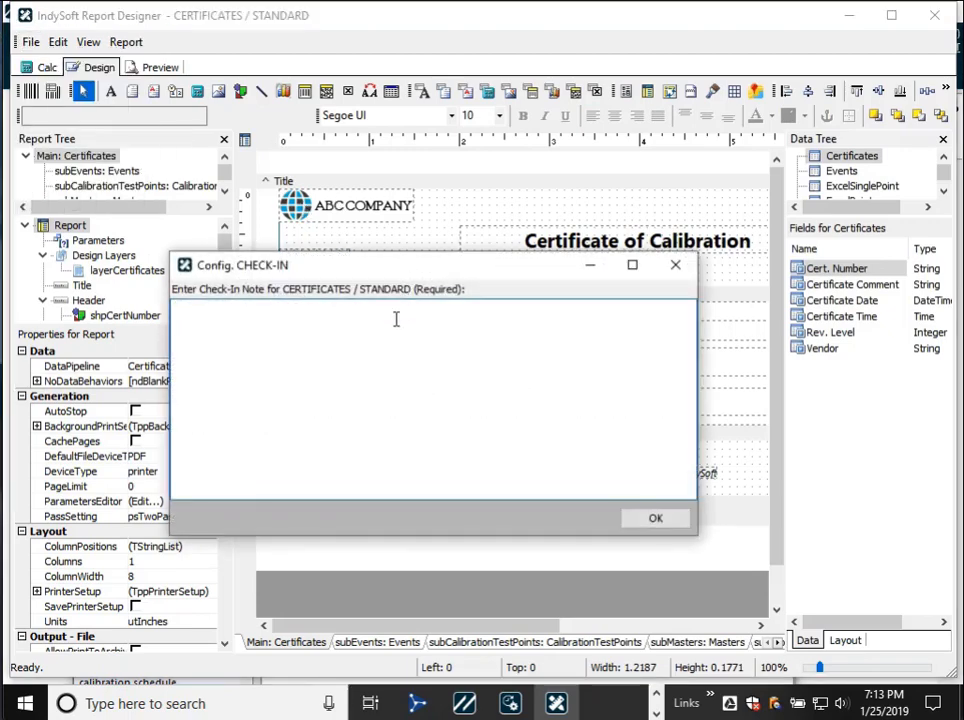
type("no title")
key("Return")
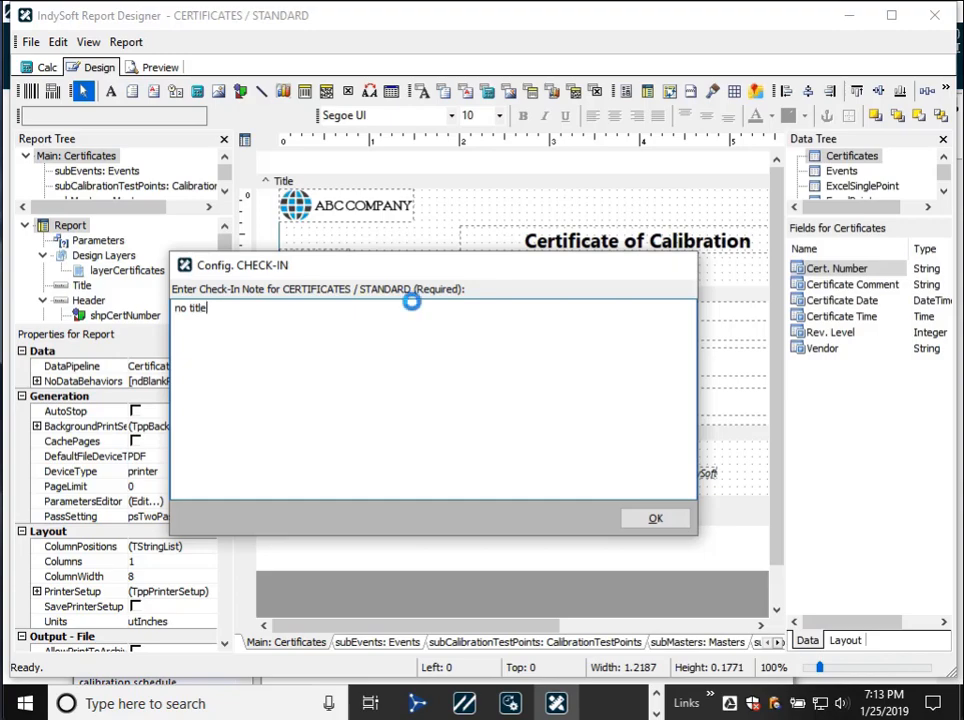
left_click(915, 20)
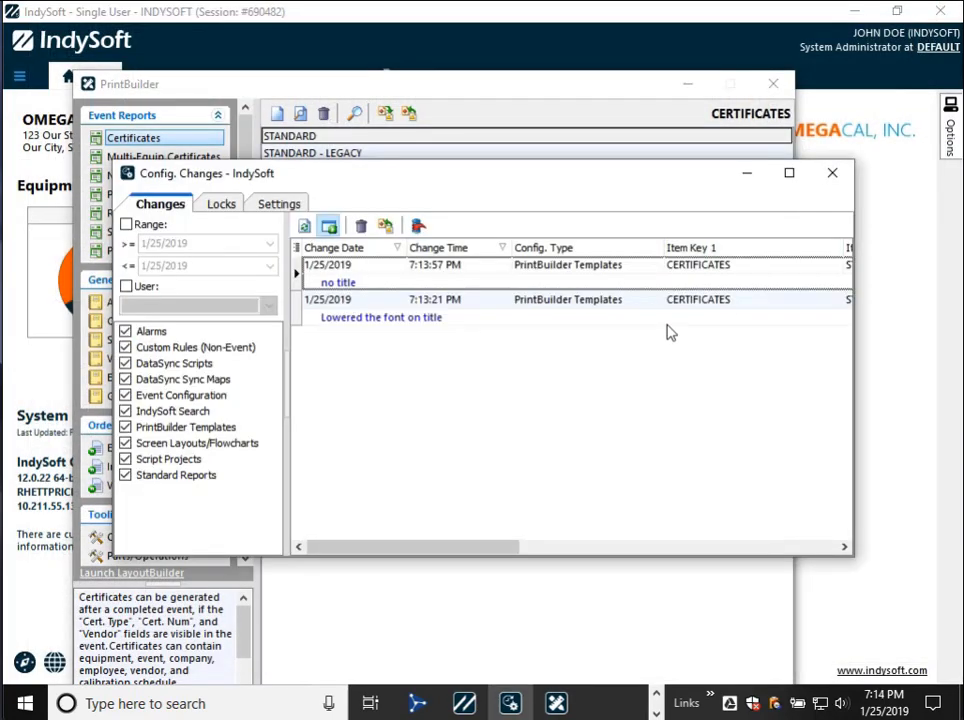
- Compare the two archived certificate changes and select the "Lowered the font on title" revision
left_click(534, 301)
left_click(518, 283)
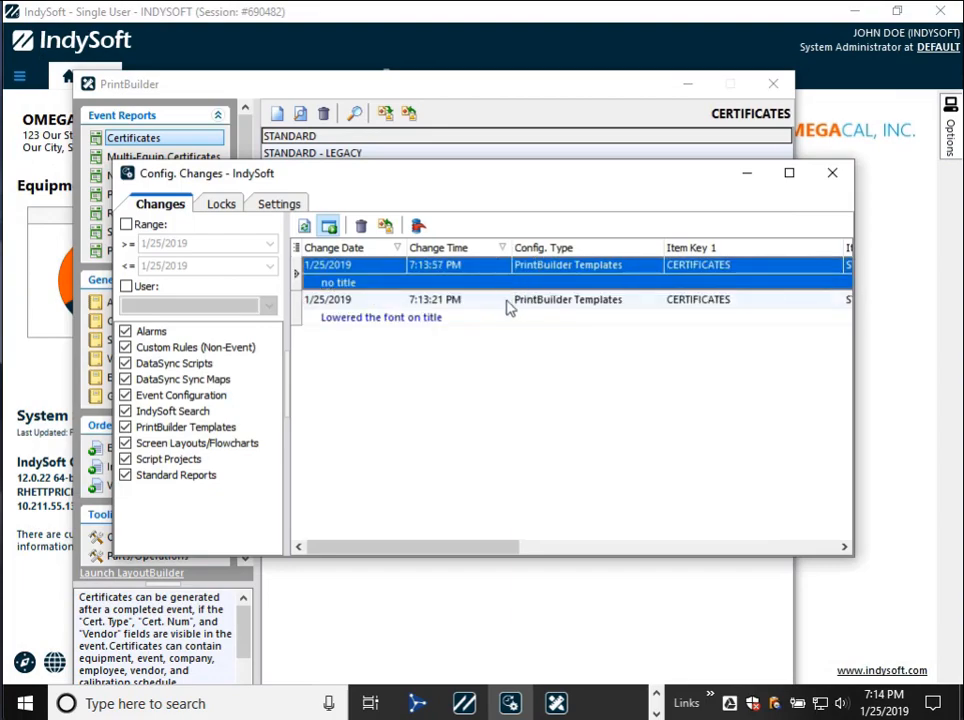
left_click(506, 308)
left_click(475, 289)
left_click(456, 316)
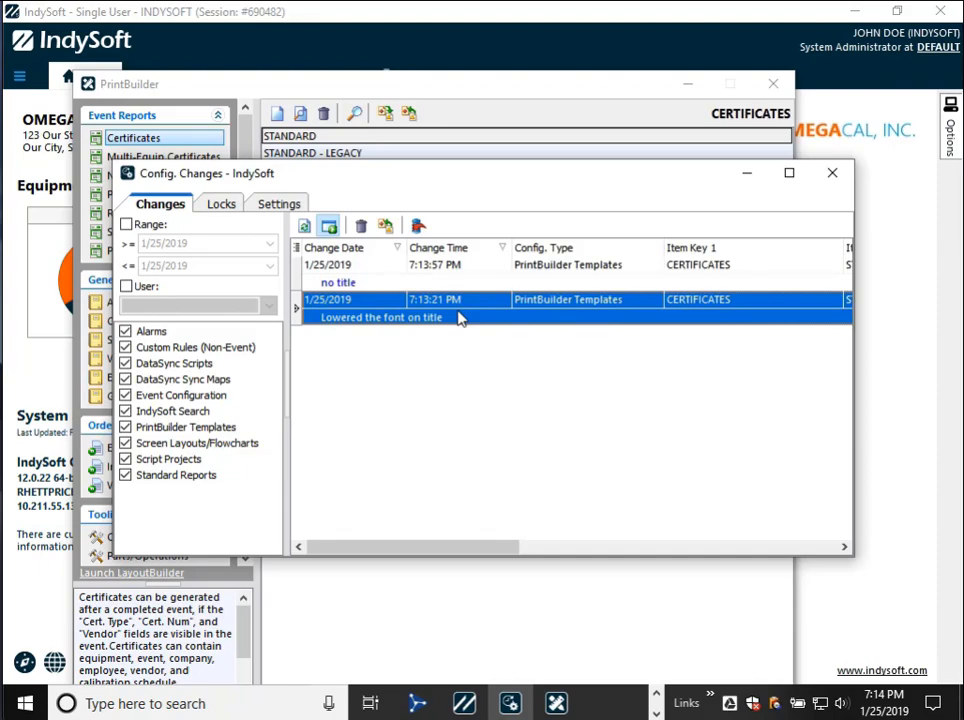
- Open the STANDARD certificate template to check its title band without the company name label, and close it
left_click(413, 87)
left_click(356, 136)
double_click(352, 138)
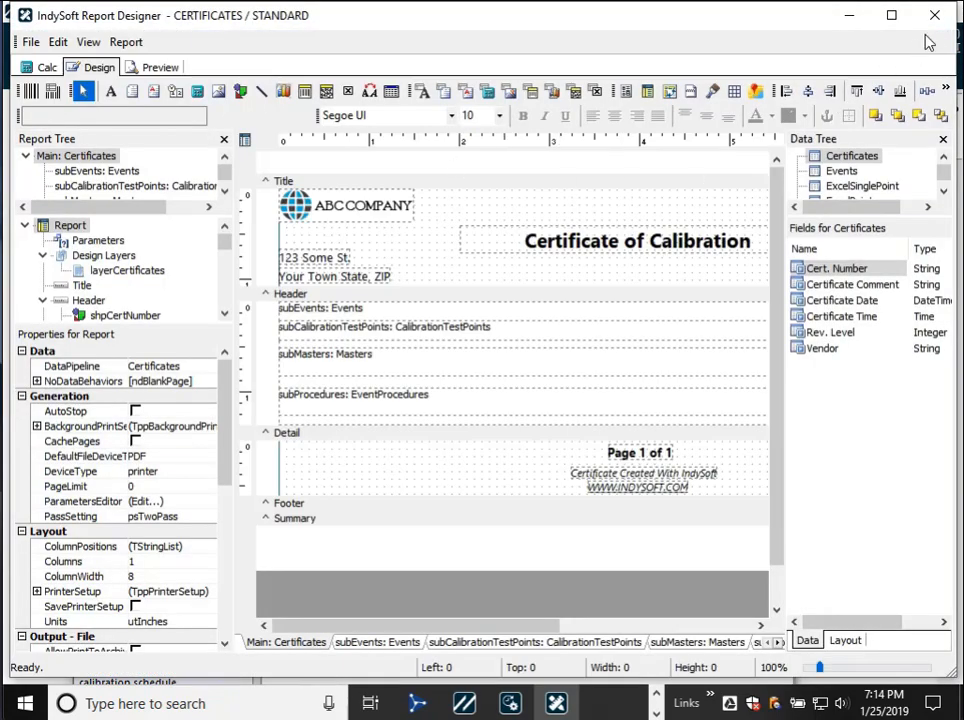
left_click(934, 15)
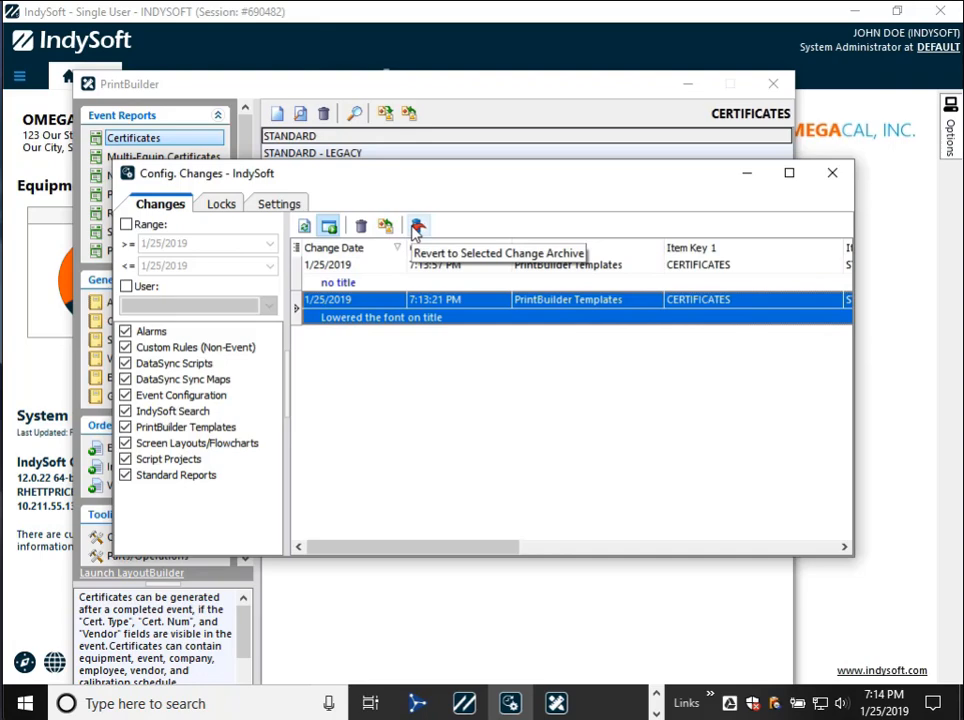
- Revert the STANDARD certificate template to the selected "Lowered the font on title" archive and select the new revert entry
left_click(417, 228)
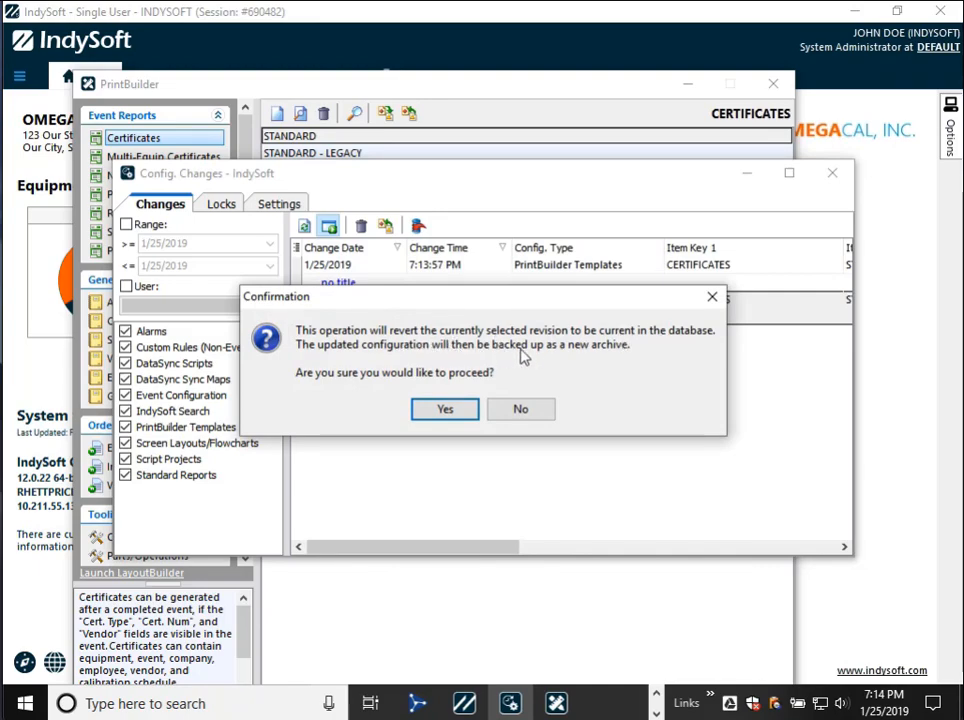
left_click(430, 409)
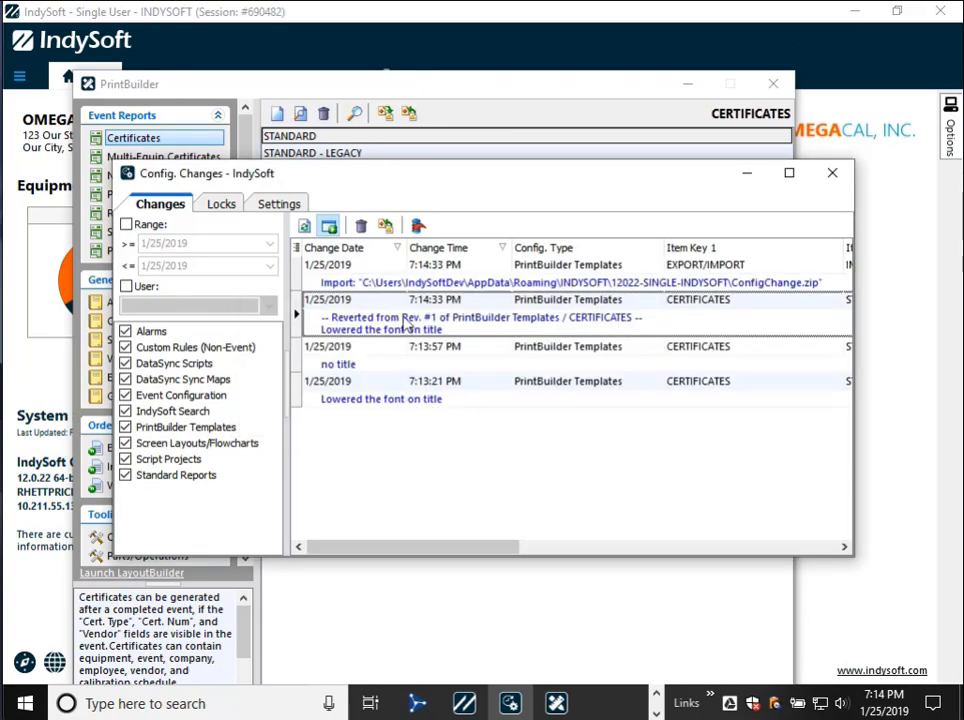
left_click(409, 315)
- Inspect the reverted STANDARD certificate template in the report designer and return to the change history
left_click(310, 136)
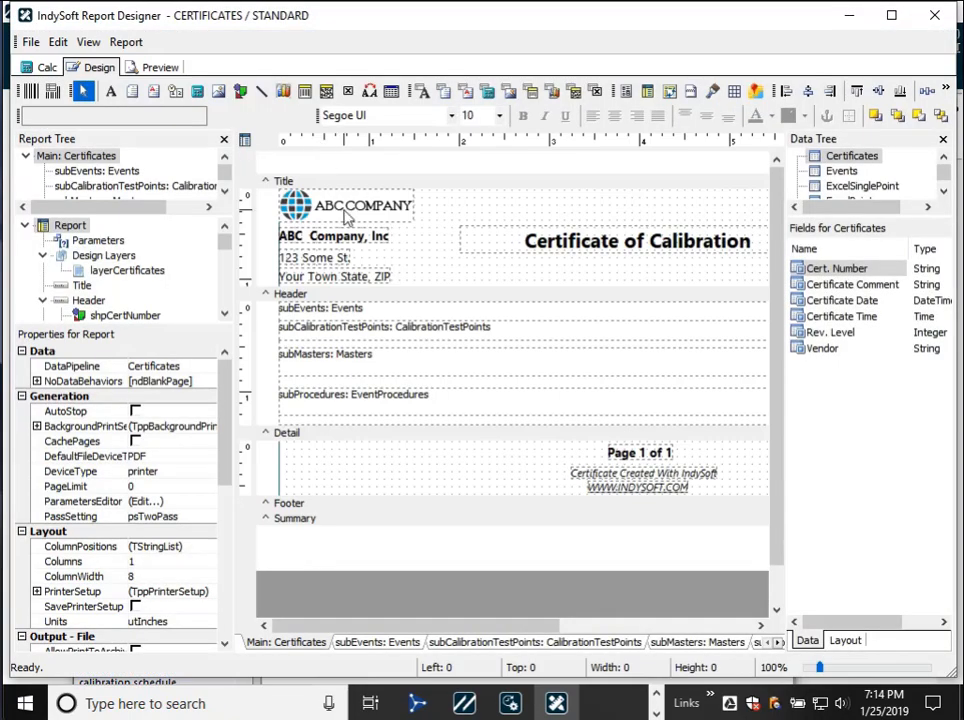
left_click(934, 15)
left_click(829, 163)
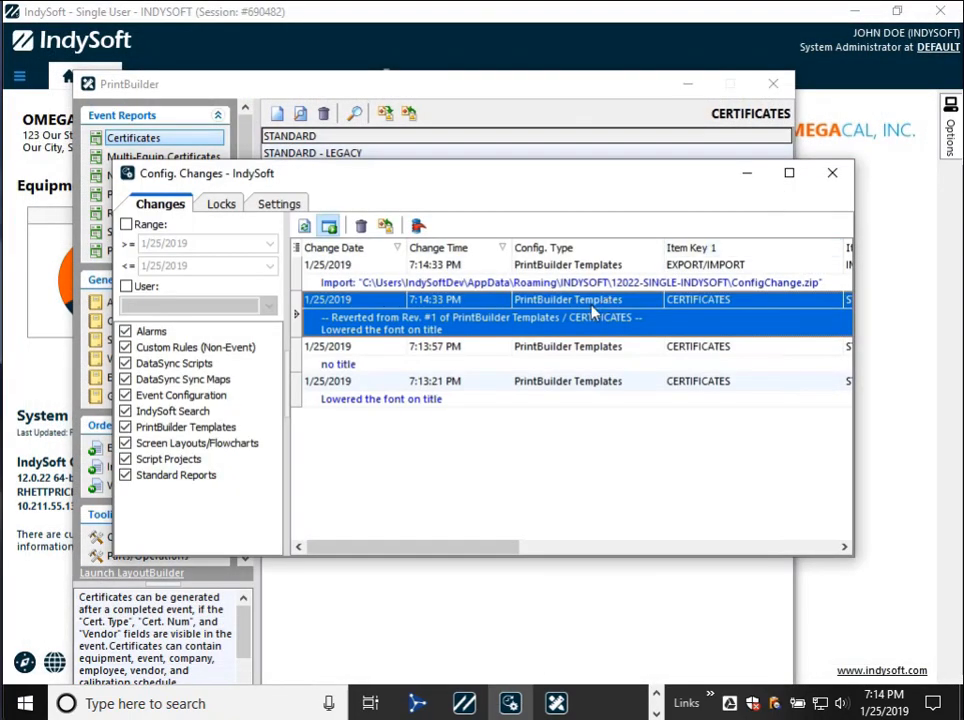
- Review the archived certificate changes and select the reverted STANDARD entry to examine its export and revert options
left_click(594, 355)
left_click(501, 323)
left_click(510, 282)
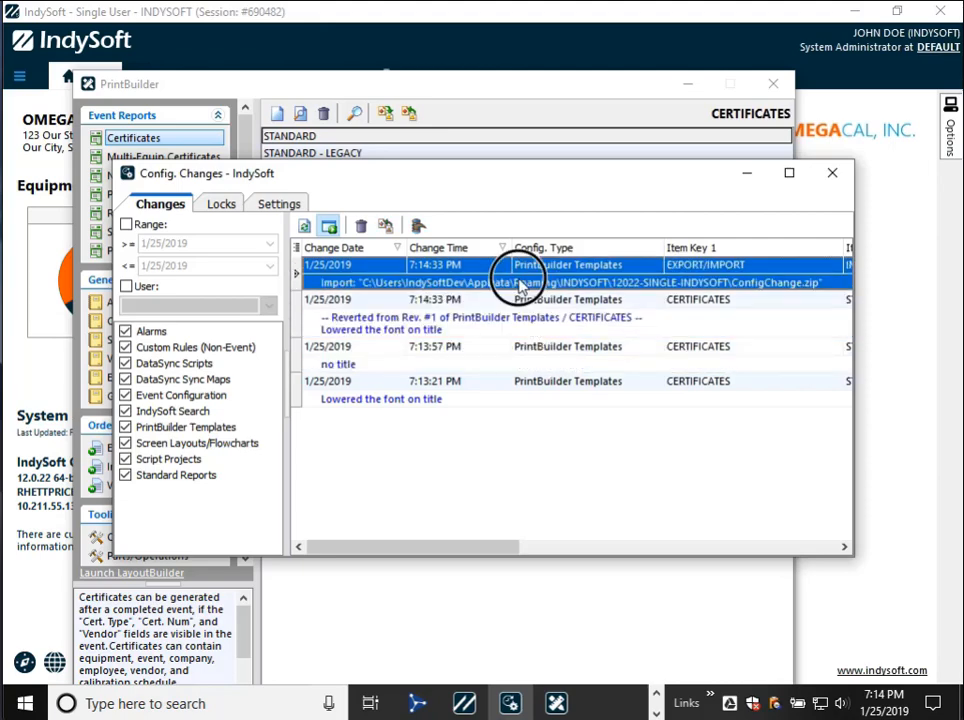
left_click(478, 374)
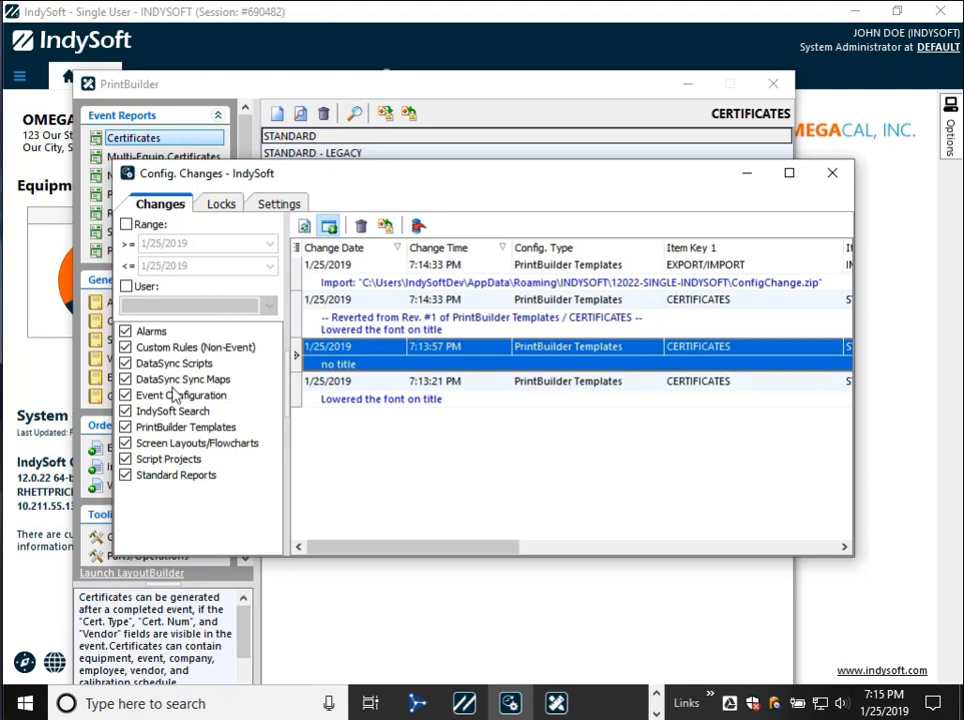
left_click(423, 303)
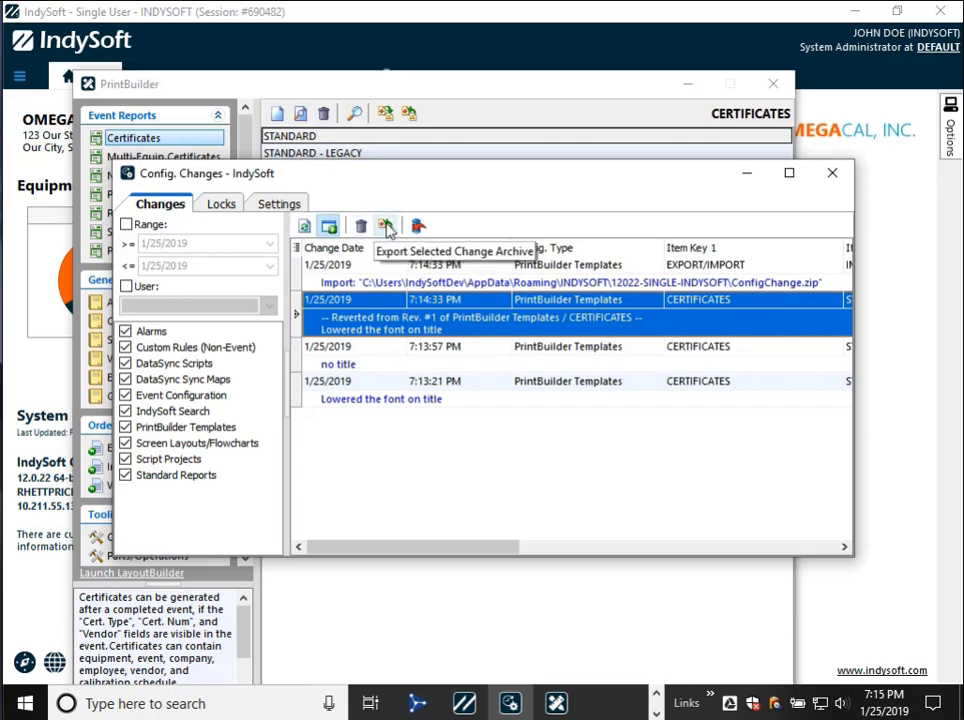
left_click(388, 229)
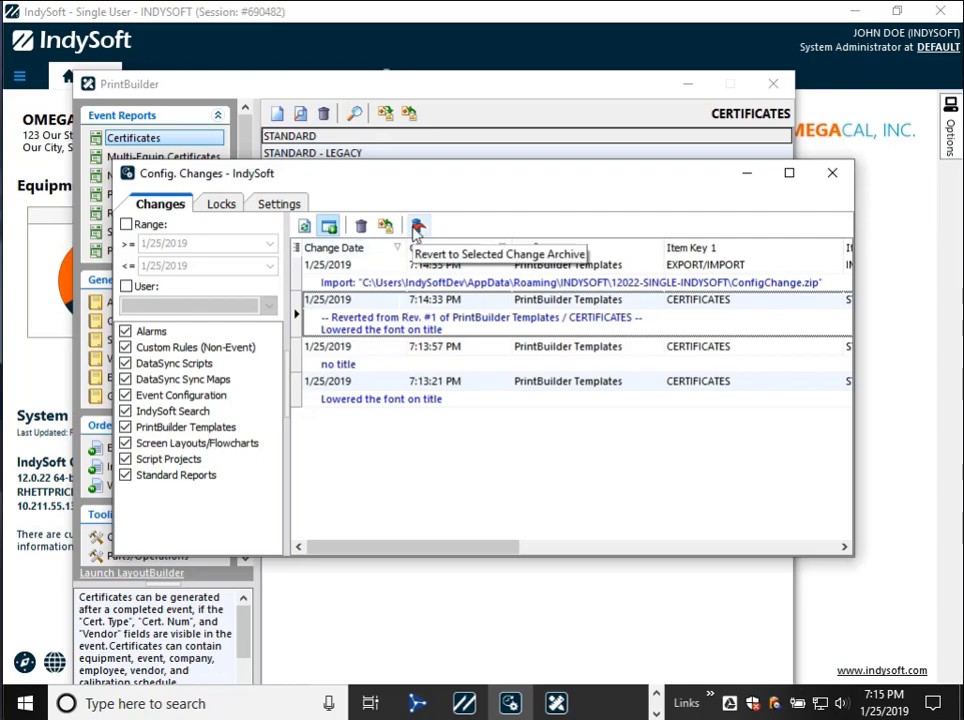
- Open the STANDARD certificate template for editing and check its entry in the active configuration locks list
left_click(220, 205)
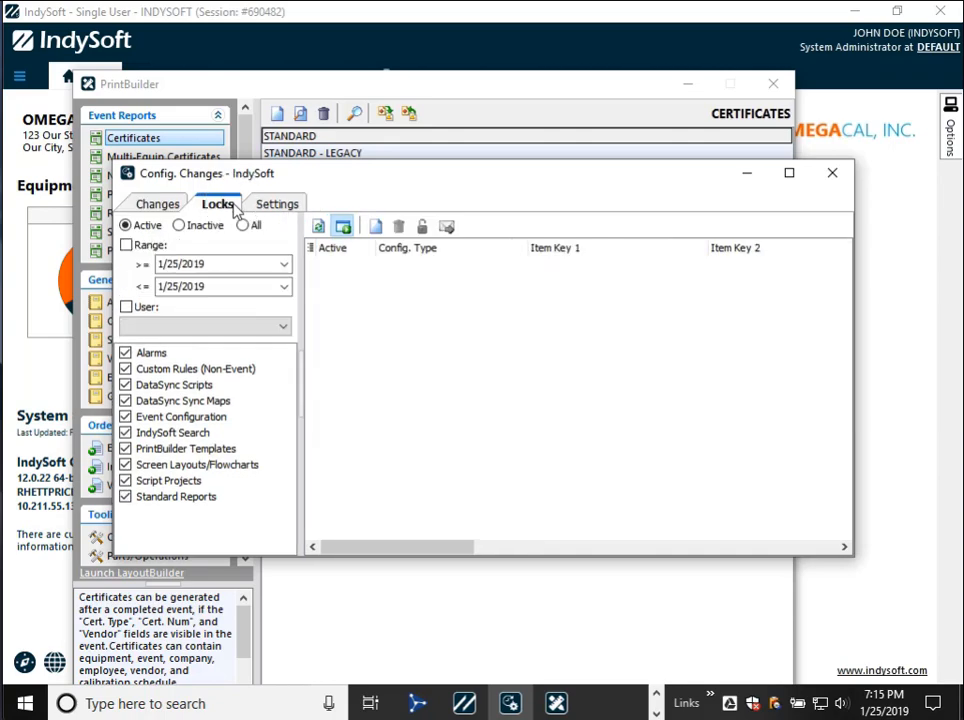
left_click(365, 90)
left_click(277, 114)
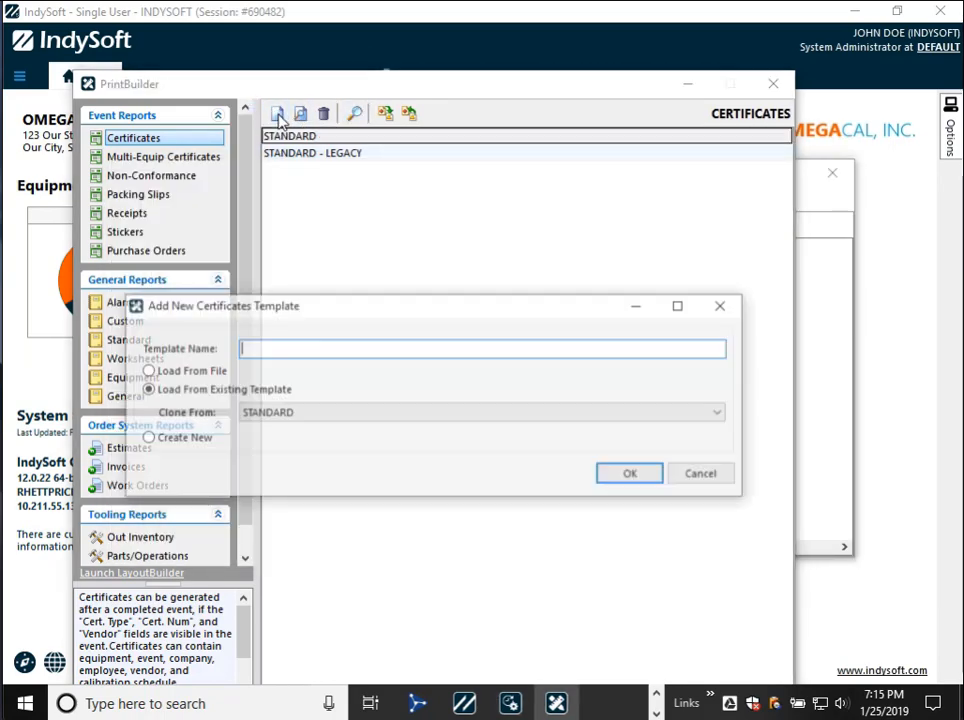
key("Escape")
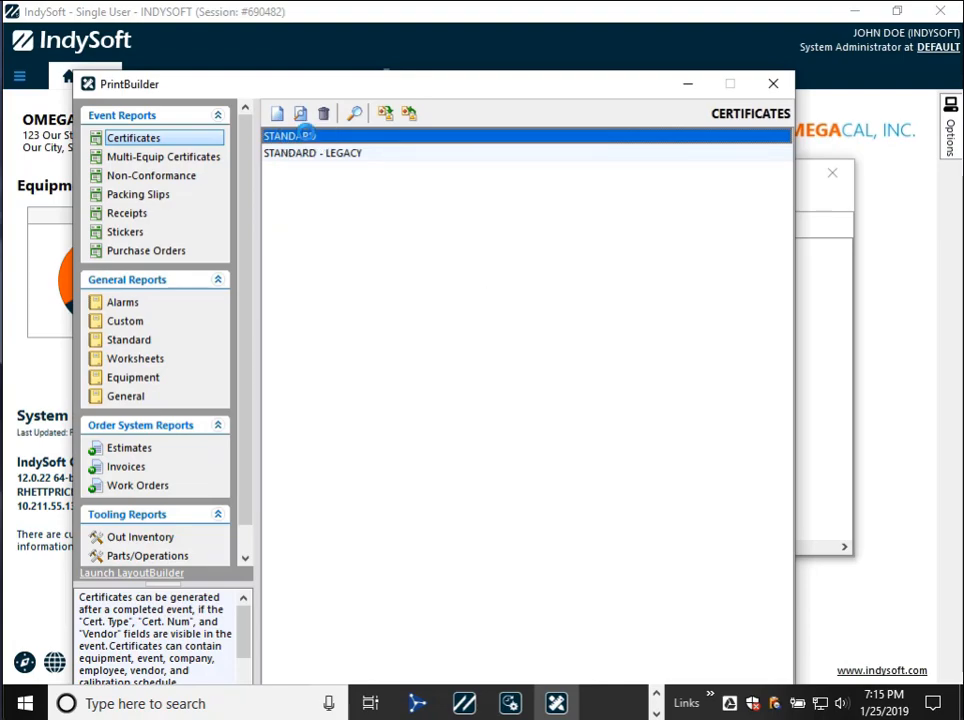
double_click(305, 136)
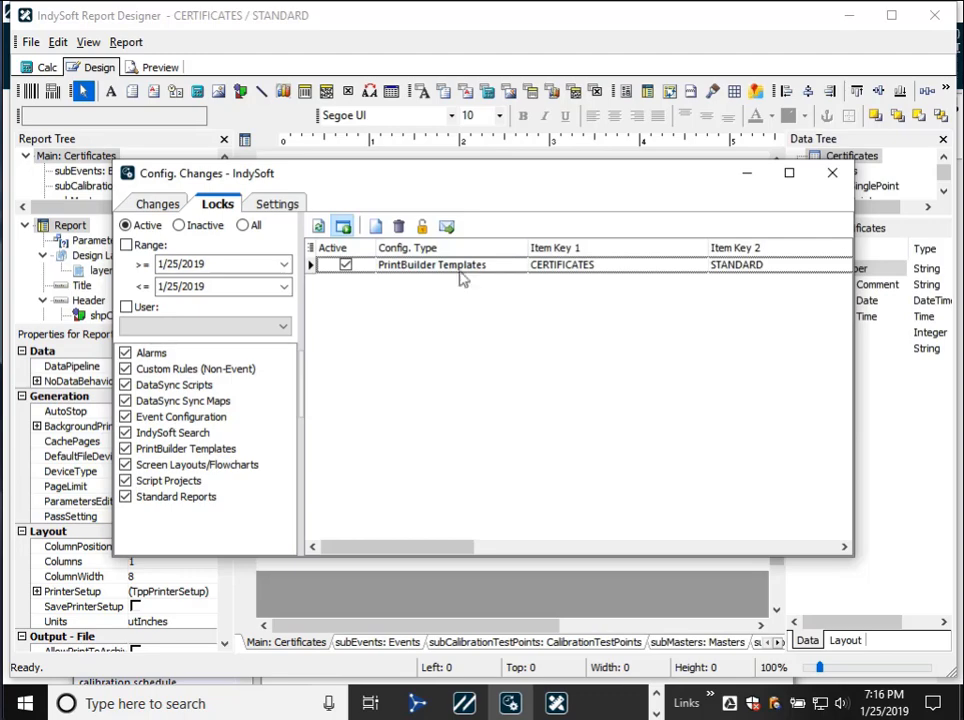
- Turn on the Prompt to Retain Lock setting for PrintBuilder Templates, with the report designer and PrintBuilder closed
left_click(294, 206)
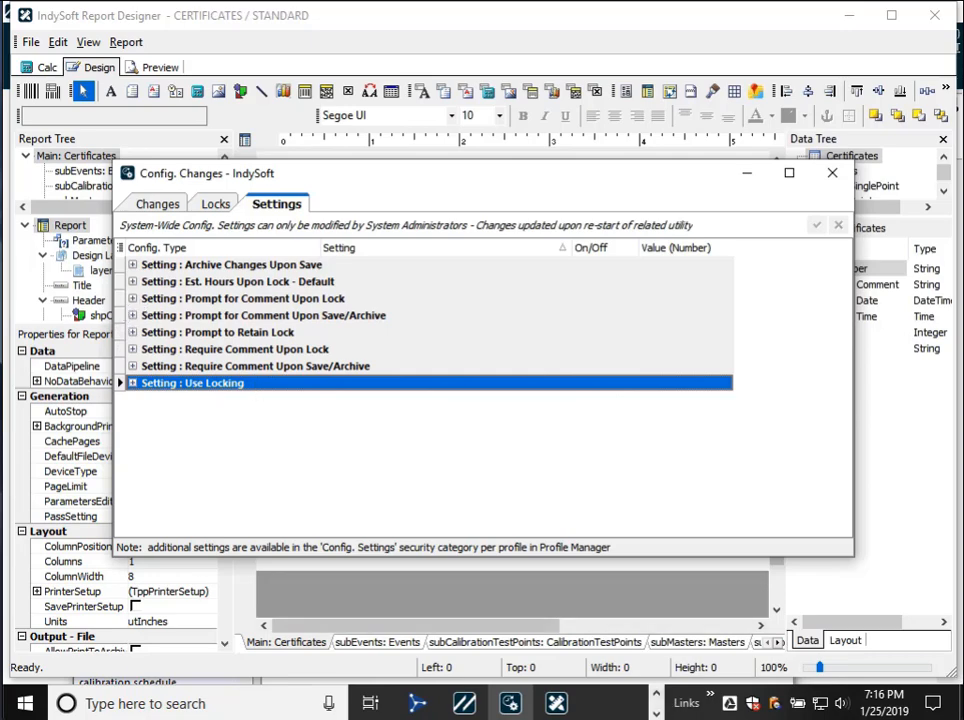
left_click(132, 333)
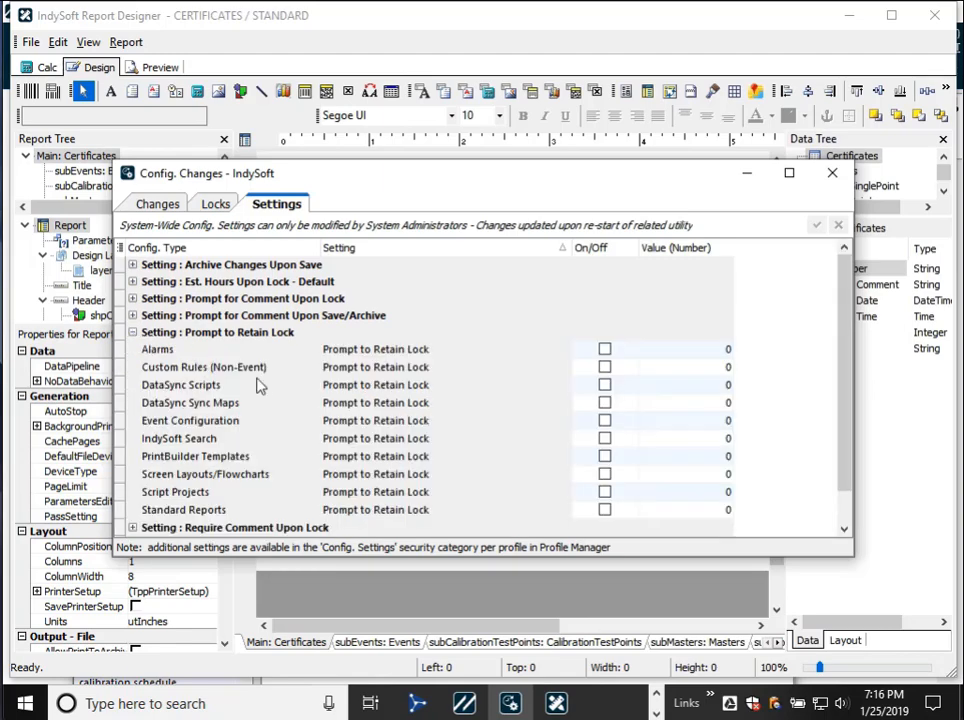
left_click(931, 19)
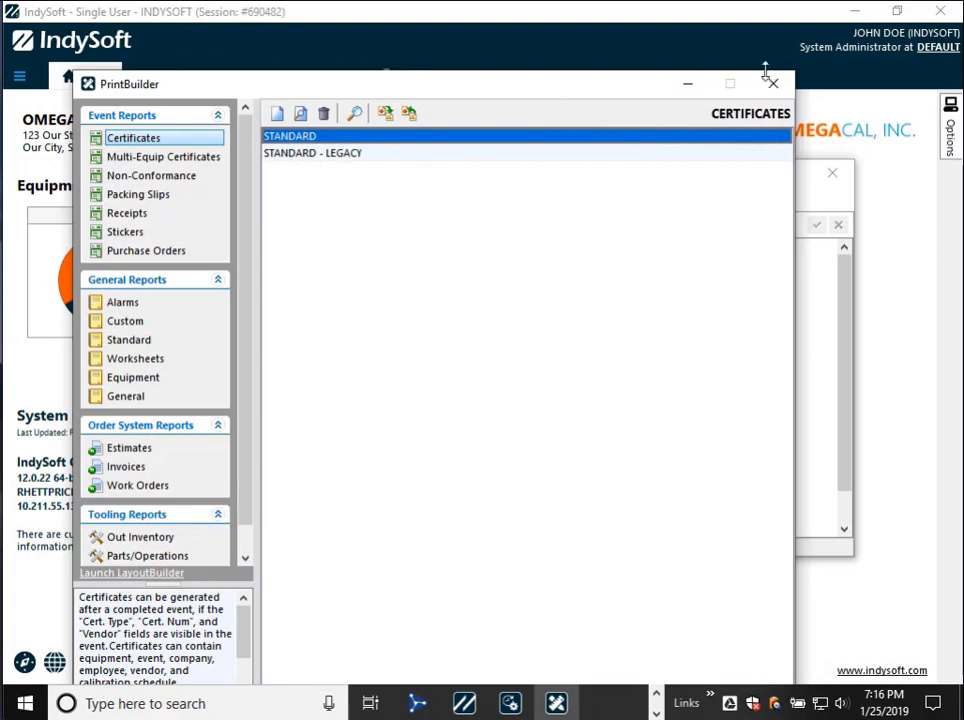
left_click(776, 80)
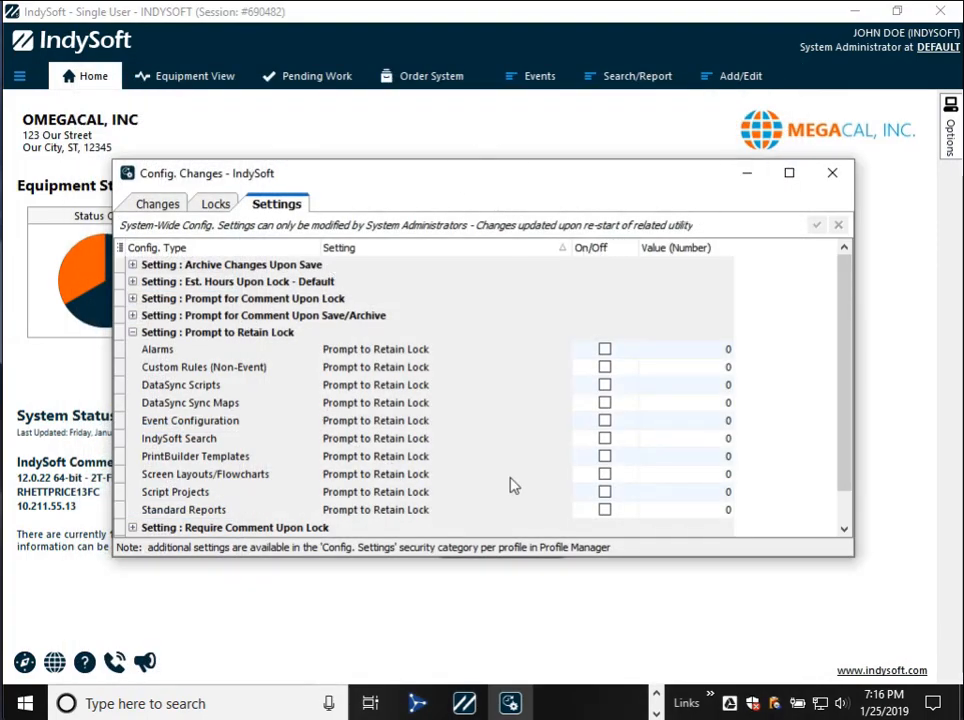
left_click(604, 458)
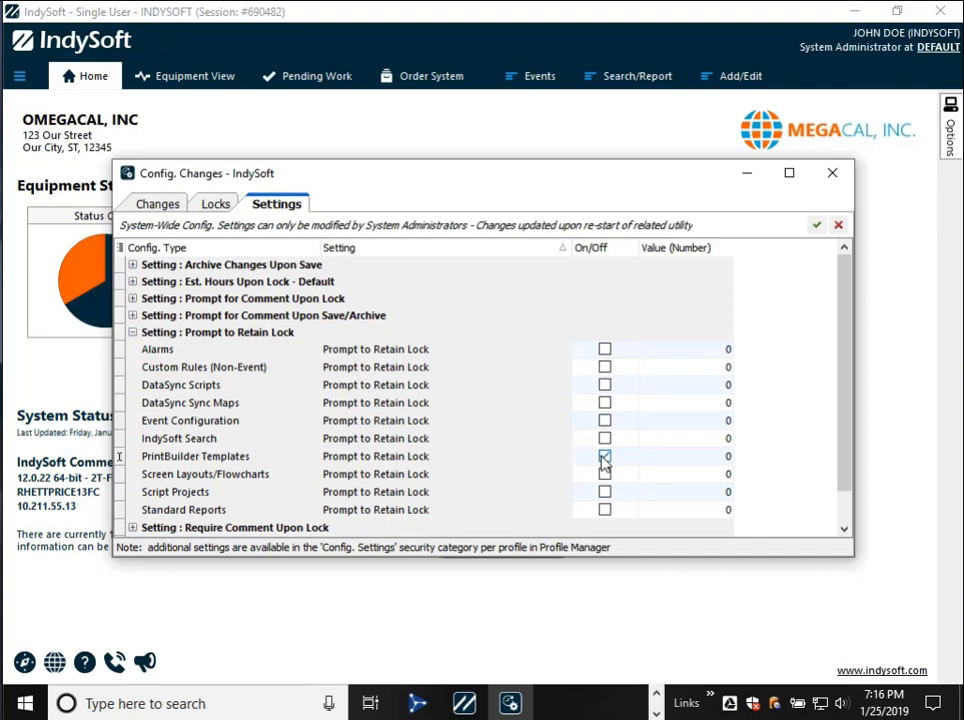
- Reopen the STANDARD certificate template from PrintBuilder and widen its company name label to 1.5 inches
left_click(473, 589)
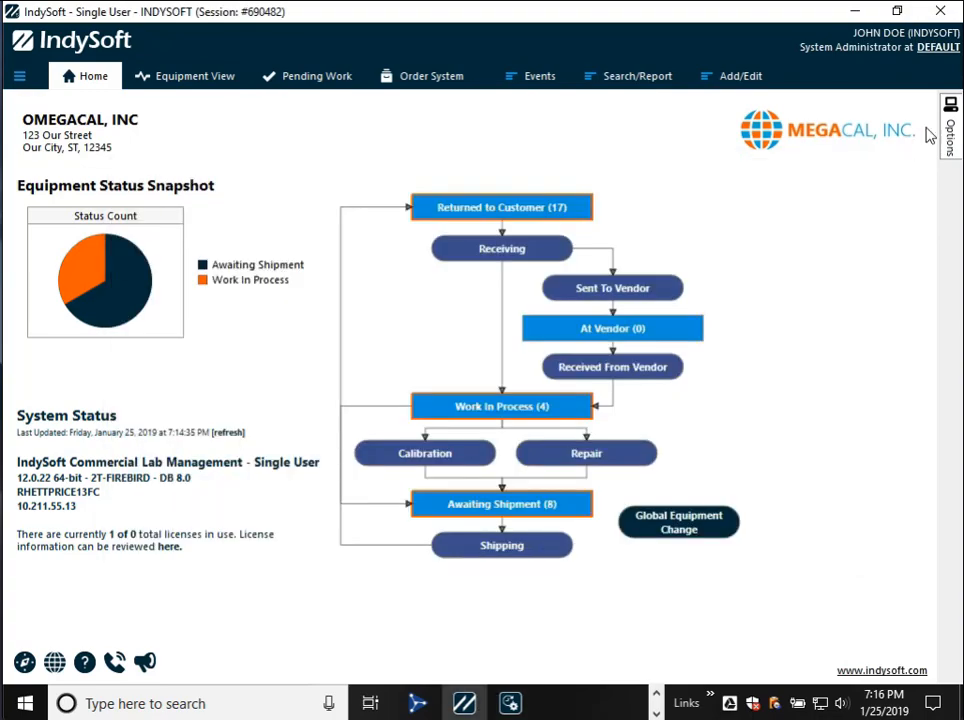
mouse_move(952, 131)
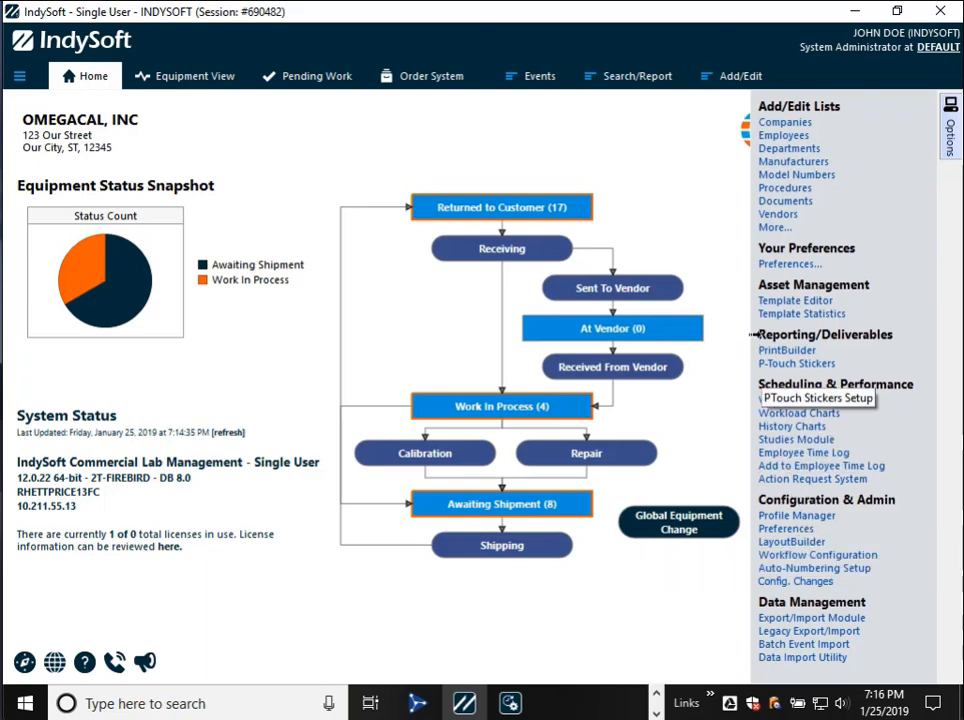
left_click(778, 354)
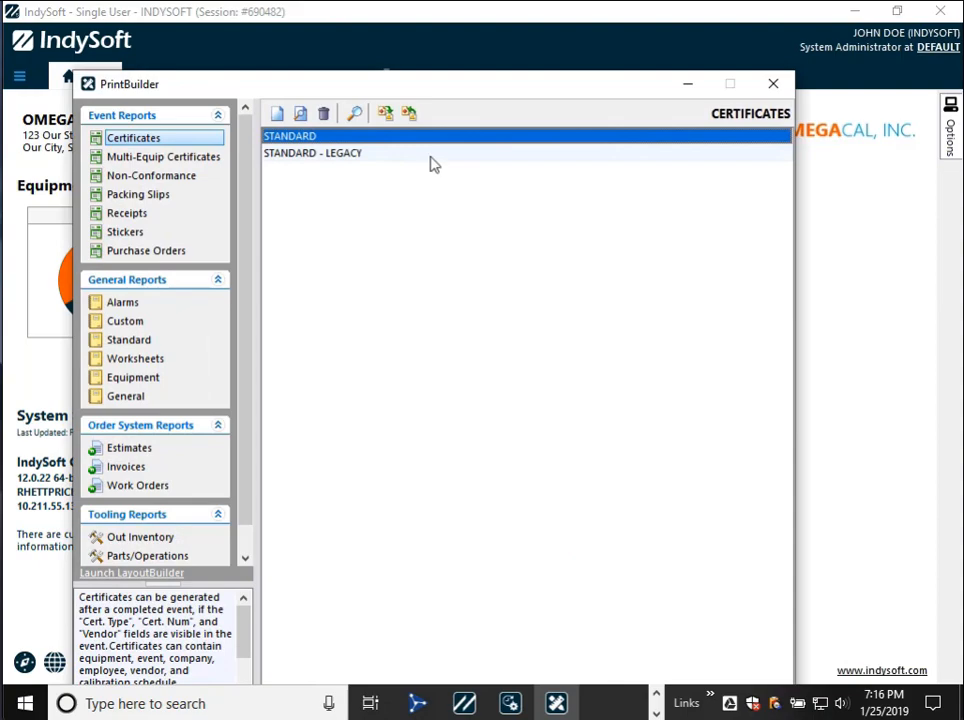
double_click(353, 138)
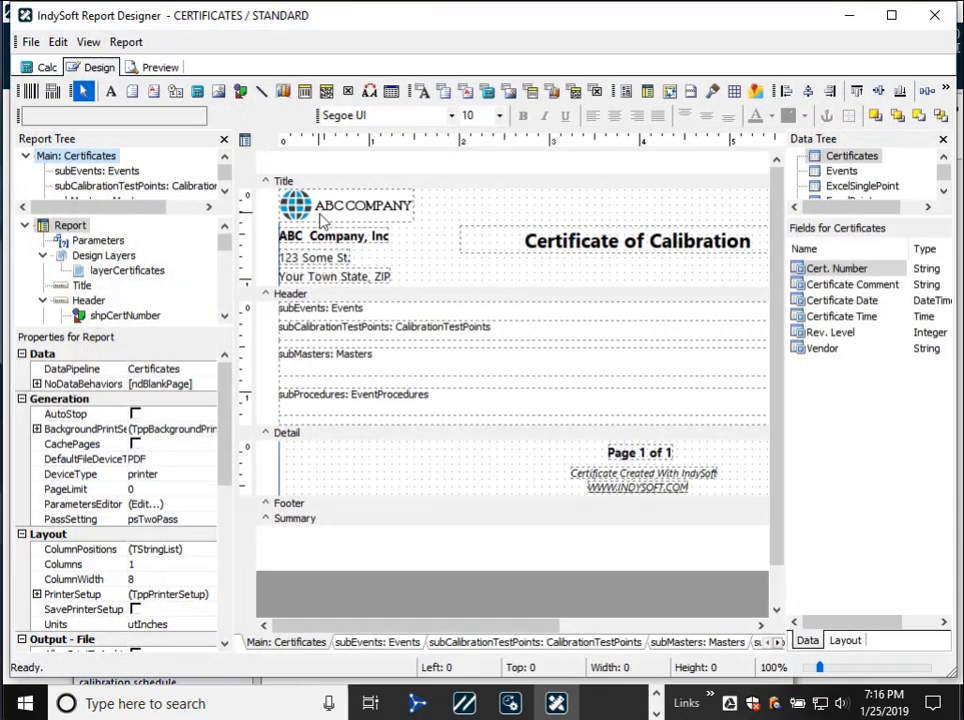
left_click(312, 237)
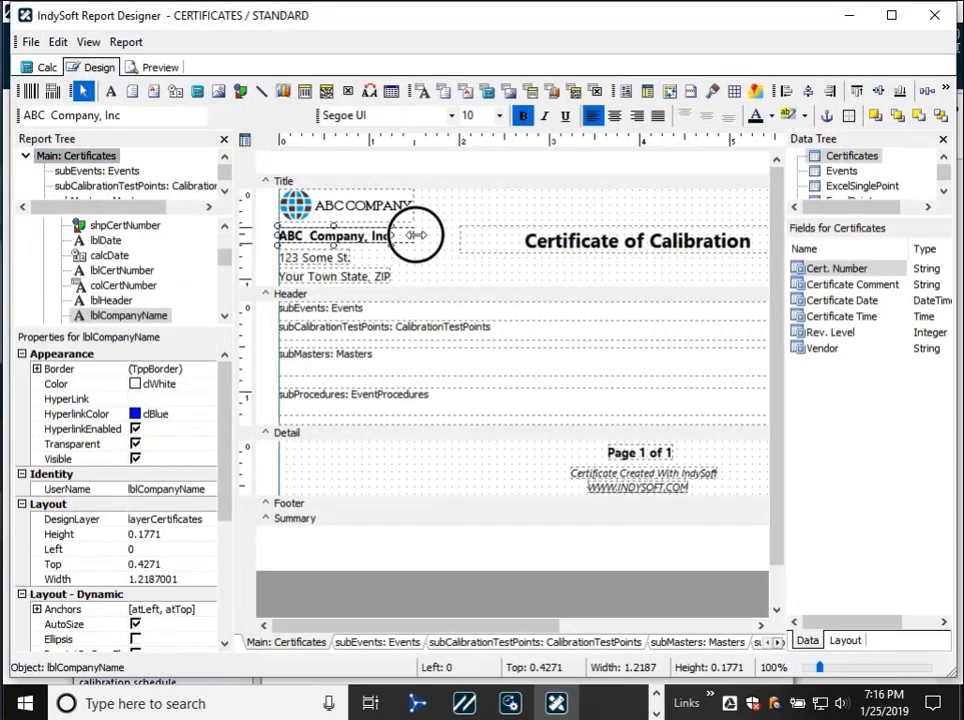
left_click_drag(392, 235, 416, 235)
- Save the STANDARD certificate template with the check-in note "testset" and close the report designer
left_click(32, 44)
left_click(85, 101)
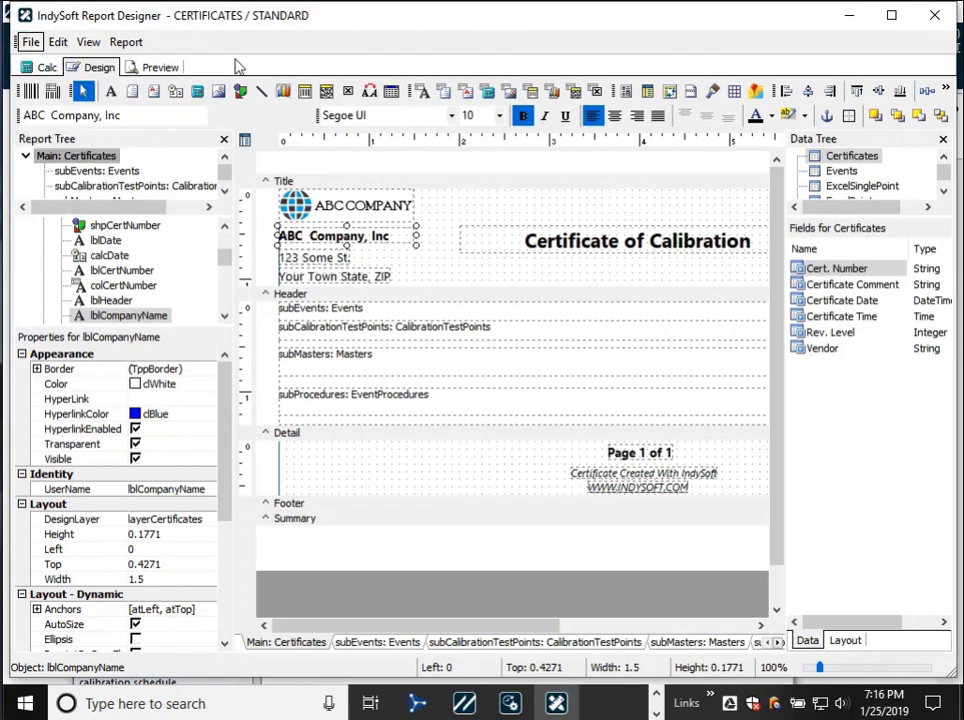
type("testcert")
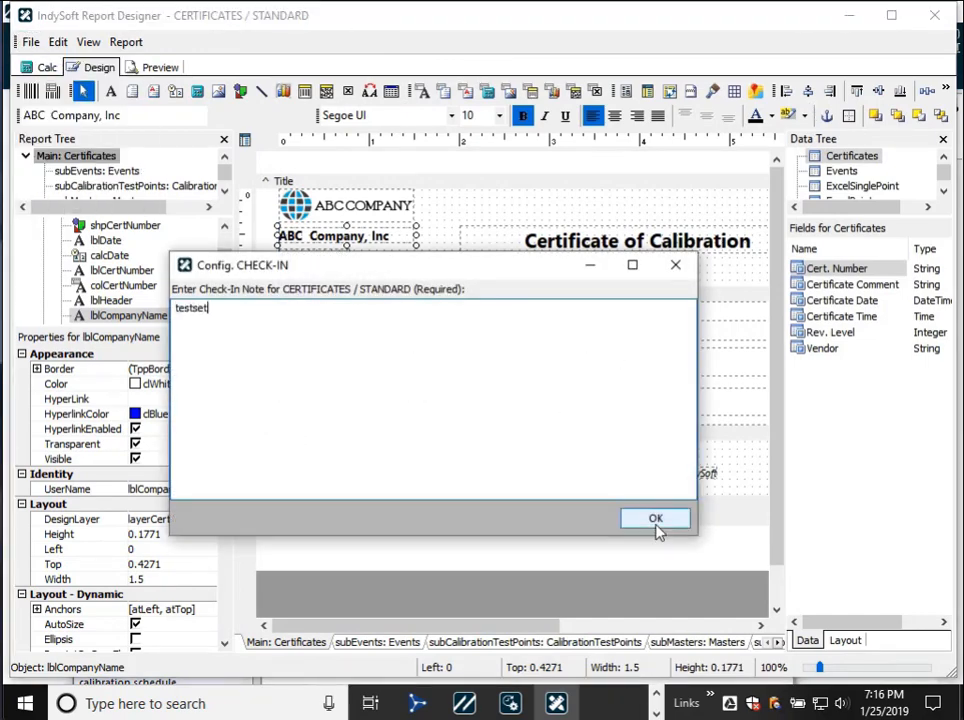
left_click(654, 518)
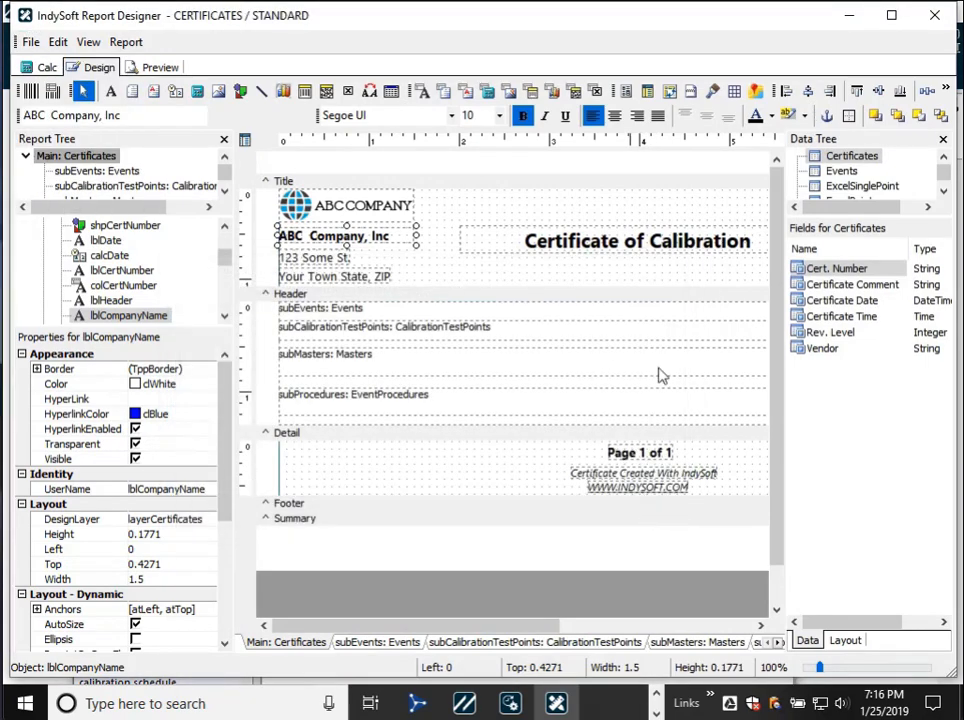
left_click(936, 22)
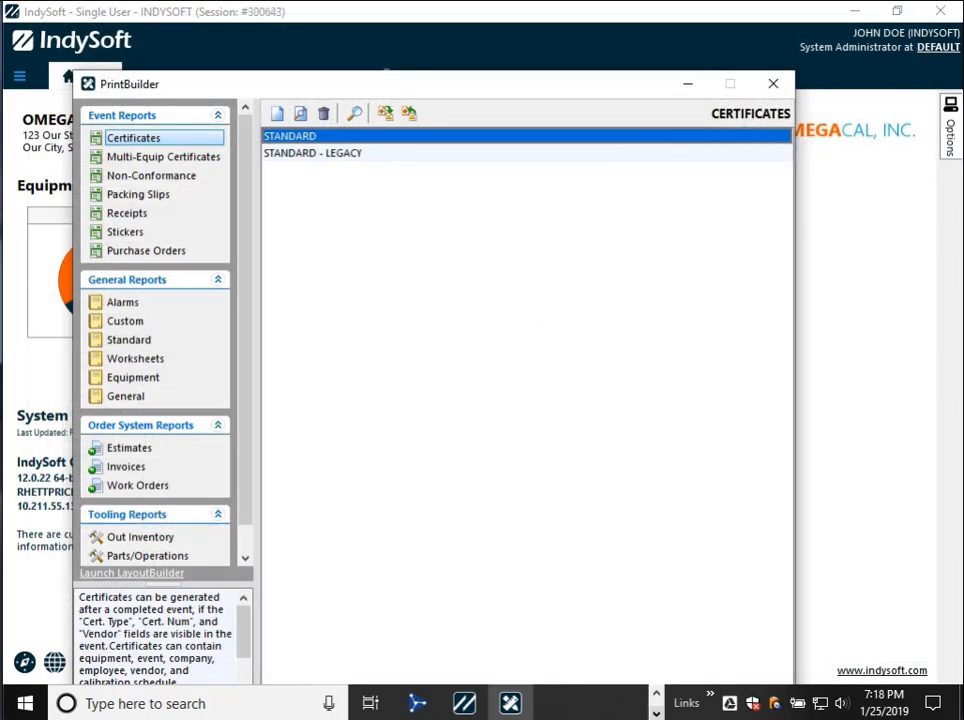
- Open and close the STANDARD certificate template, keeping its configuration lock for later editing
double_click(333, 138)
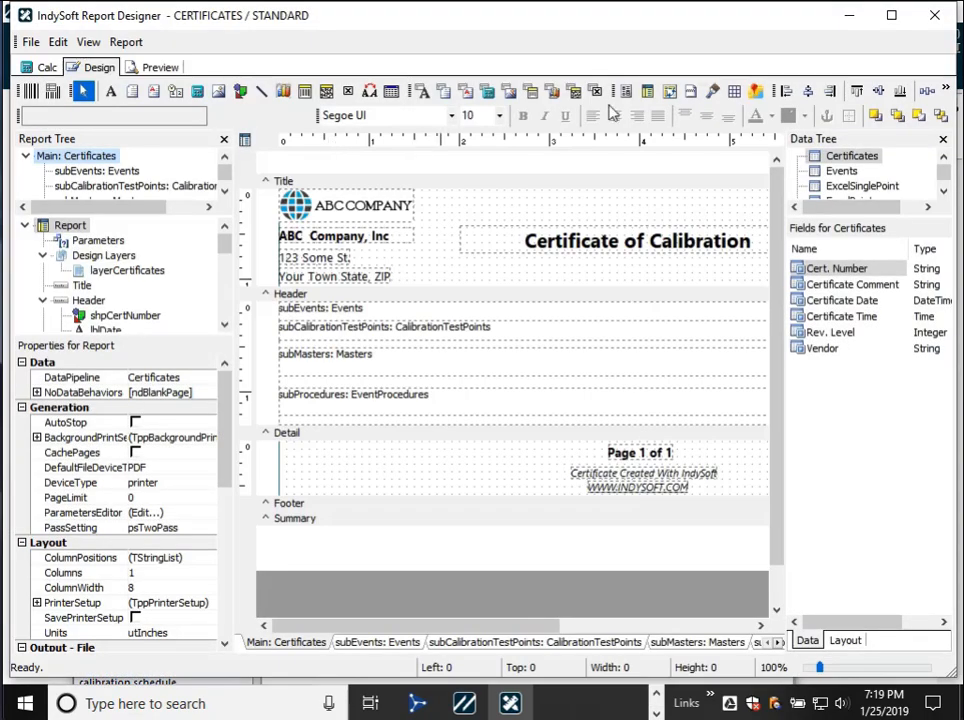
left_click(928, 29)
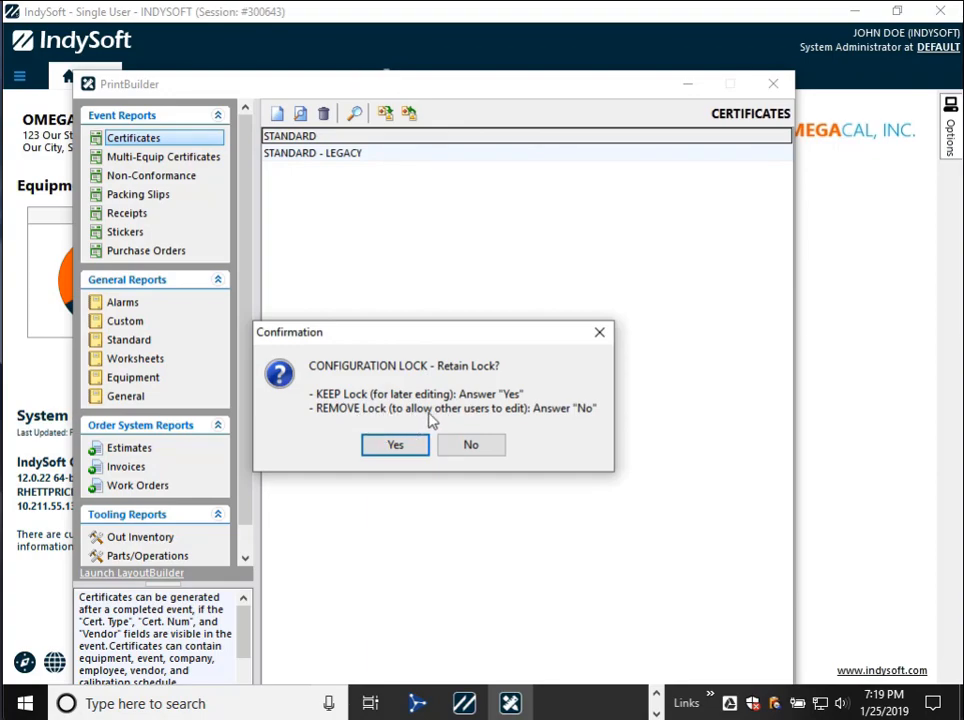
left_click(402, 445)
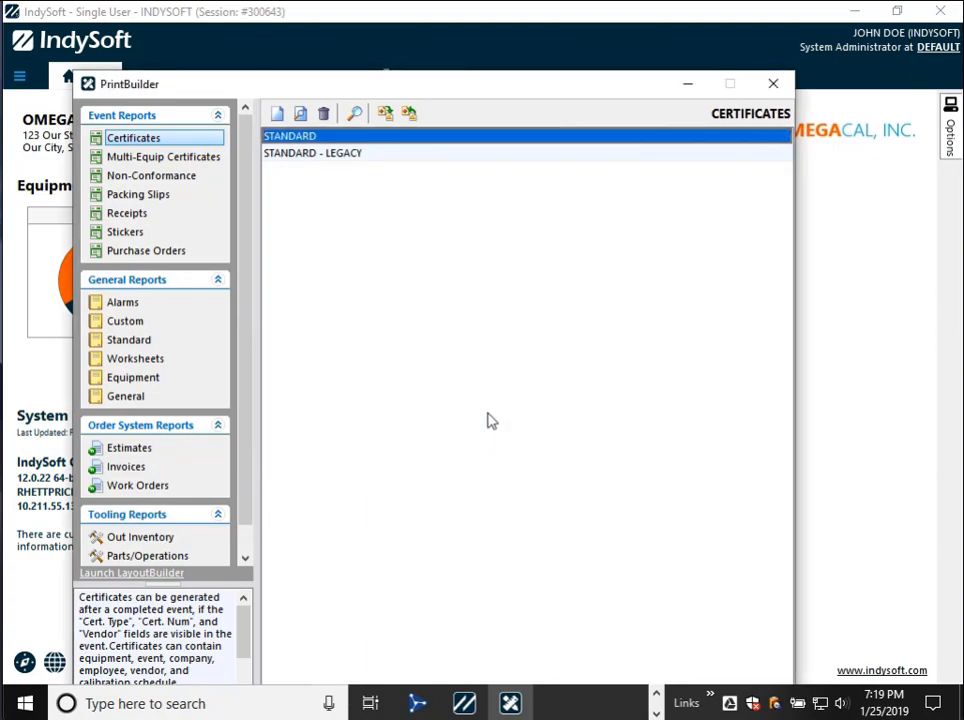
- Check the retained STANDARD template lock in the Config. Changes locks list and return to the home screen
key("alt+Tab")
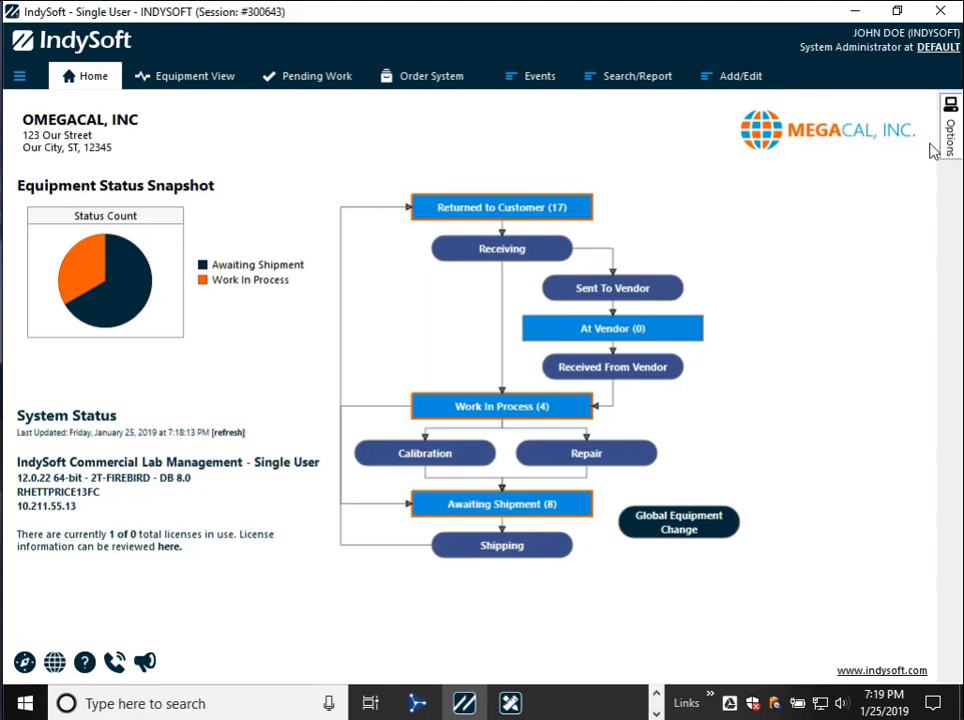
mouse_move(948, 130)
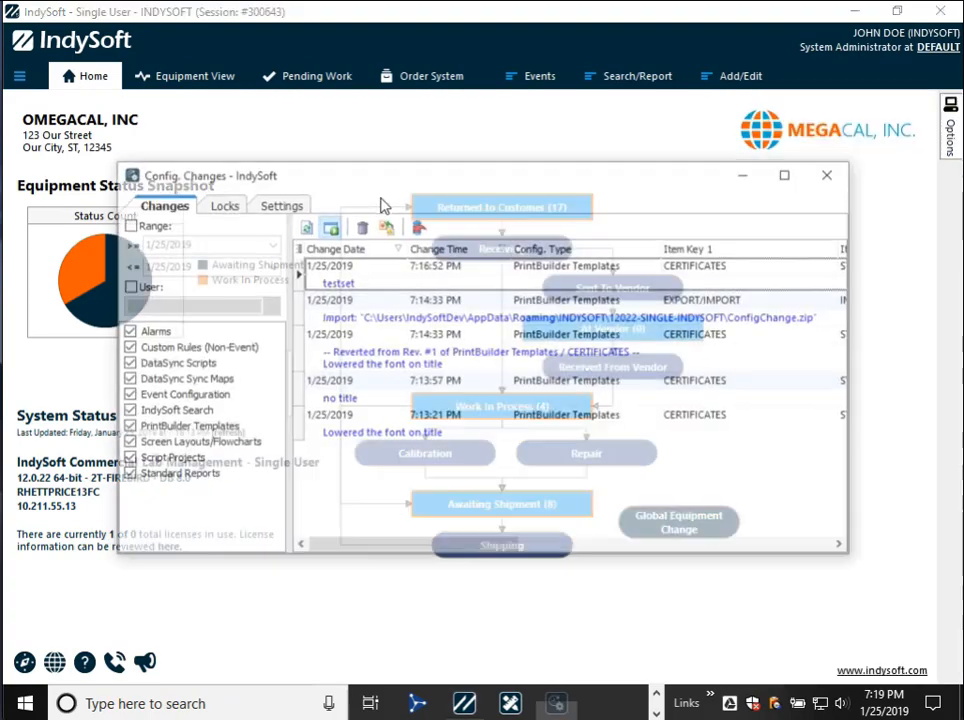
left_click(221, 205)
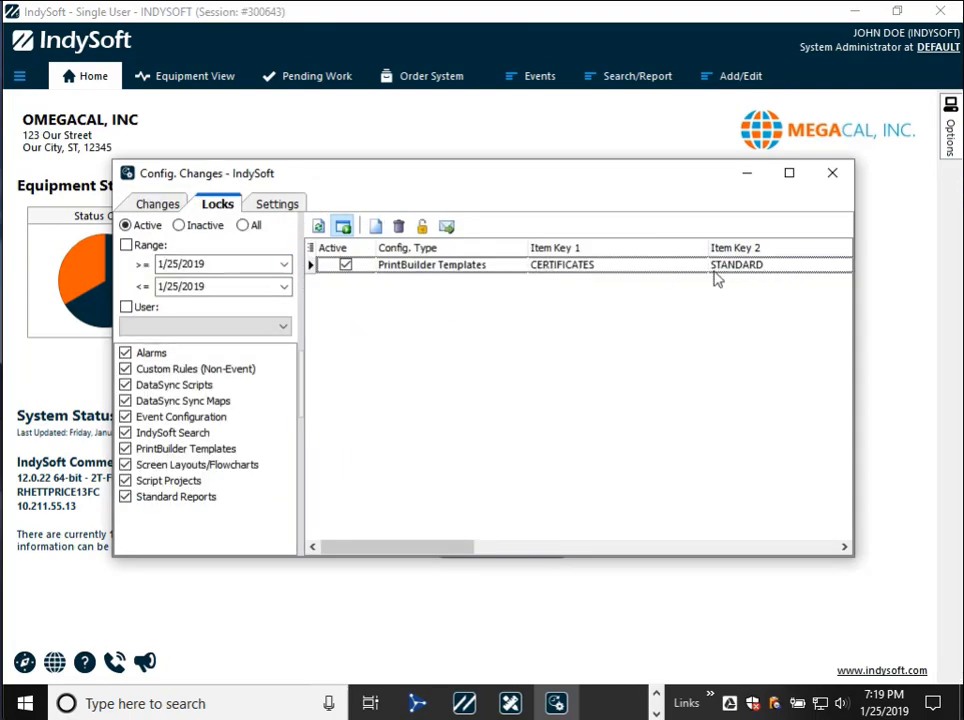
left_click(904, 184)
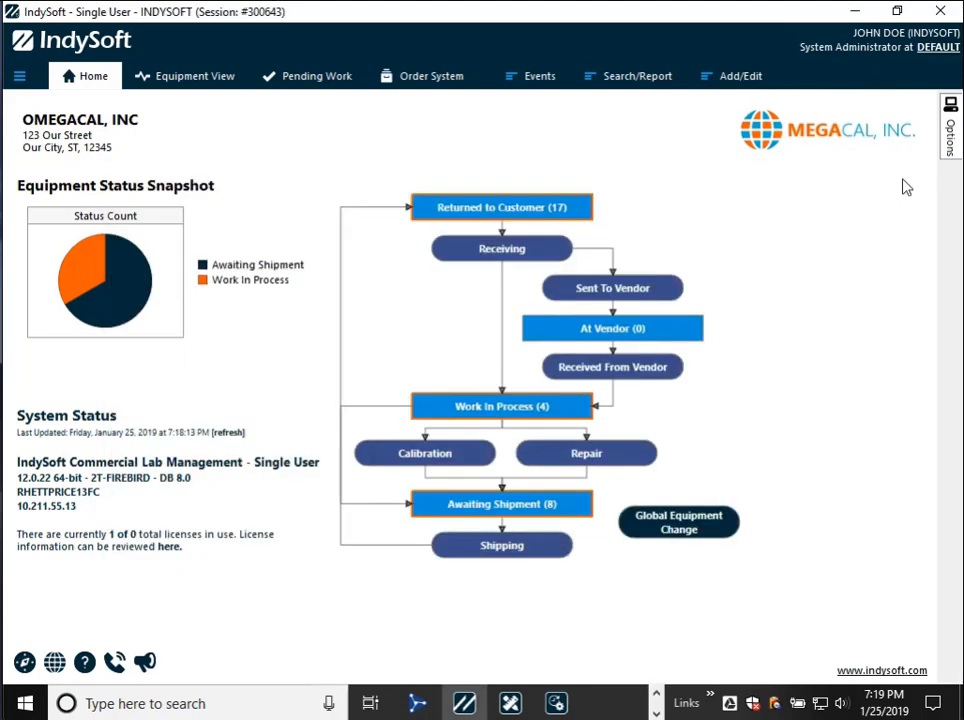
- Log out and log back in as a second user by entering that account's user name and password
left_click(18, 74)
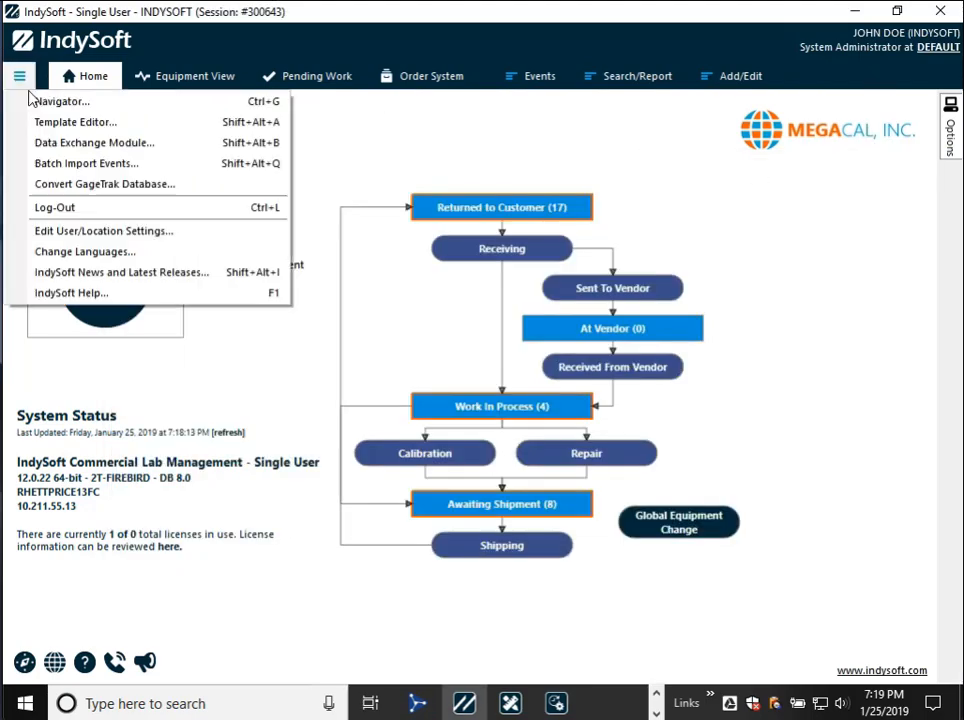
left_click(80, 210)
type("BEN")
key("Tab")
type("***")
key("Return")
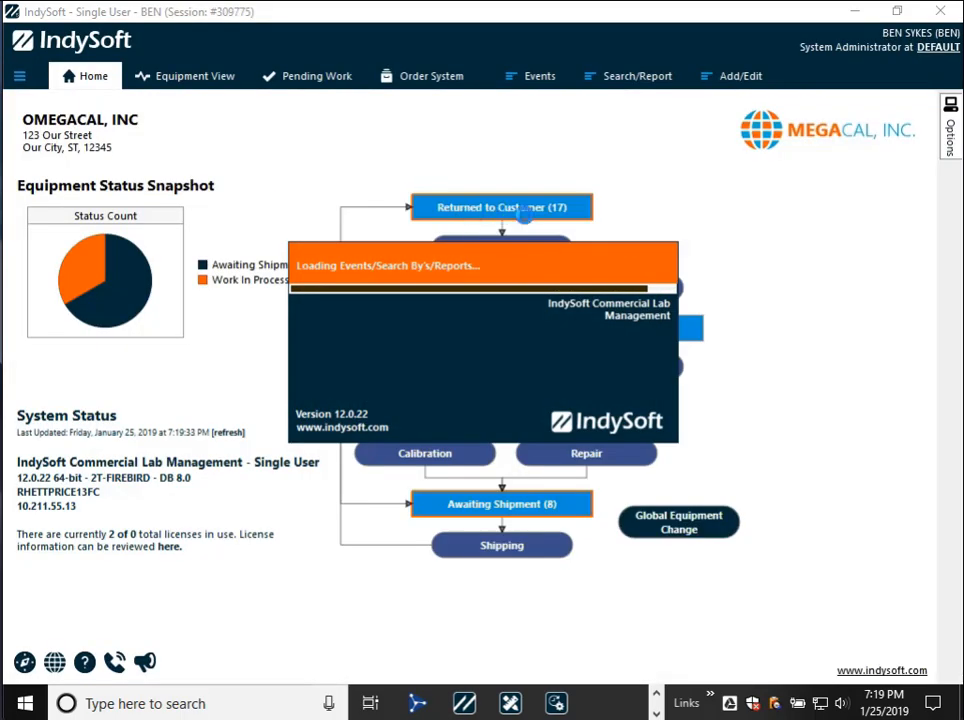
- Try to open the locked STANDARD certificate template as the second user, and return to the active locks list
mouse_move(950, 128)
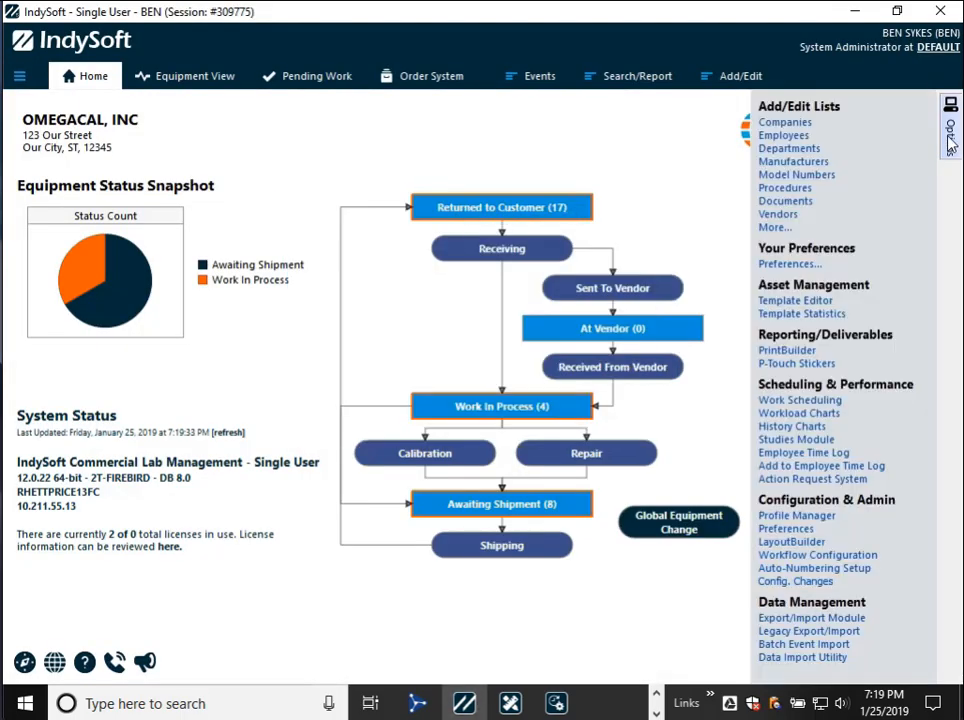
left_click(800, 355)
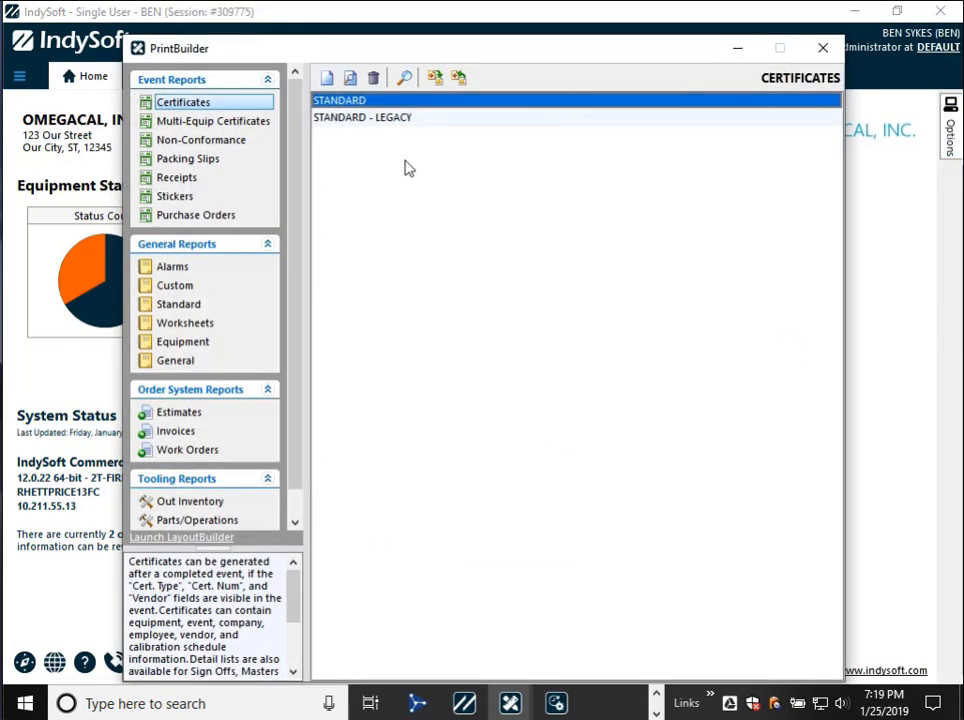
left_click(370, 101)
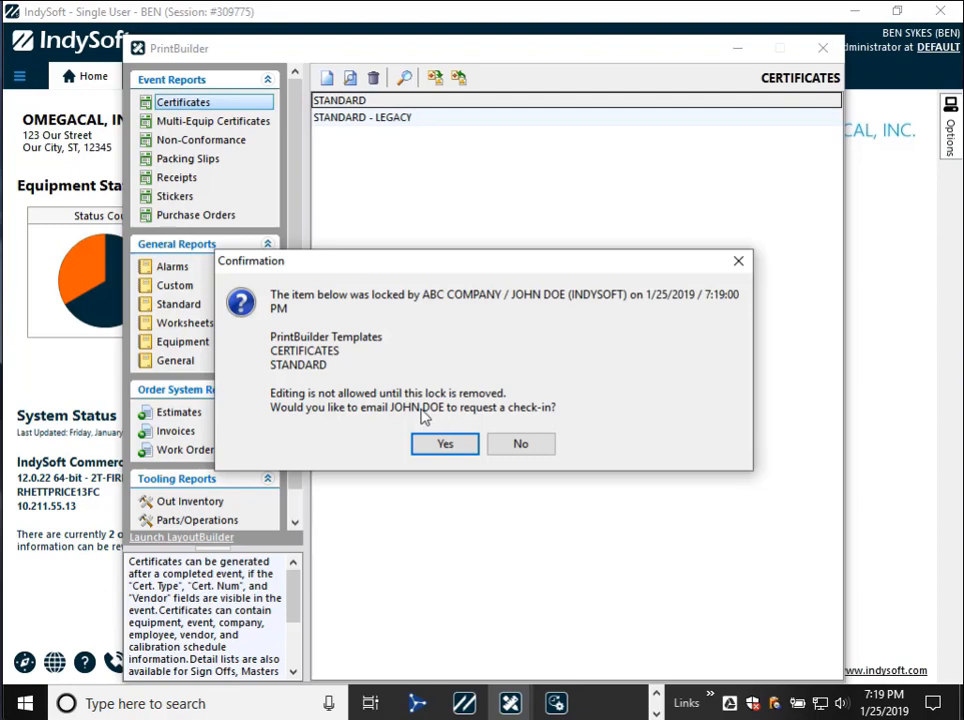
key("alt+Tab")
key("alt+Tab")
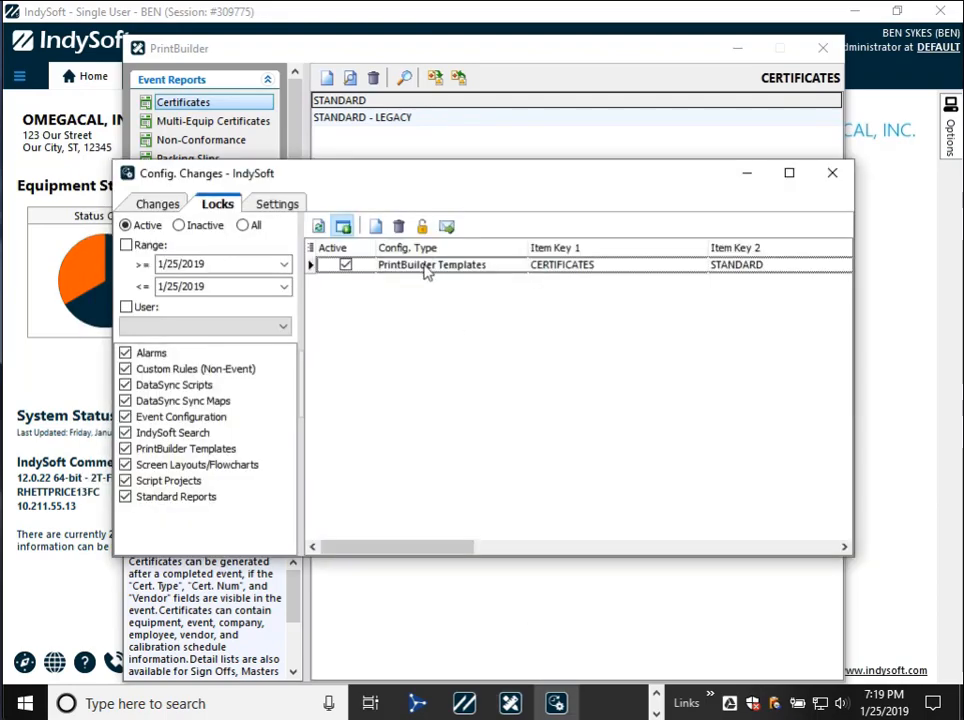
- Check the STANDARD template lock and the system-wide Config. Changes settings, and return to the active locks list
left_click(427, 266)
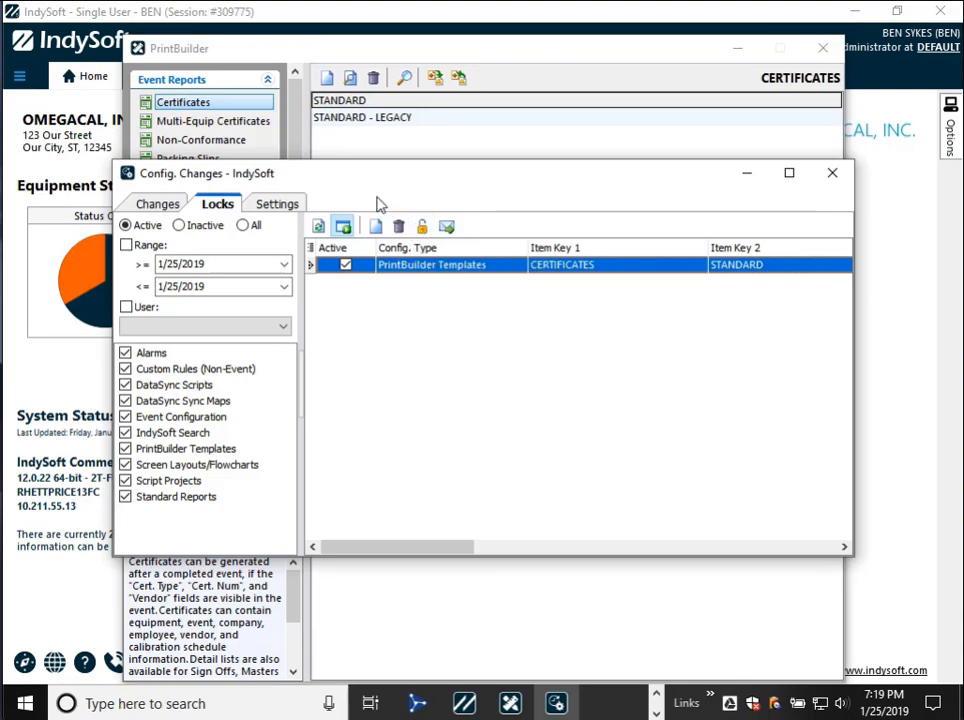
left_click(298, 205)
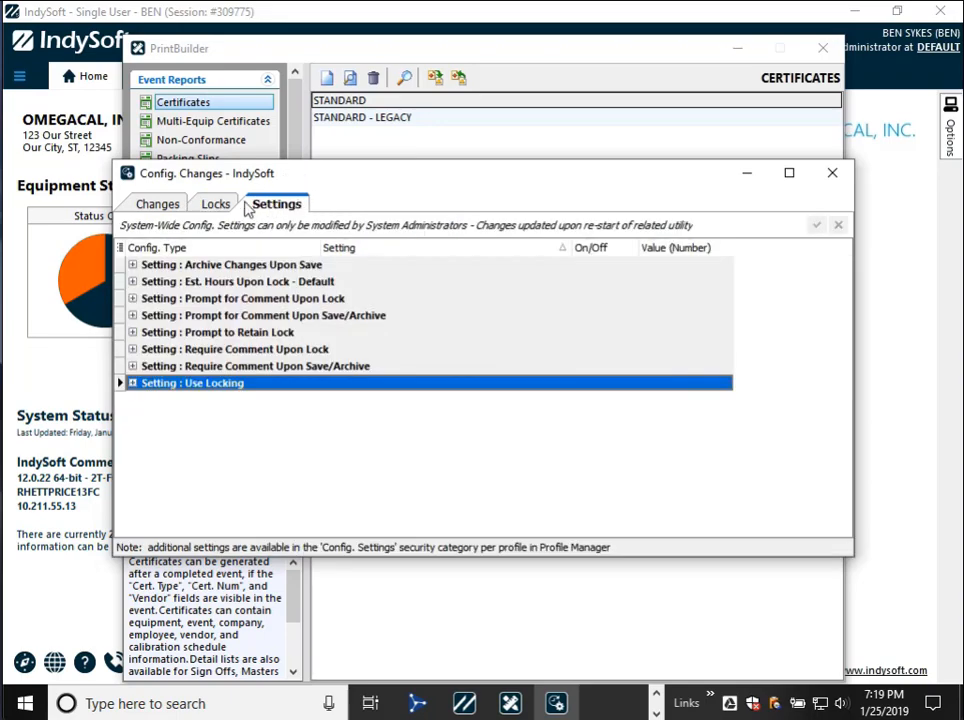
left_click(217, 206)
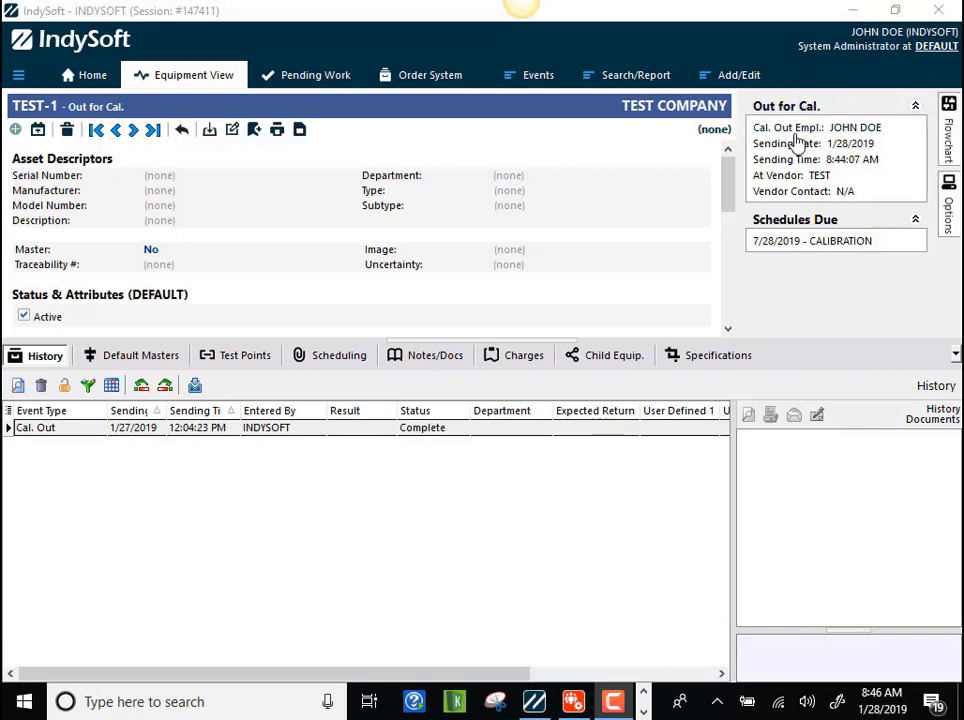
- Start a multi-equipment calibration event and add TEST-1 as its equipment
left_click(524, 77)
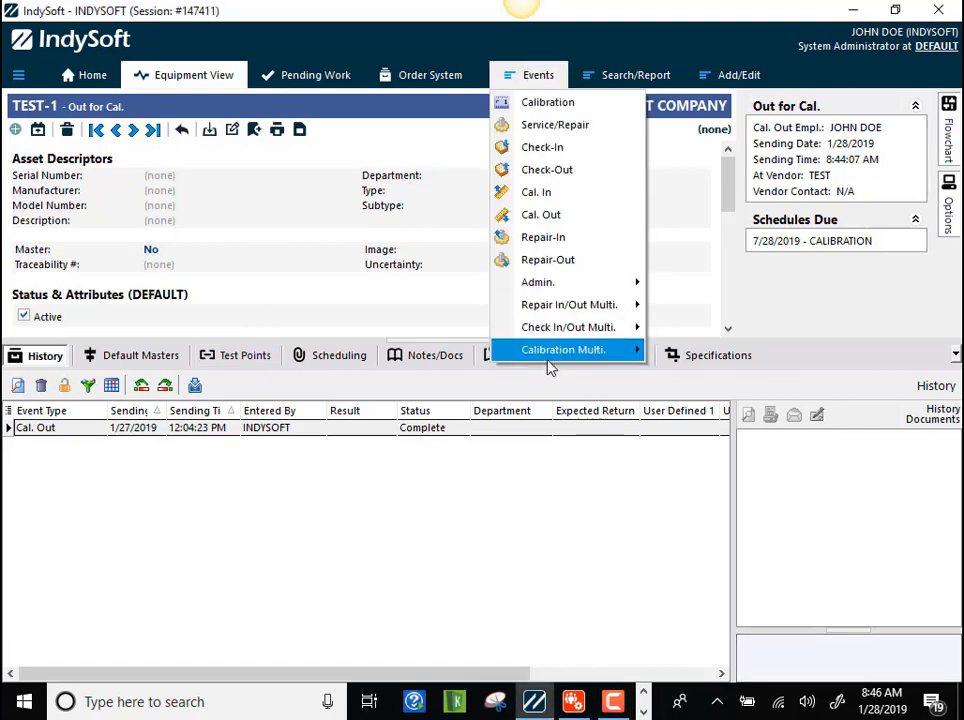
mouse_move(550, 360)
left_click(668, 356)
type("TEST-1")
key("Return")
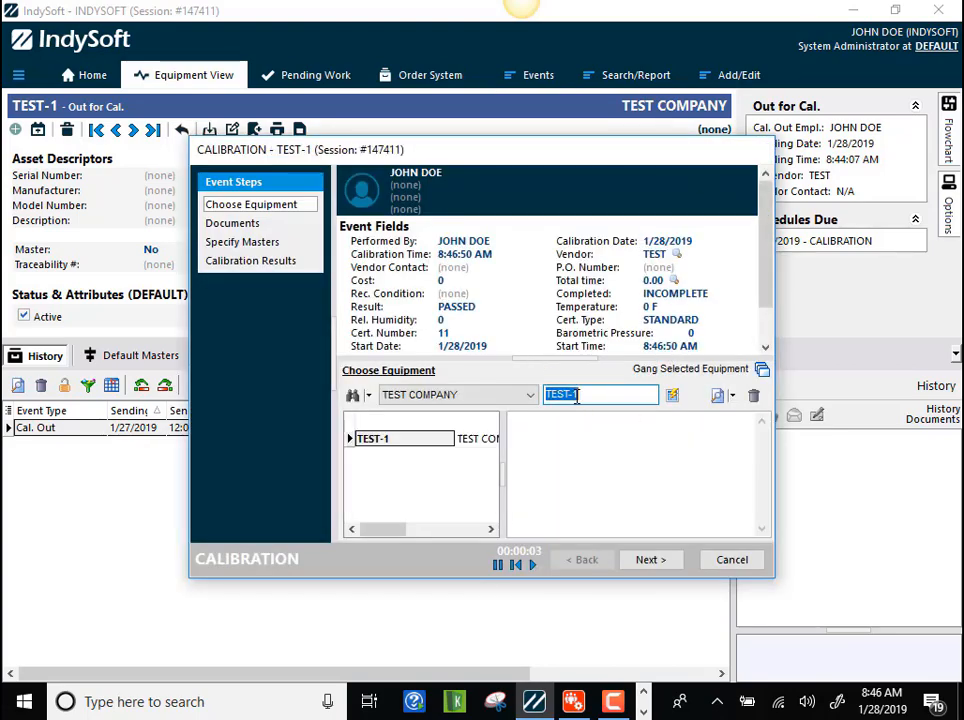
- Advance through the TEST-1 calibration without changing its fields, finish it and mark the event as complete
left_click(657, 568)
left_click(657, 568)
left_click(657, 568)
left_click(659, 568)
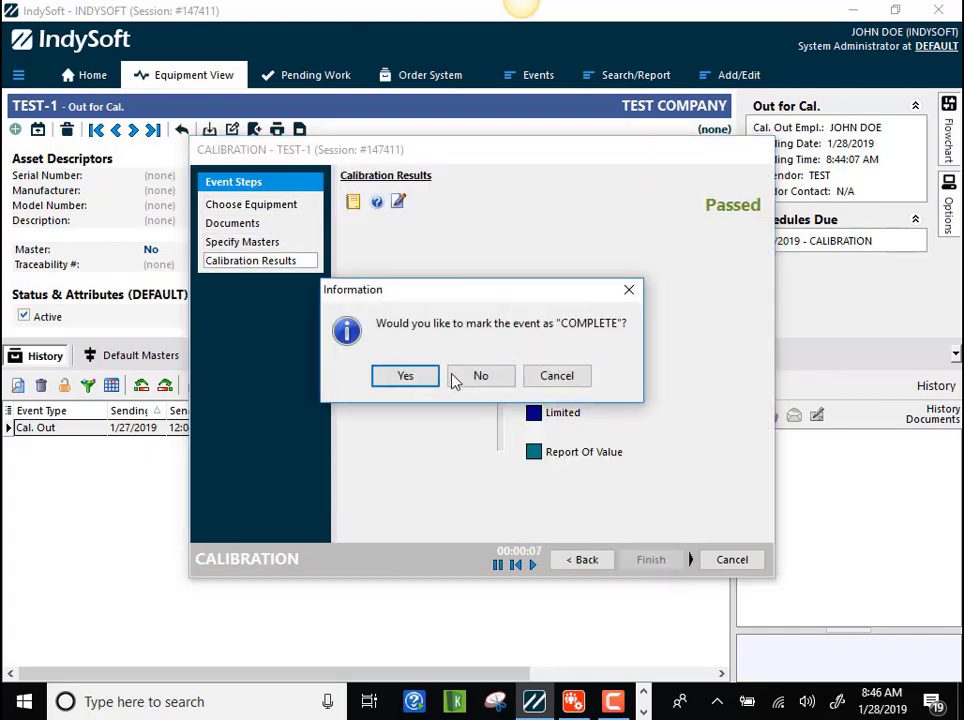
left_click(411, 382)
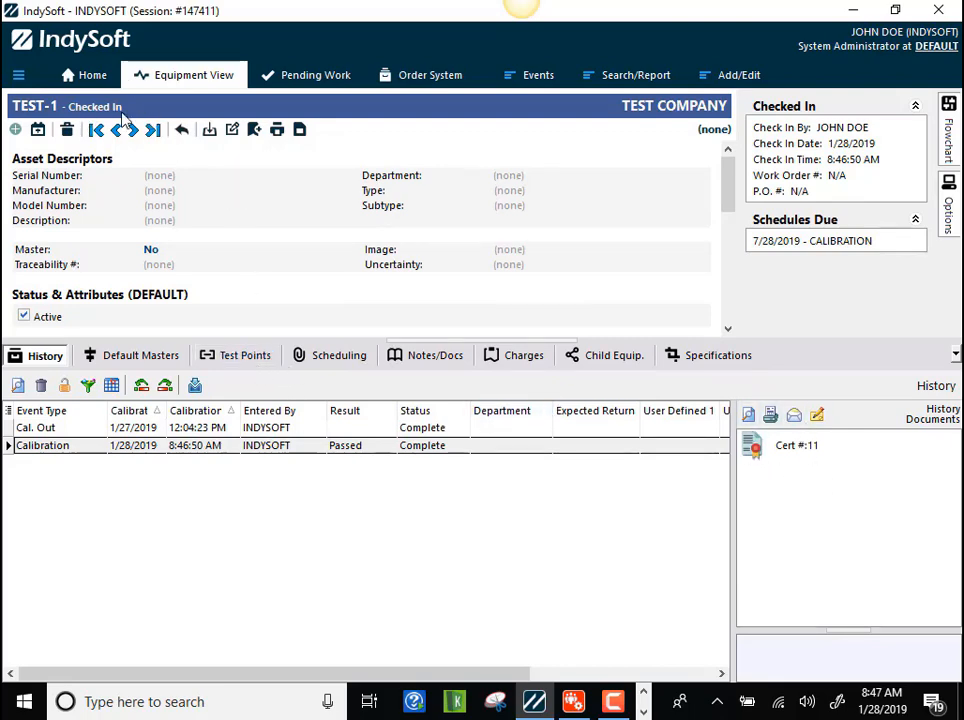
- Refresh the home status, check out TEST-1 from the checked-in equipment and mark the check-out event as complete
left_click(93, 78)
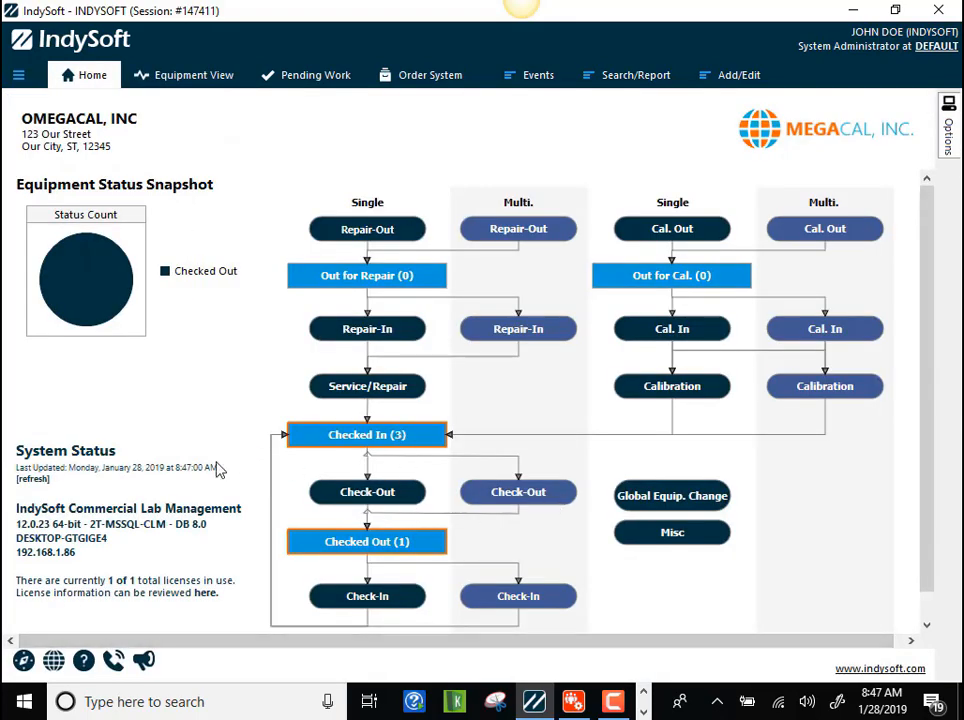
left_click(33, 479)
left_click(381, 435)
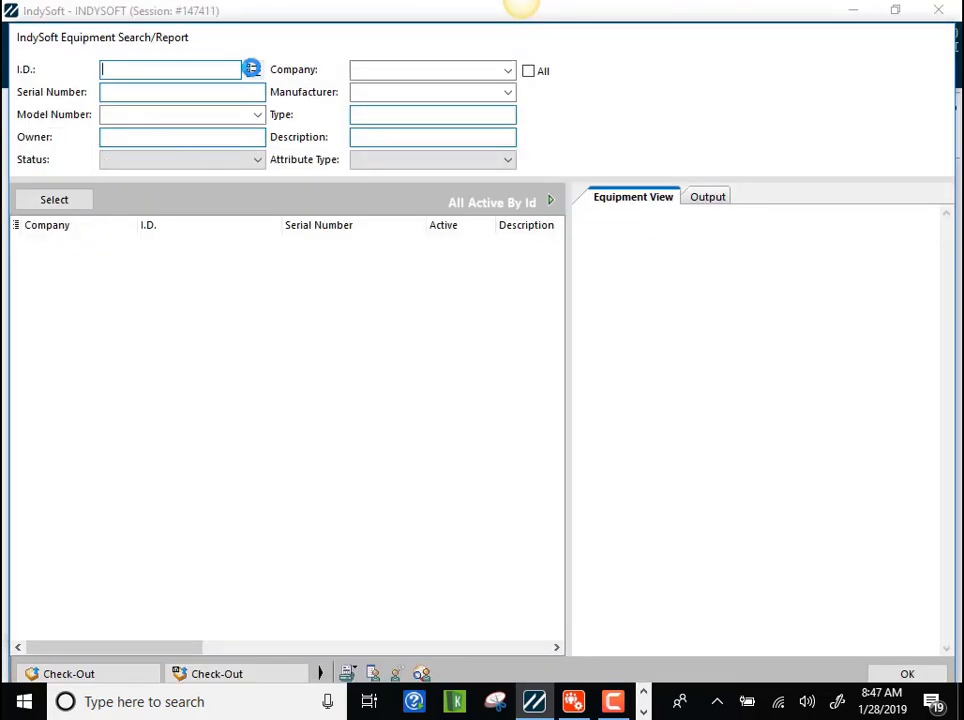
left_click(80, 296)
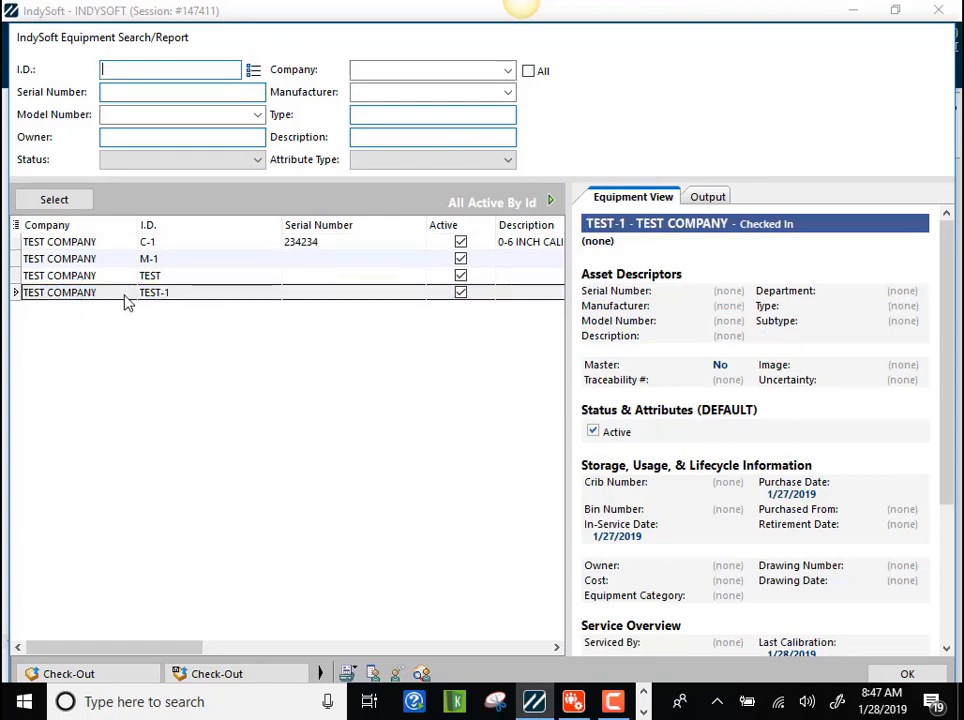
left_click(118, 673)
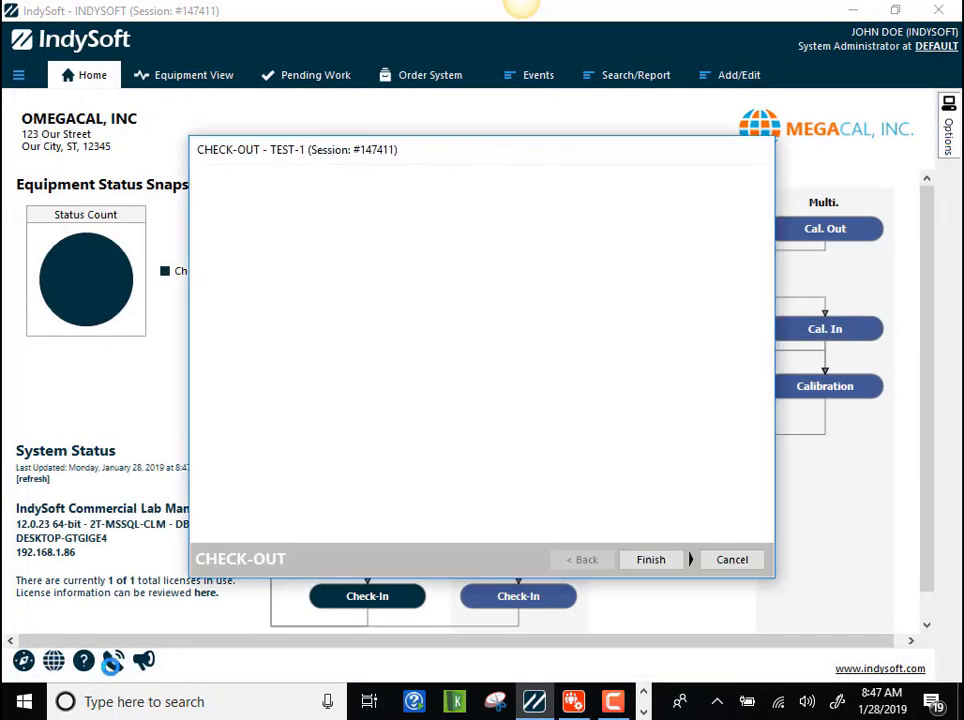
left_click(652, 562)
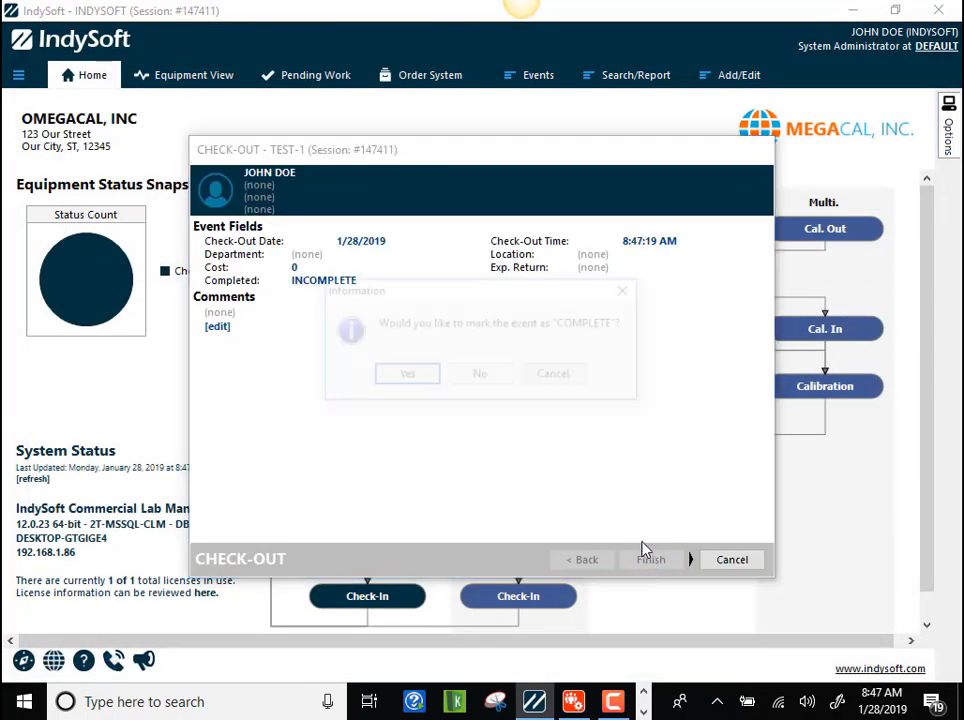
left_click(418, 382)
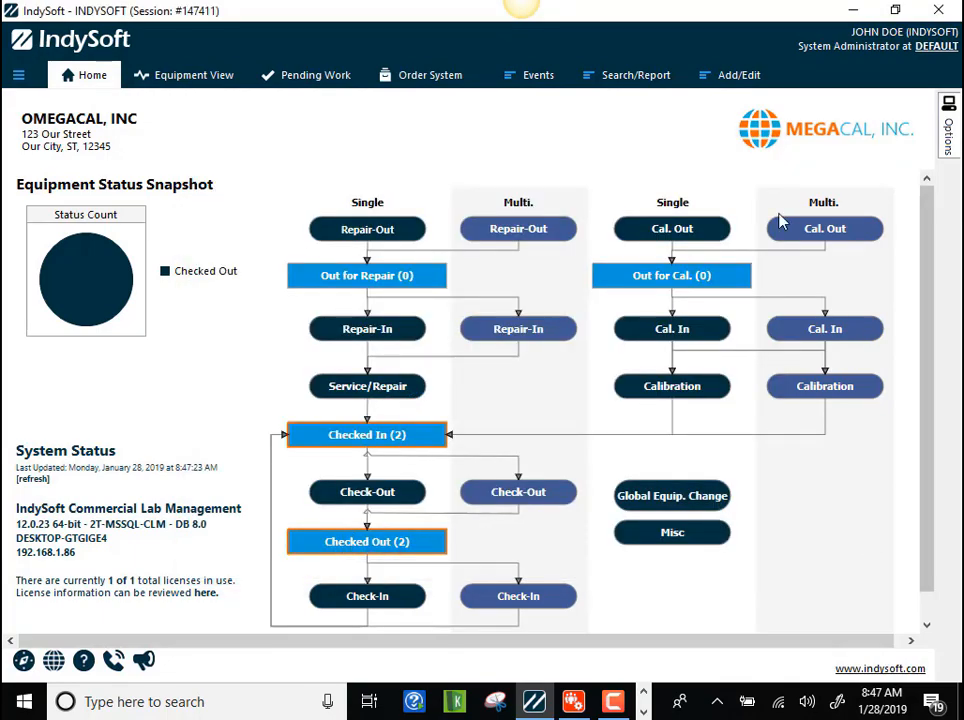
- View the calibration entry in TEST-1's history and open the first pending document sign-off for certificate 11
left_click(183, 80)
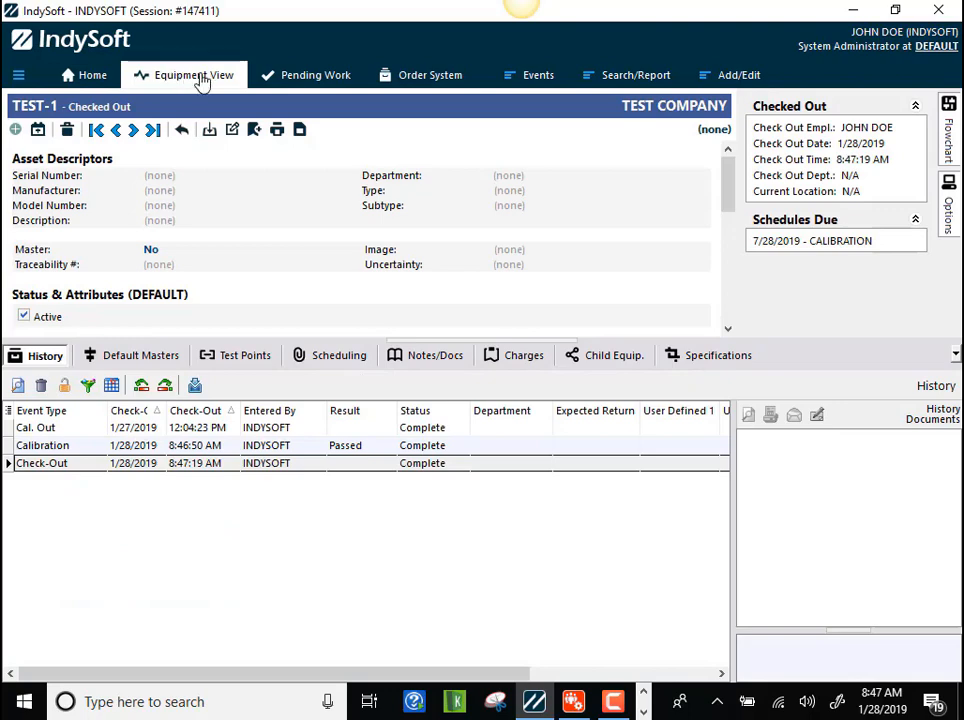
left_click(177, 446)
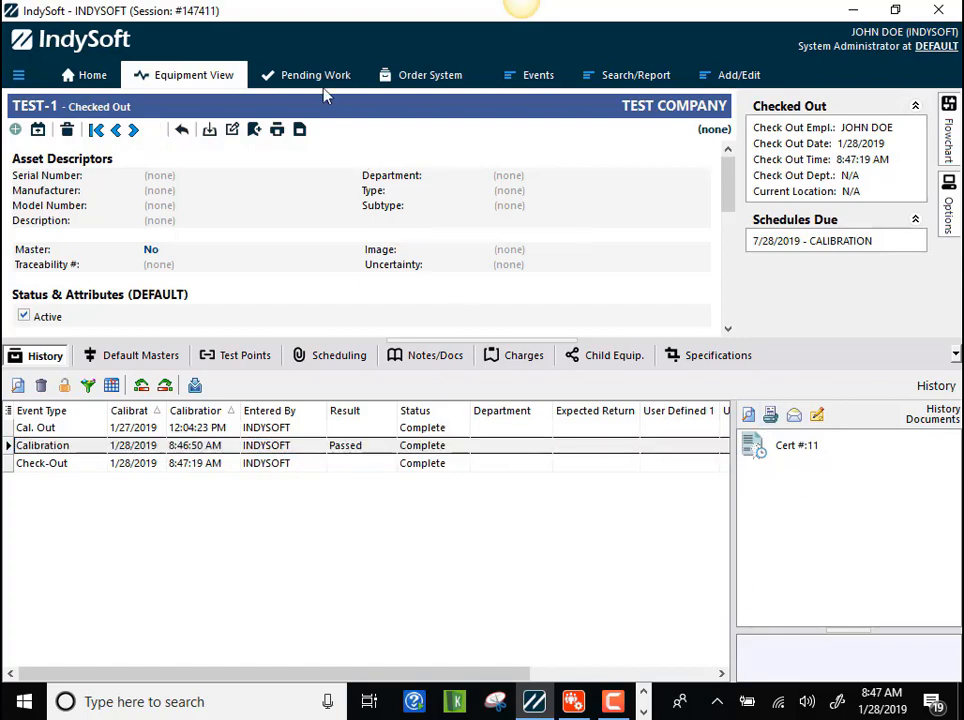
left_click(308, 80)
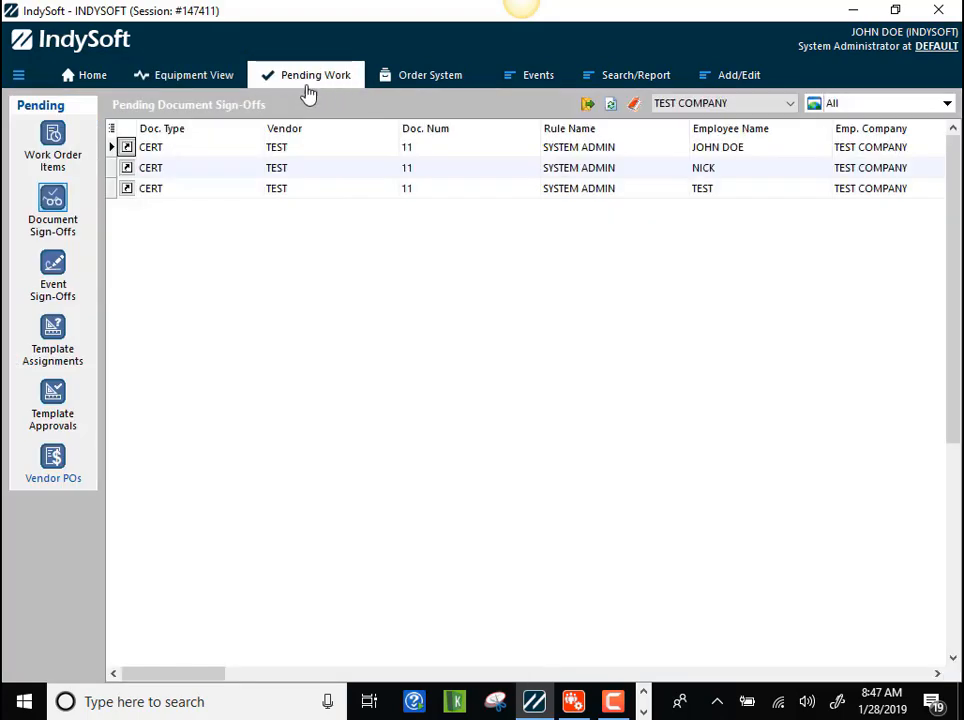
left_click(126, 152)
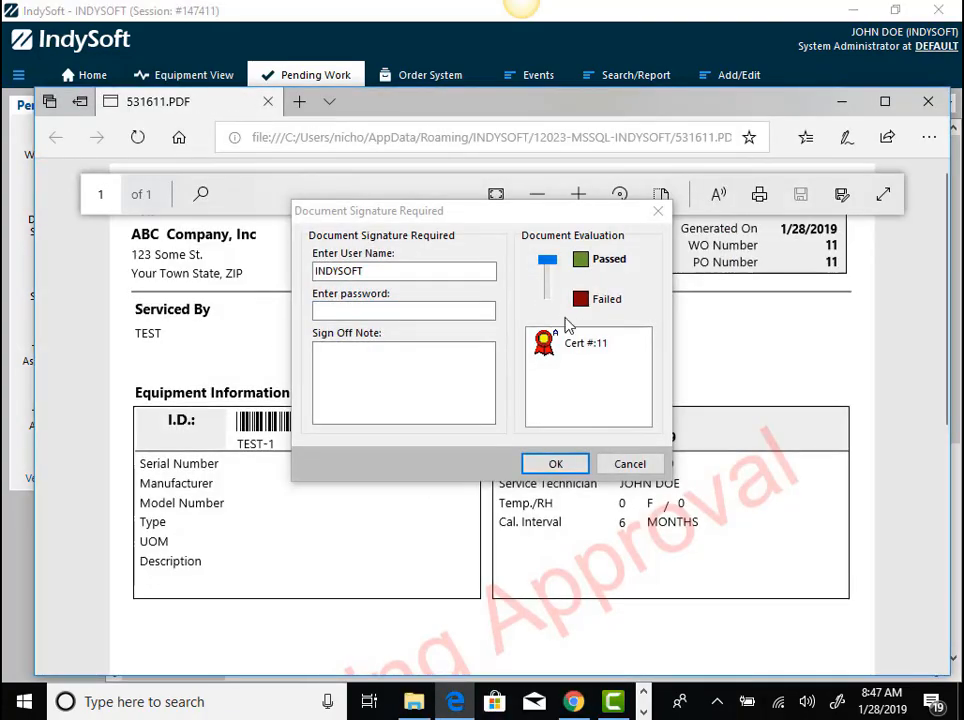
- Set the certificate 11 document evaluation to Failed, enter the signing user's password and submit the sign-off
left_click_drag(502, 213, 547, 214)
left_click(599, 267)
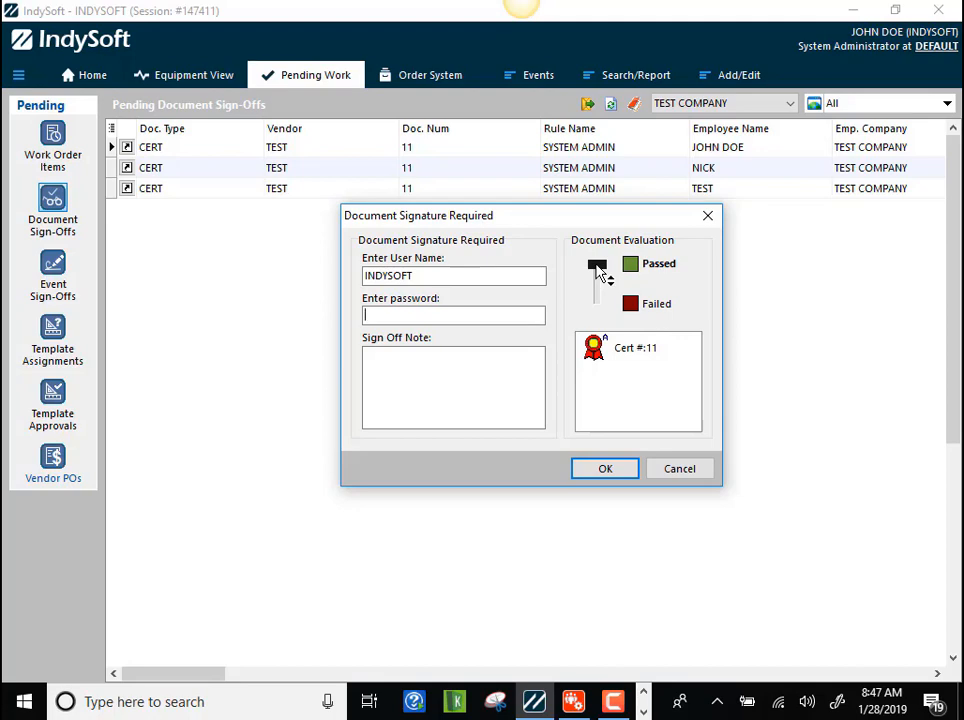
left_click_drag(599, 269, 622, 314)
left_click(425, 316)
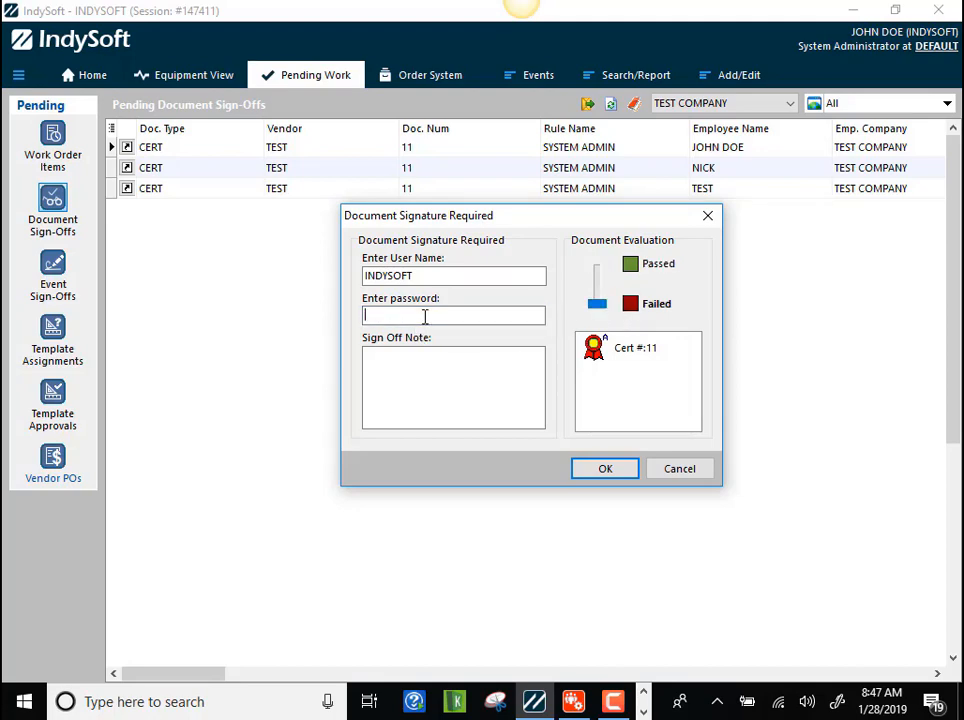
type("••••••••")
key("Return")
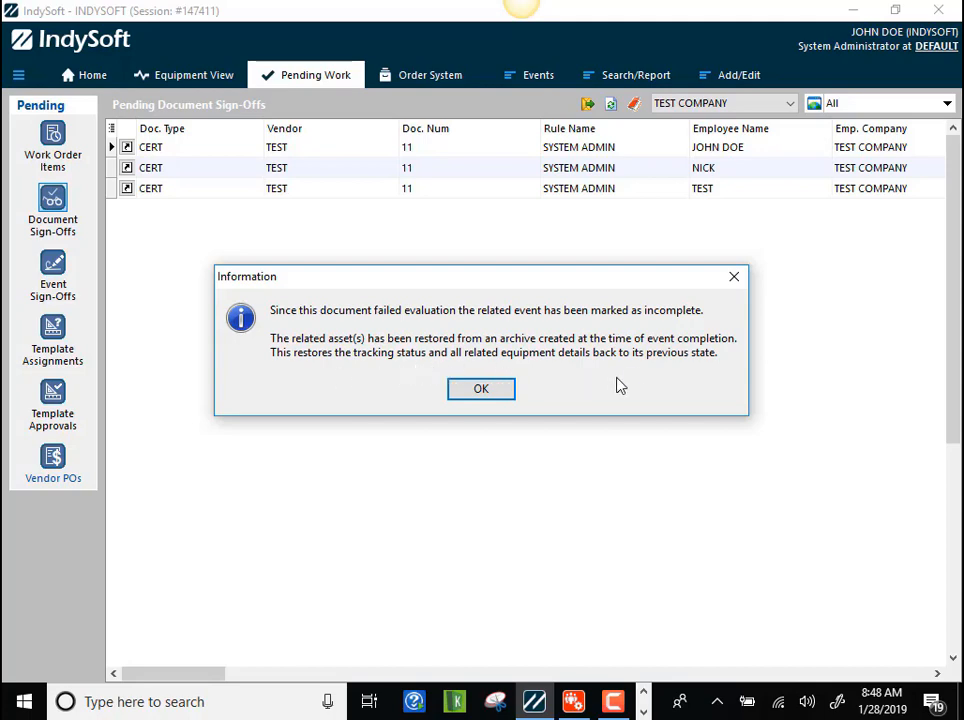
left_click(485, 388)
- Review TEST-1's tracking status and event history in the equipment view
left_click(188, 84)
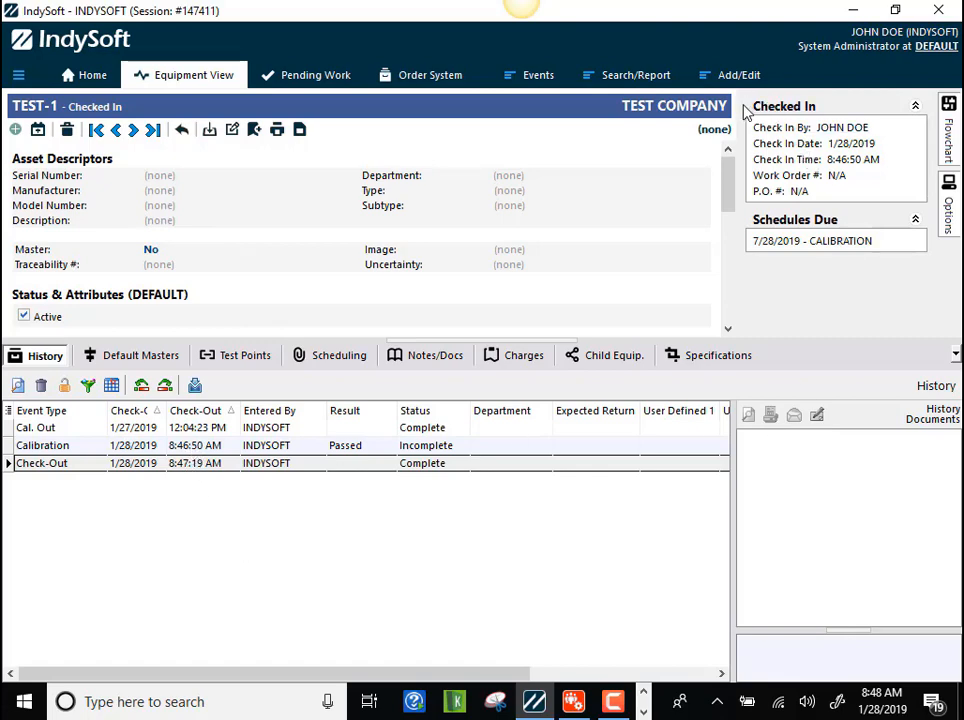
mouse_move(948, 206)
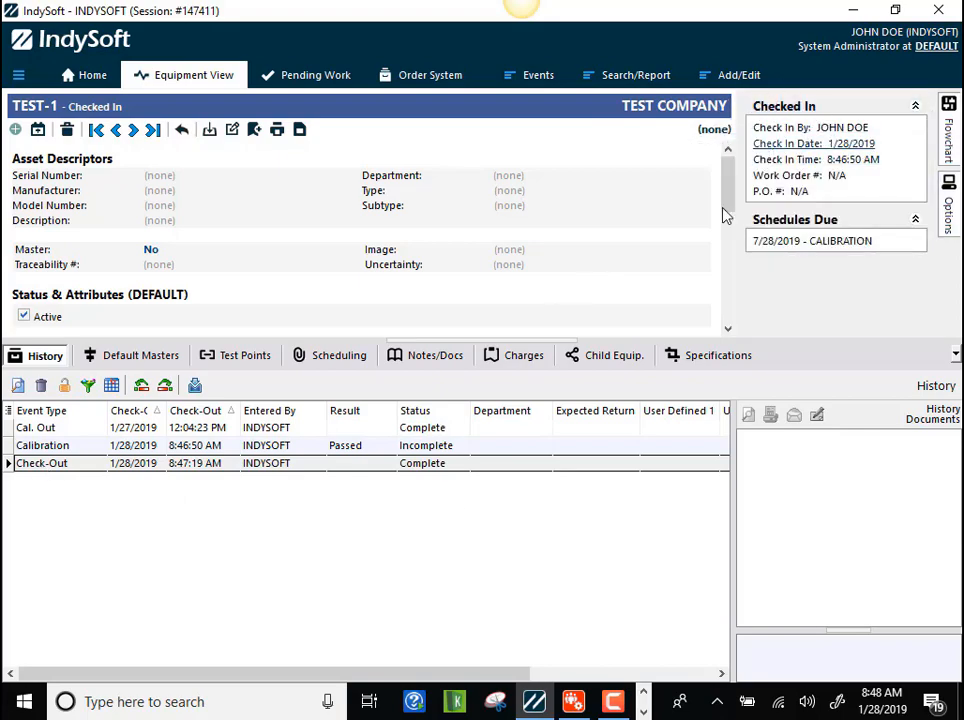
left_click(289, 451)
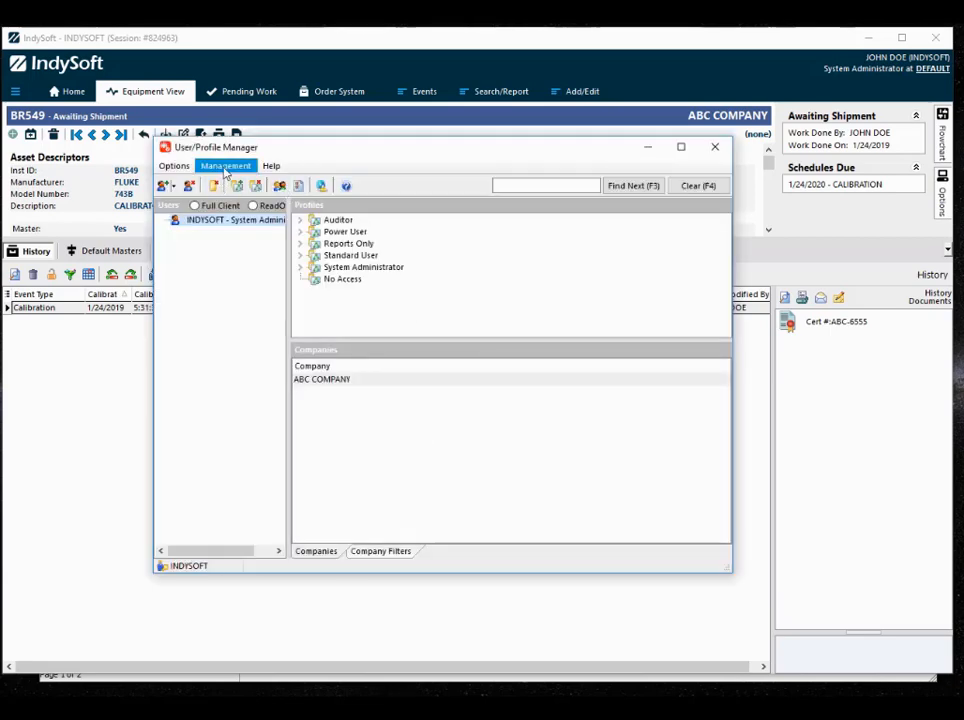
- Enable Certificates Rev. Control in the Numbering And Certificate Settings of the User/Profile Manager
left_click(224, 170)
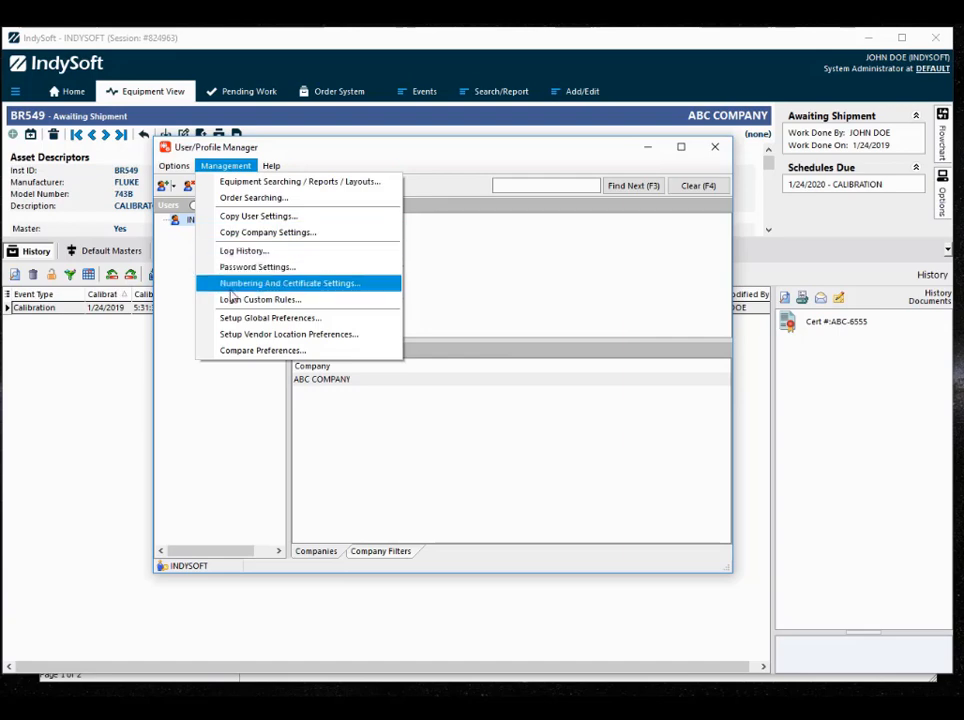
left_click(237, 289)
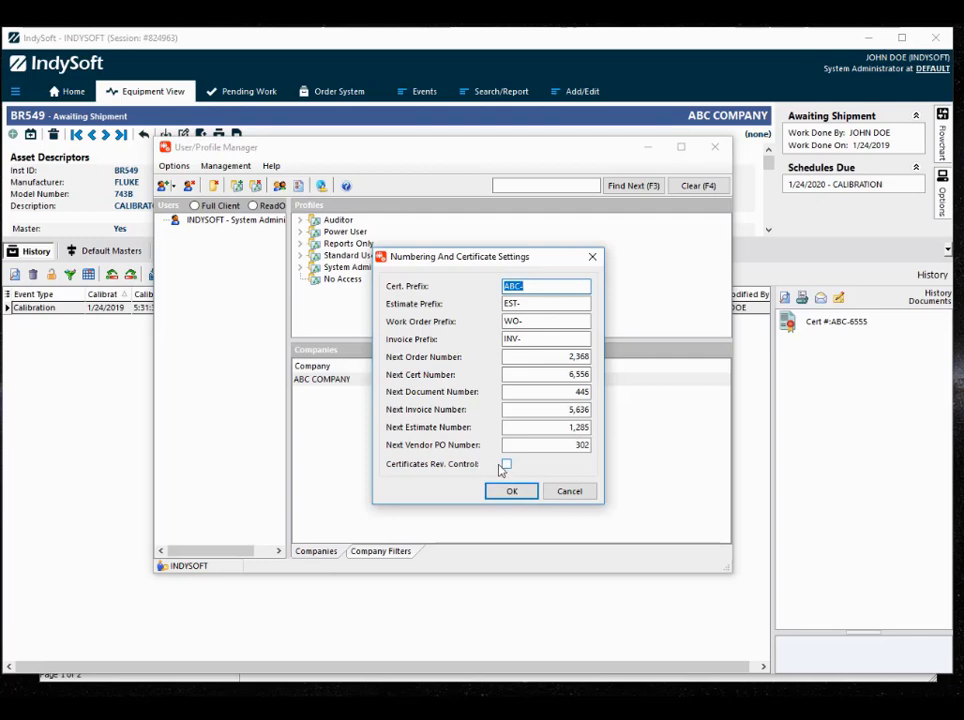
left_click(507, 466)
left_click(511, 491)
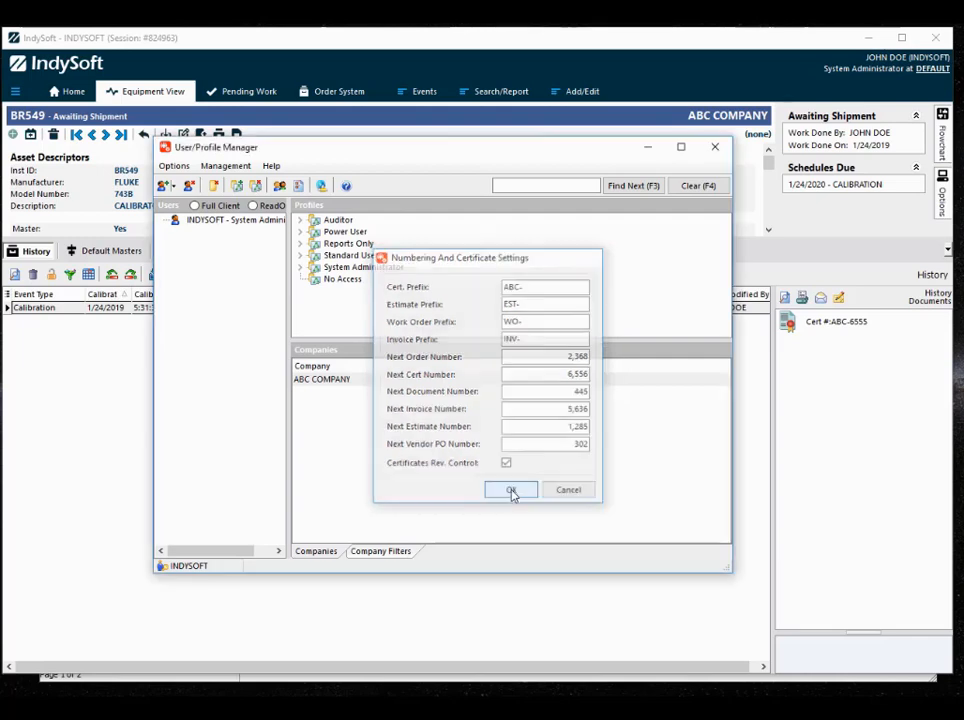
- Switch back to the main IndySoft window and reload all settings
left_click(592, 75)
right_click(597, 69)
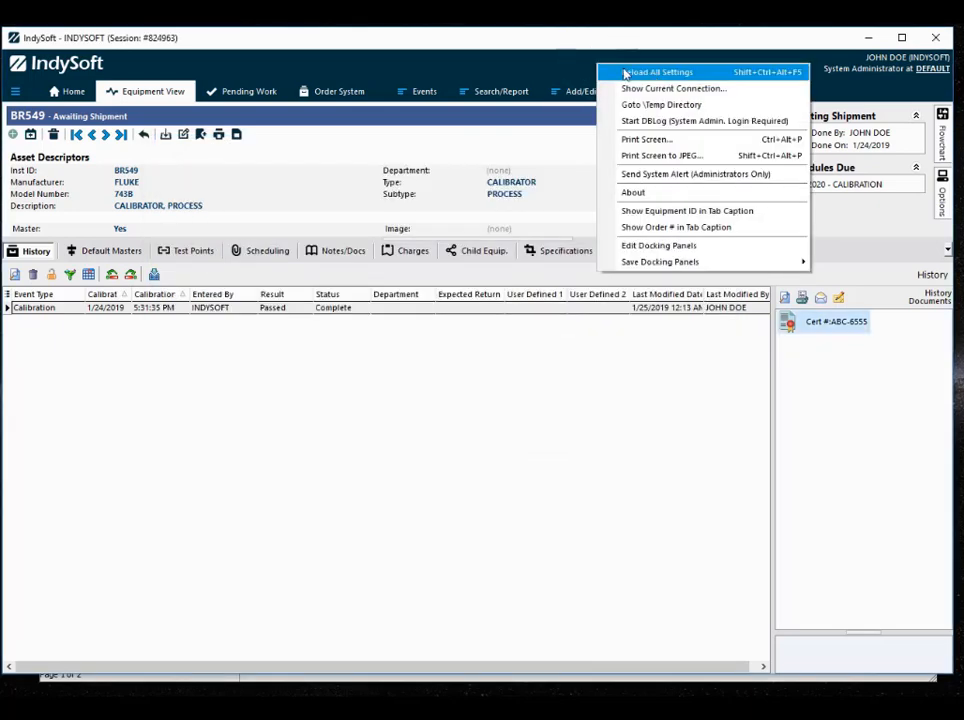
left_click(645, 71)
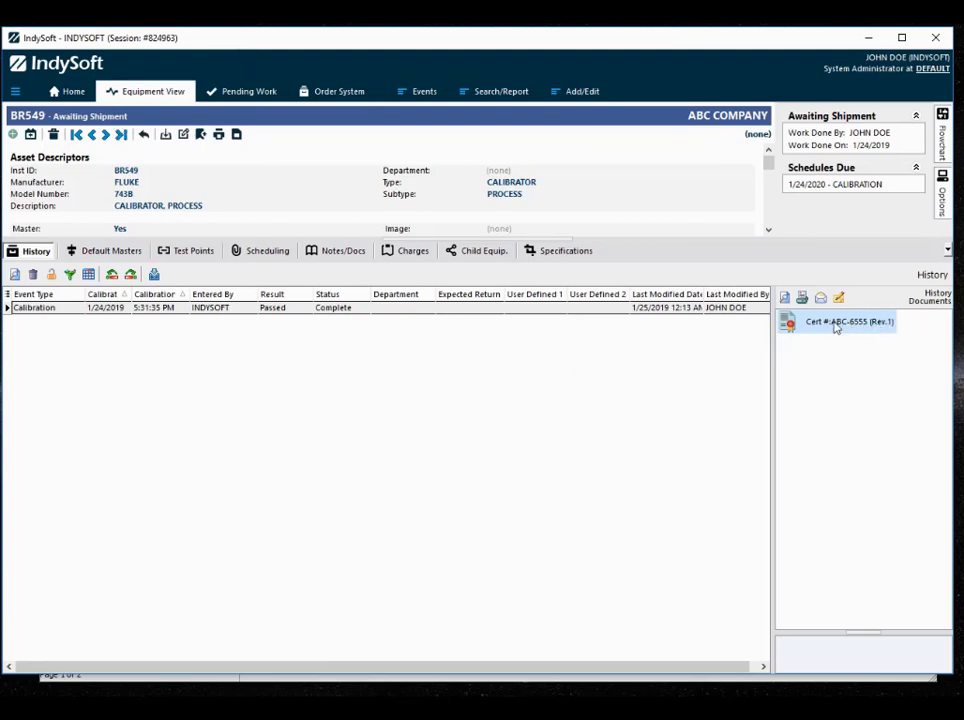
- Mark BR549's calibration event in the history as incomplete
right_click(409, 313)
left_click(481, 437)
left_click(445, 380)
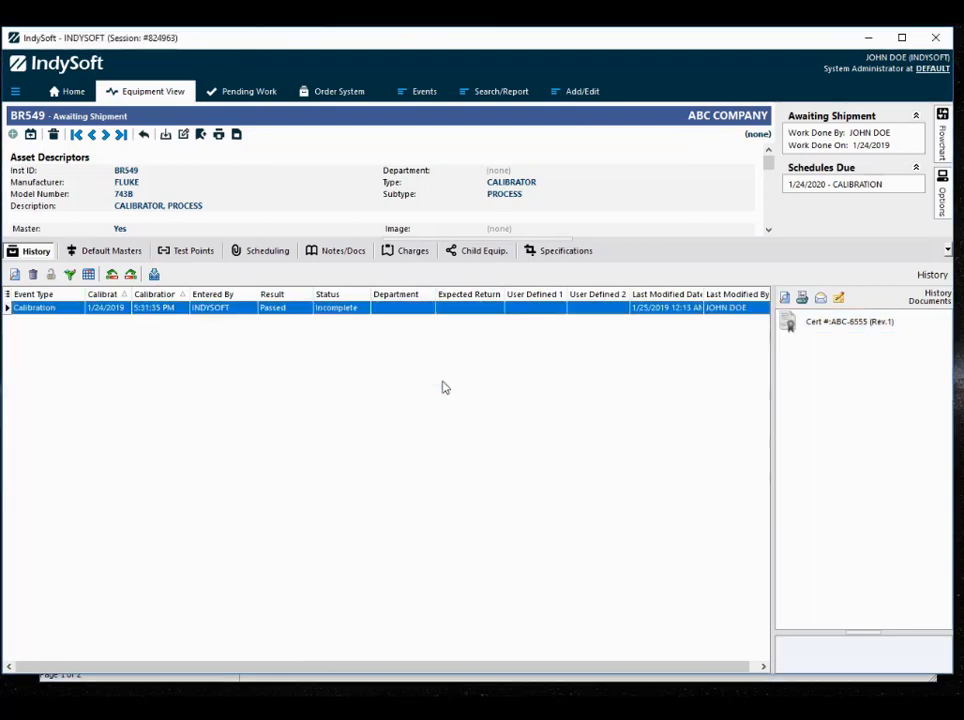
- Reopen BR549's calibration event and set its temperature to 68.8 F
double_click(422, 314)
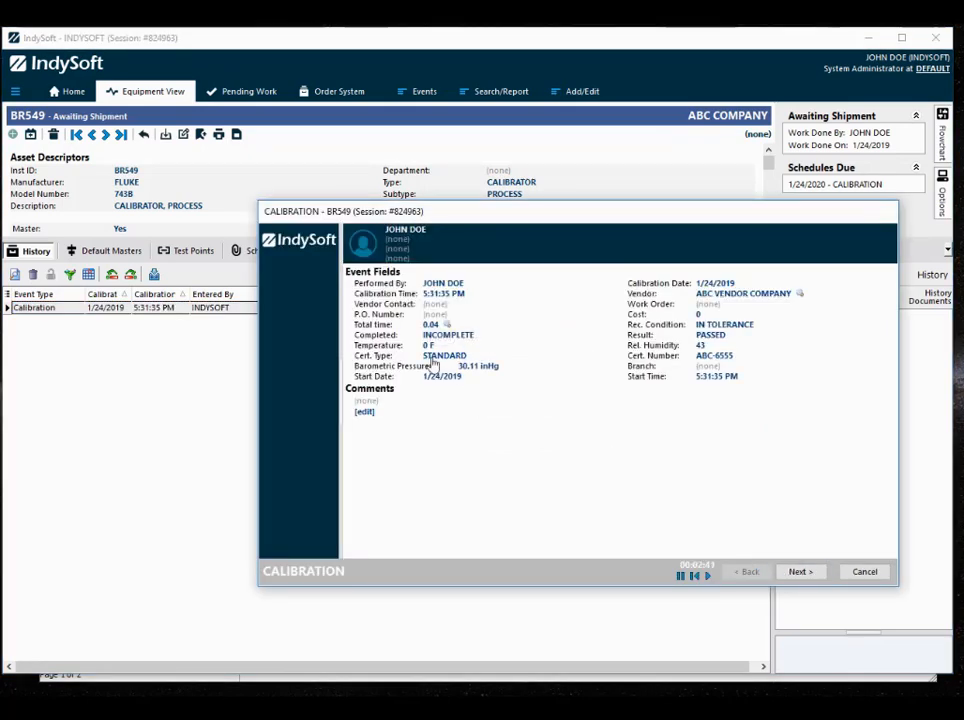
left_click(425, 345)
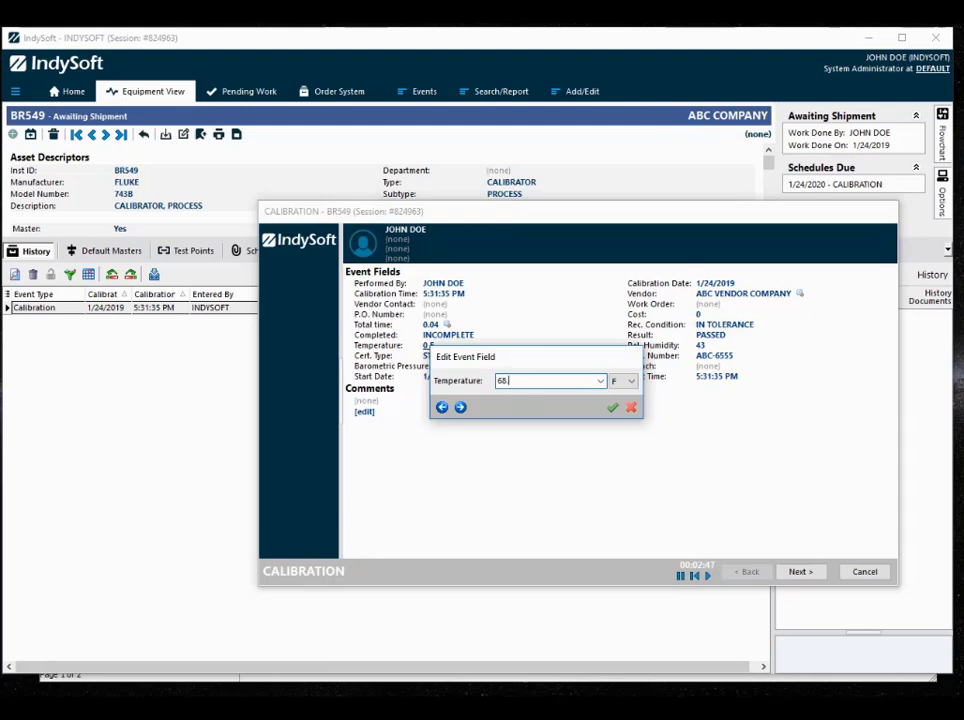
left_click(612, 407)
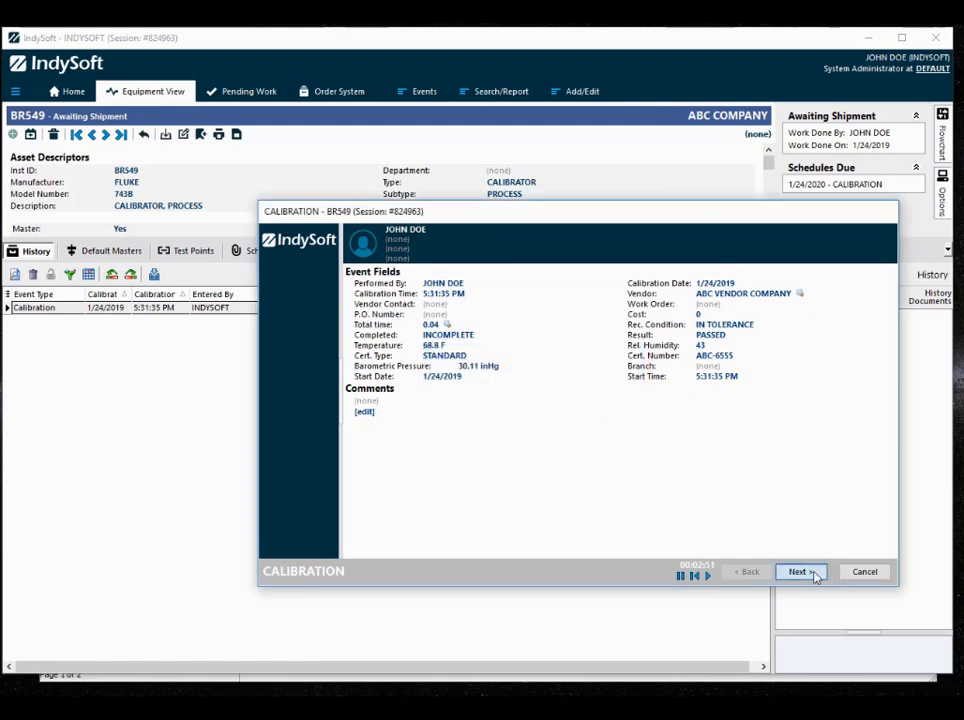
- Advance through the remaining BR549 calibration stages, finish the event and mark it as complete
left_click(801, 572)
left_click(809, 571)
left_click(807, 572)
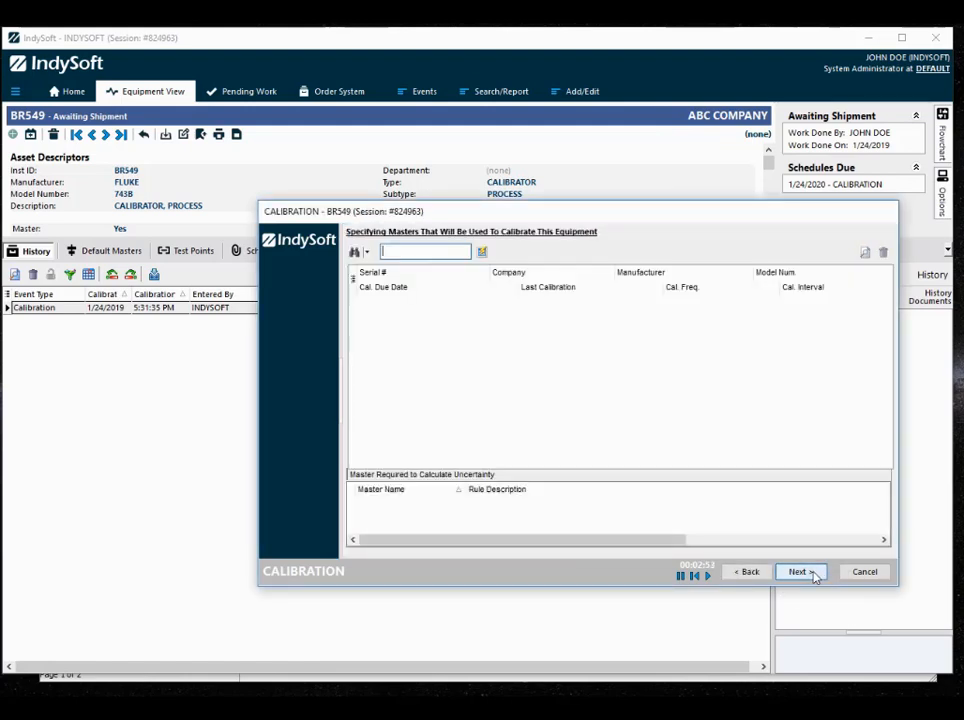
left_click(803, 572)
left_click(813, 574)
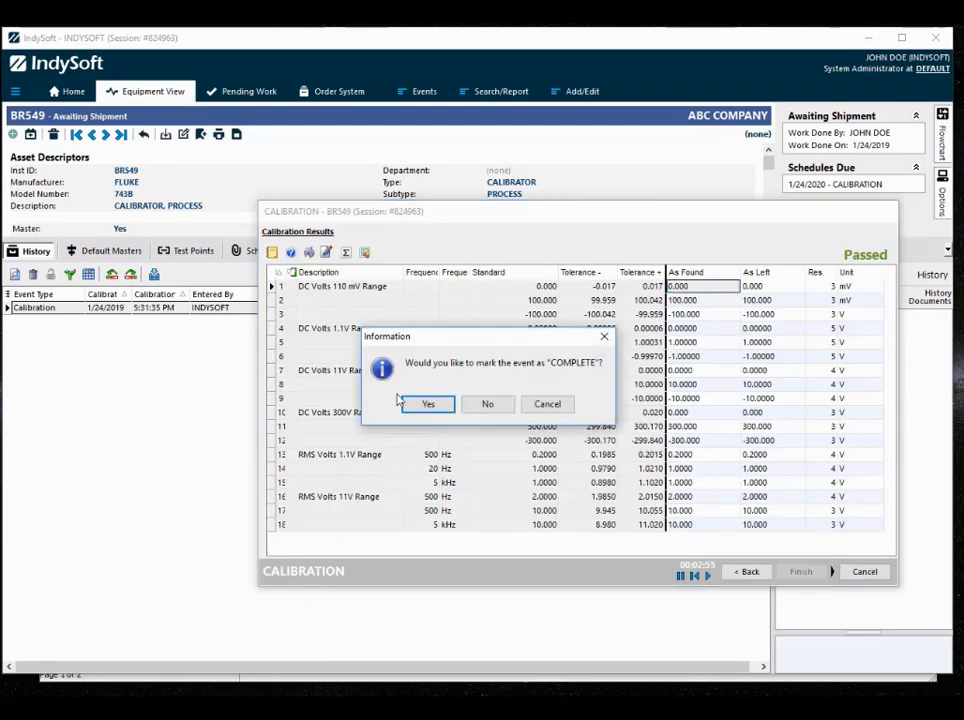
left_click(414, 403)
left_click(455, 405)
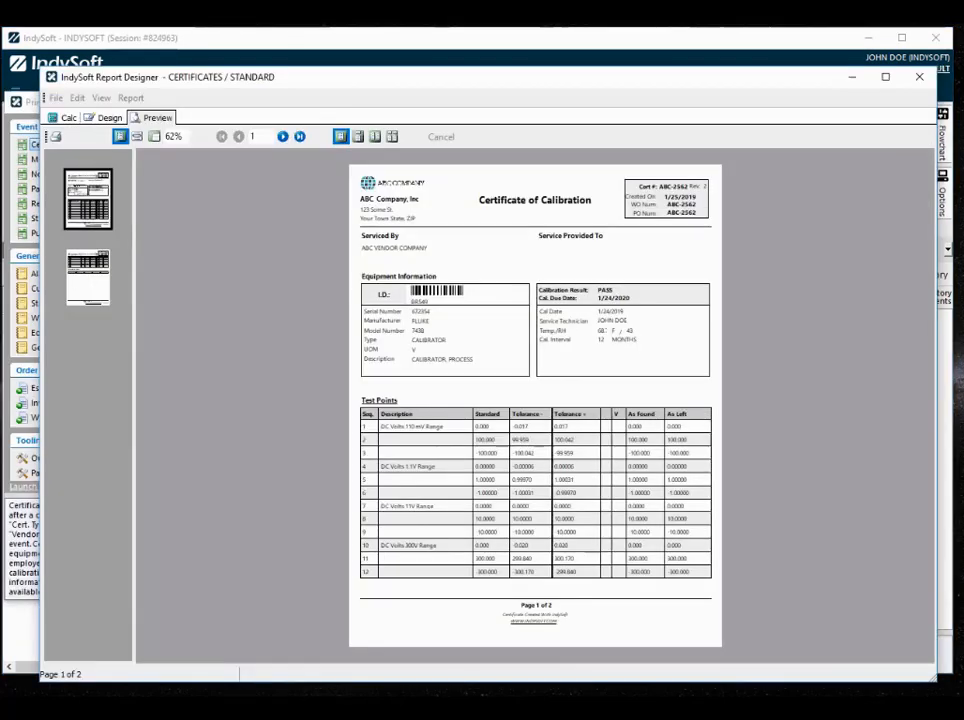
- Examine the Cert. Number and Rev. Level fields in the STANDARD certificate design, preview the report and return to the main window
left_click(102, 118)
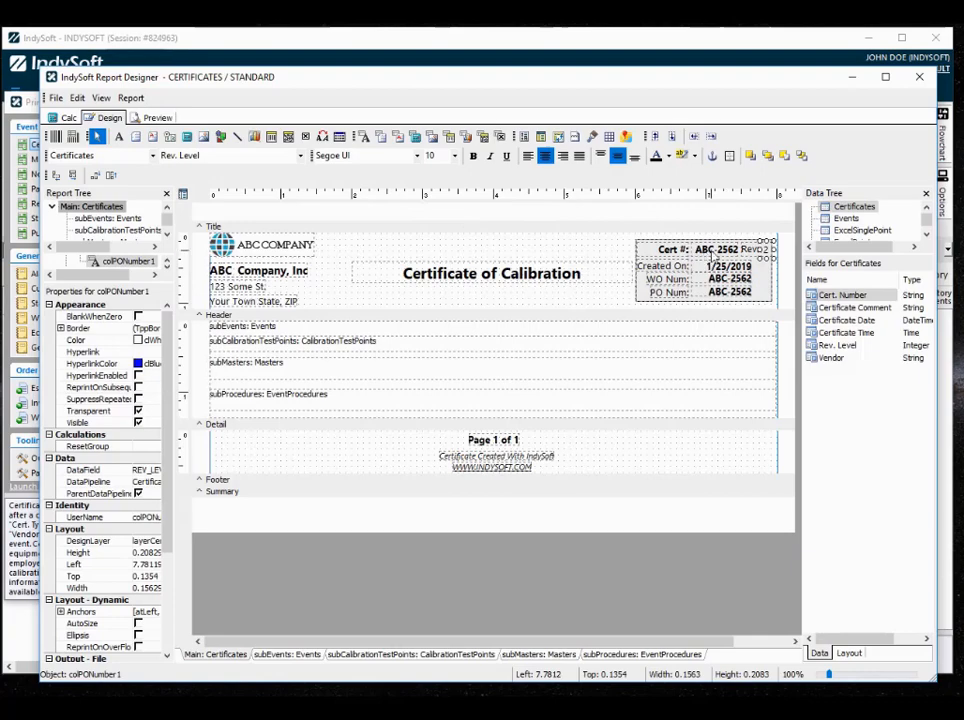
left_click(711, 252)
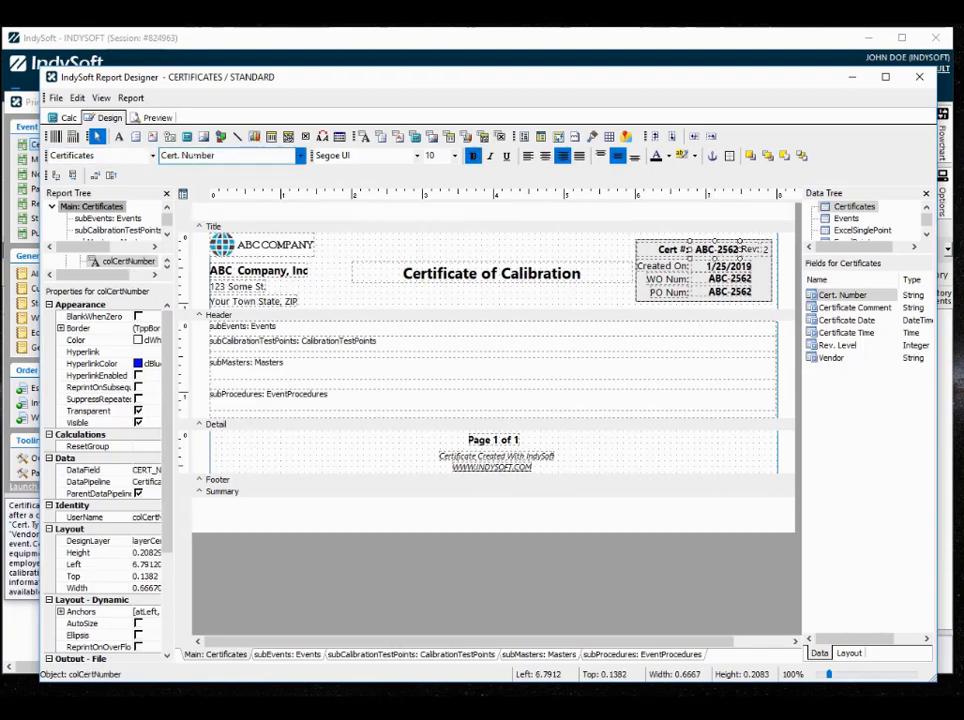
left_click(767, 250)
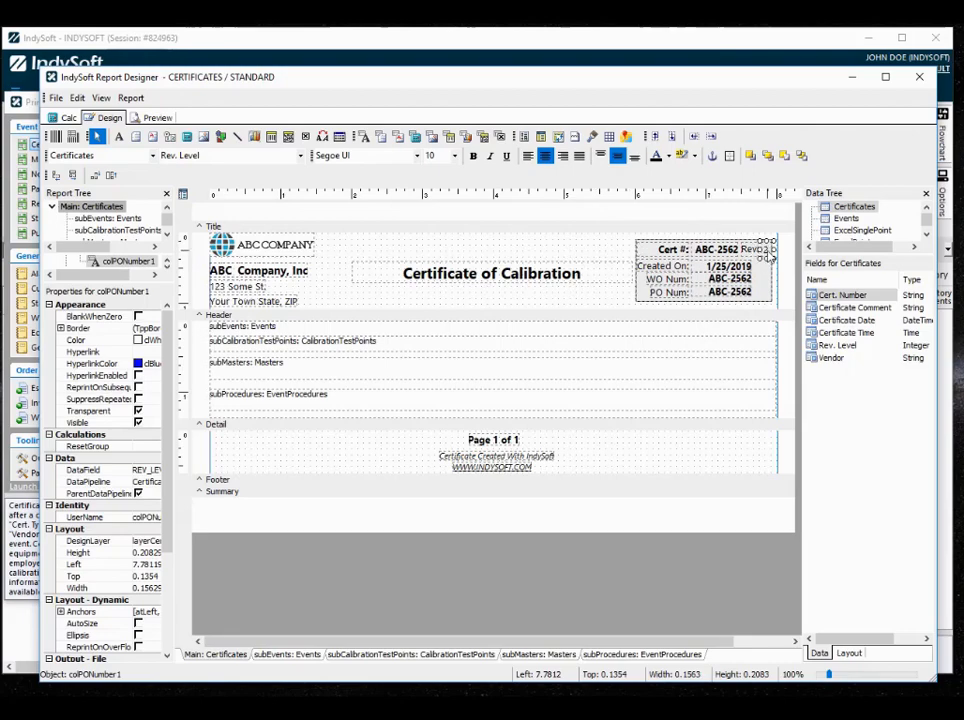
left_click(157, 118)
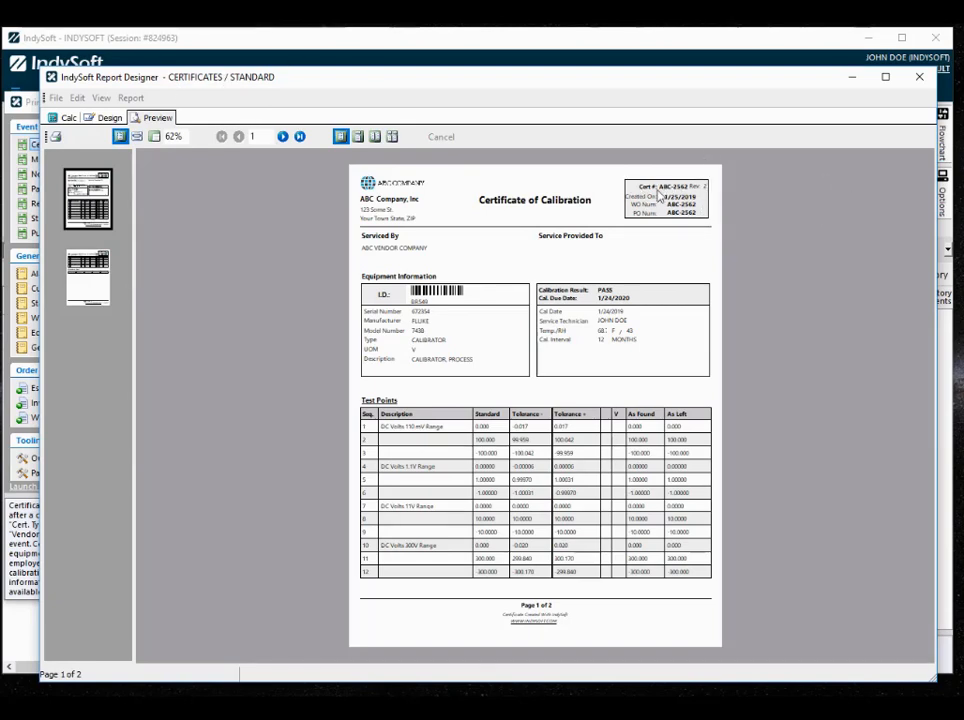
left_click(325, 52)
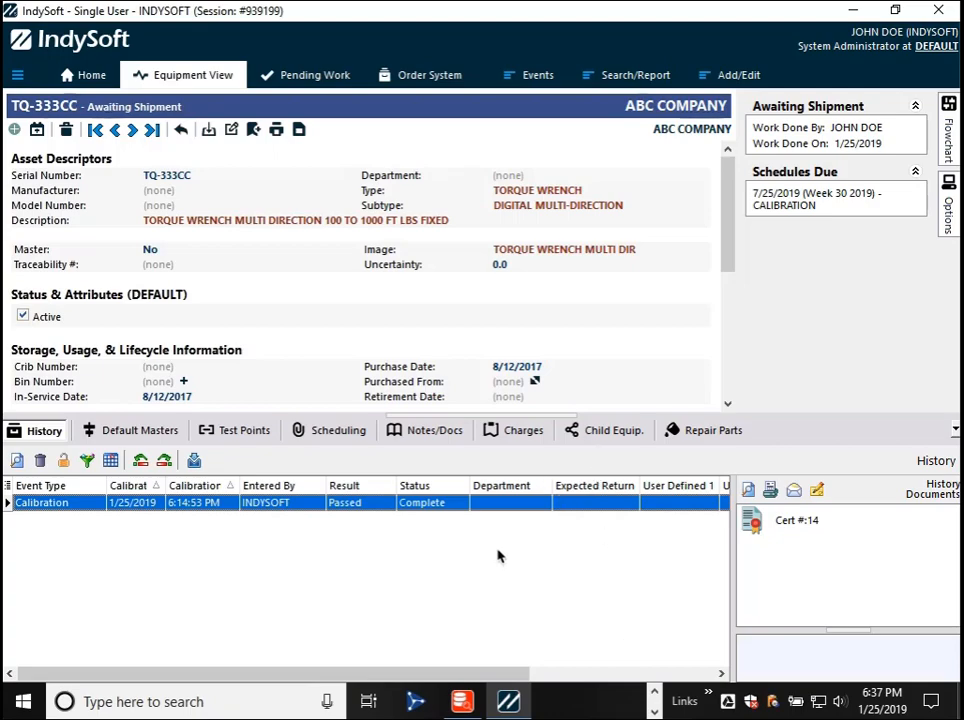
- Open Workflow Configuration from the home screen and review the MISC event's field settings
left_click(66, 77)
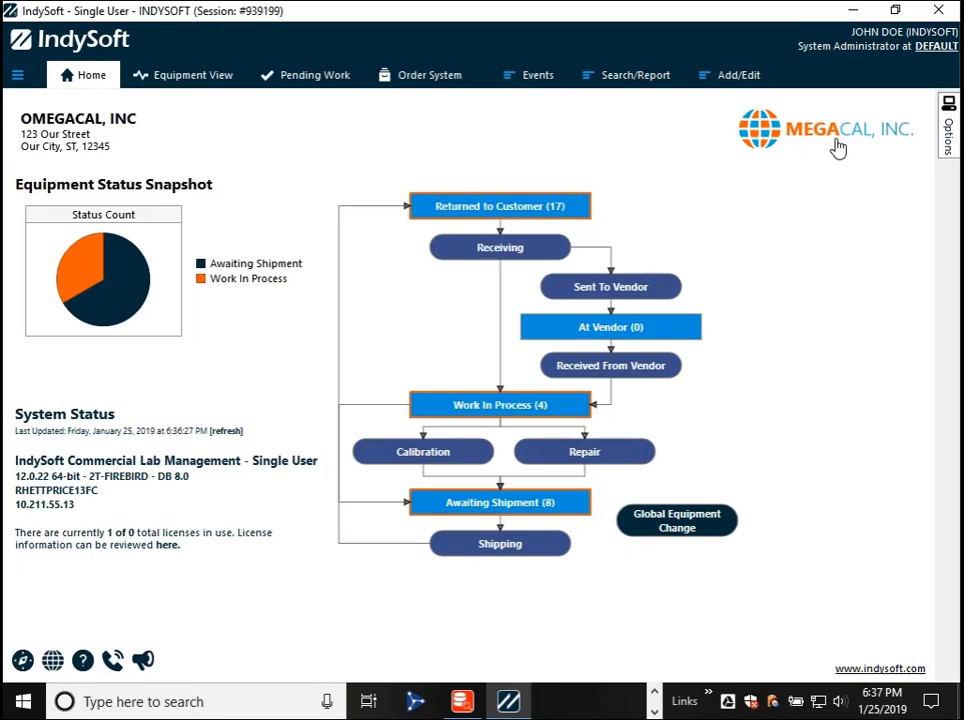
left_click(948, 125)
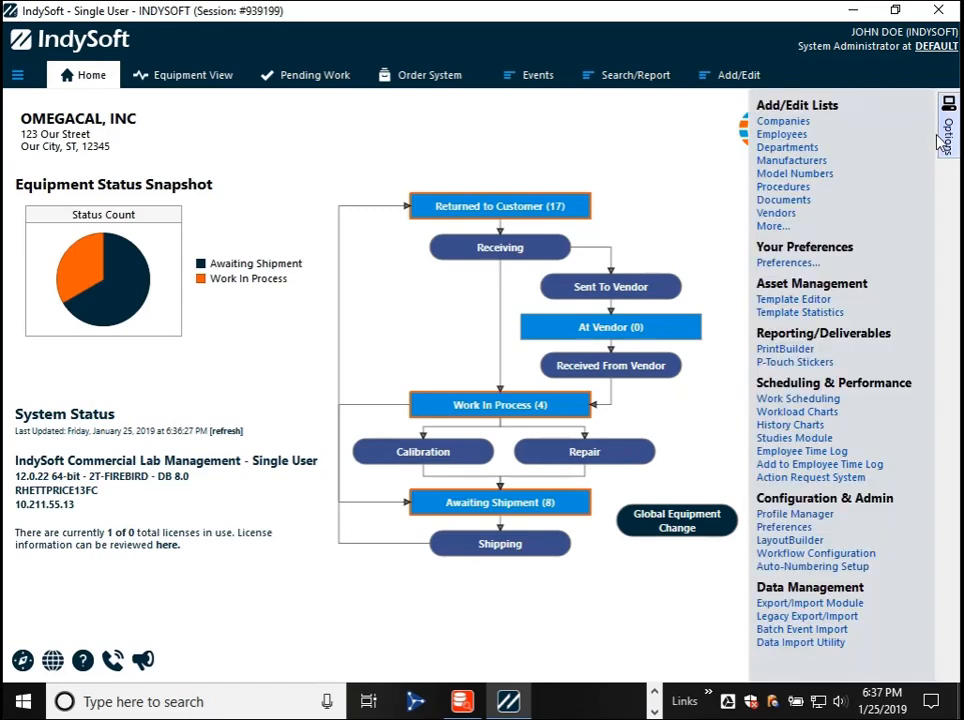
left_click(845, 554)
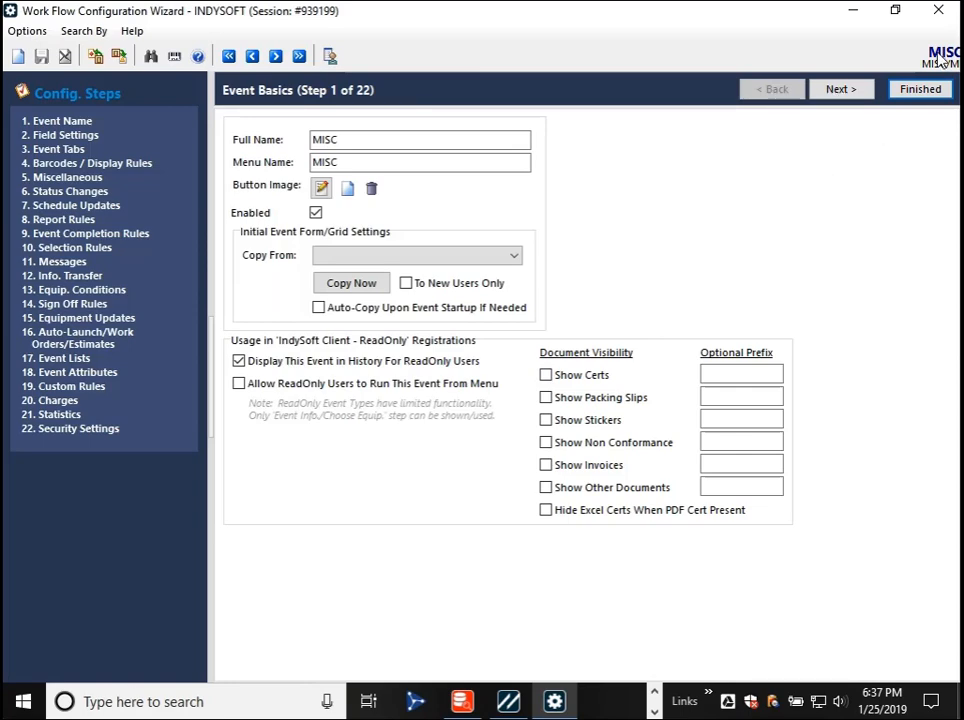
left_click(74, 136)
scroll(463, 413, "down", 2)
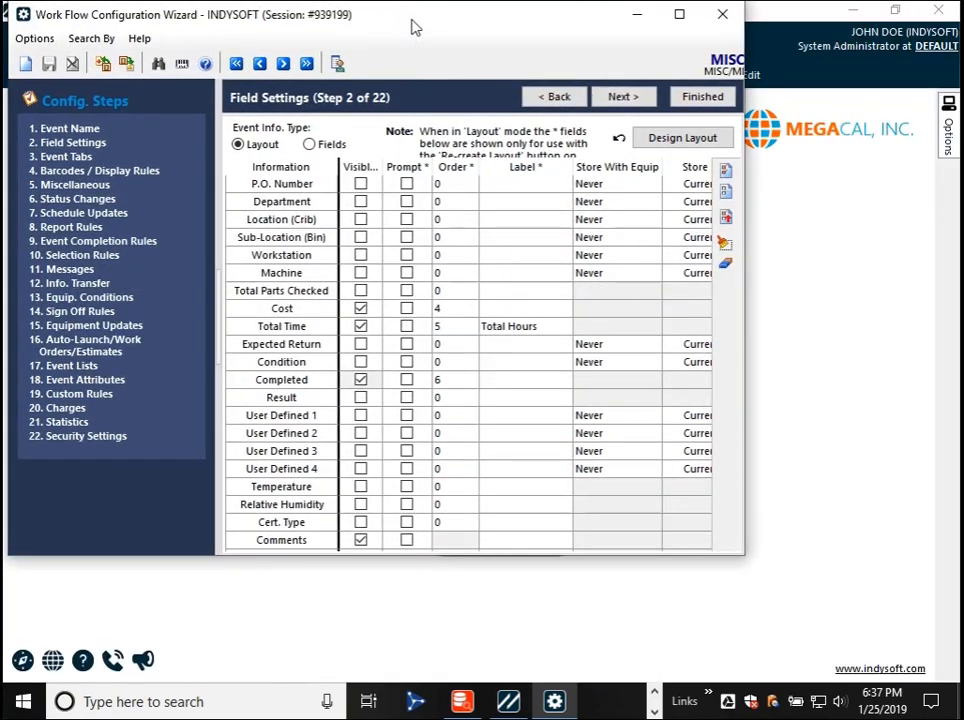
scroll(545, 443, "down", 3)
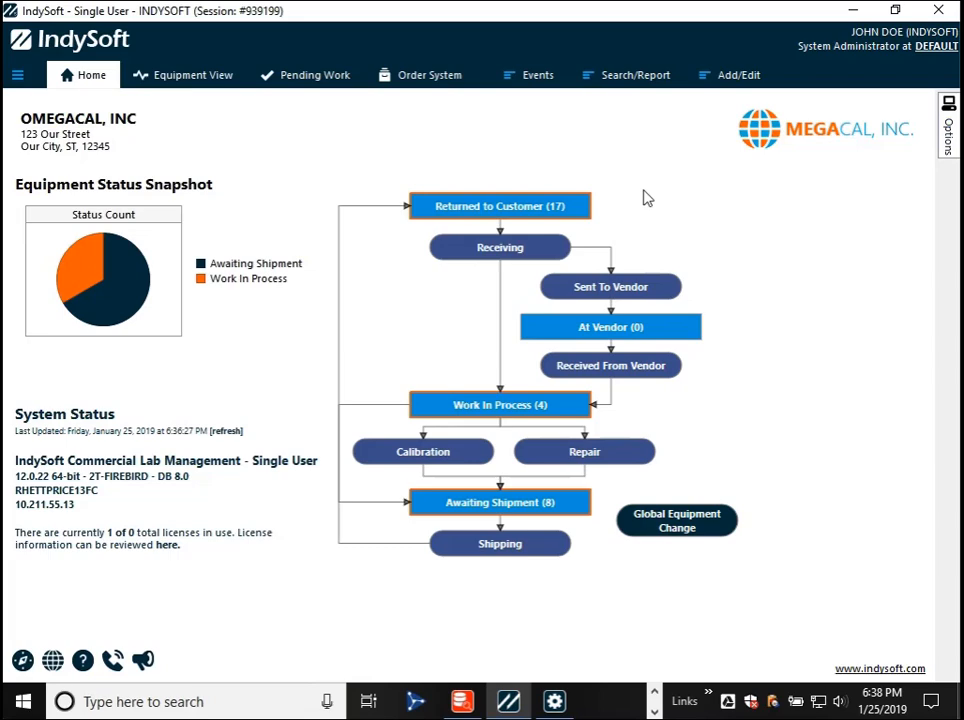
- Run a MISC event on TQ-333CC and finish it as complete
left_click(535, 80)
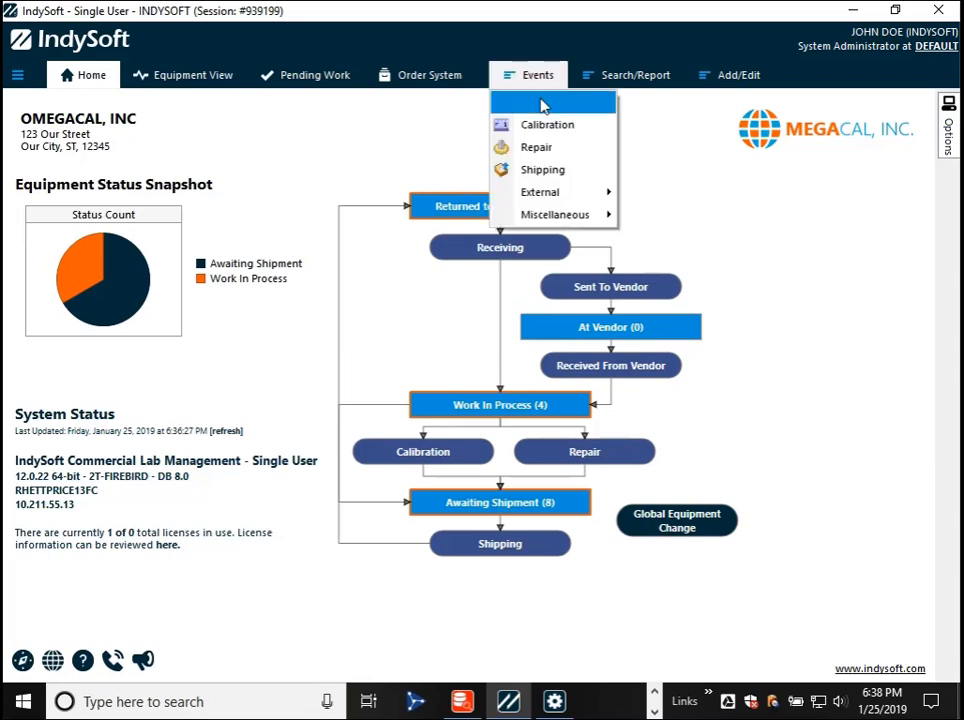
mouse_move(552, 214)
left_click(630, 236)
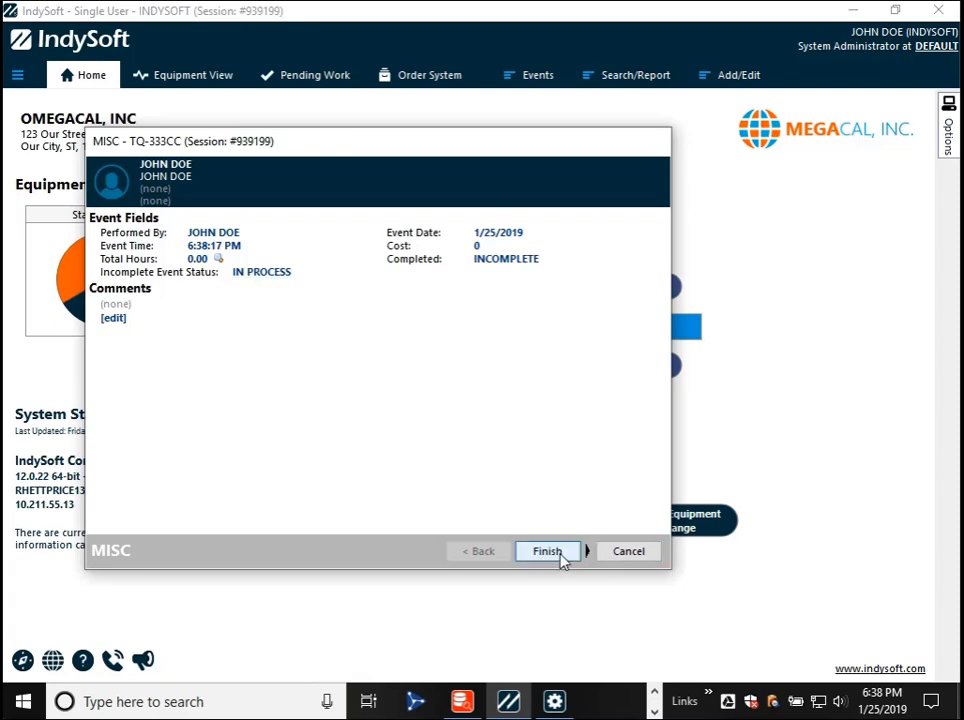
left_click(561, 561)
left_click(410, 382)
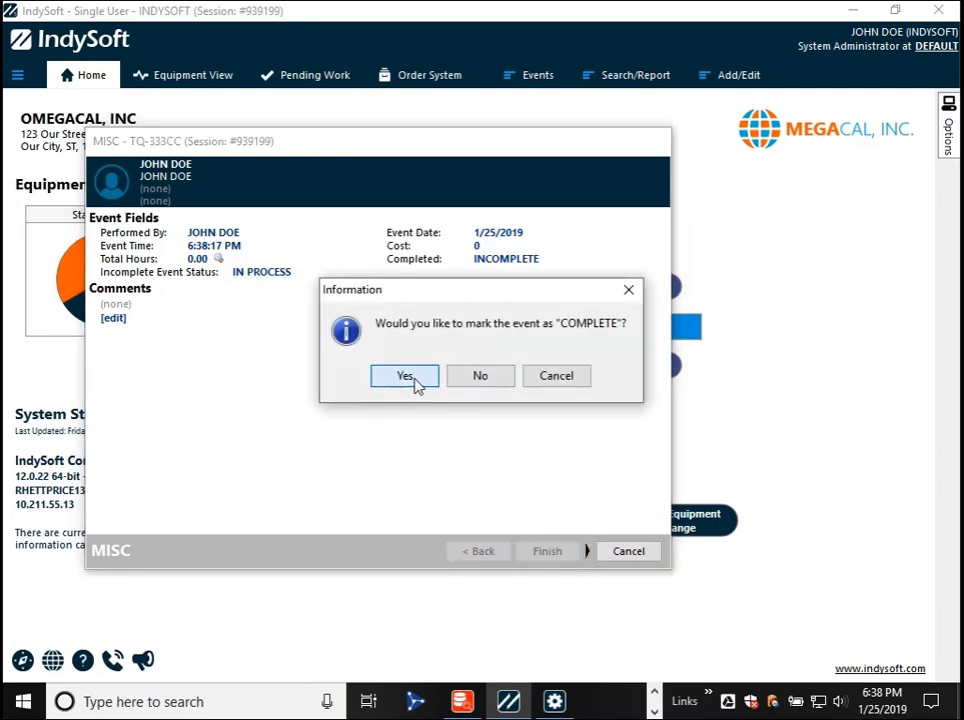
- View the Incomplete Event Status field in TQ-333CC's completed Misc history event, then close the event
left_click(148, 72)
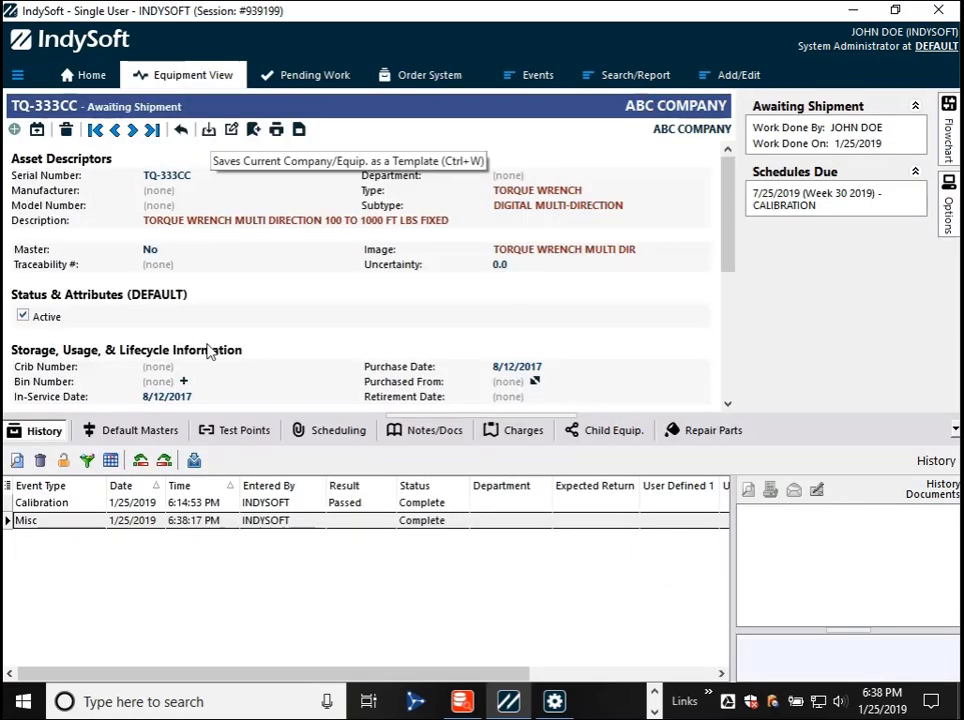
double_click(181, 519)
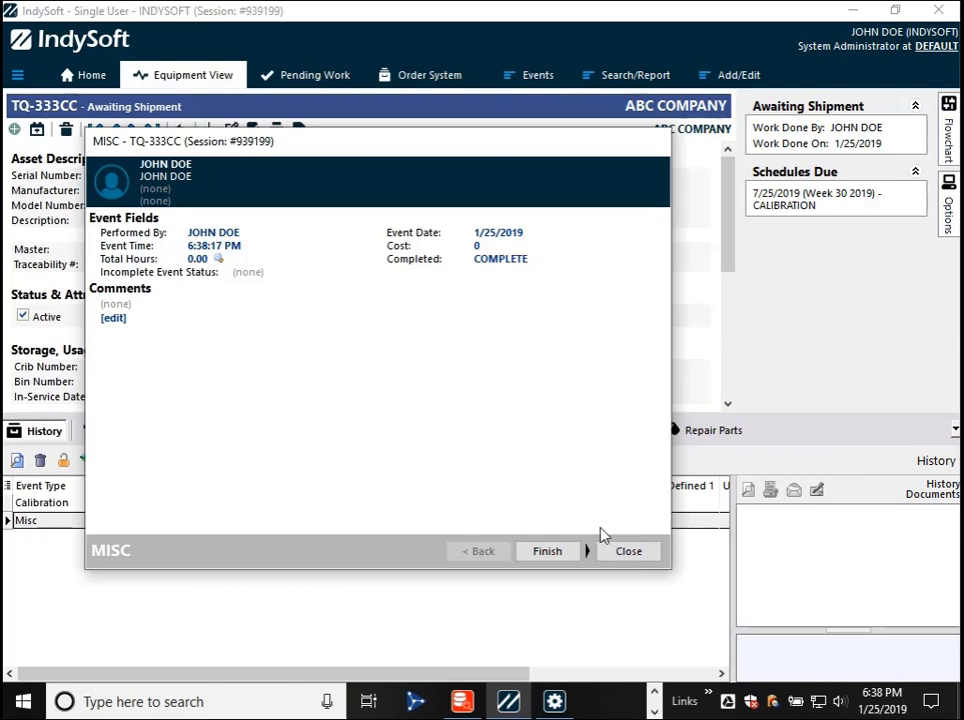
left_click(629, 553)
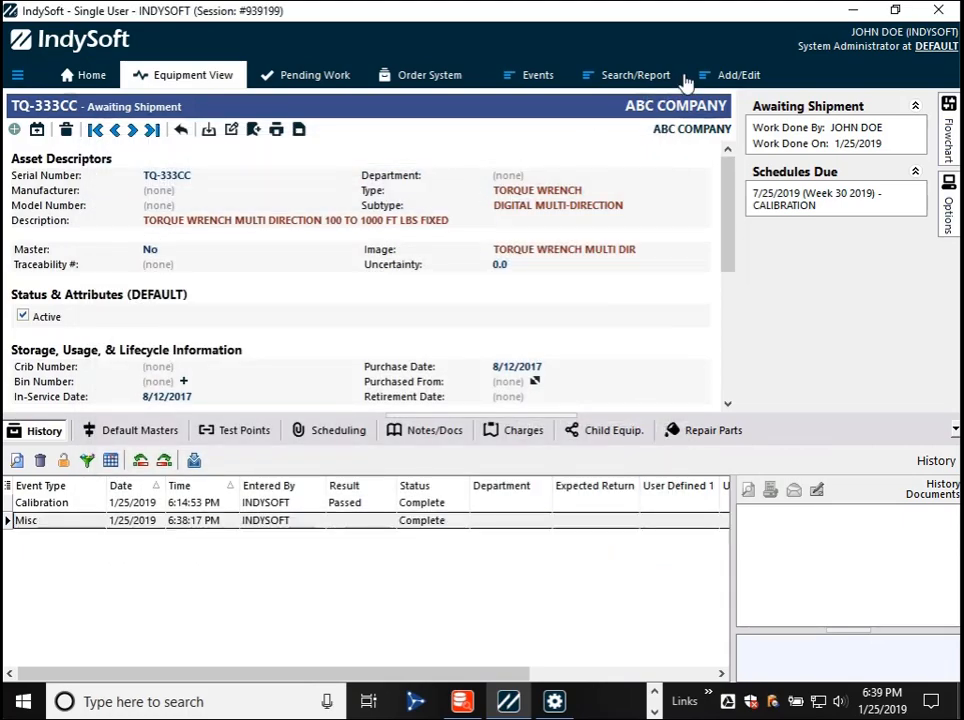
- Open EventFinder and list the event history for ABC COMPANY
left_click(648, 77)
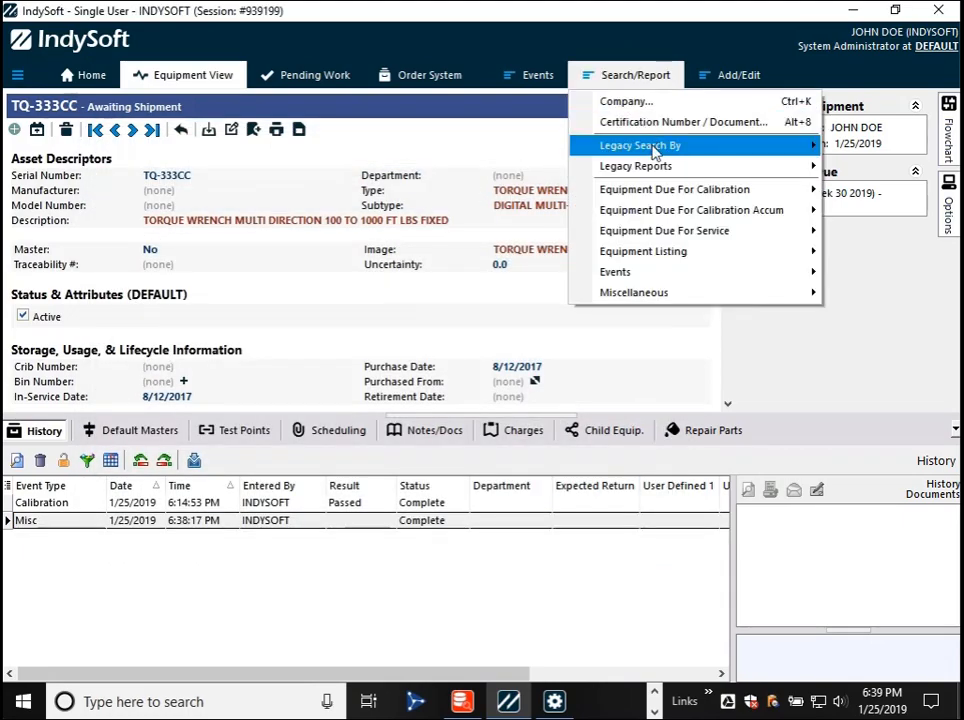
mouse_move(655, 170)
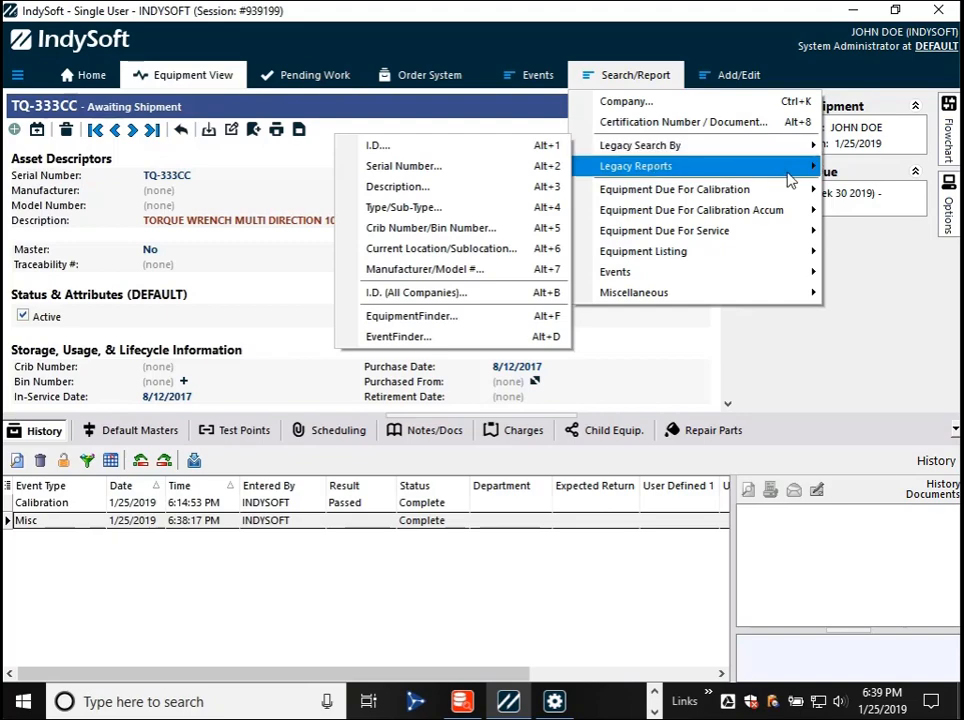
mouse_move(772, 157)
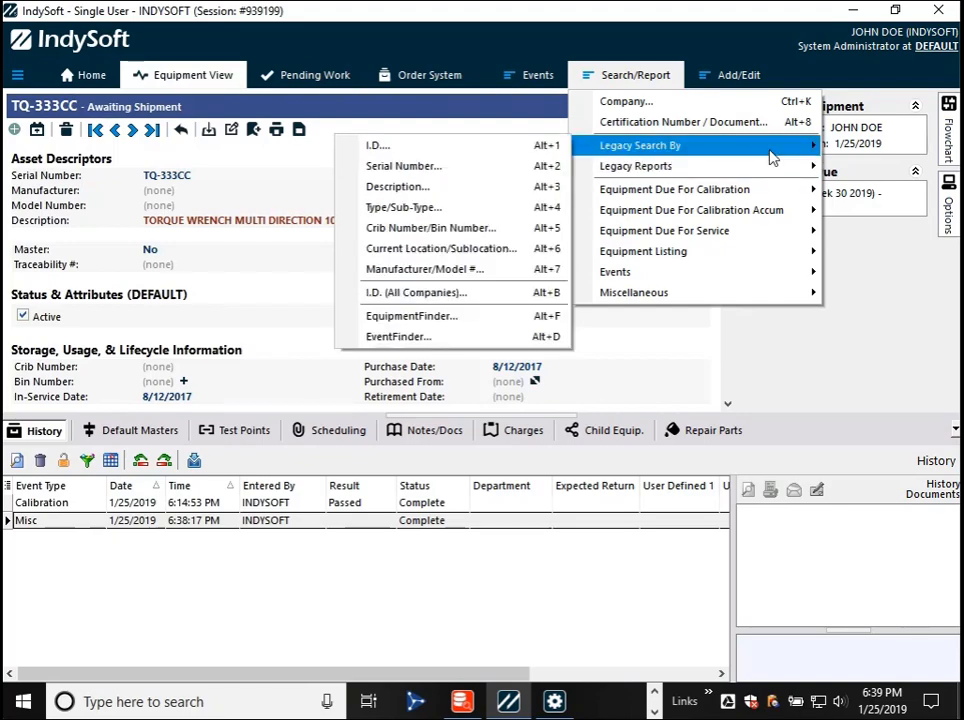
left_click(450, 338)
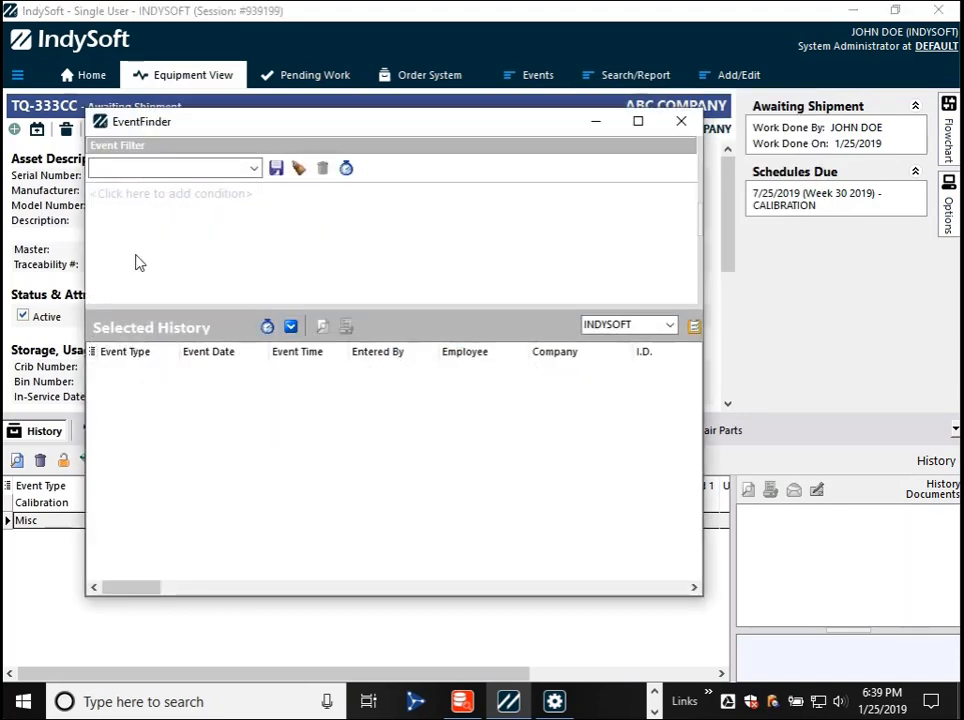
left_click(290, 327)
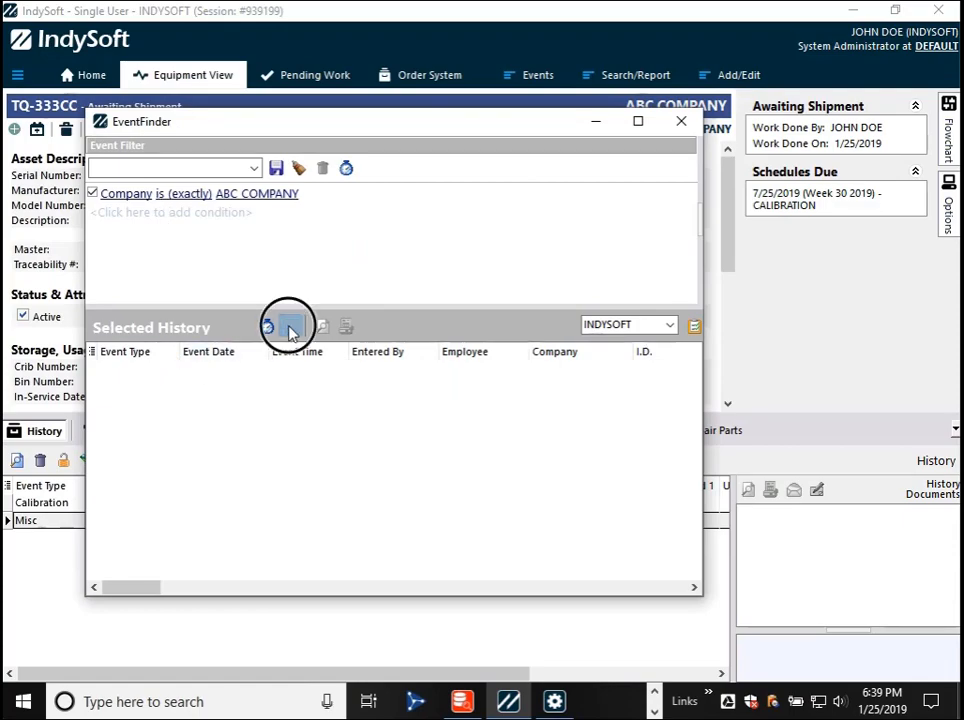
left_click(695, 393)
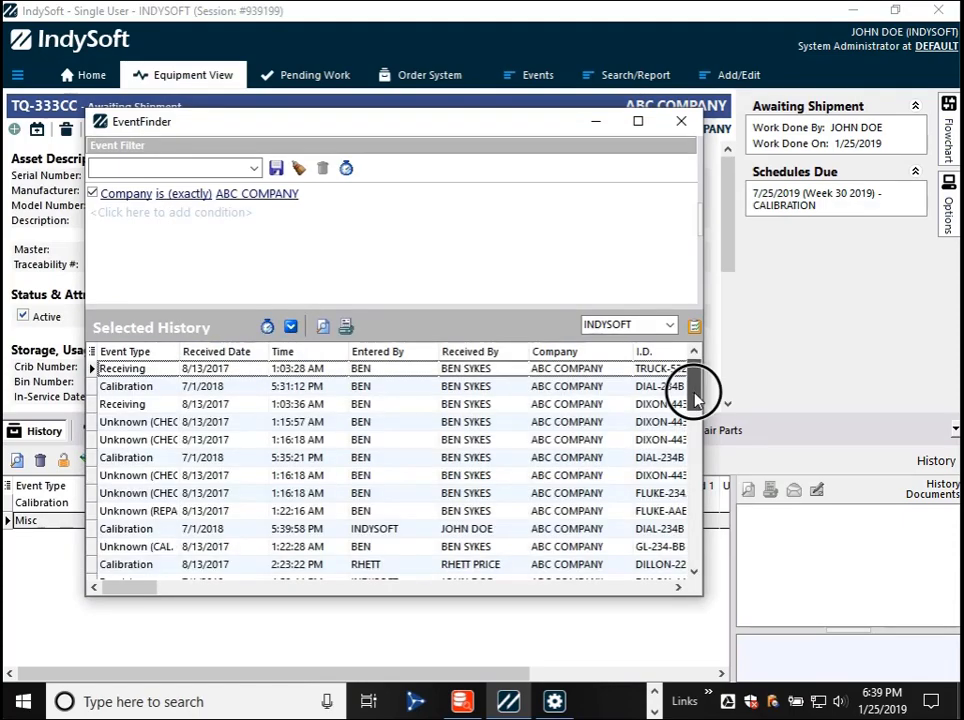
- Move the Incomplete Event Status column directly after Event Type in the EventFinder results
left_click(93, 352)
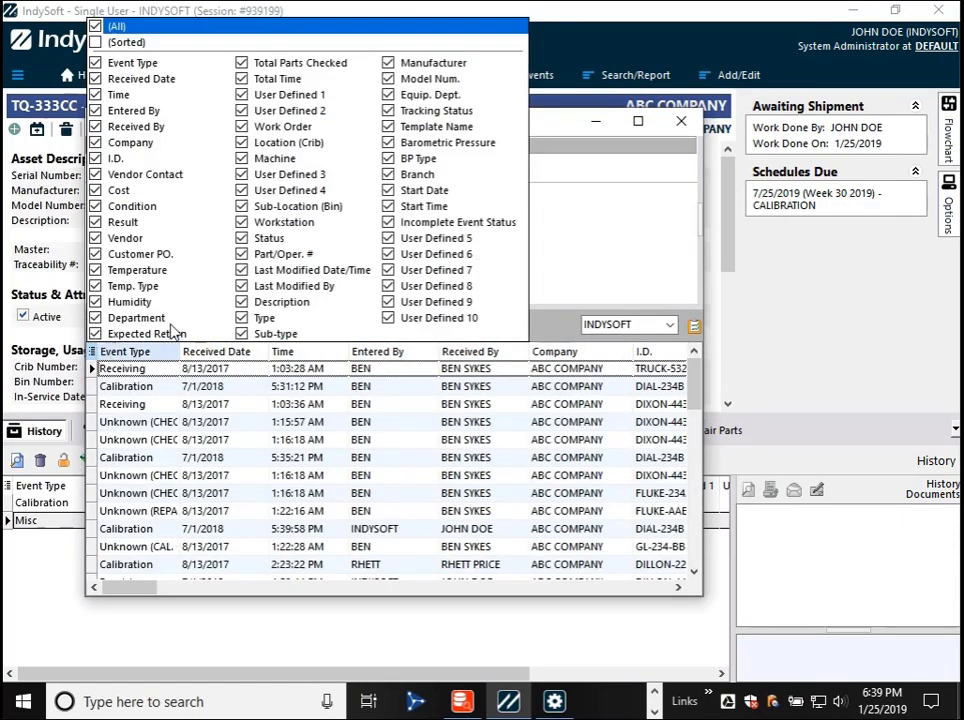
left_click_drag(403, 224, 133, 80)
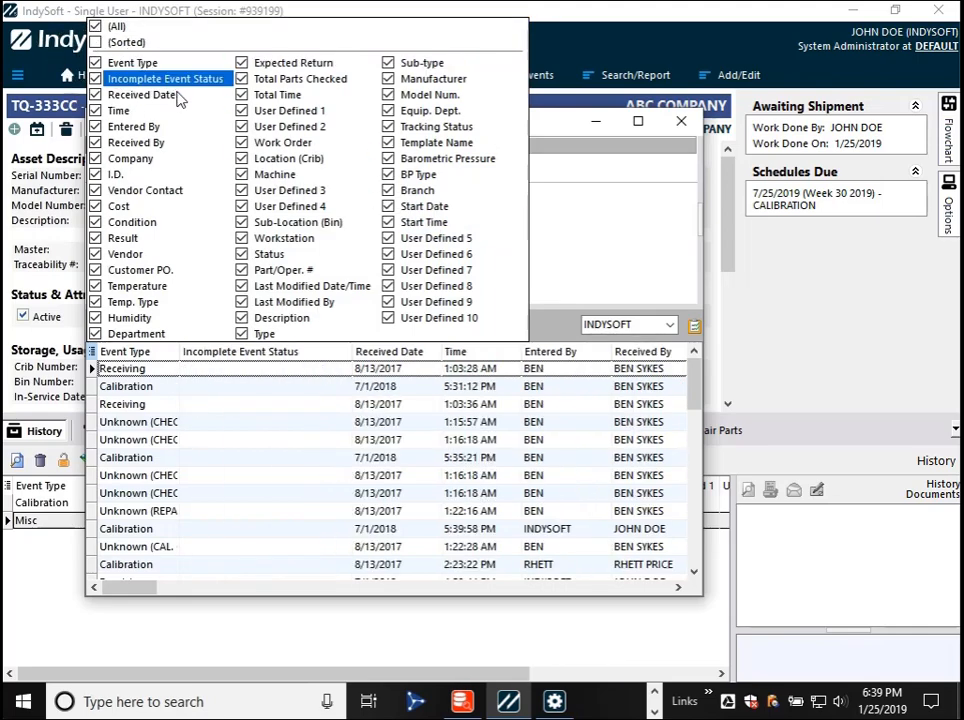
left_click(228, 442)
- Look through the ABC COMPANY events for Incomplete Event Status values, then close EventFinder
key("Down")
key("Down")
key("Down")
key("Down")
key("Down")
key("Down")
key("Down")
key("Down")
key("Down")
key("Down")
key("Down")
key("Down")
key("Down")
key("Down")
key("Down")
key("Down")
key("Down")
key("Down")
key("Down")
key("Down")
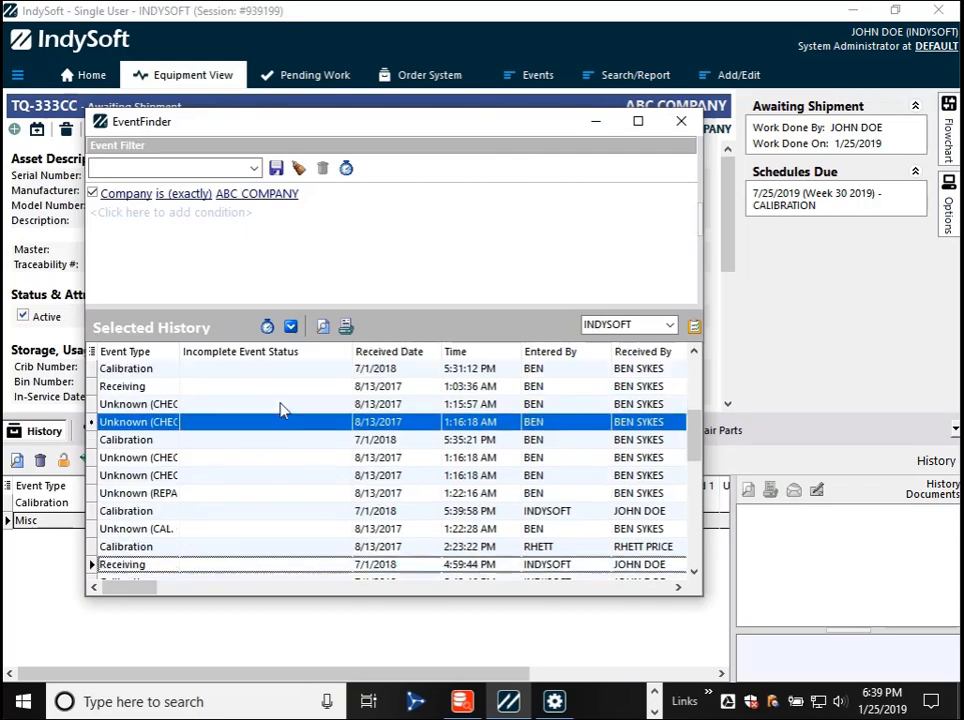
key("Down")
key("Down")
key("Down")
key("Down")
key("Down")
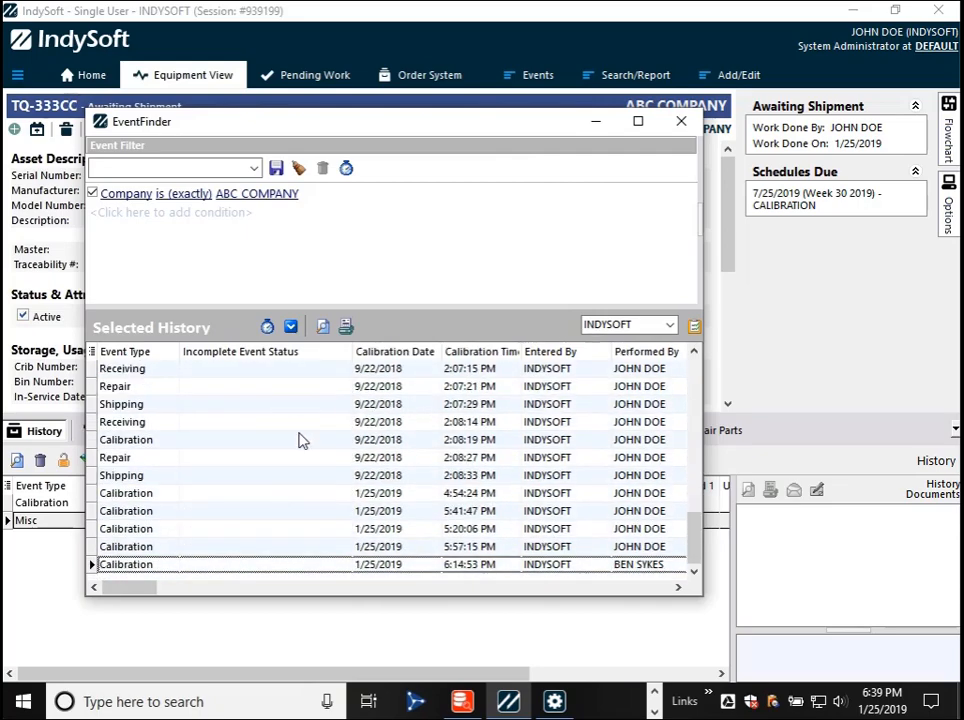
scroll(299, 440, "up", 15)
left_click(299, 440)
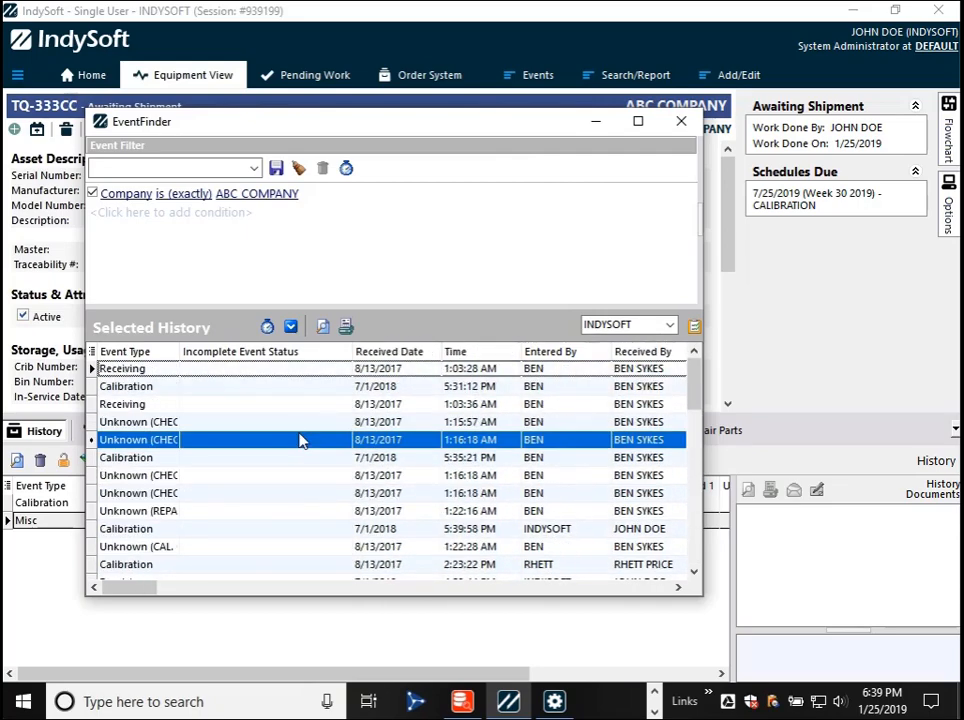
key("Up")
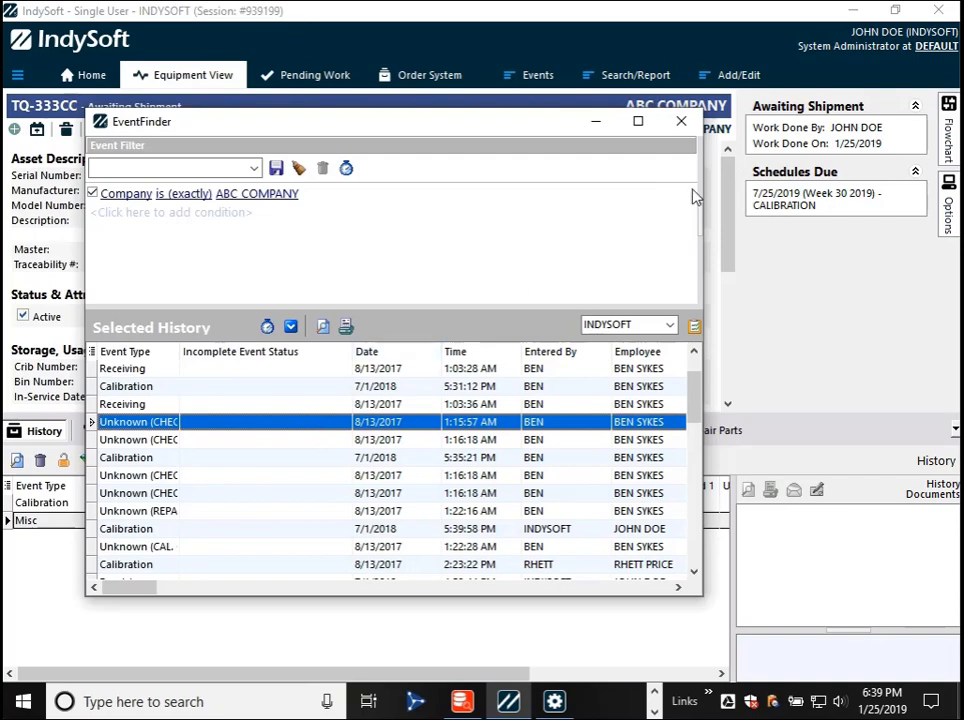
left_click_drag(695, 412, 714, 568)
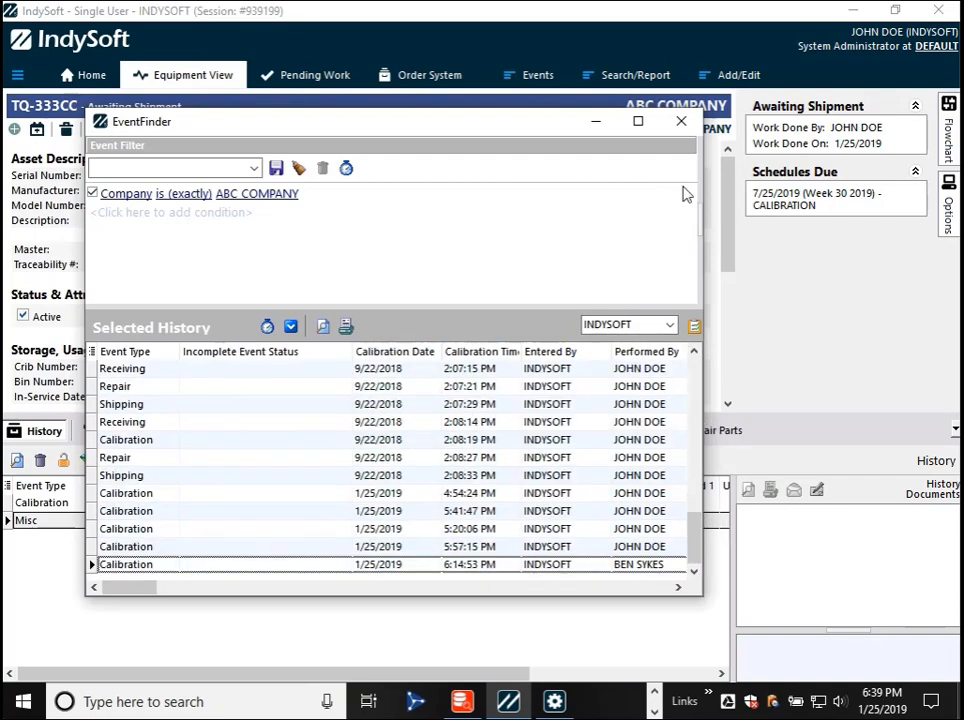
left_click(681, 121)
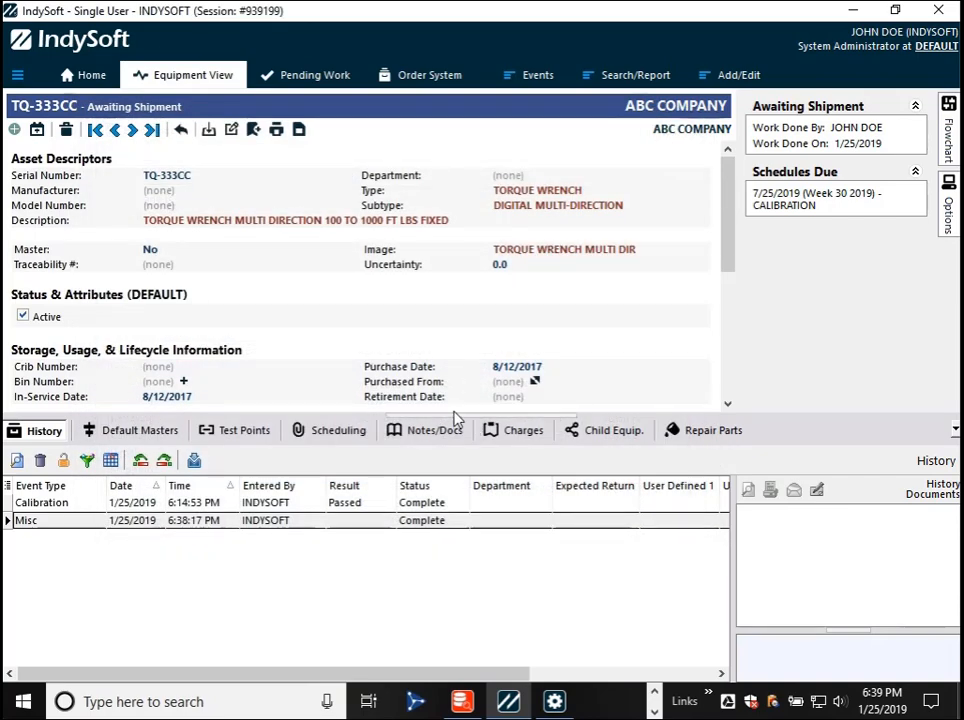
- Run another MISC event on TQ-333CC and finish it without marking it complete, keeping its IN PROCESS status
left_click(530, 77)
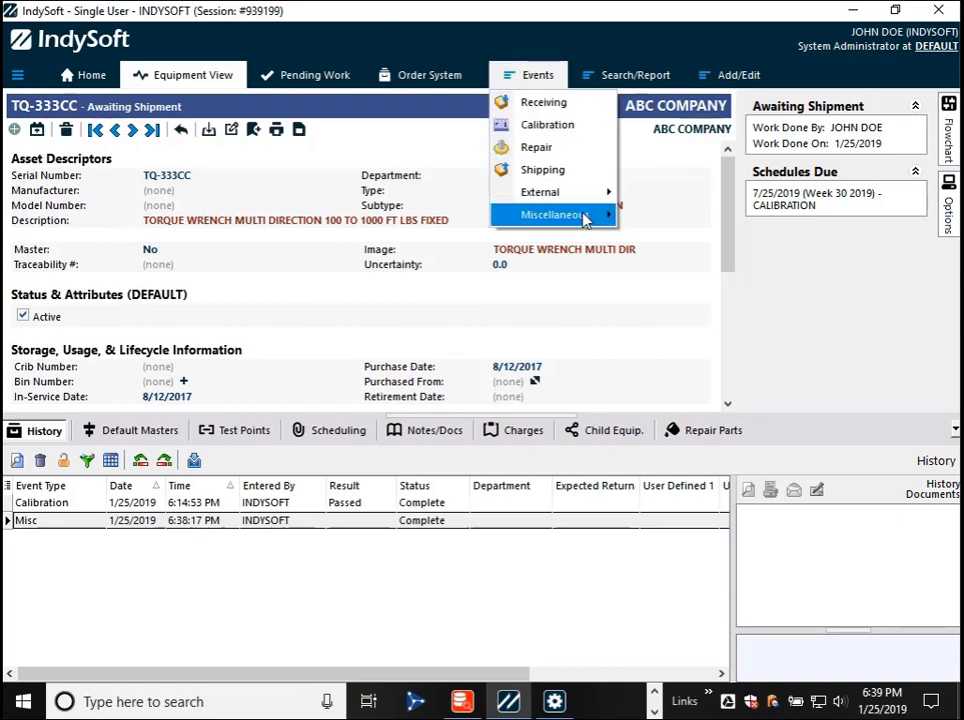
mouse_move(585, 218)
left_click(653, 238)
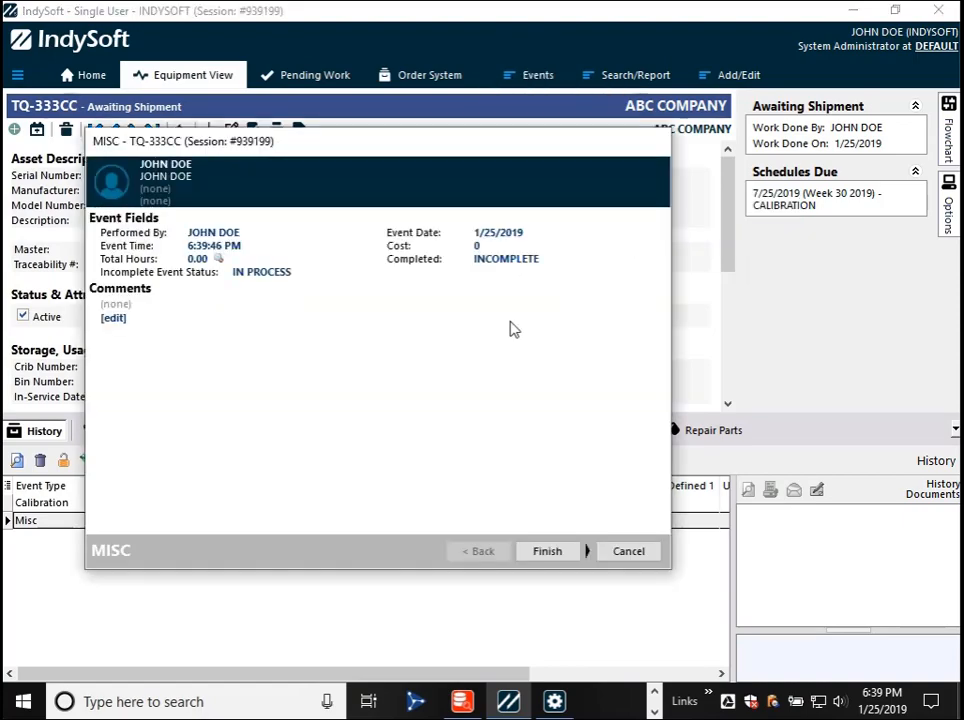
left_click(549, 551)
left_click(484, 377)
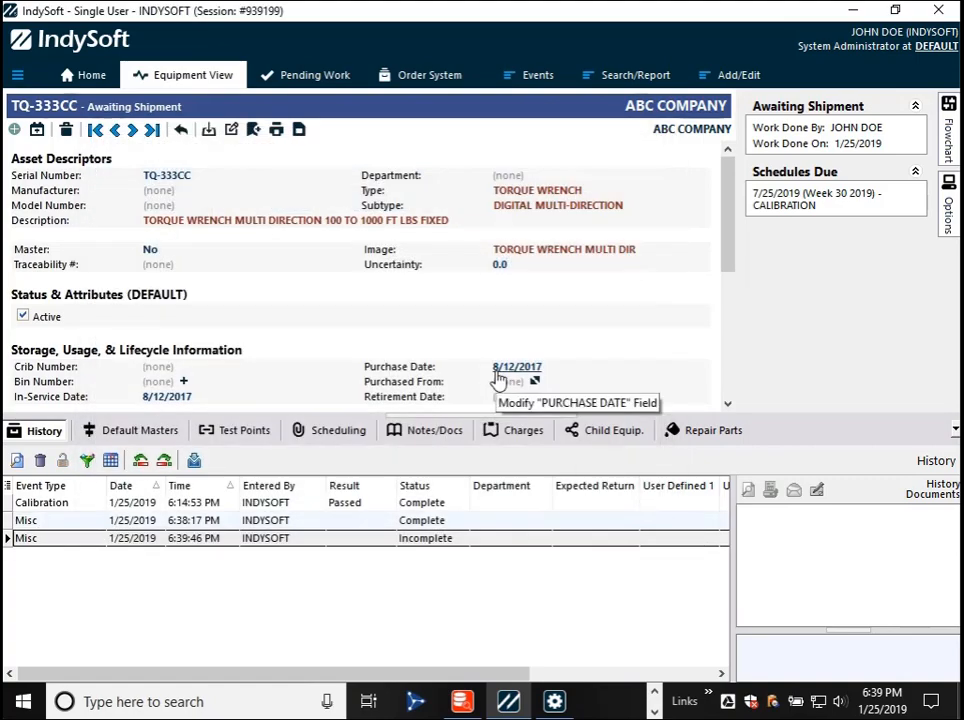
- List ABC COMPANY's event history in EventFinder and place the Incomplete Event Status column directly after Event Type
left_click(642, 77)
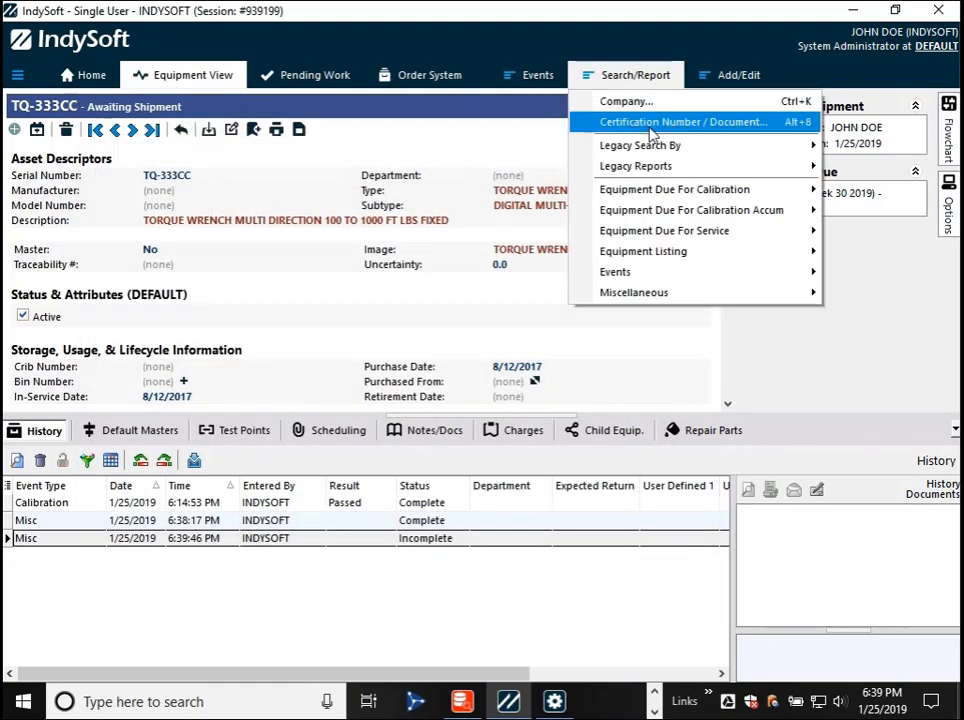
mouse_move(645, 147)
left_click(457, 332)
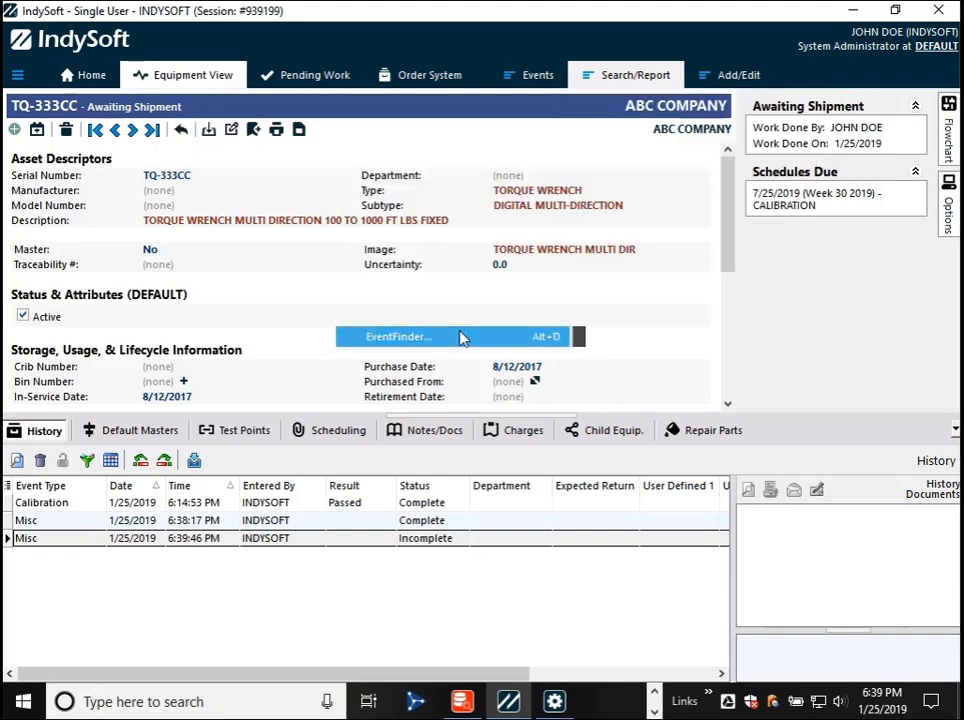
left_click(175, 193)
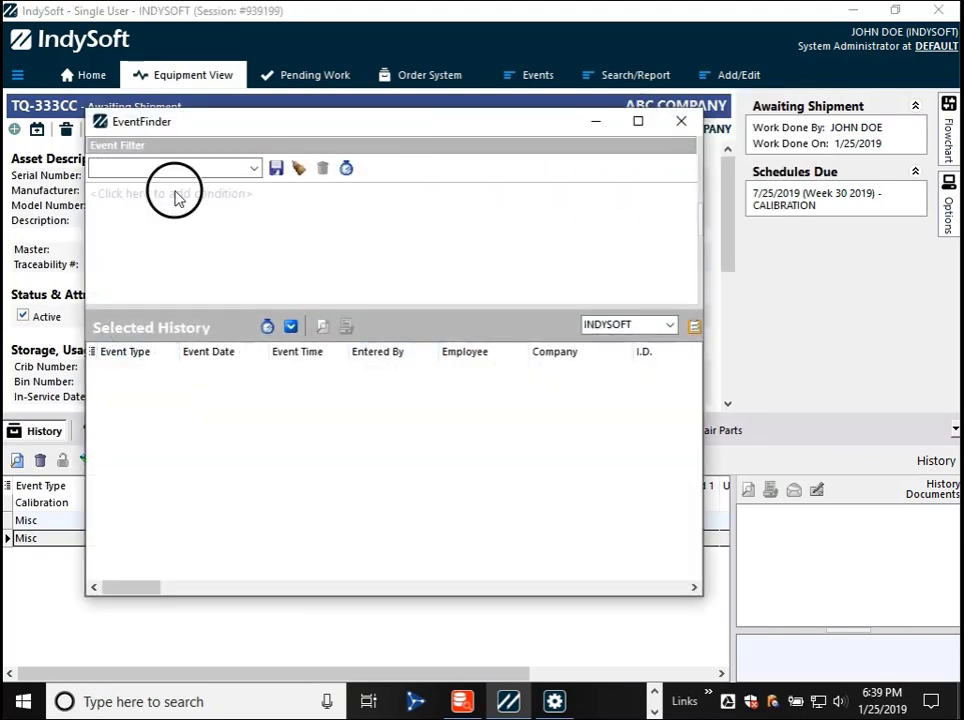
left_click(293, 329)
left_click(92, 352)
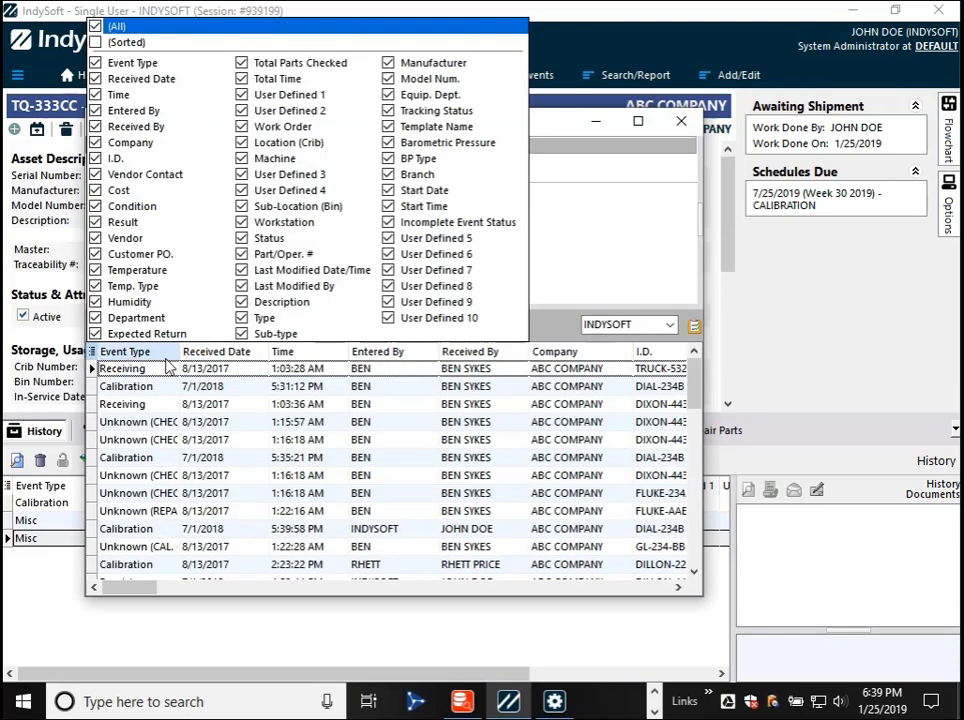
left_click_drag(435, 224, 150, 84)
- Find the latest incomplete Misc event in the results, check its Incomplete Event Status, and close EventFinder
left_click(255, 472)
scroll(255, 472, "down", 10)
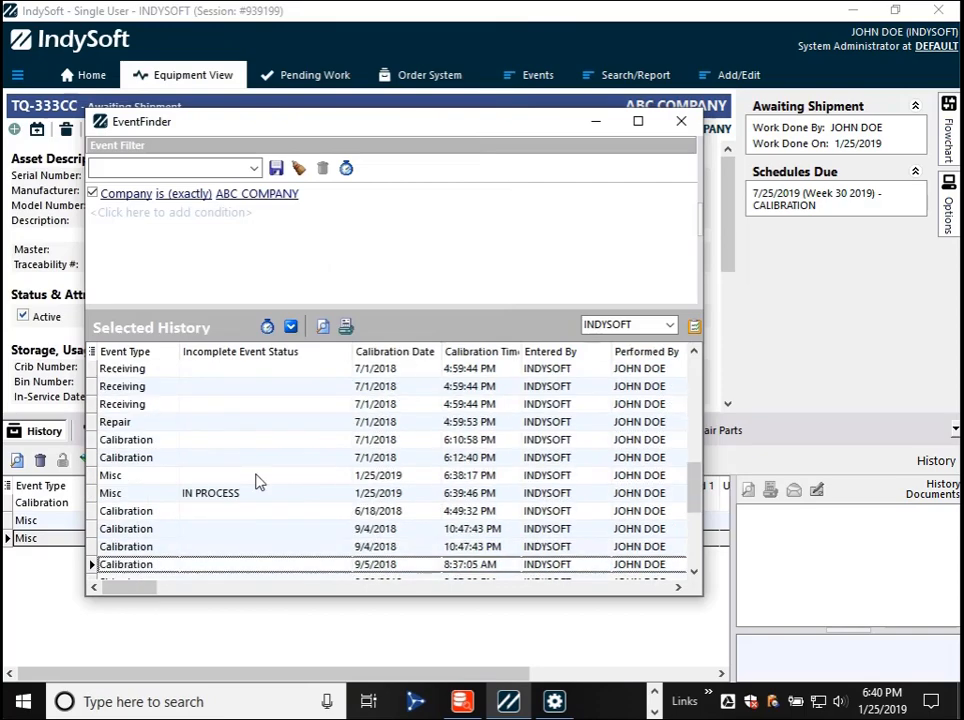
scroll(226, 414, "up", 3)
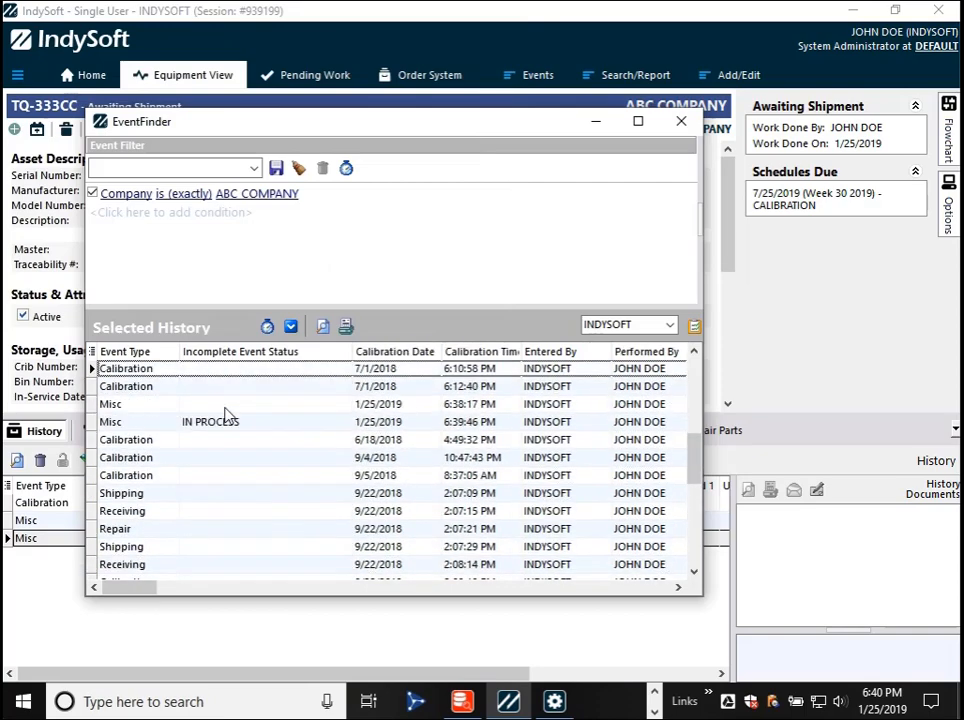
left_click(236, 476)
scroll(249, 500, "down", 4)
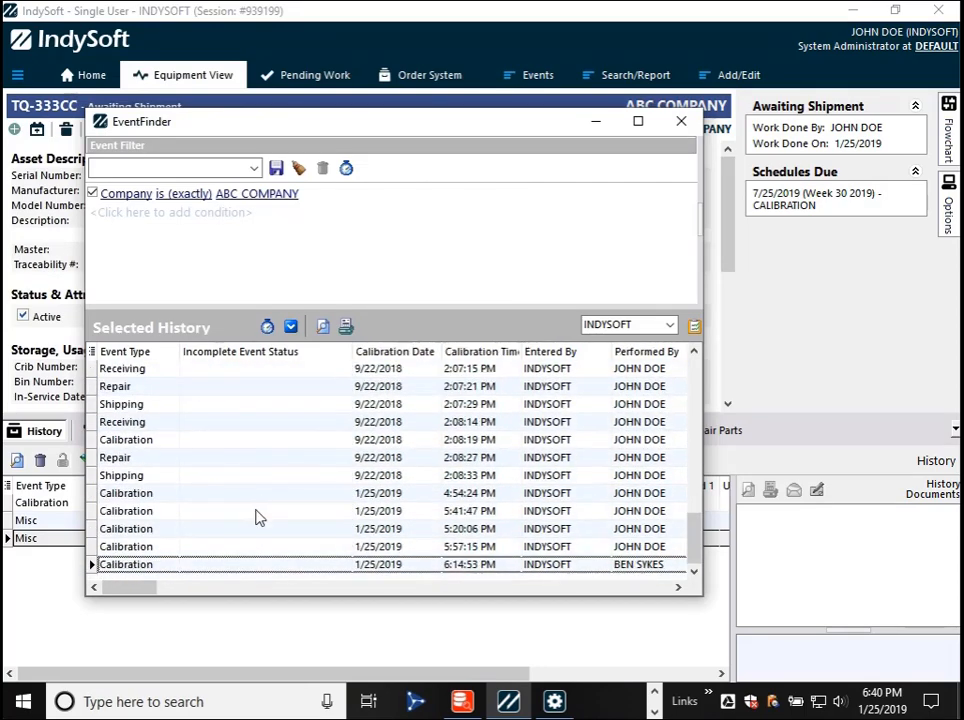
scroll(258, 522, "up", 5)
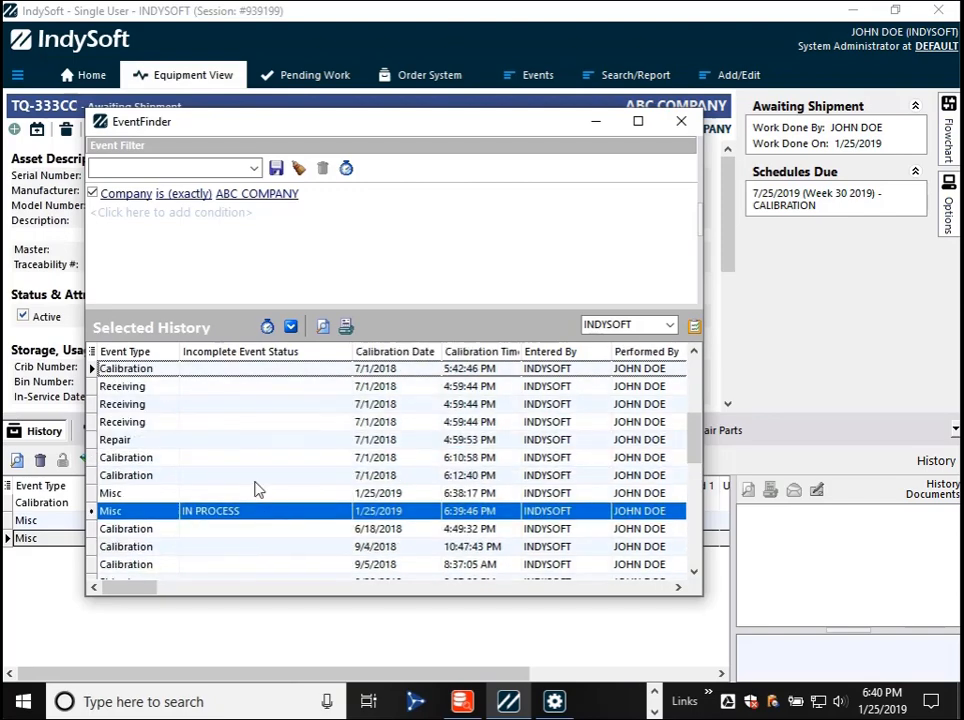
left_click(688, 127)
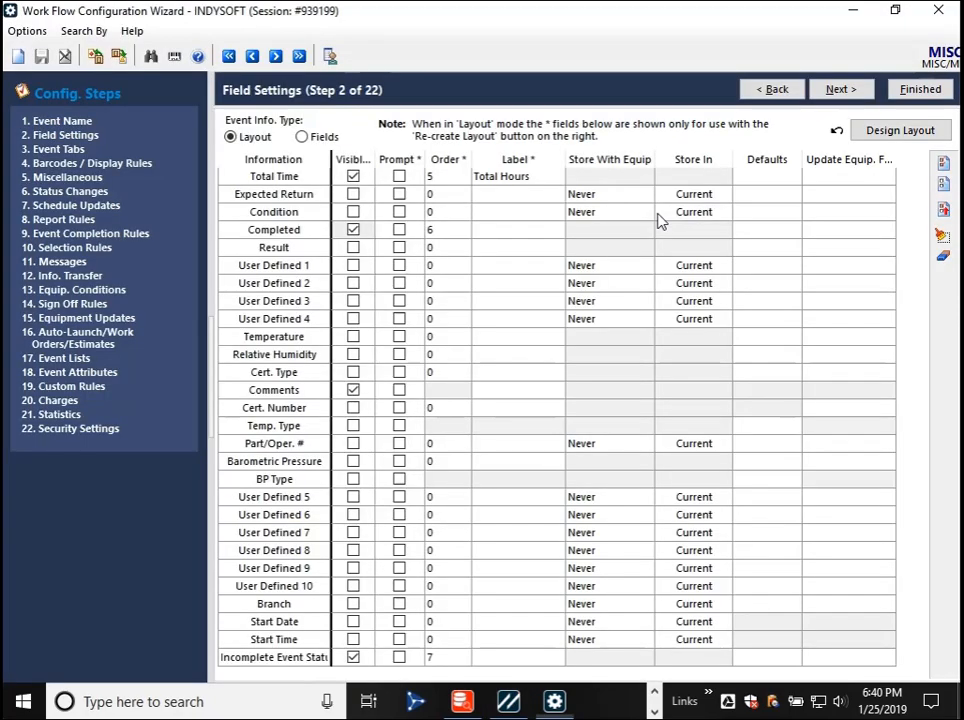
- In the Work Flow Configuration Wizard, enable the MISC event's Sign Off tab, automatically add and prompt the logged-in user for sign off, and save
left_click(62, 150)
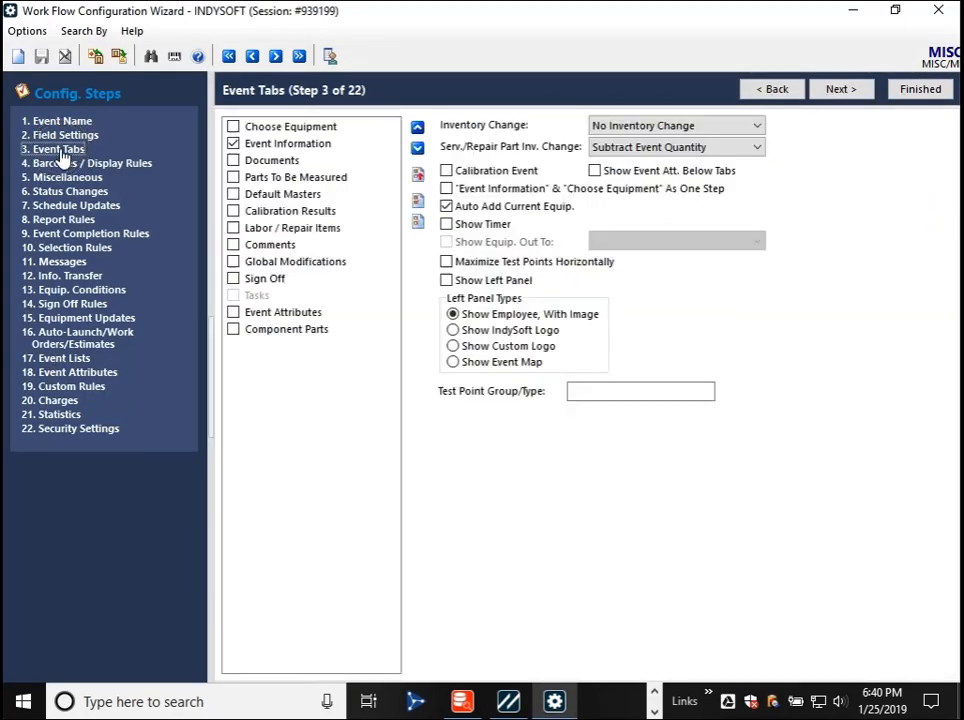
left_click(234, 280)
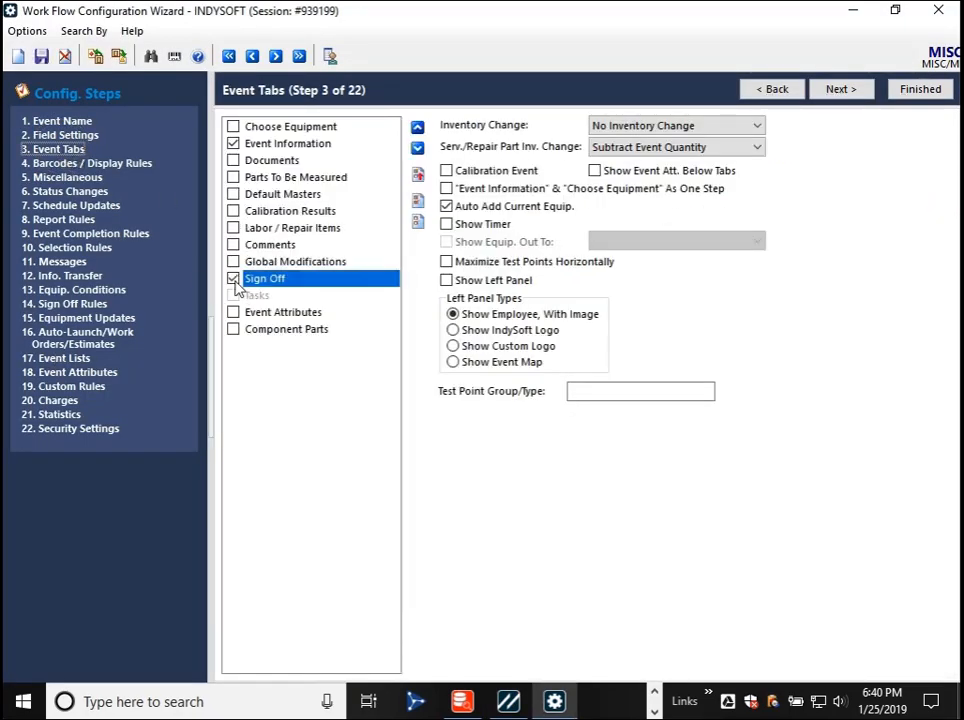
left_click(54, 305)
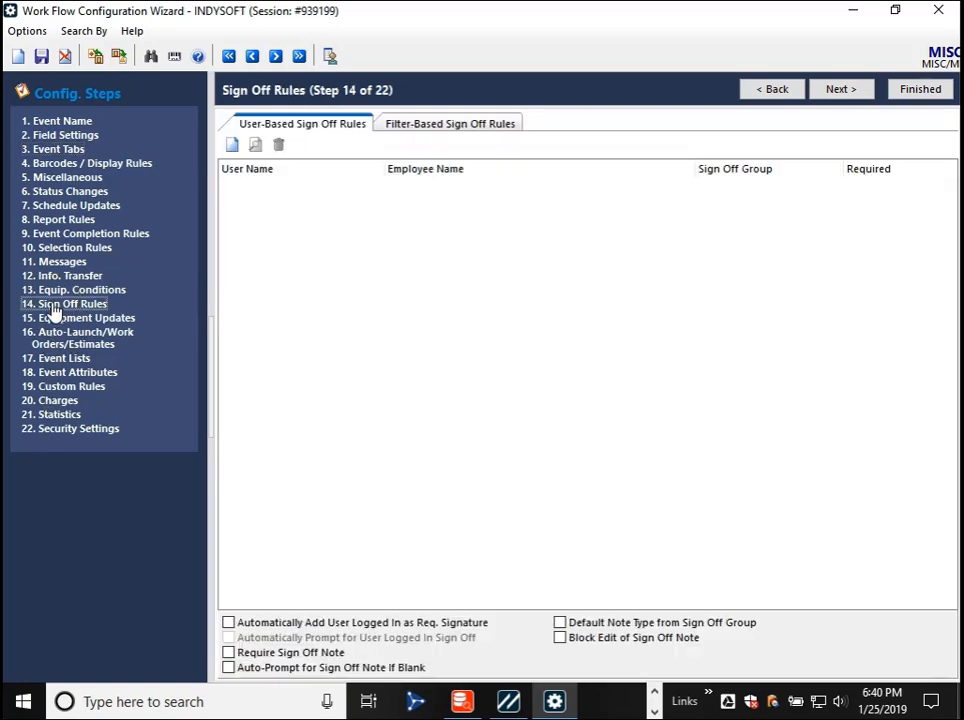
left_click(243, 620)
left_click(244, 637)
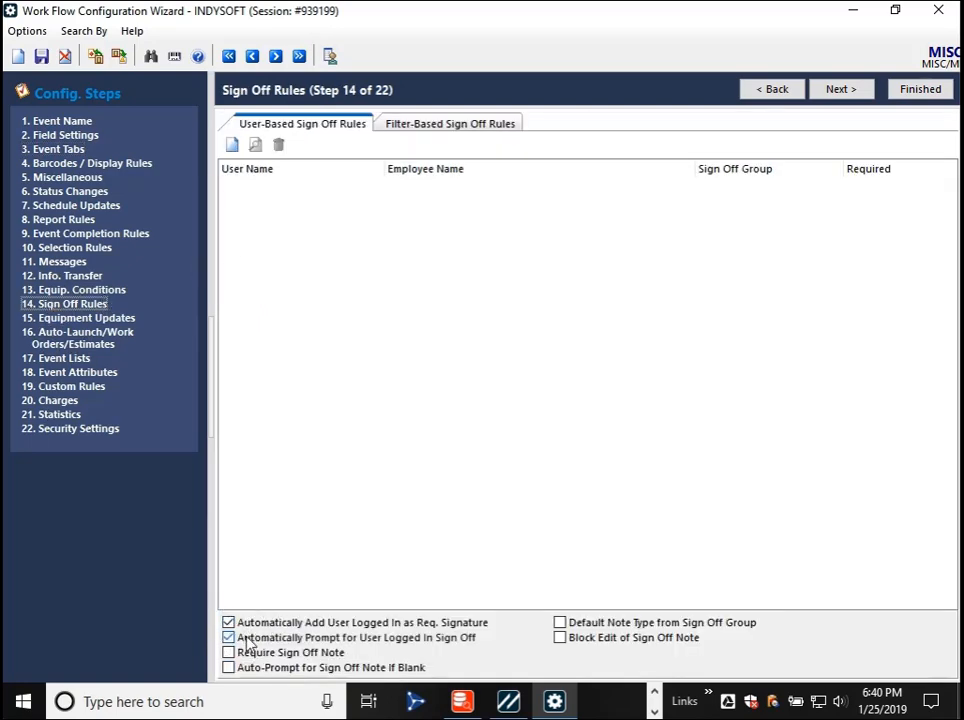
left_click(42, 57)
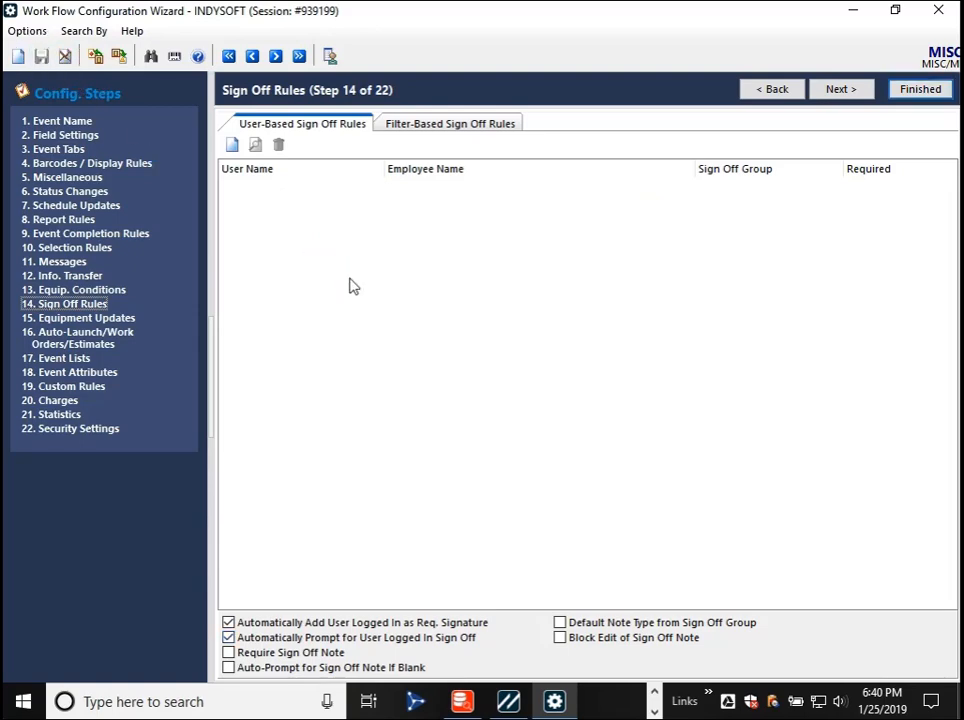
- Switch to IndySoft and run a MISC event on TQ-333CC with status AWAITING SIGN OFF, finishing it without the electronic signature
key("alt+Tab")
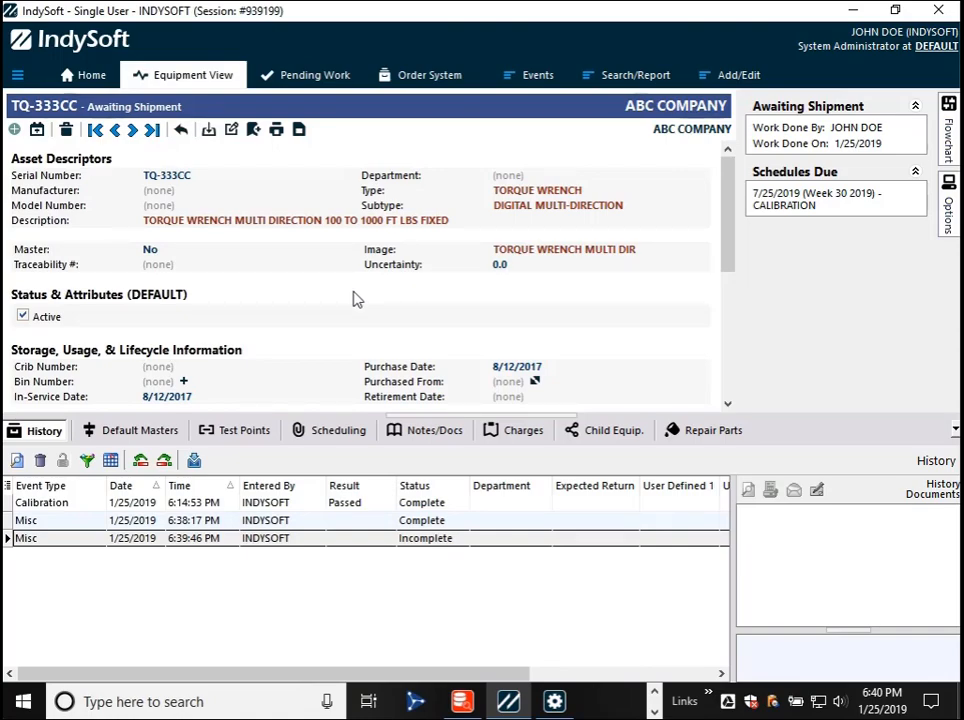
left_click(527, 80)
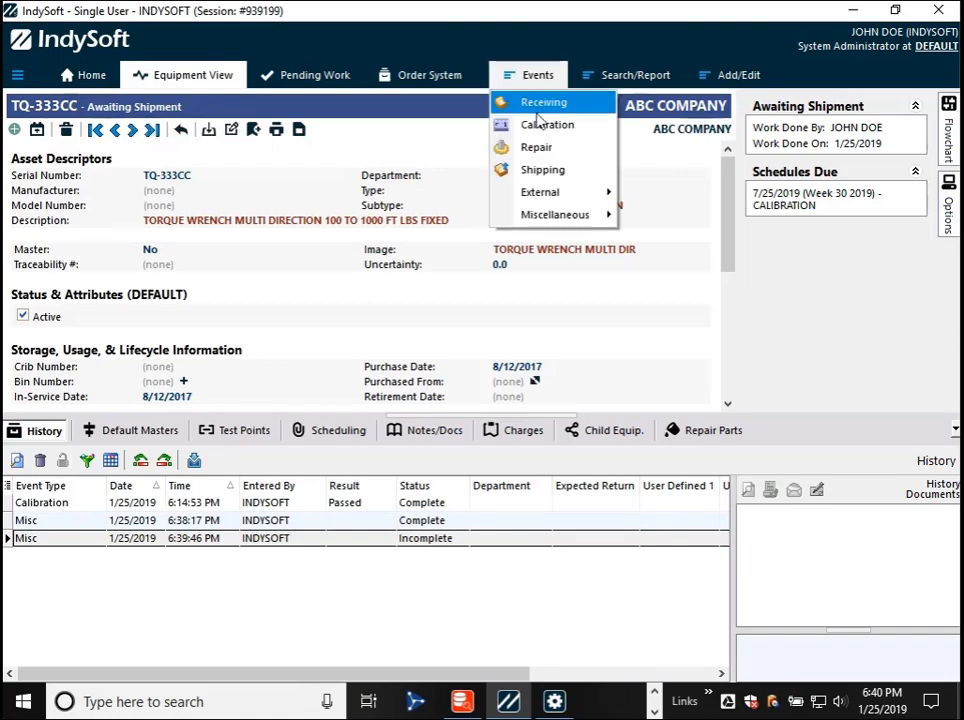
mouse_move(597, 216)
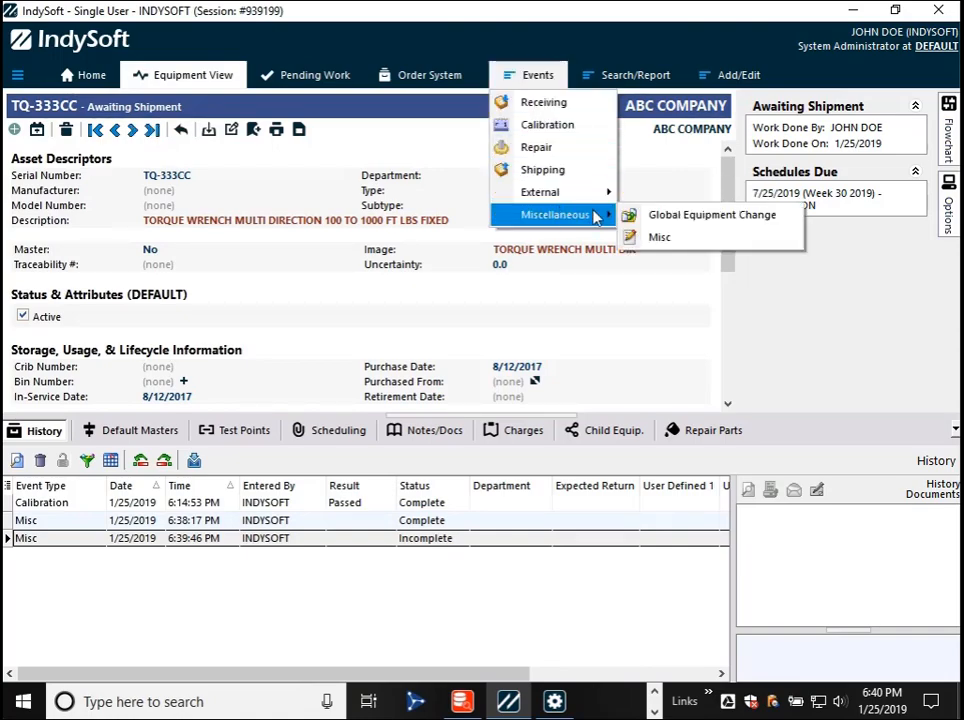
left_click(657, 237)
left_click(503, 372)
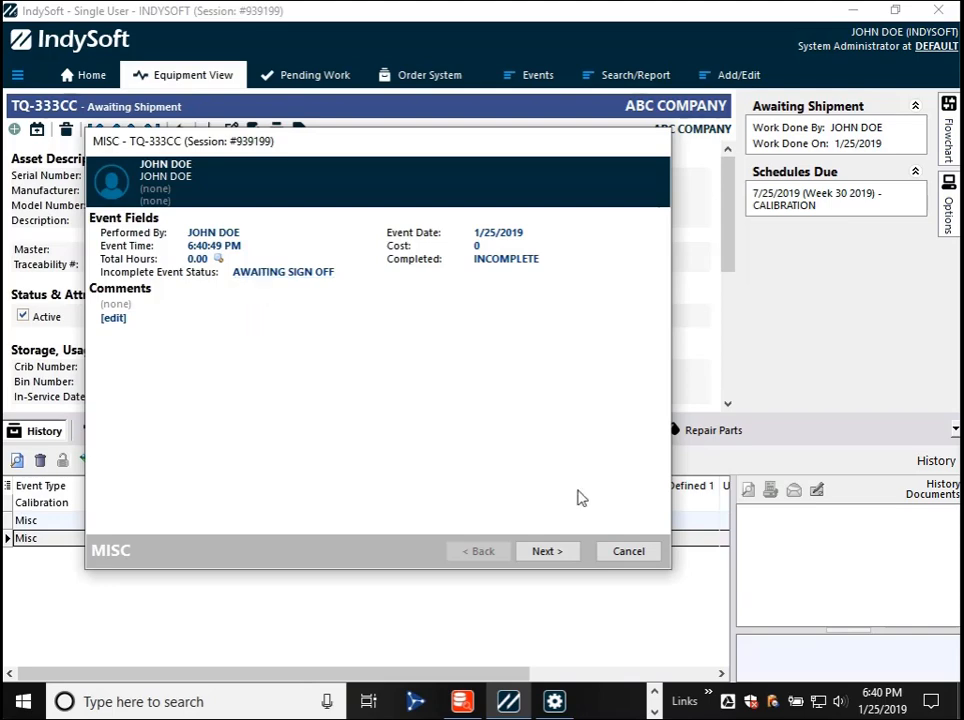
left_click(545, 551)
left_click(545, 551)
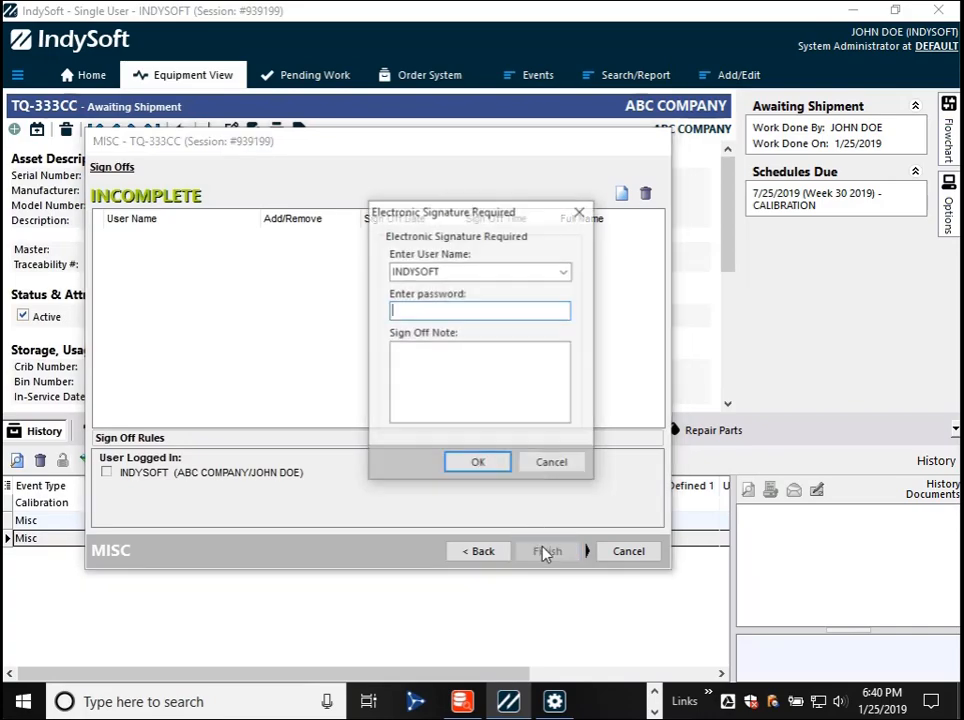
left_click(551, 477)
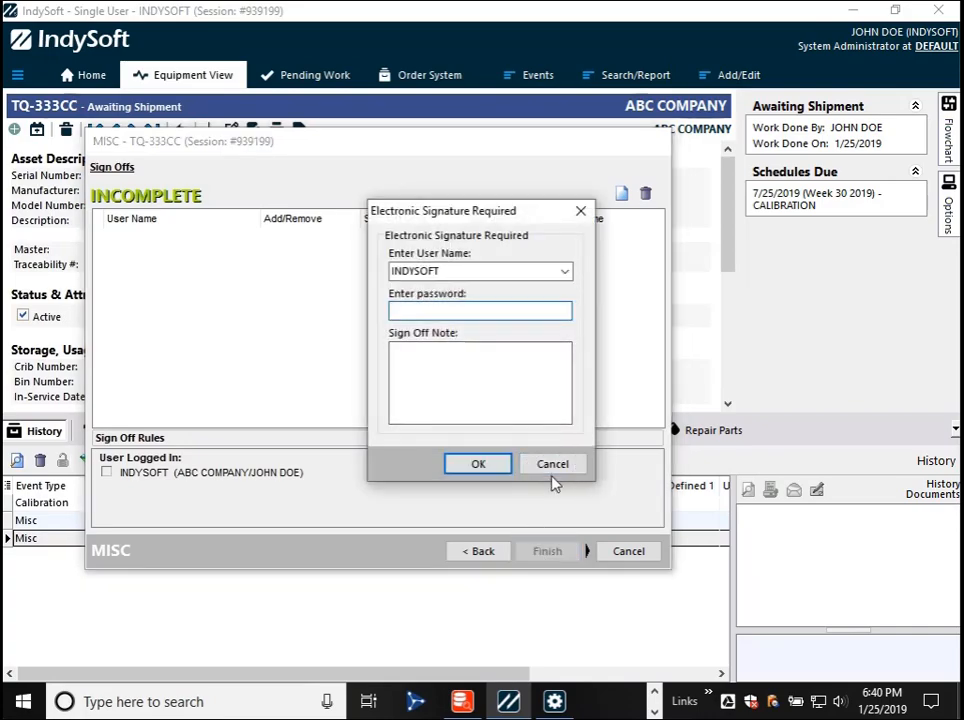
- Reopen EventFinder, list the ABC COMPANY events, and move Incomplete Event Status next to Event Type
left_click(627, 78)
mouse_move(643, 148)
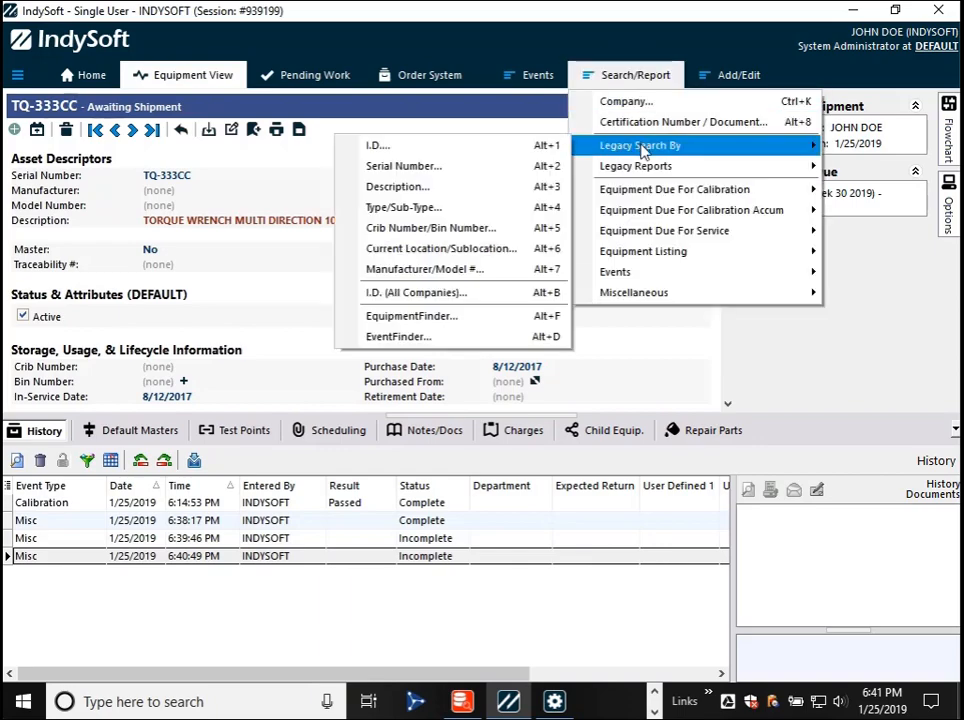
left_click(421, 339)
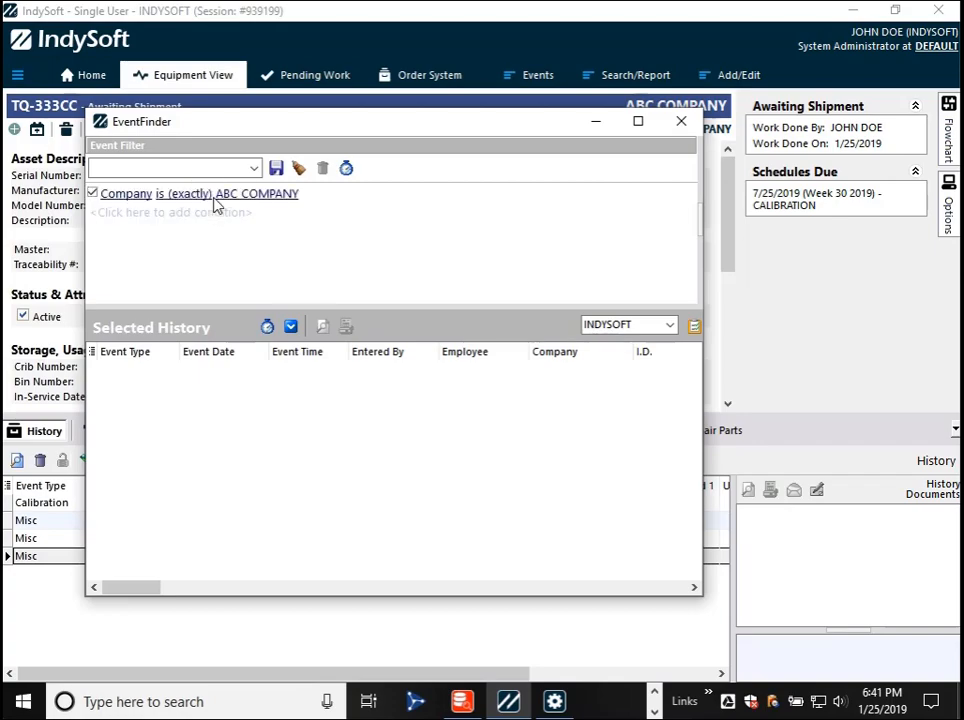
left_click(290, 328)
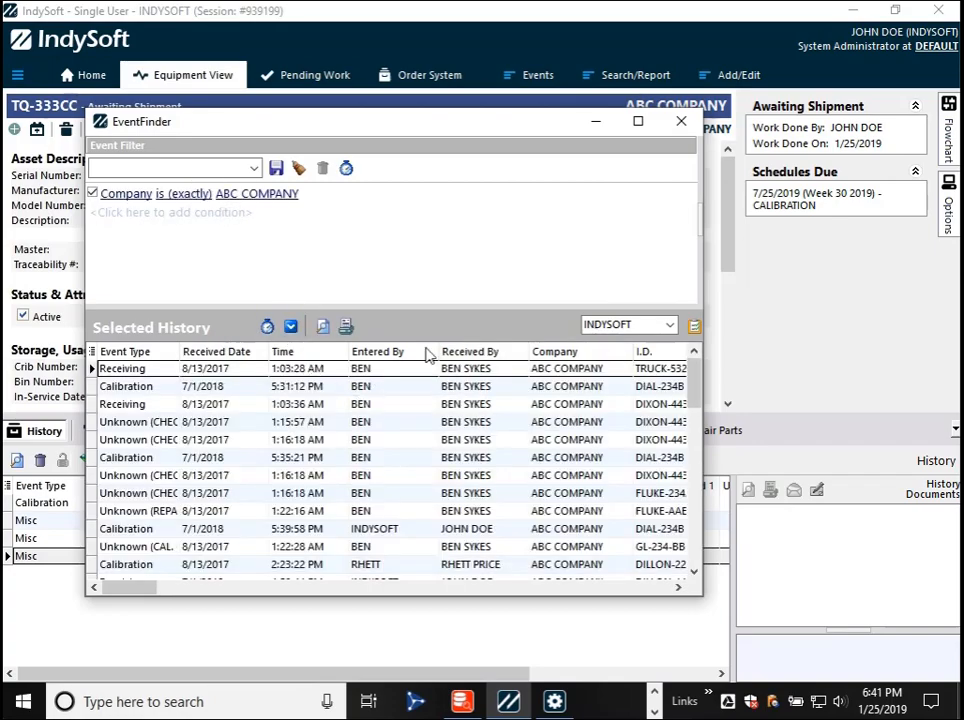
left_click(91, 352)
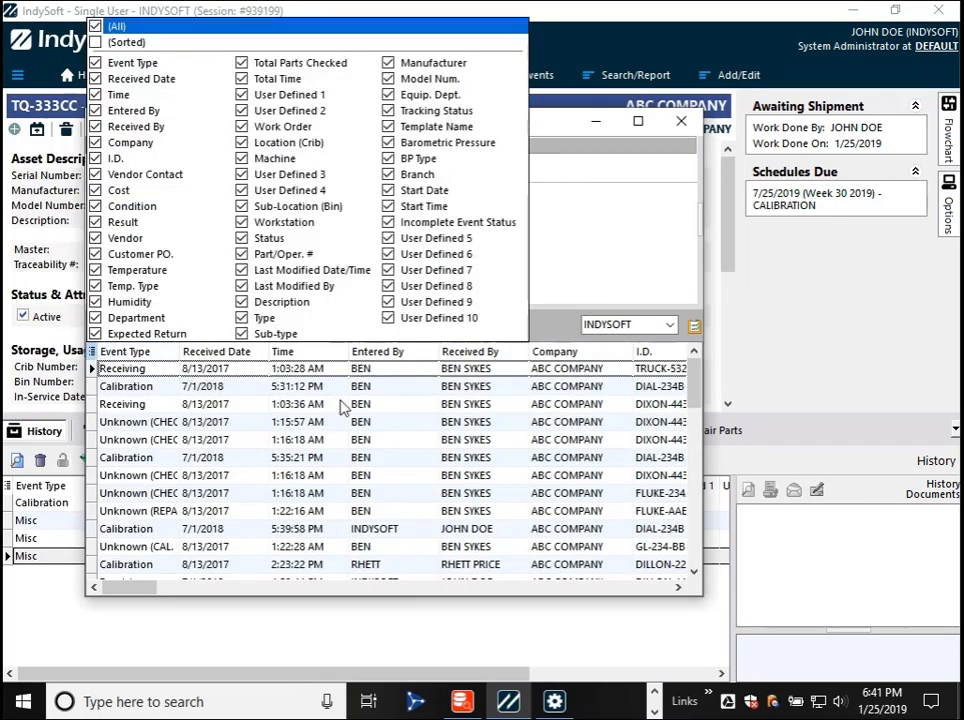
left_click_drag(445, 221, 160, 70)
- Compare the Incomplete Event Status of the two incomplete Misc events, then close EventFinder
left_click(233, 514)
scroll(280, 456, "down", 5)
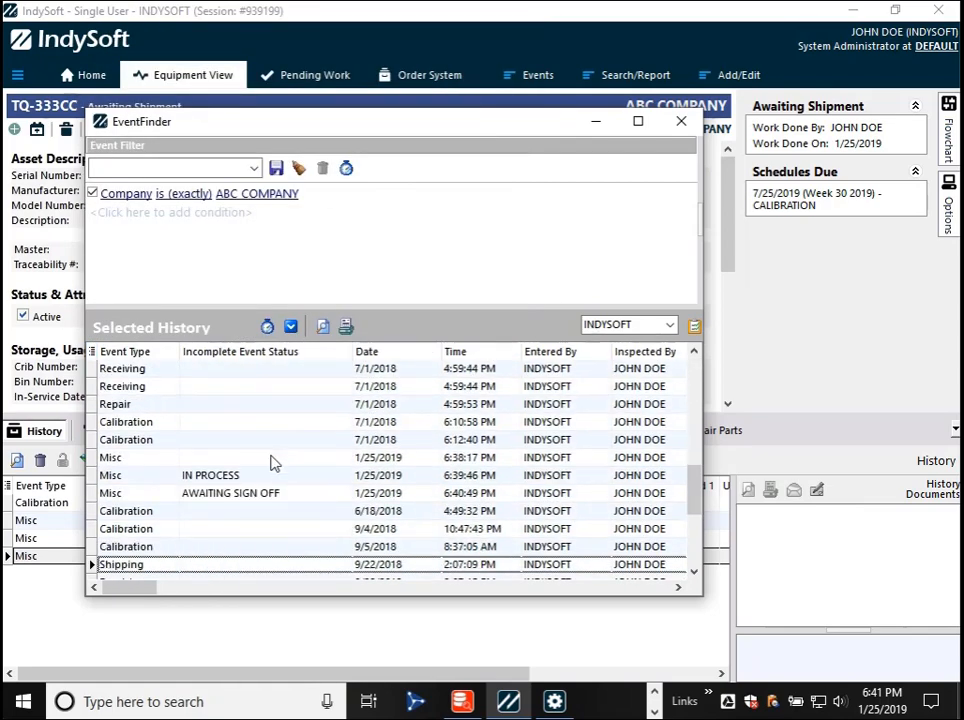
left_click(243, 476)
left_click(245, 494)
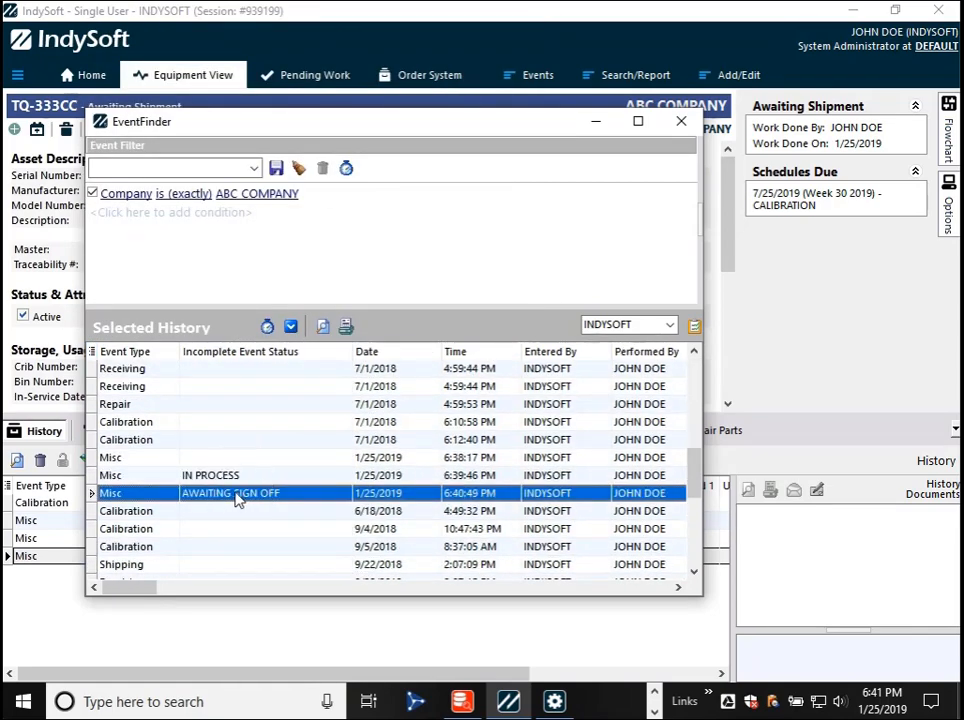
scroll(309, 483, "down", 3)
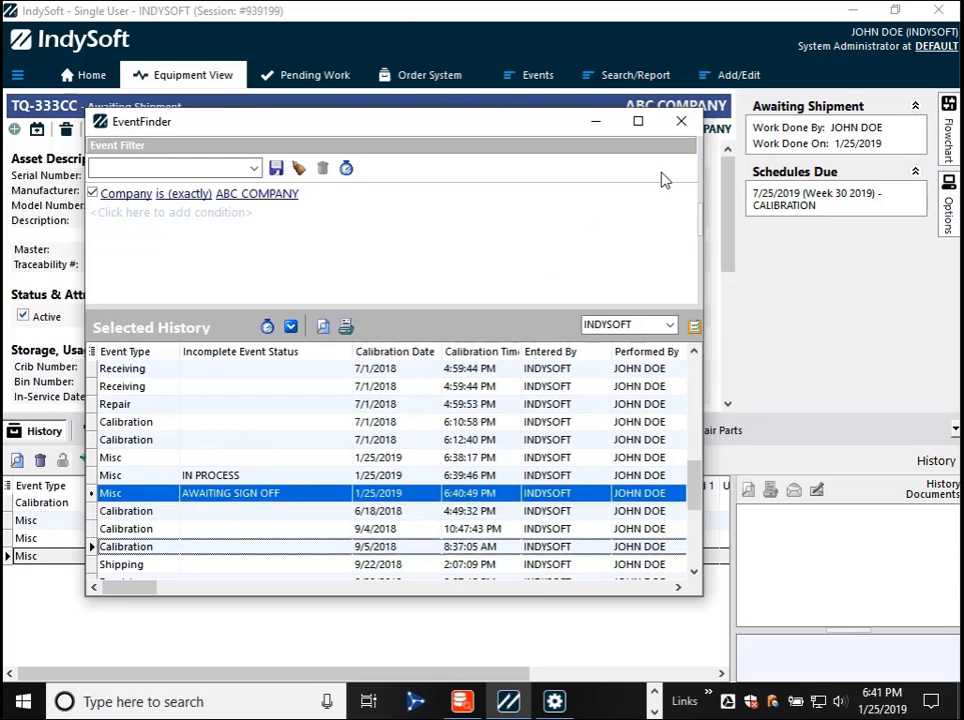
left_click(684, 127)
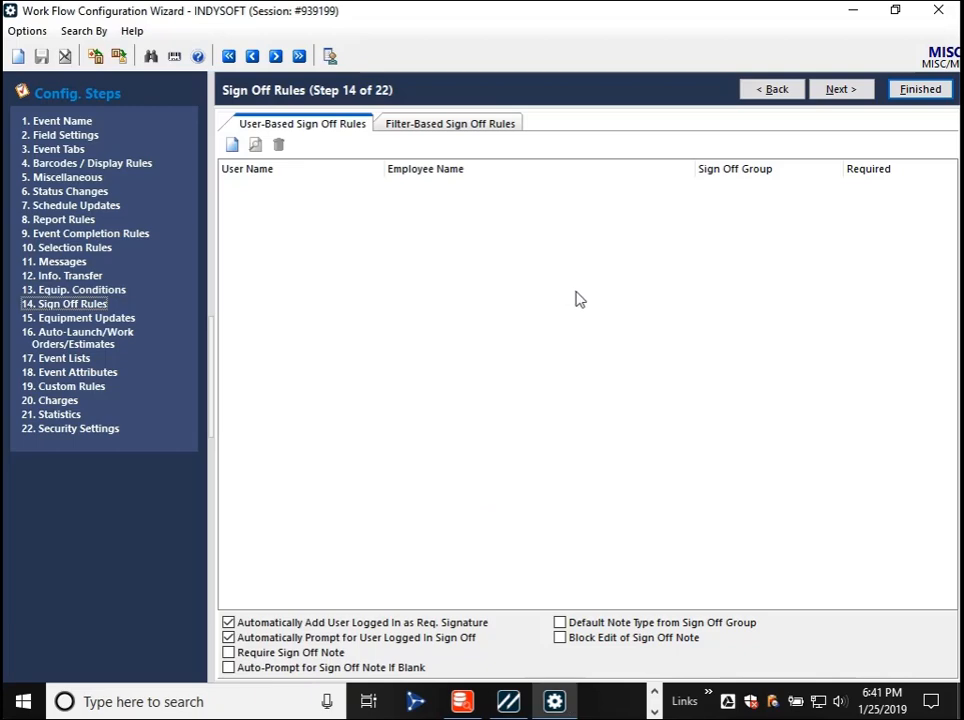
- In the Work Flow Configuration Wizard, set the MISC event's Event Info. Type to Fields in Field Settings and save
left_click(62, 133)
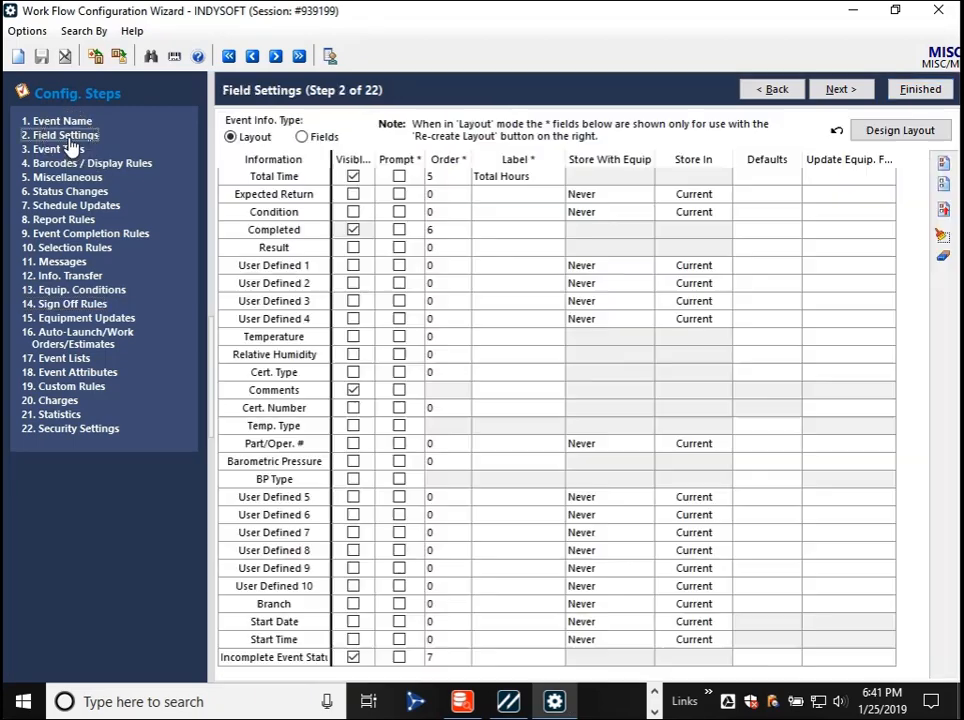
left_click(302, 137)
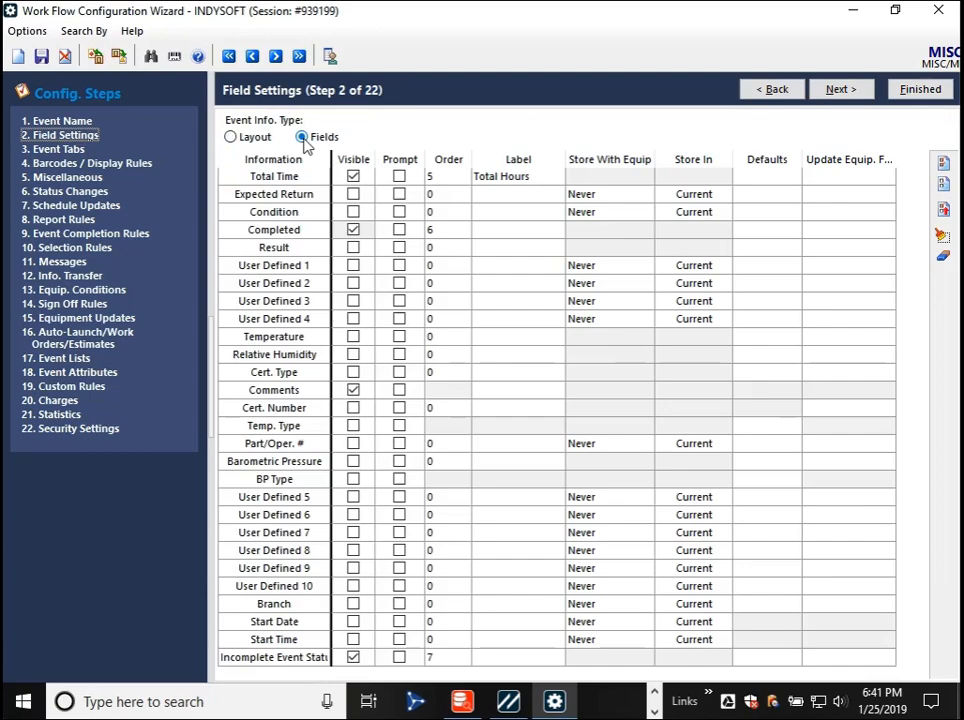
left_click(42, 57)
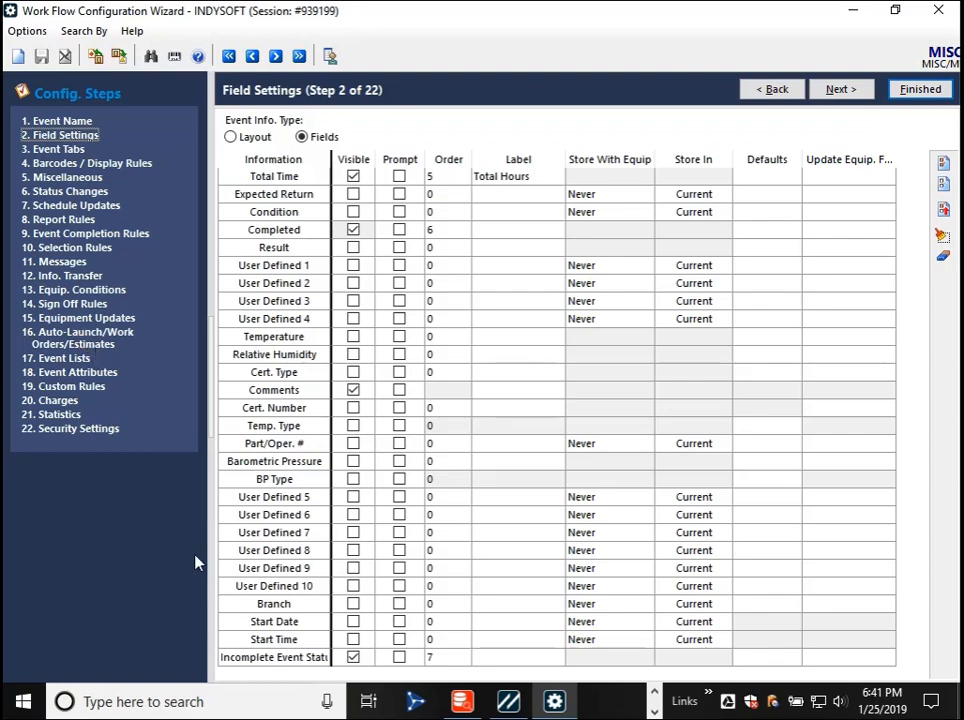
- Show event list 0, Incomplete Event Statuses, for the MISC event and examine its list values
left_click(72, 388)
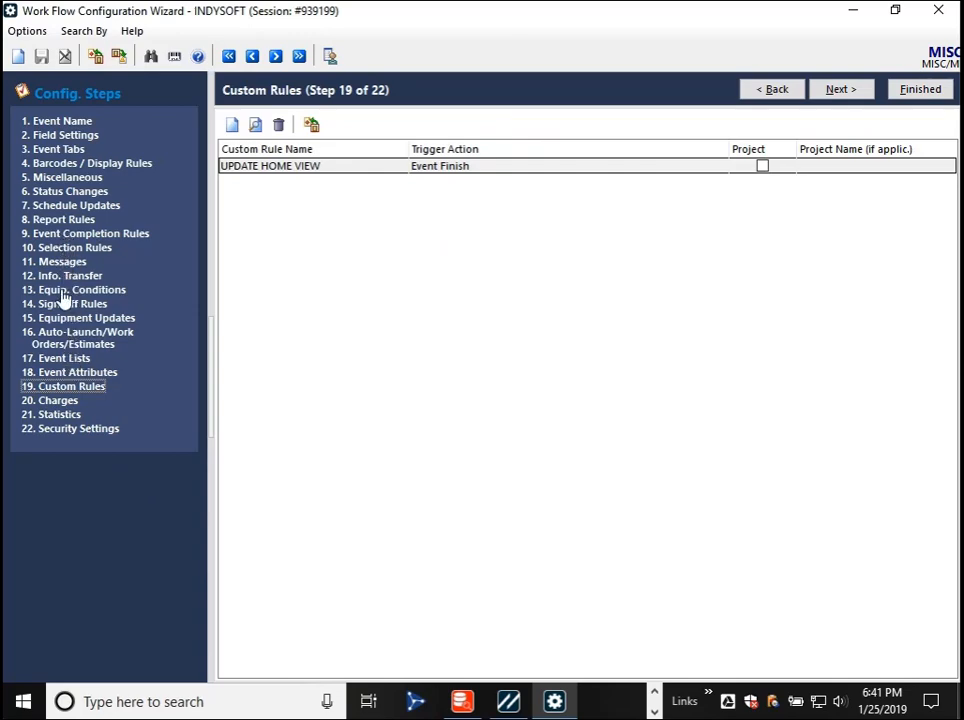
left_click(65, 360)
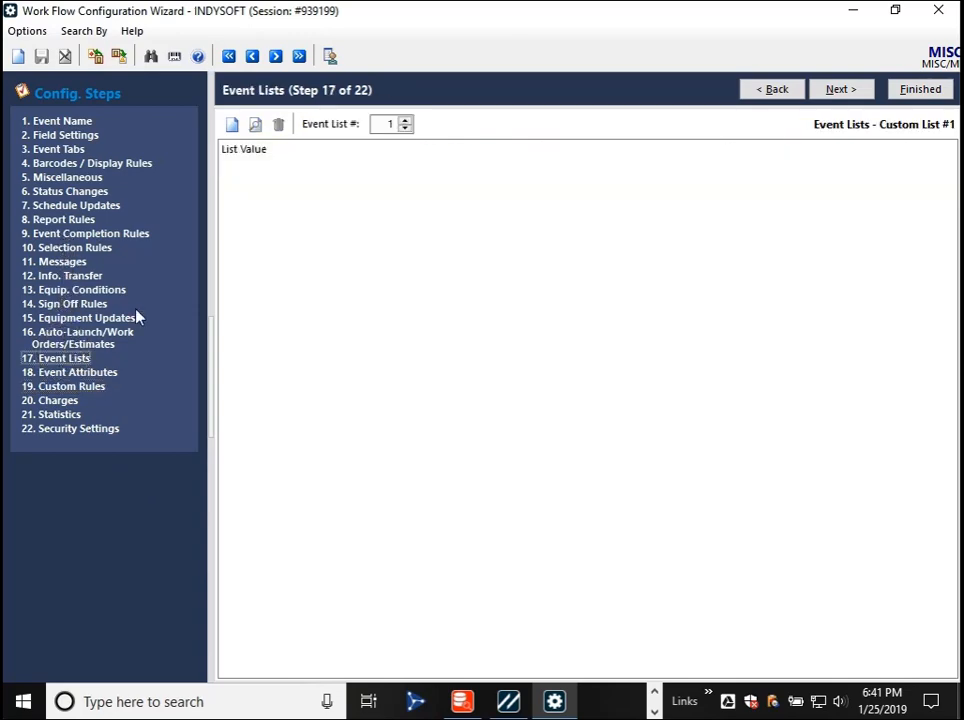
left_click(395, 123)
left_click(405, 128)
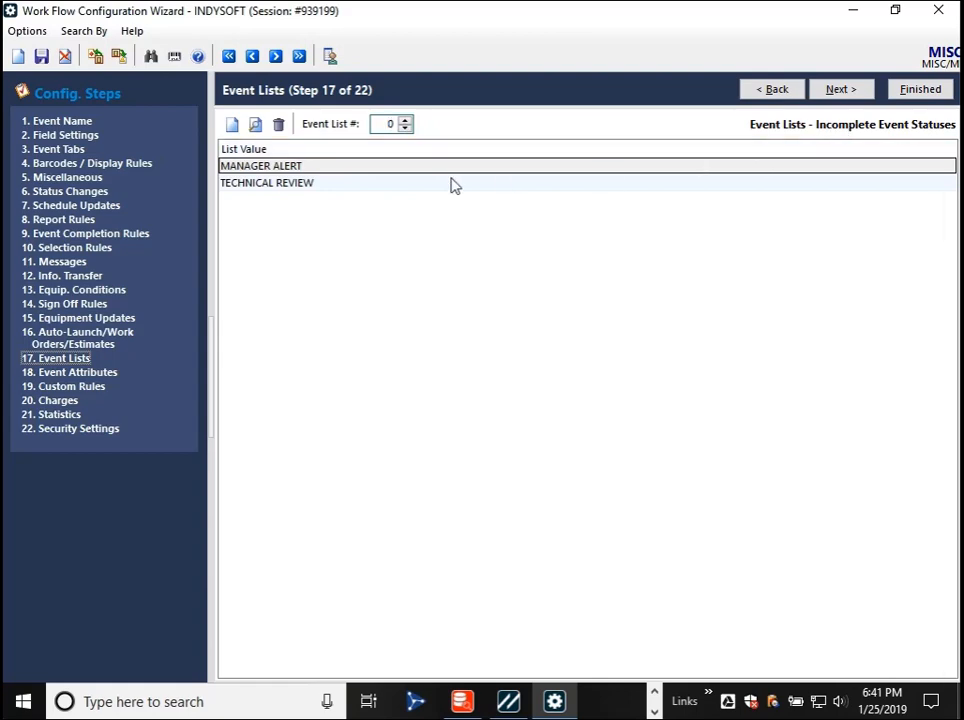
left_click(367, 181)
left_click(363, 170)
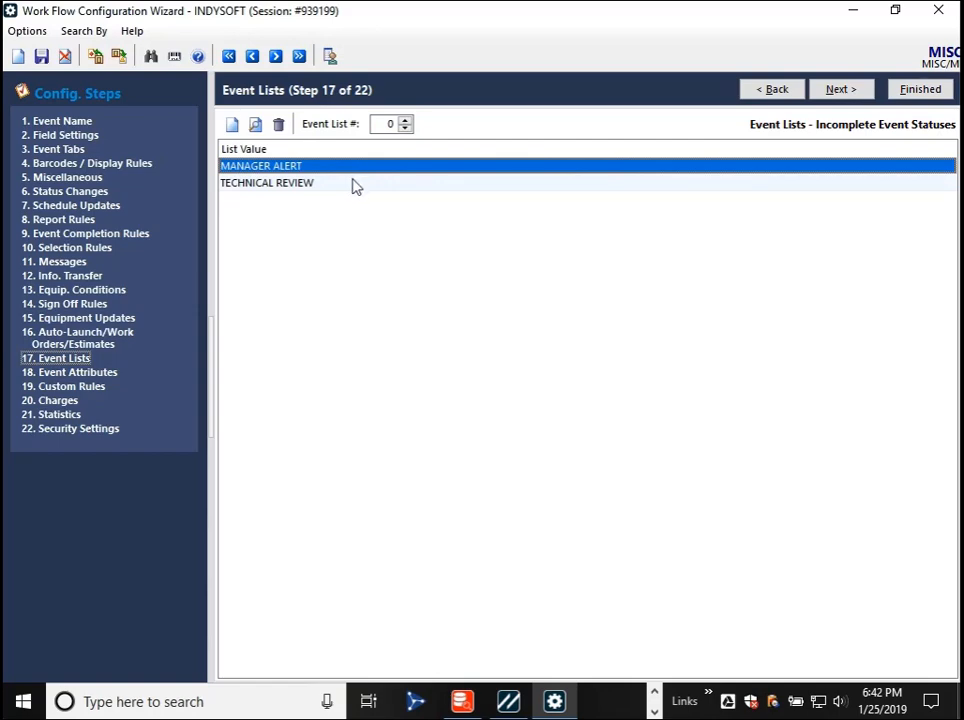
- Save the MISC workflow configuration and start a new Misc event for TQ-333CC in the main IndySoft window, declining to finish the previous incomplete one
left_click(352, 181)
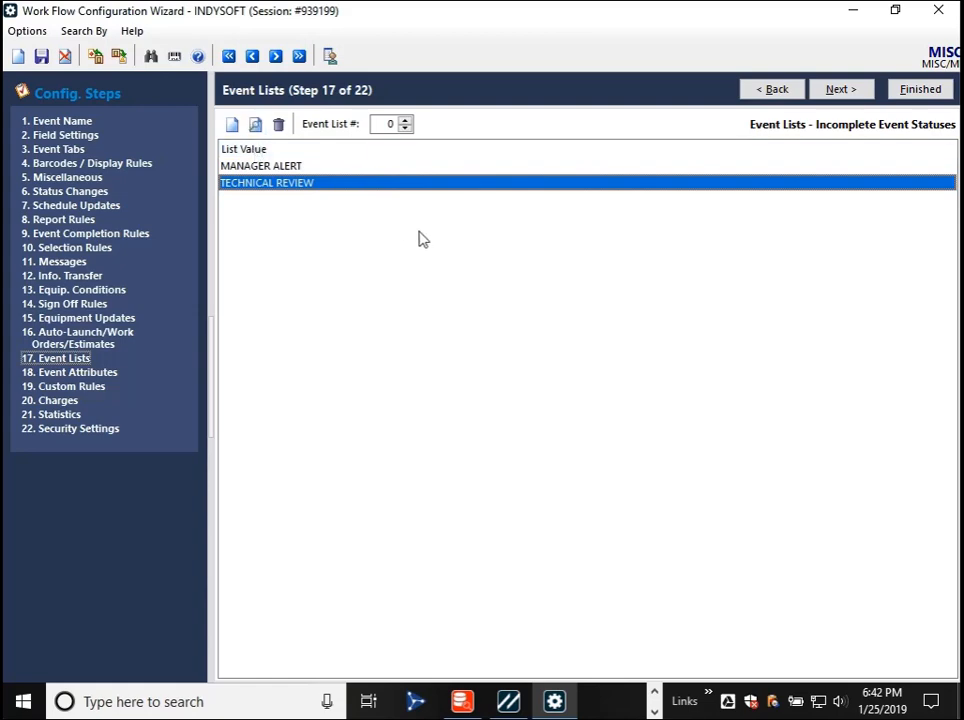
left_click(41, 56)
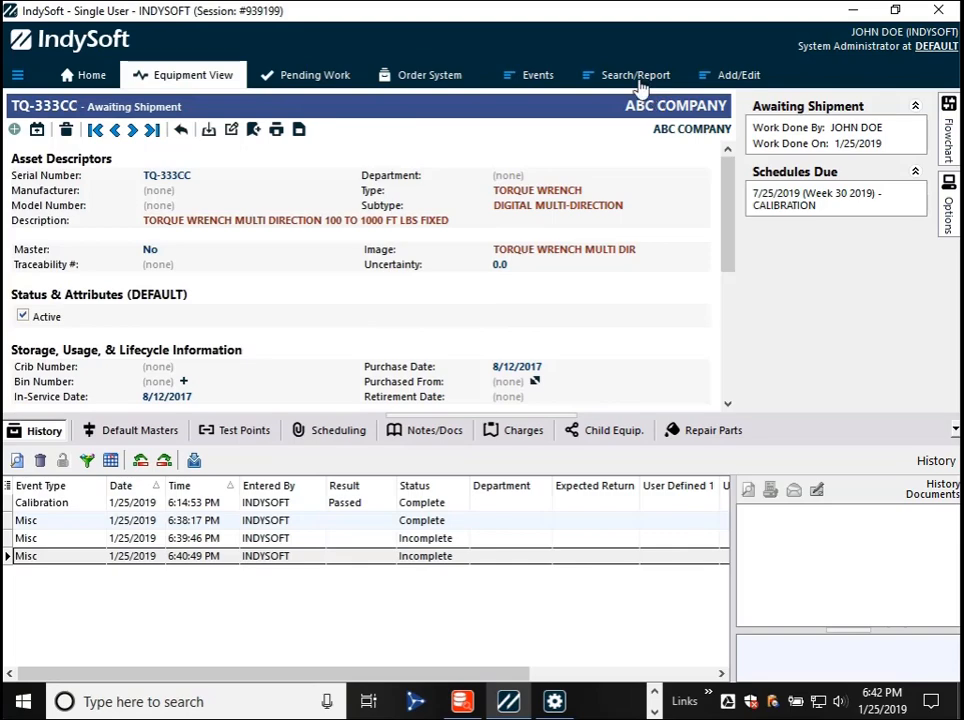
left_click(538, 78)
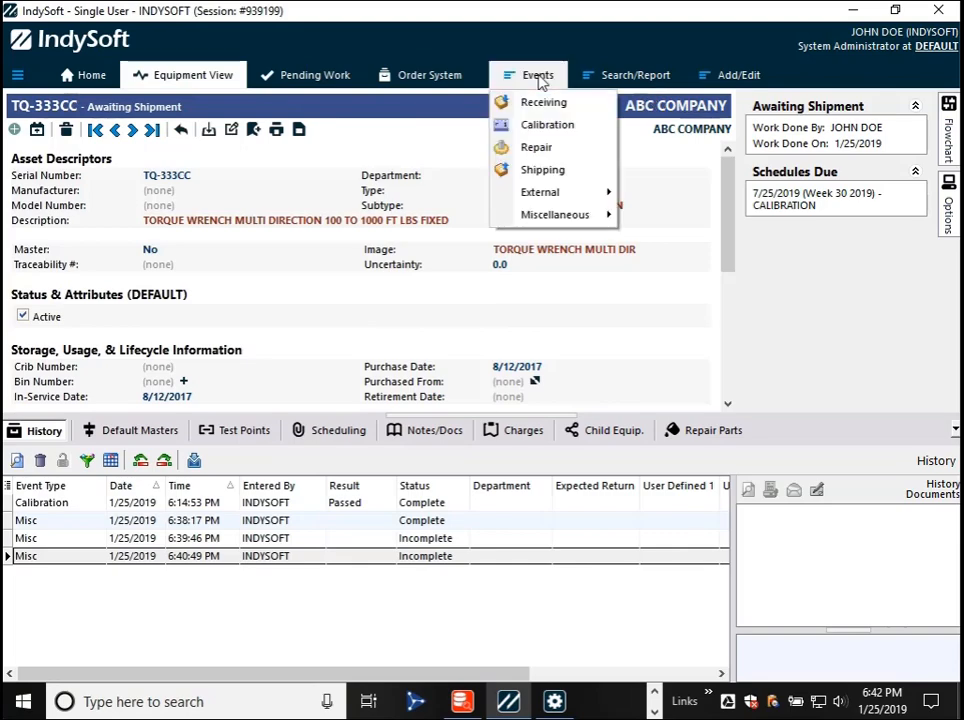
mouse_move(578, 224)
left_click(686, 236)
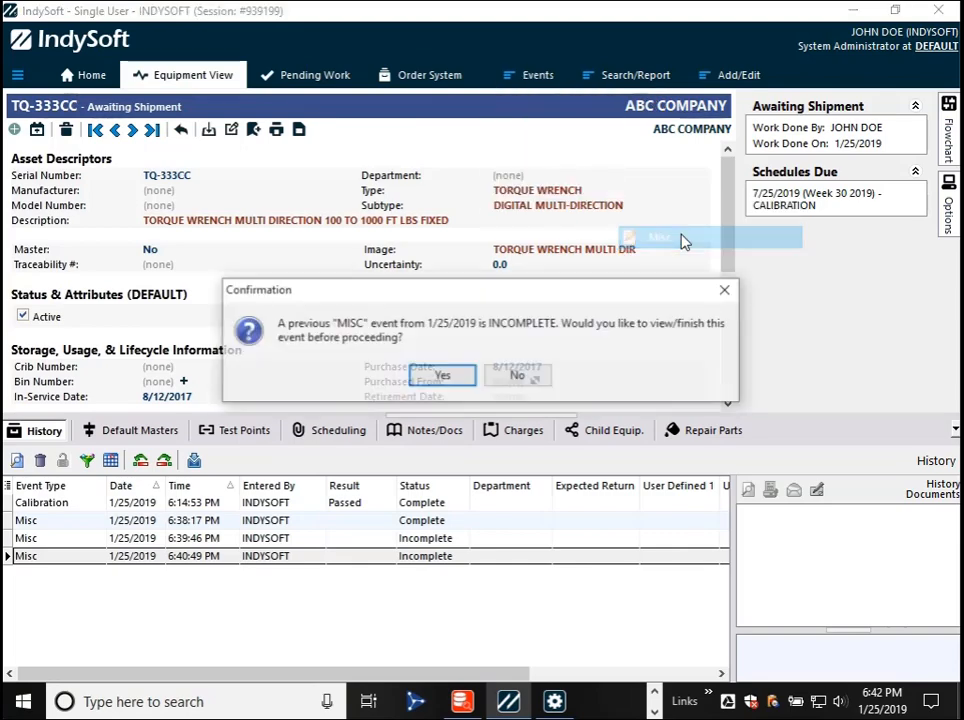
left_click(478, 376)
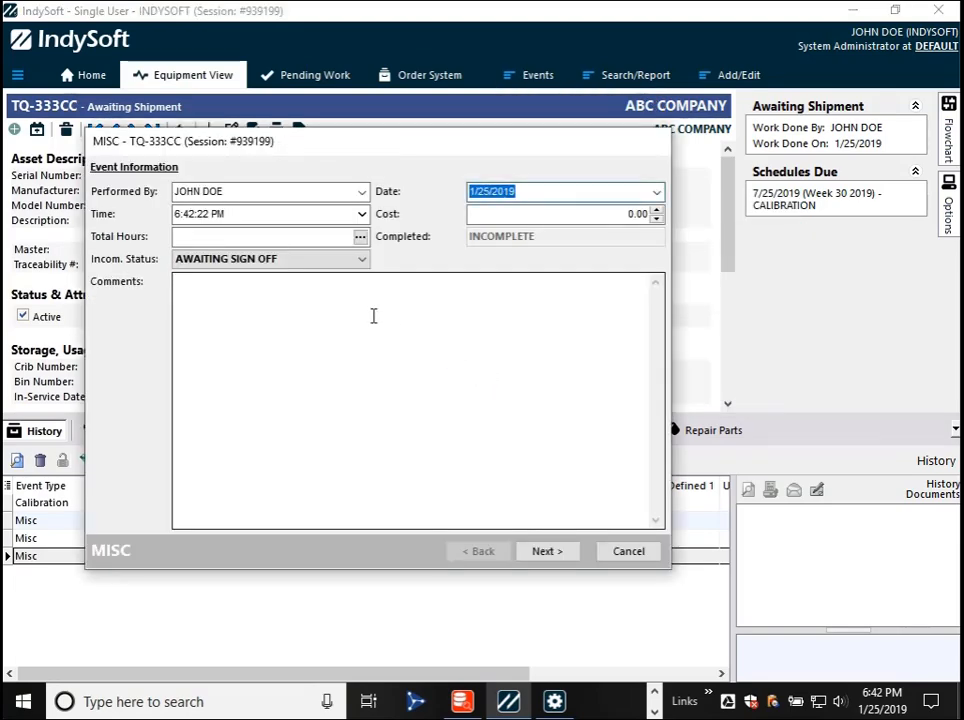
- Set the new Misc event's incomplete status to TECHNICAL REVIEW and leave the event incomplete by cancelling the electronic signature
left_click(345, 258)
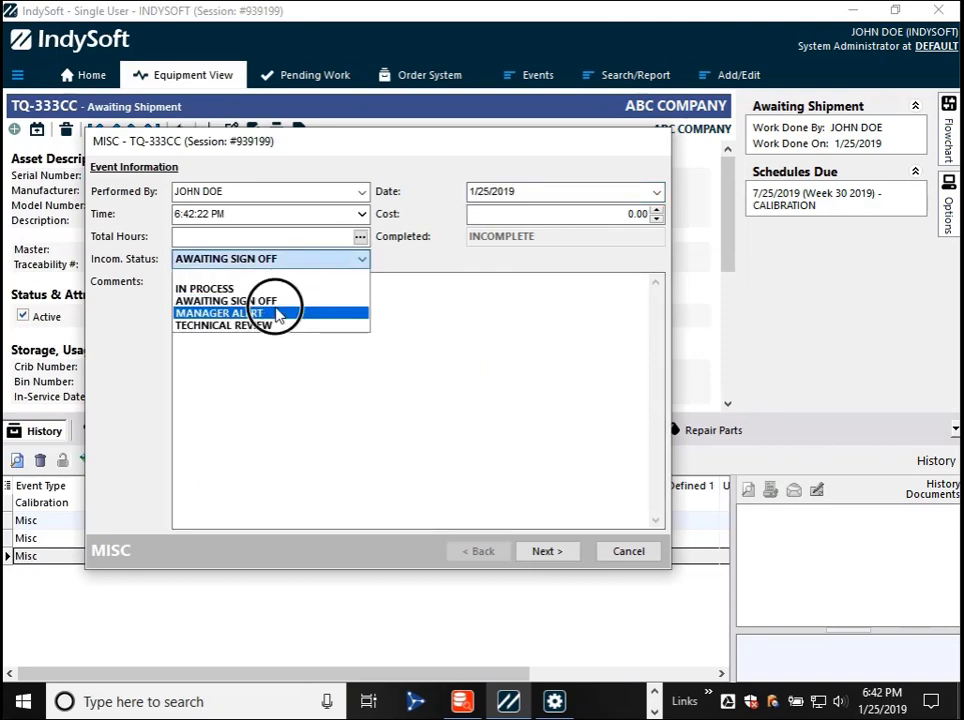
left_click(273, 324)
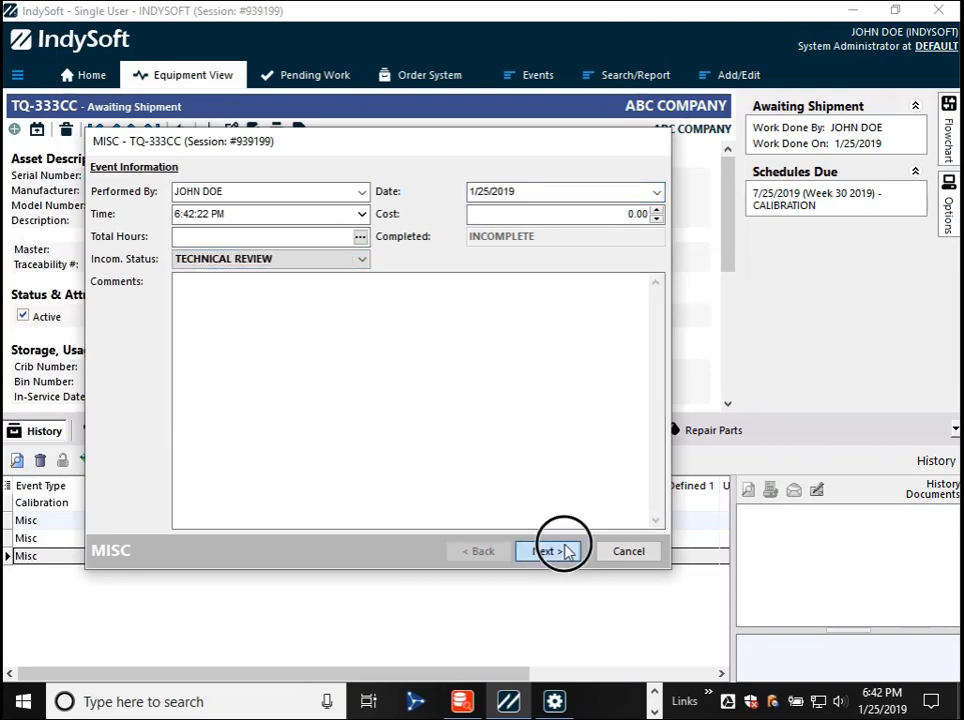
left_click(550, 552)
left_click(560, 552)
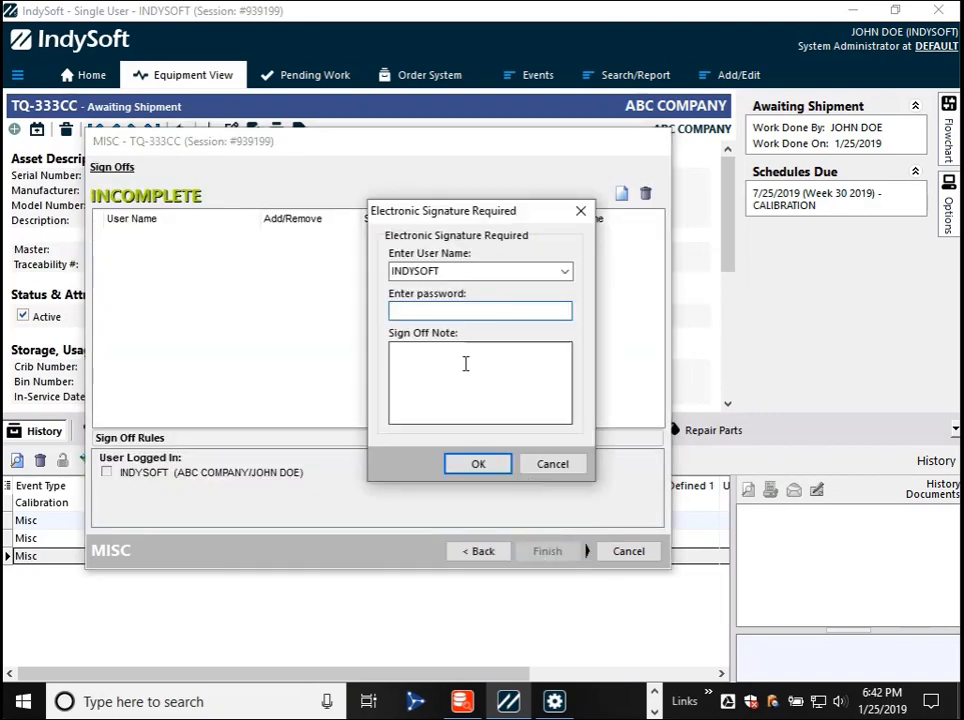
left_click(540, 466)
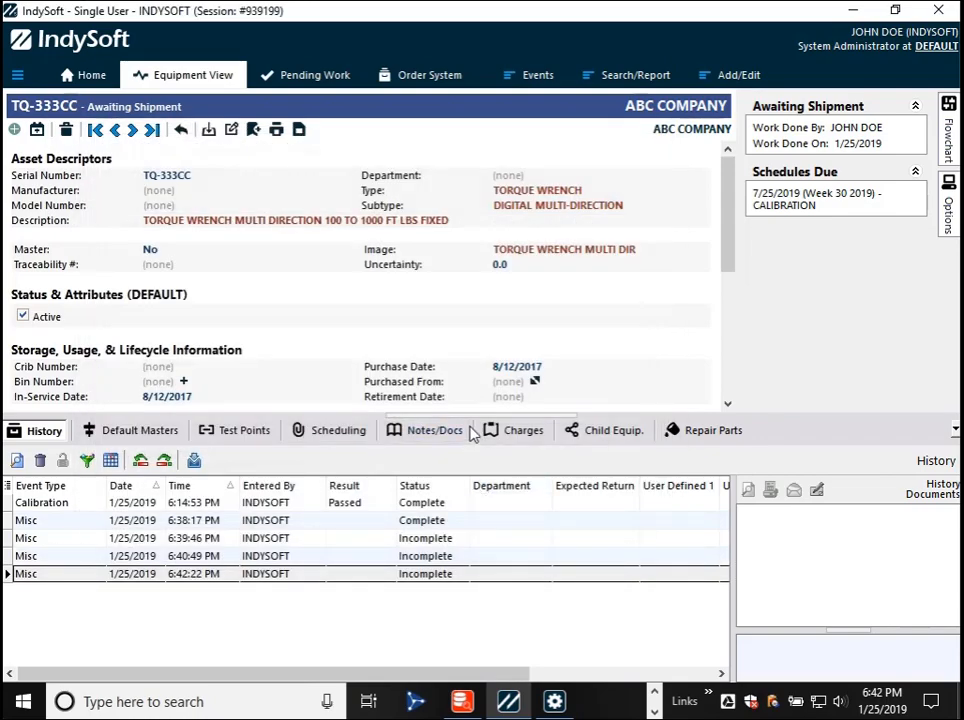